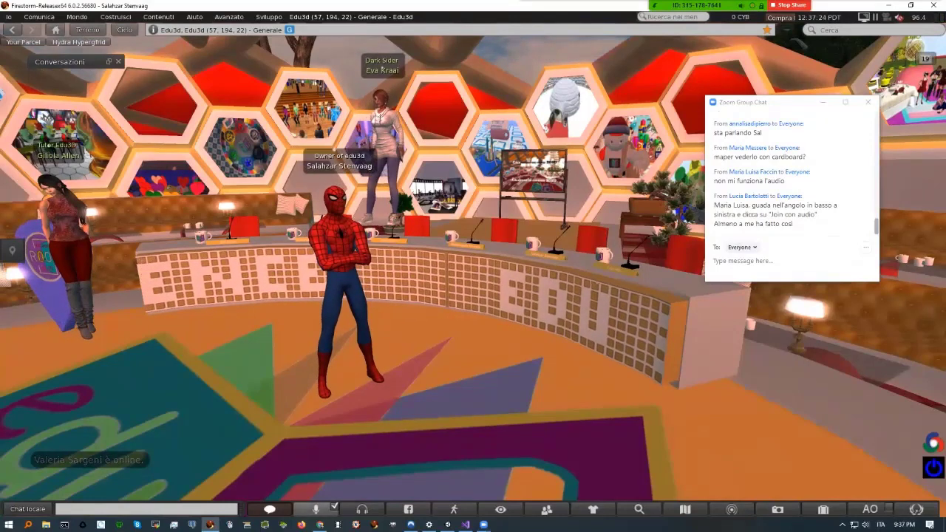
Switch from Firestorm Viewer to the browser showing the Gvr Unity YouTube video
mouse_move(320, 525)
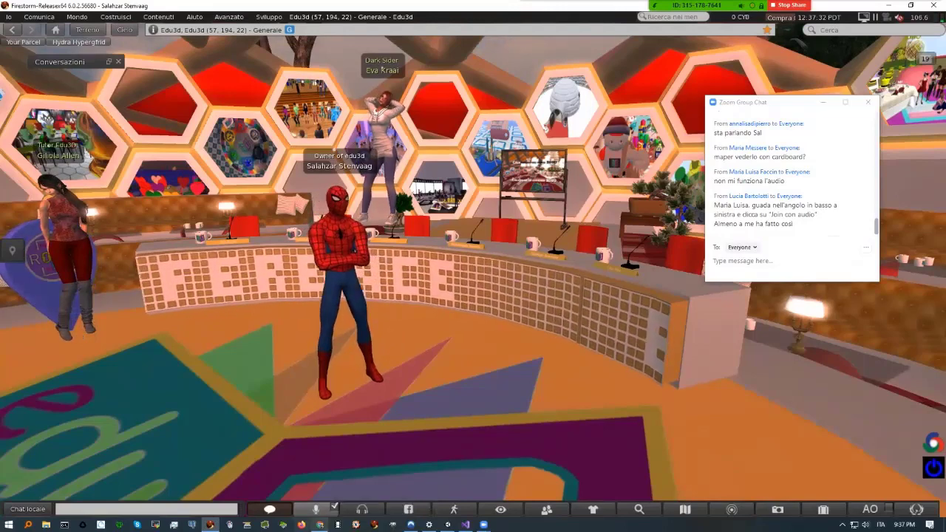
click(321, 525)
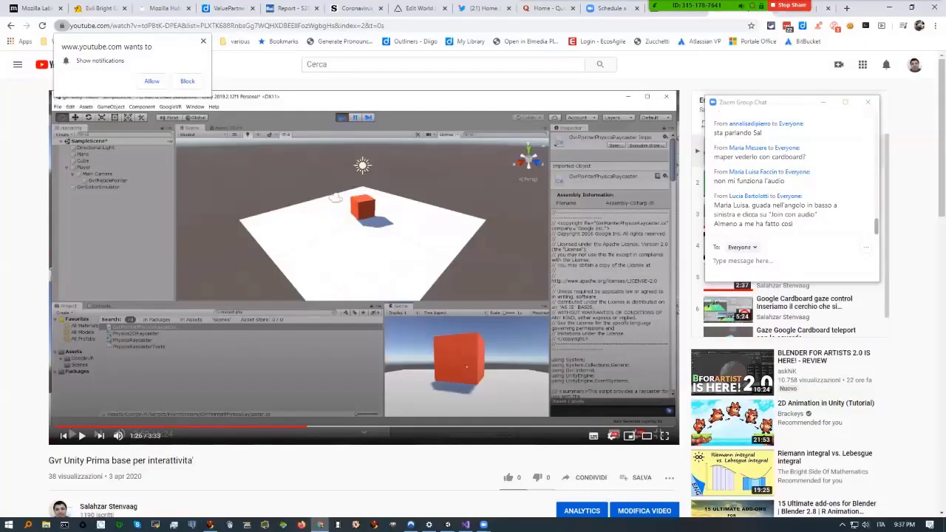
Block YouTube's notifications request and briefly check Zoom's extra meeting options
click(152, 81)
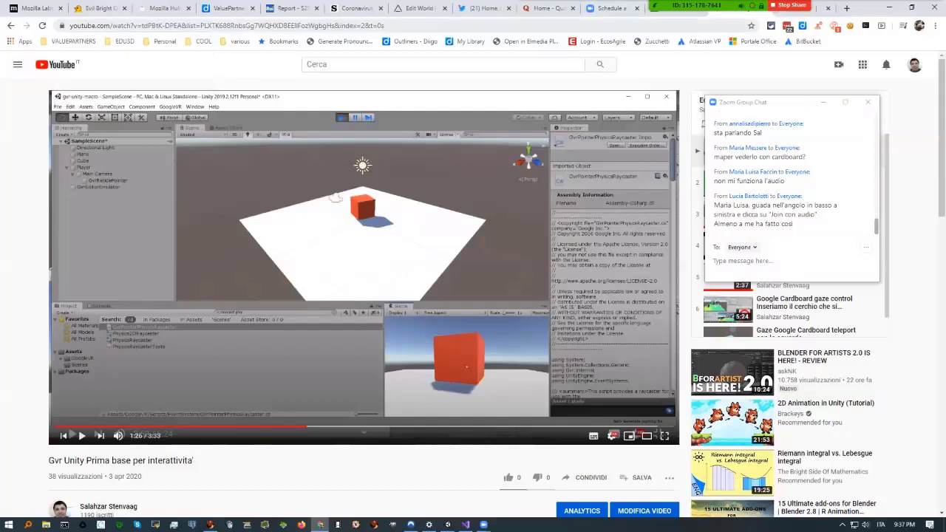
mouse_move(881, 11)
click(920, 14)
click(915, 35)
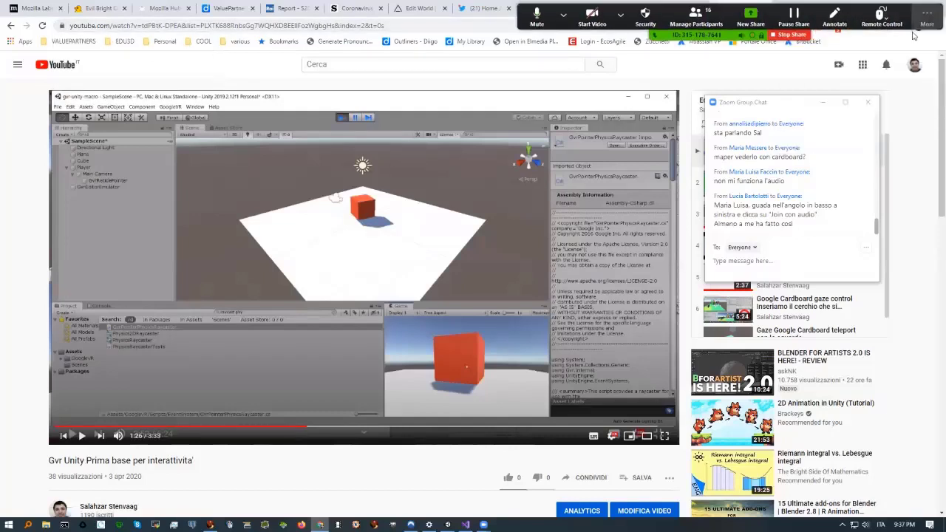
Move the Zoom toolbar off the top, re-dock it, and select the page URL
drag(670, 36, 562, 65)
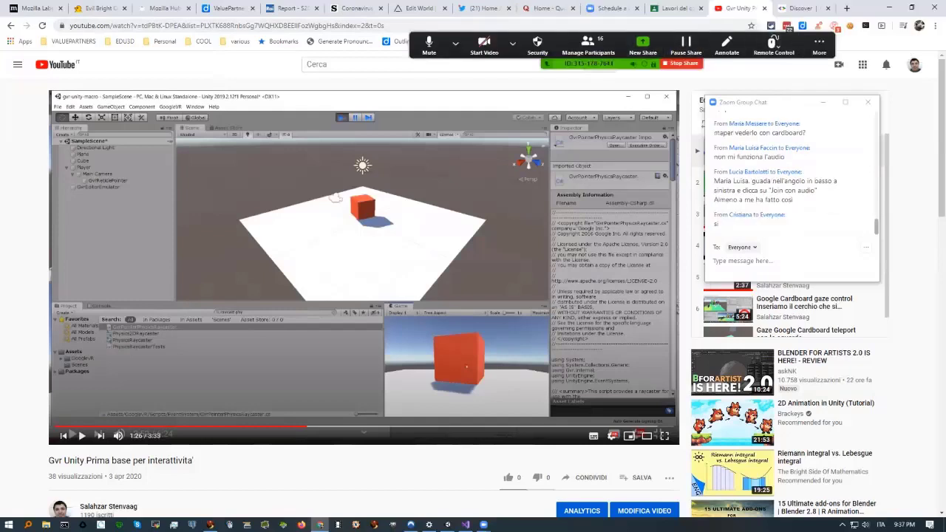
click(563, 74)
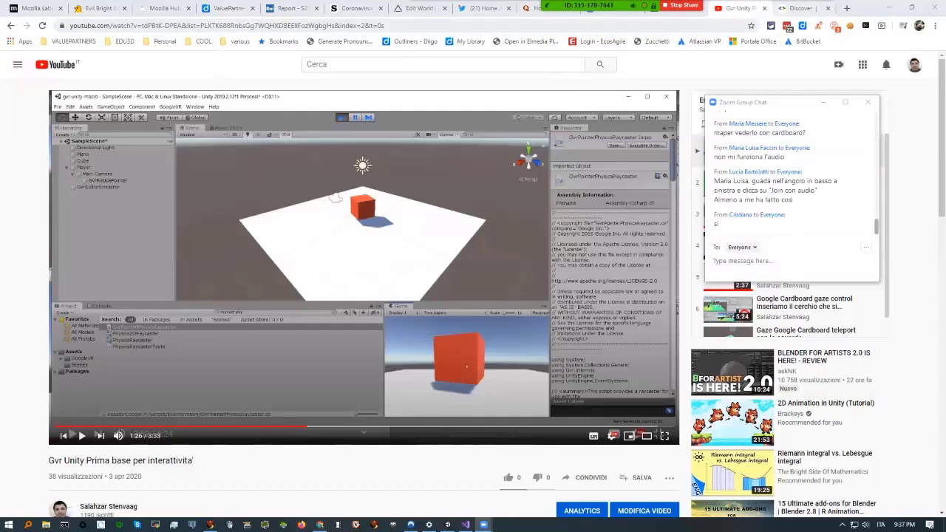
key(ctrl+l)
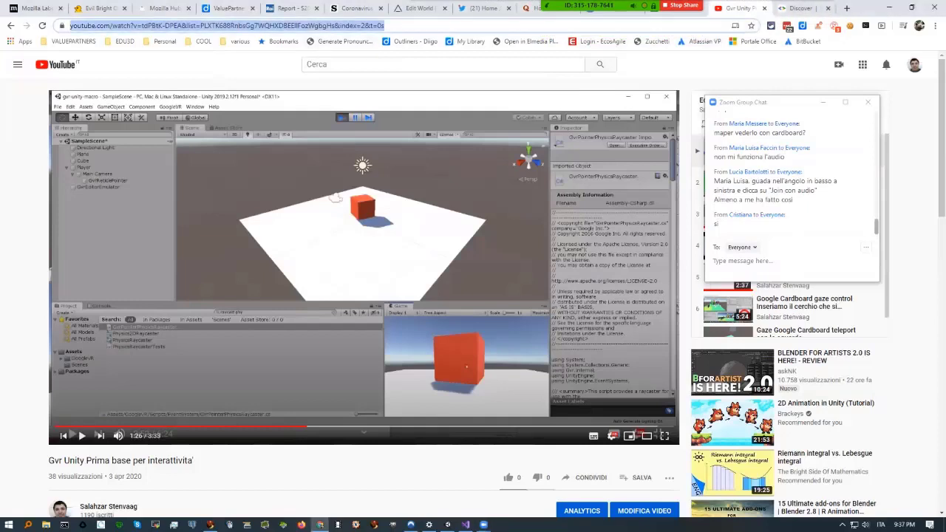
Go to Google Classroom, look over the EduVR2020 coursework, and open its Stream page
text(class)
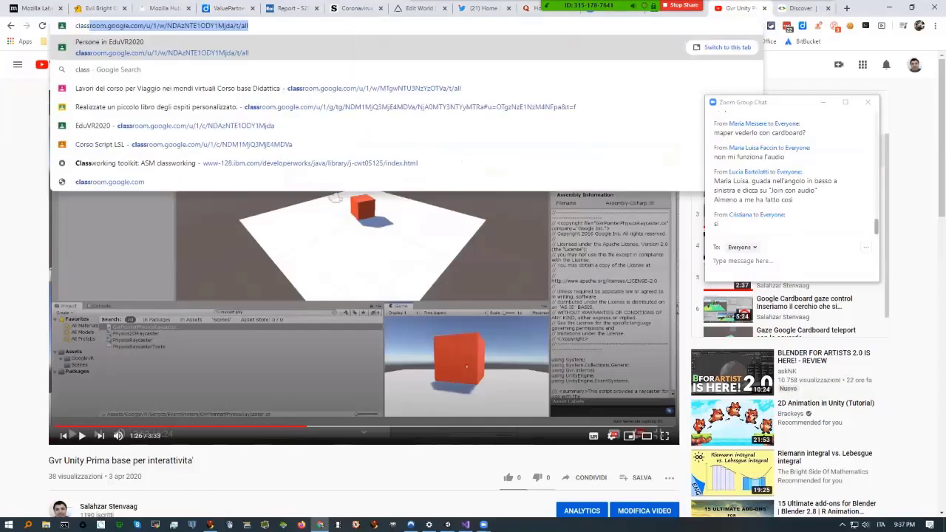
key(Return)
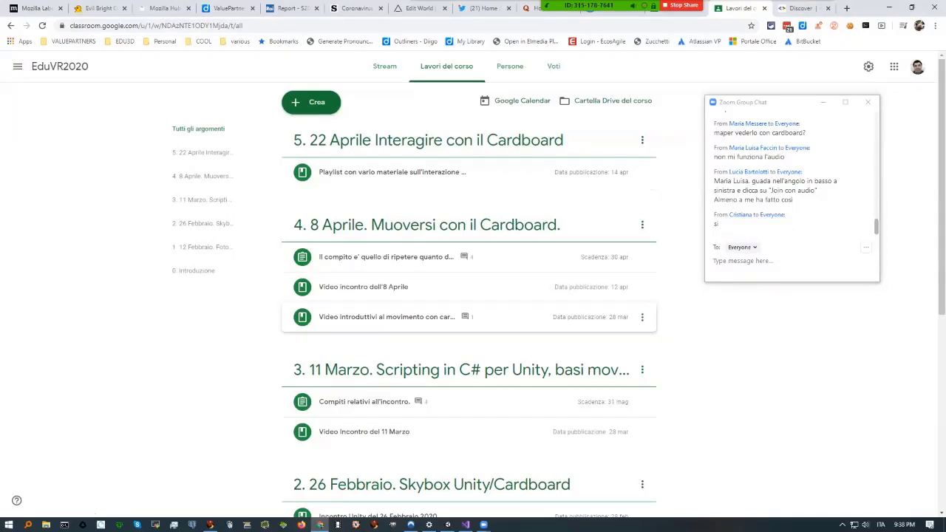
scroll(469, 287, down, 5)
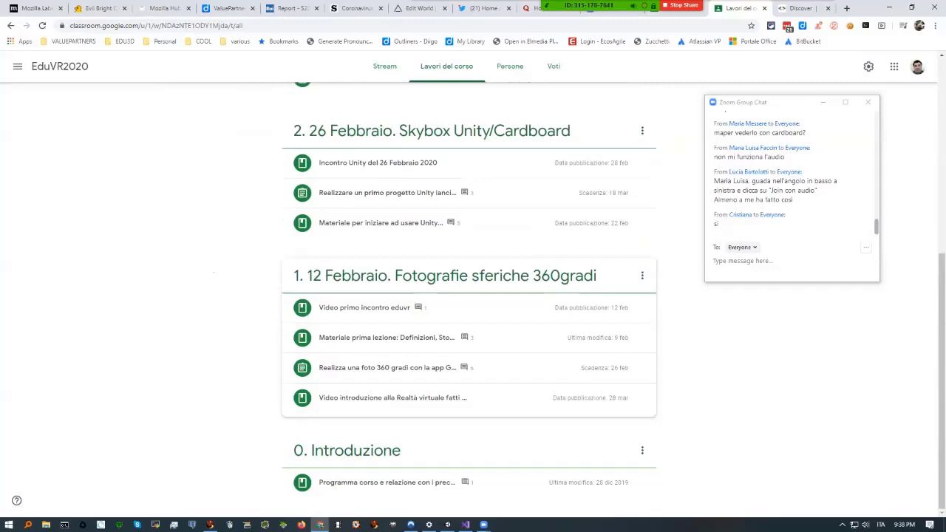
scroll(469, 296, up, 2)
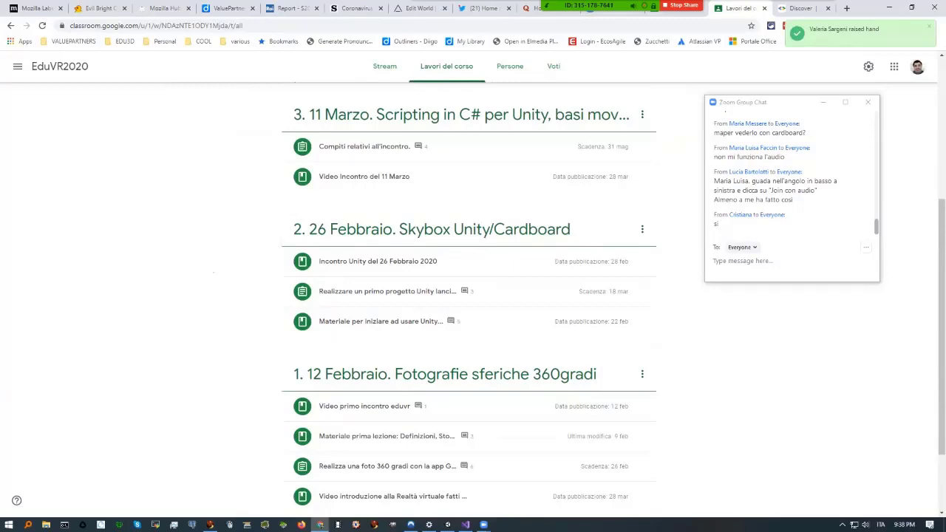
mouse_move(589, 6)
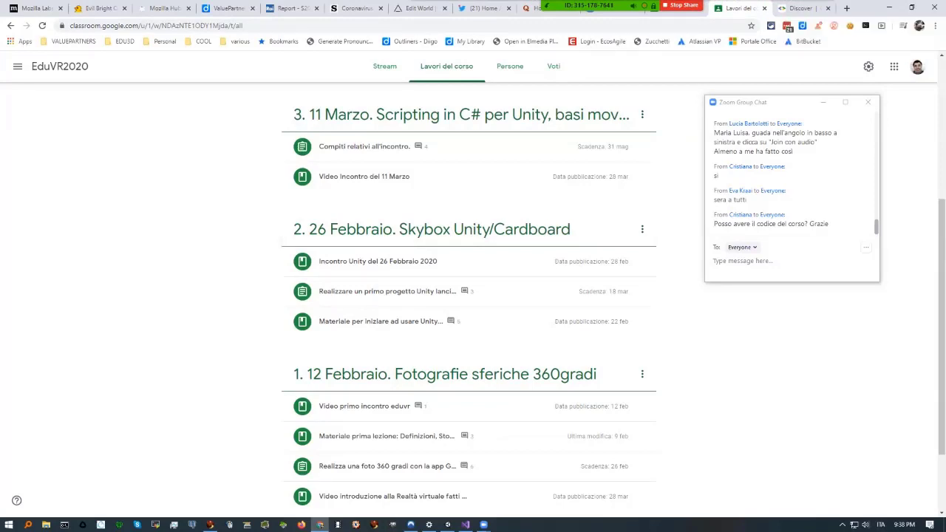
click(385, 66)
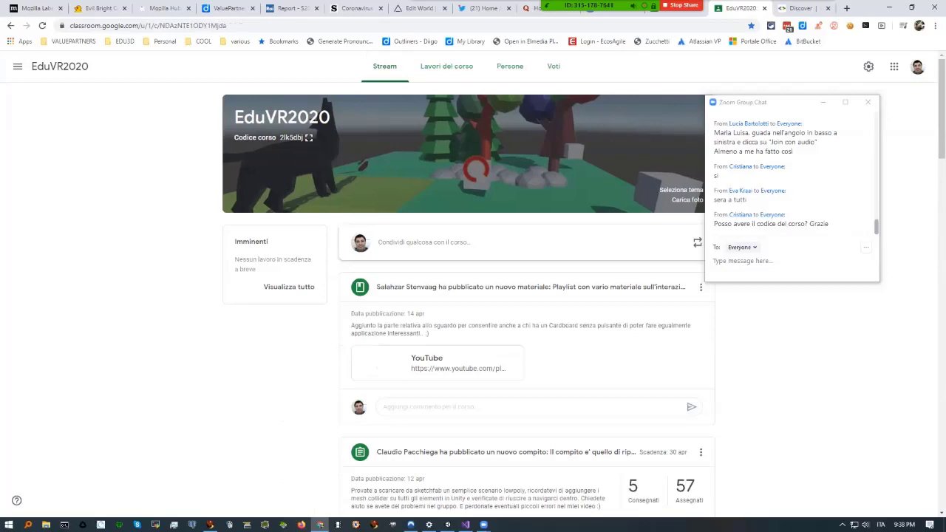
Send the EduVR2020 course code in the Zoom group chat, then start a new browser tab
drag(304, 138, 279, 138)
key(ctrl+c)
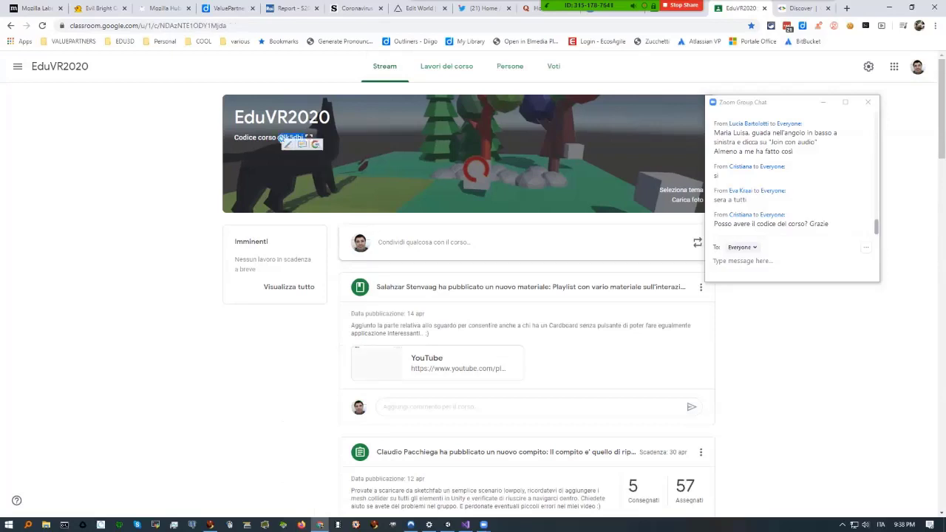
key(alt+Tab)
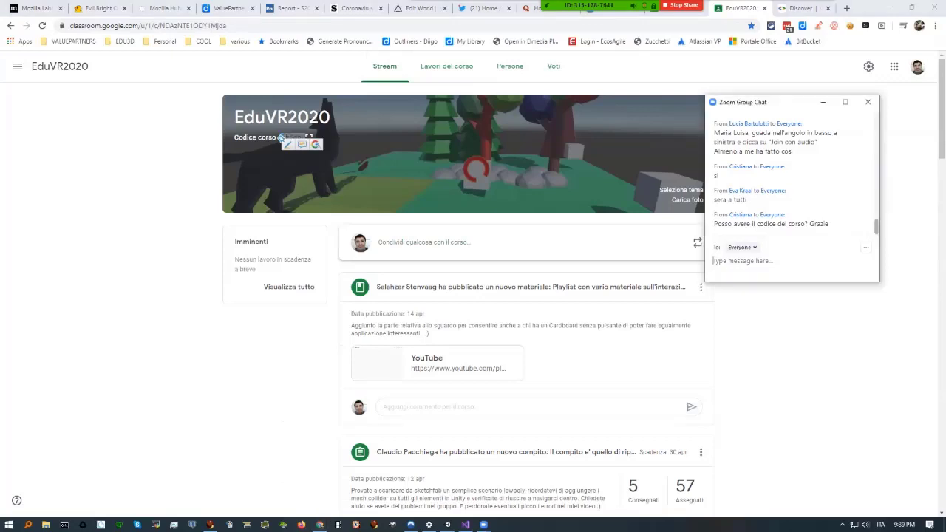
key(ctrl+v)
key(Return)
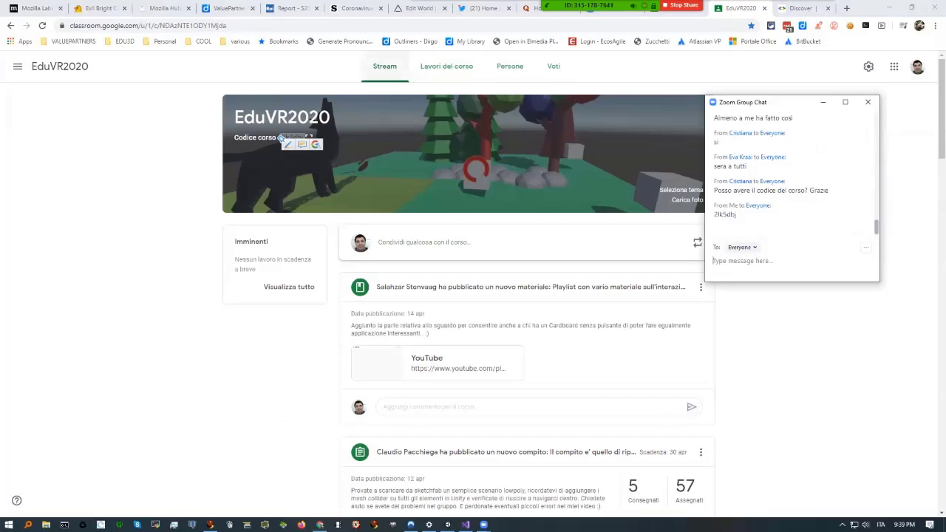
key(alt+Tab)
key(ctrl+t)
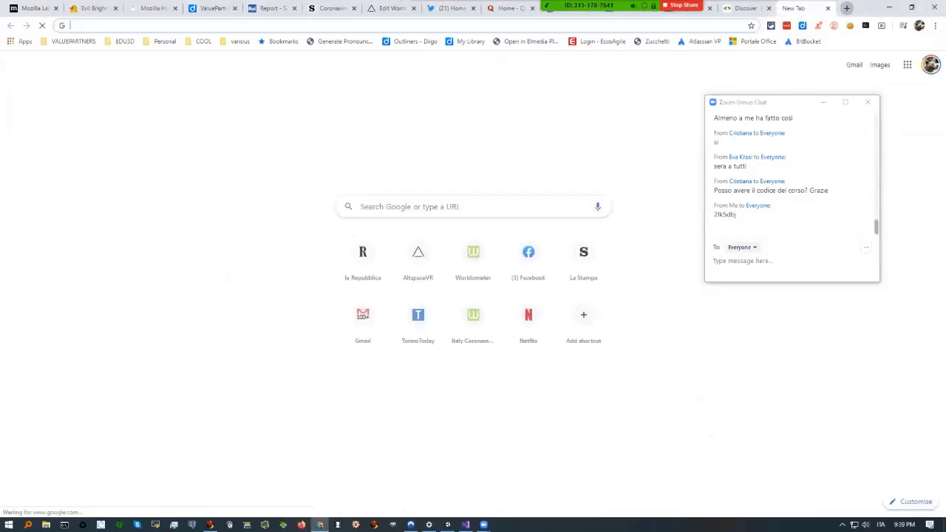
Load facebook.com, expand the sidebar's groups list, and open the Edu3d VR group
text(face)
key(Return)
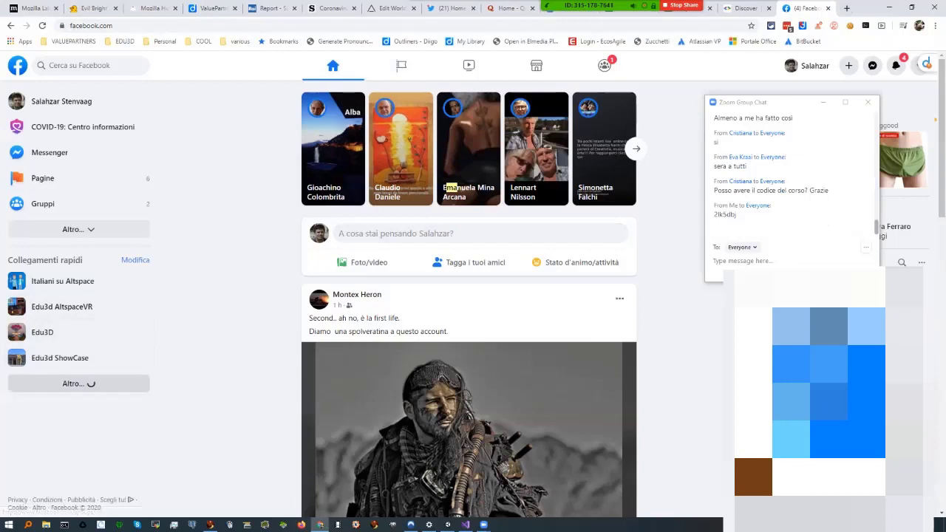
click(79, 384)
scroll(74, 359, down, 1)
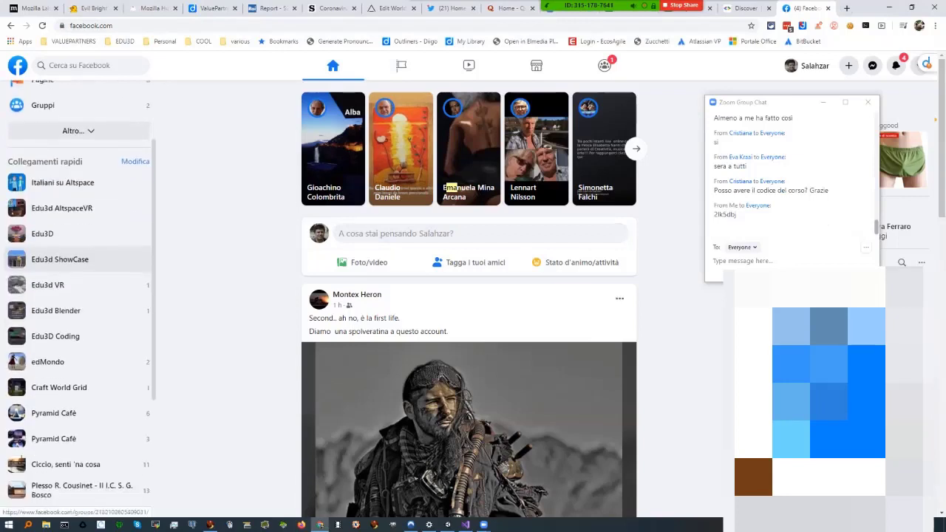
scroll(74, 333, up, 1)
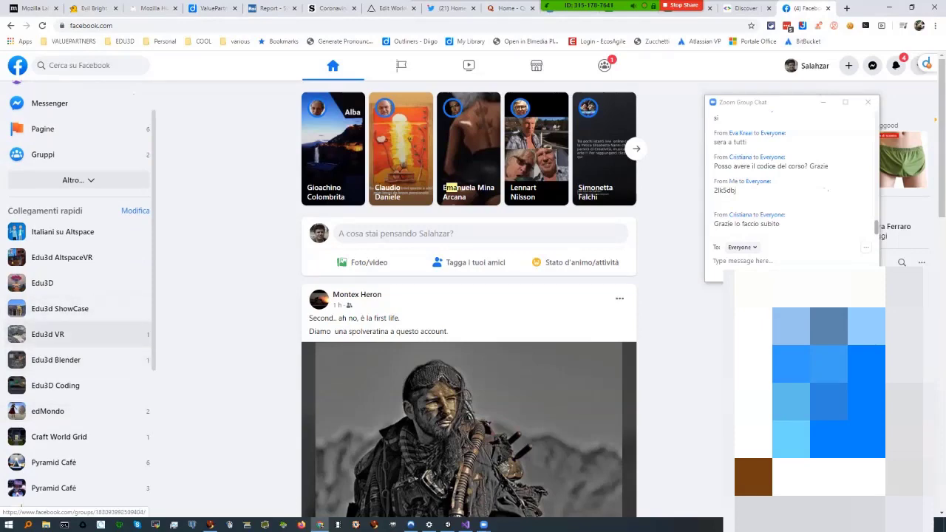
click(47, 334)
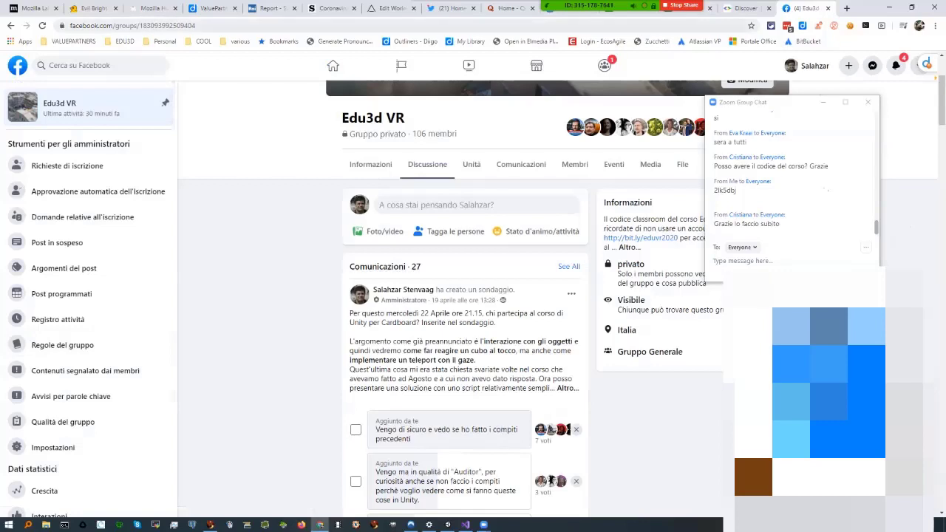
Copy the Edu3d VR group's URL and send it in the Zoom group chat
click(133, 25)
key(ctrl+c)
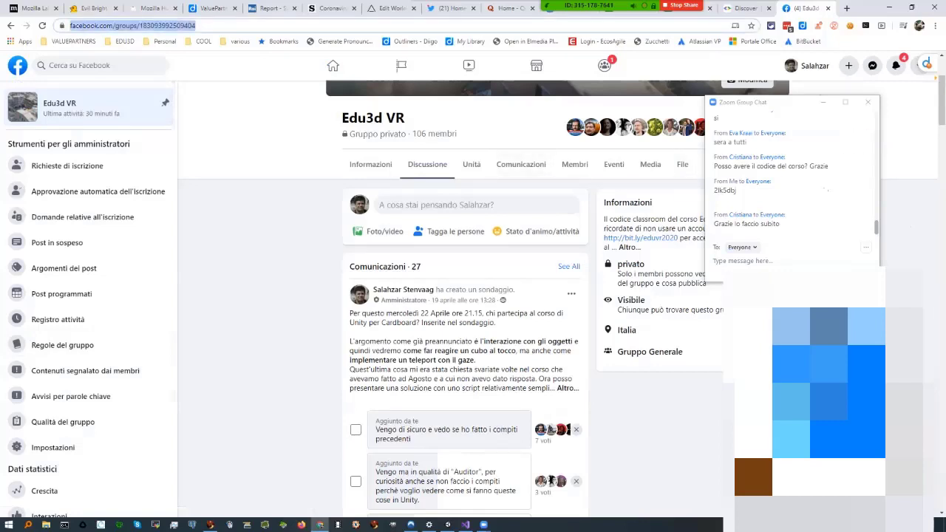
key(alt+Tab)
key(ctrl+v)
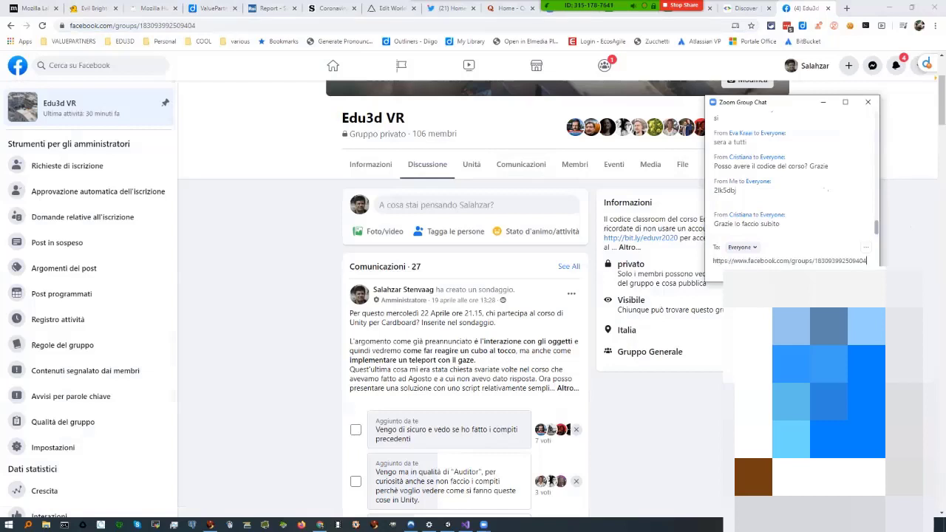
key(Return)
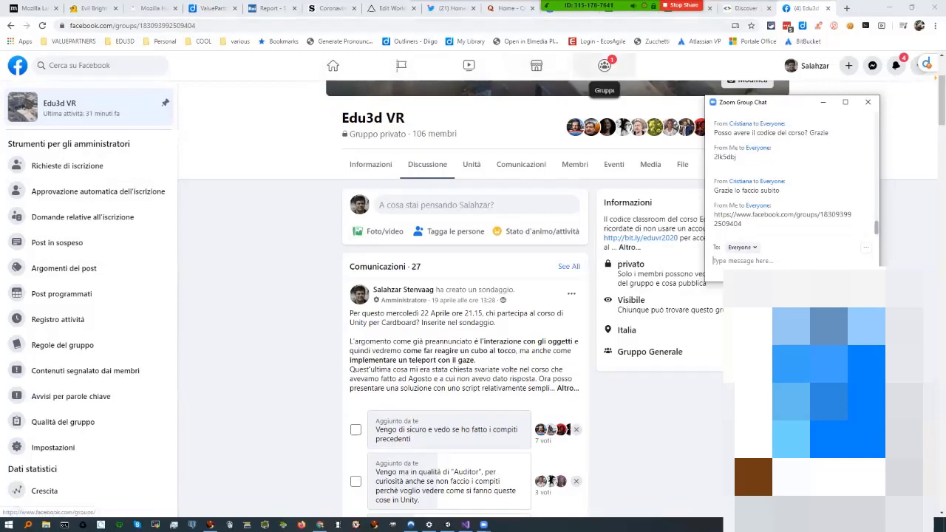
From the Groups feed's managed groups, open Edu3d VR's Richieste di iscrizione page
click(604, 67)
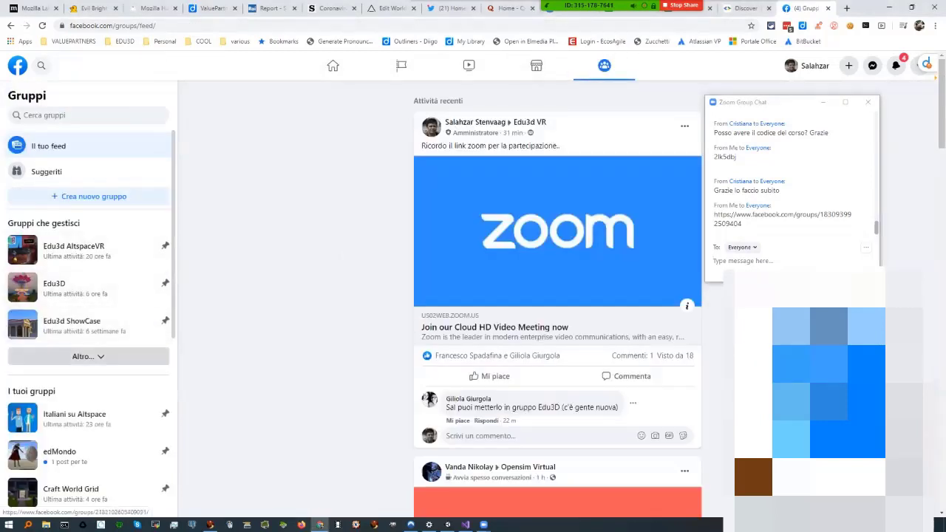
click(88, 356)
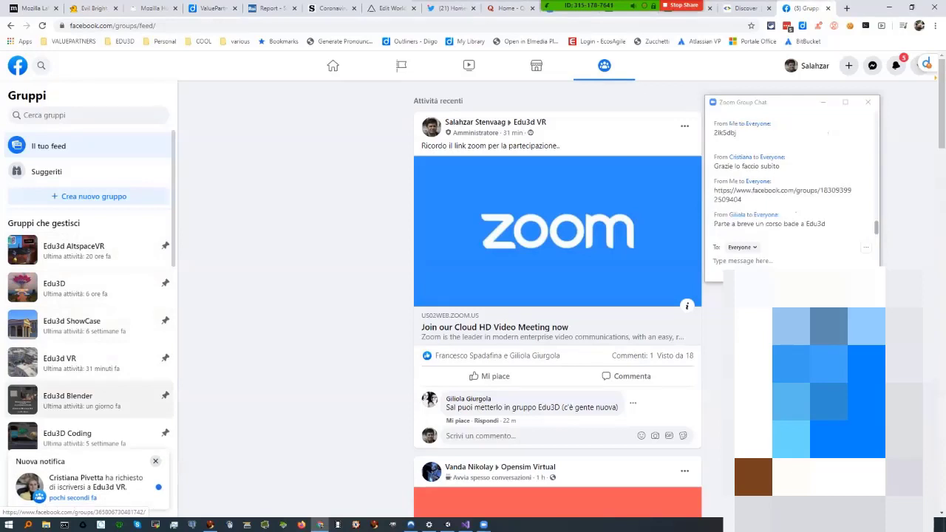
click(95, 482)
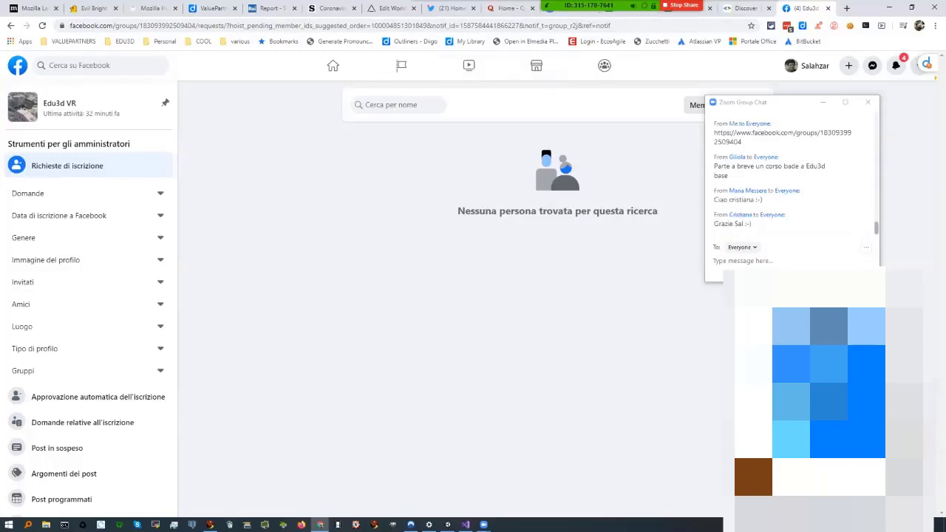
Move the Zoom controls aside, then show the EduVR2020 Lavori del corso list in Classroom
click(456, 23)
click(457, 23)
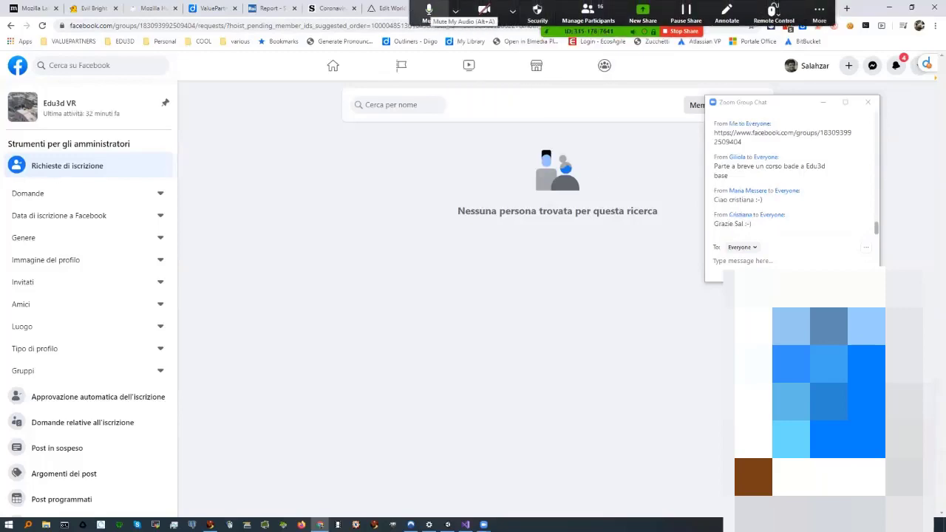
drag(412, 15, 20, 14)
click(65, 7)
click(429, 7)
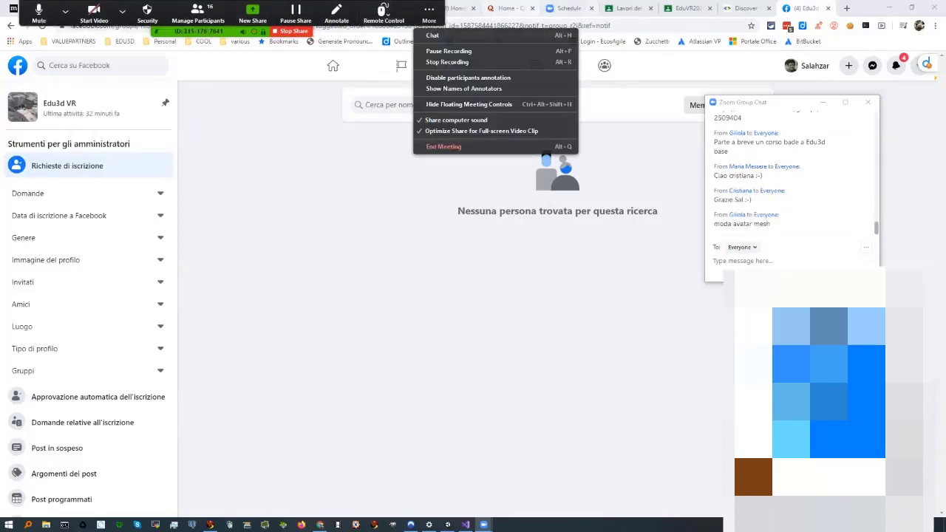
click(429, 7)
click(688, 8)
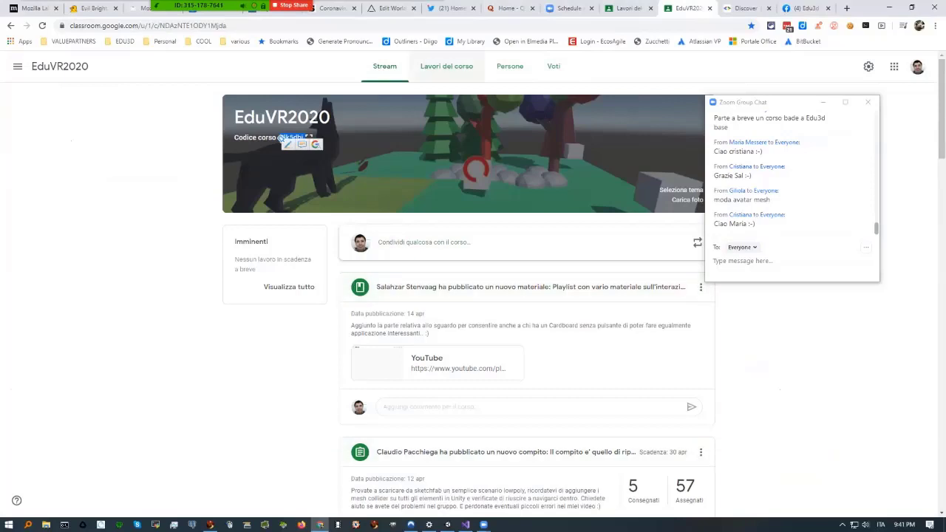
click(446, 66)
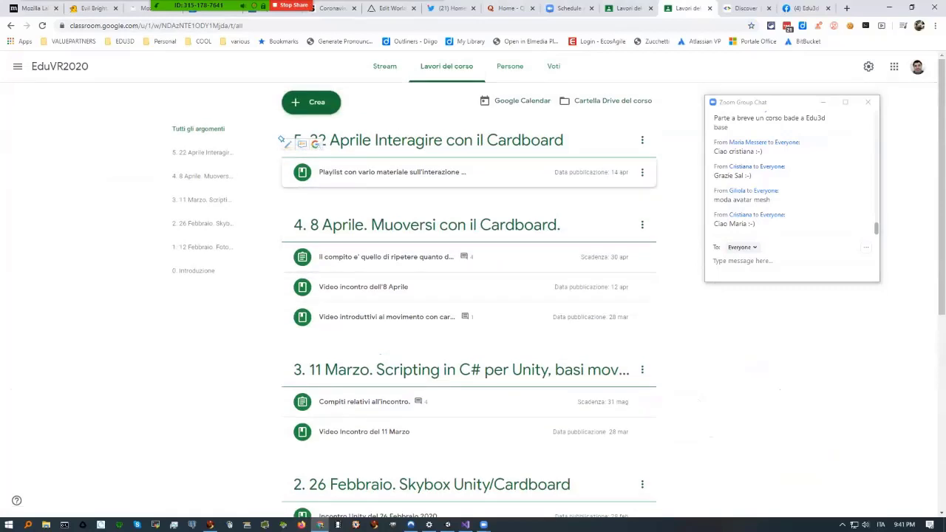
Expand section 5's 'Playlist con vario materiale' to reveal its description and YouTube link
click(392, 171)
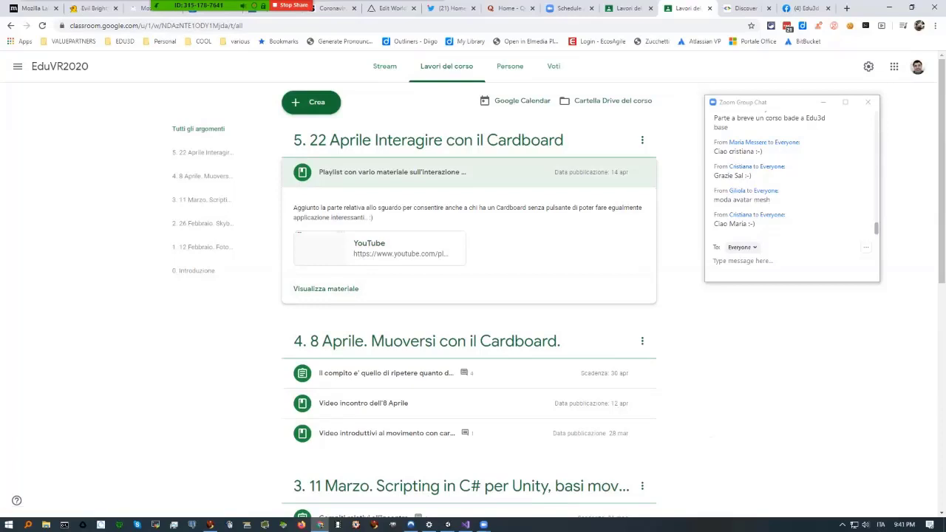
scroll(469, 370, down, 1)
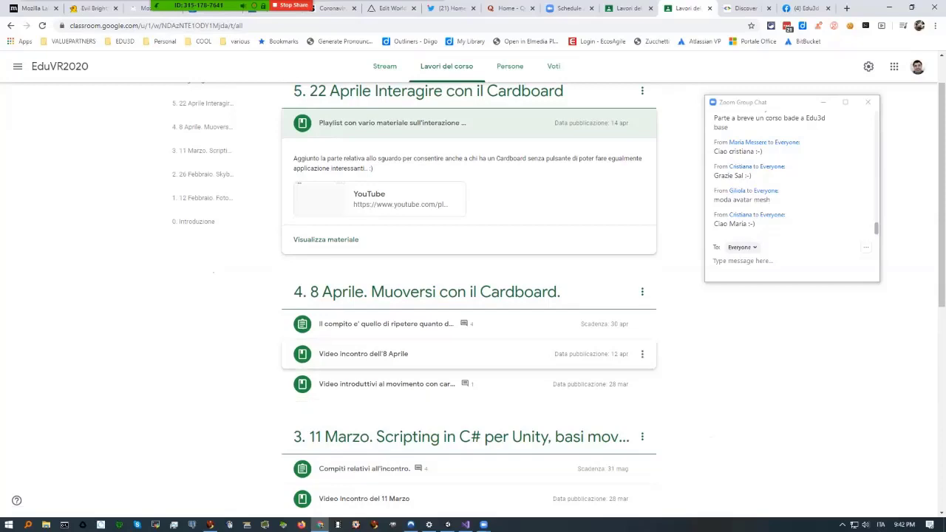
Expand topic 4's 'Video incontro dell'8 Aprile' to show its YouTube video, then focus the Zoom chat
click(407, 354)
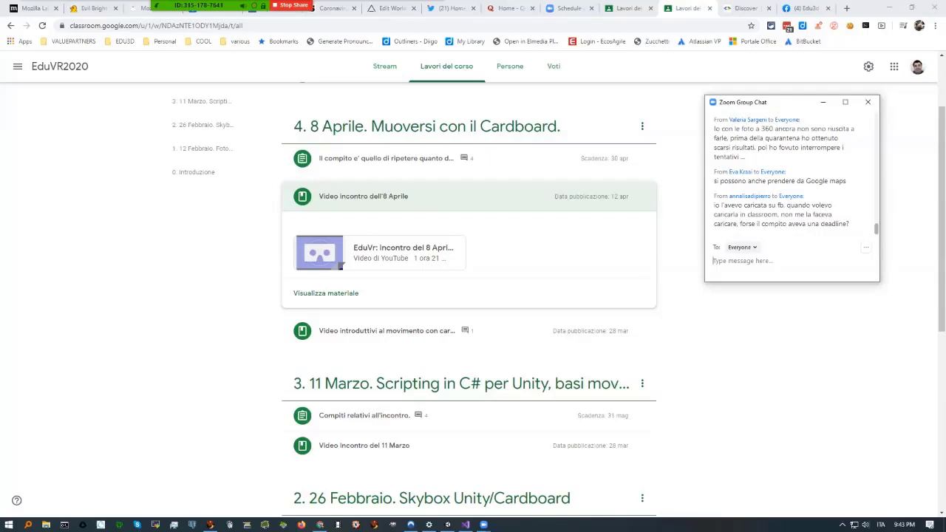
click(740, 260)
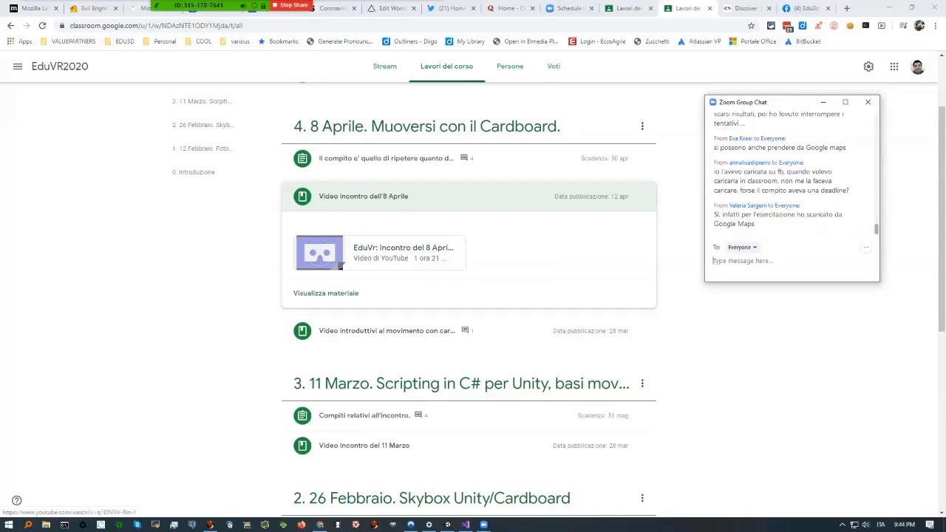
scroll(469, 295, up, 2)
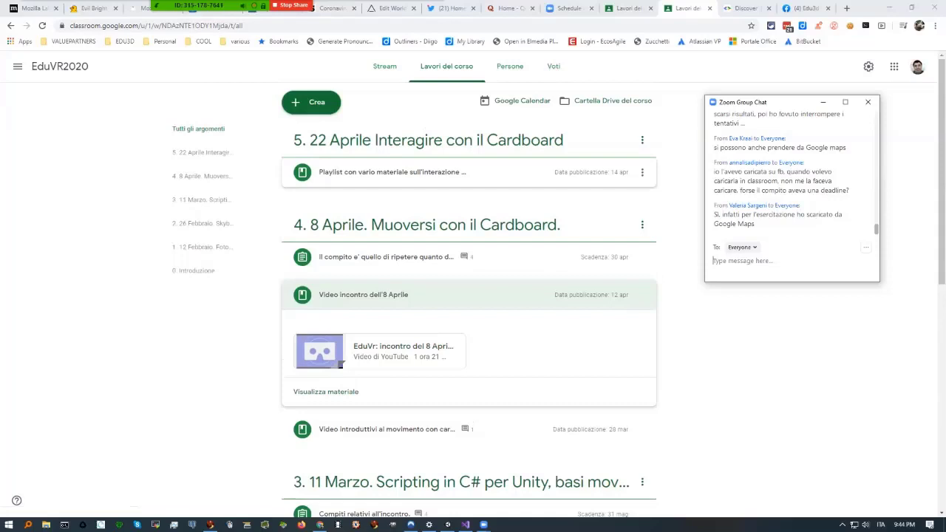
Open the EduVR Google Cardboard interaction playlist from the expanded post, then go back to Unity
click(391, 172)
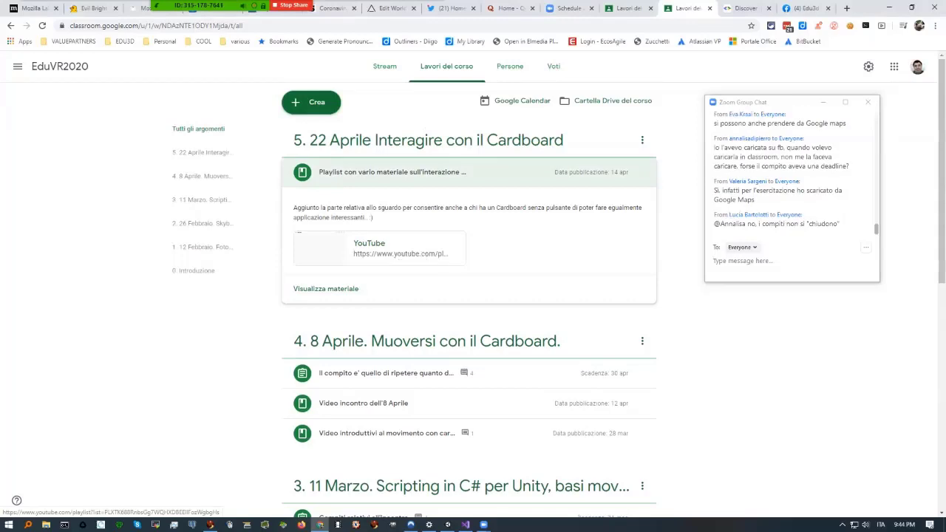
click(377, 248)
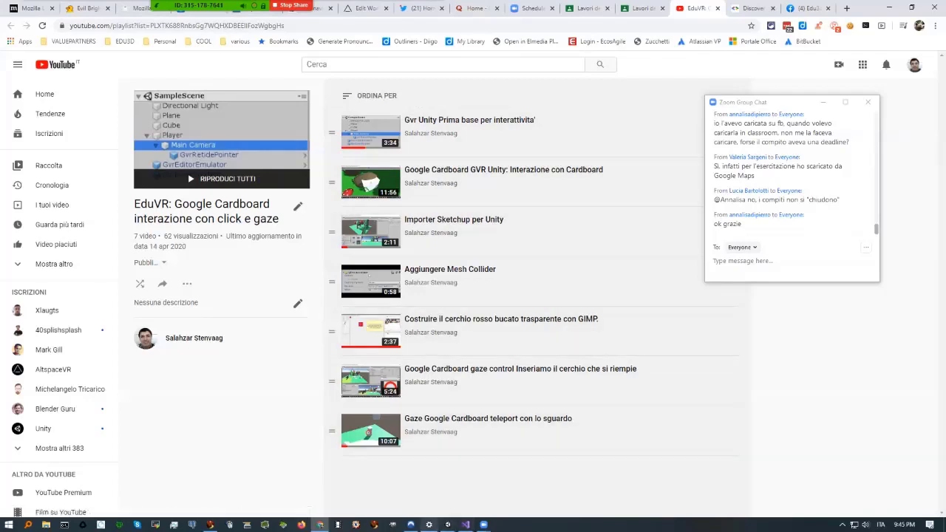
click(447, 525)
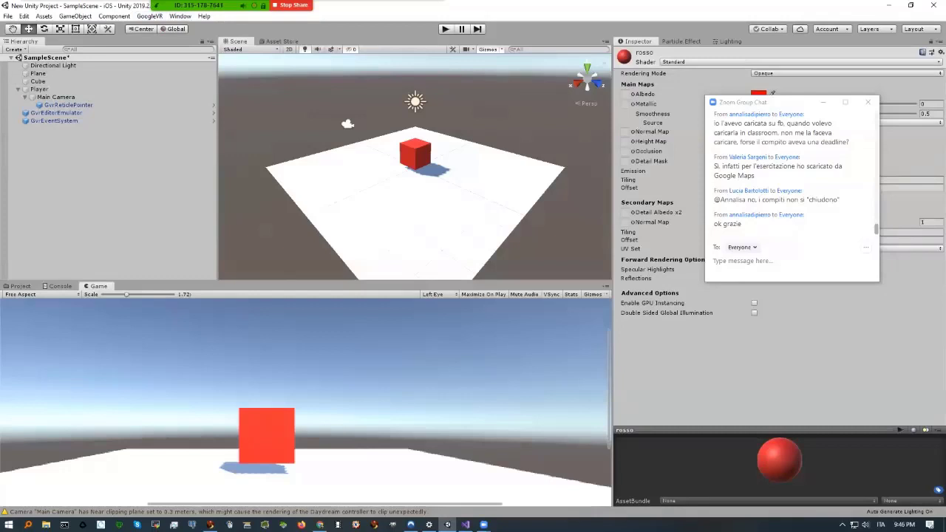
click(21, 286)
click(37, 349)
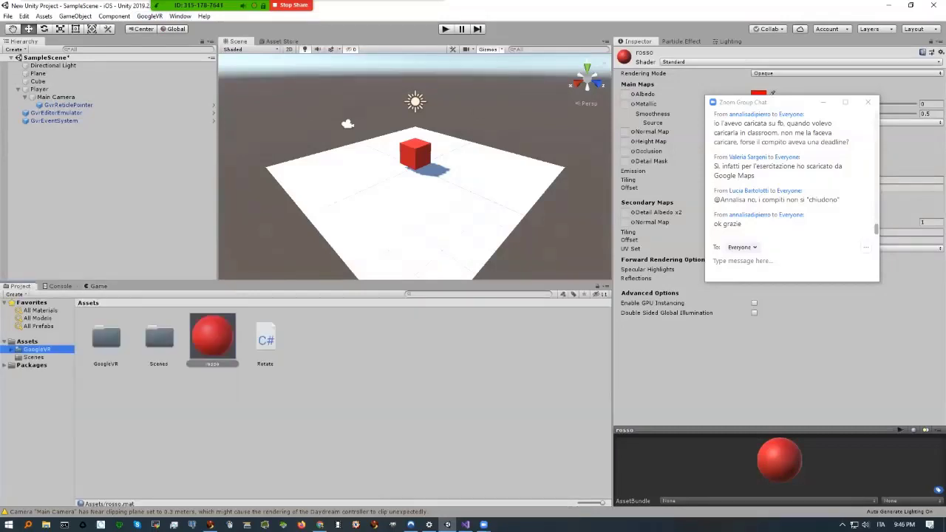
key(Right)
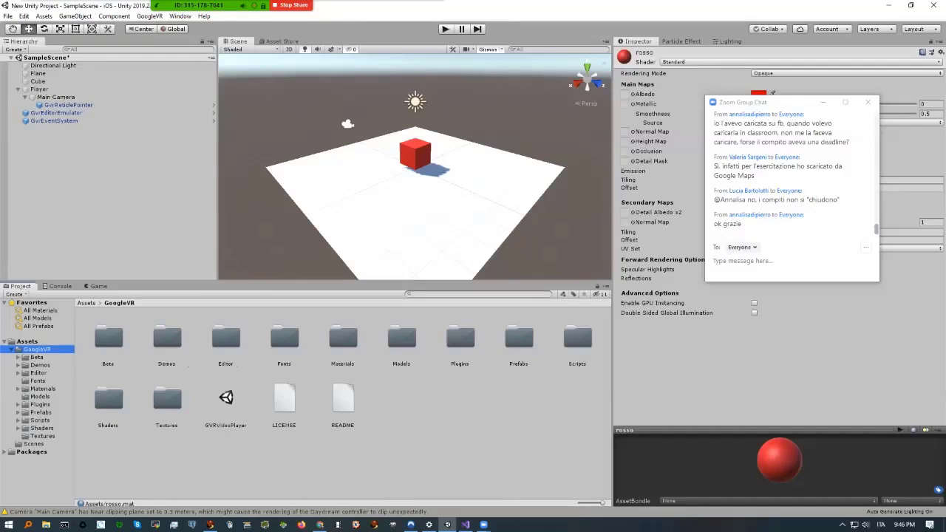
key(Left)
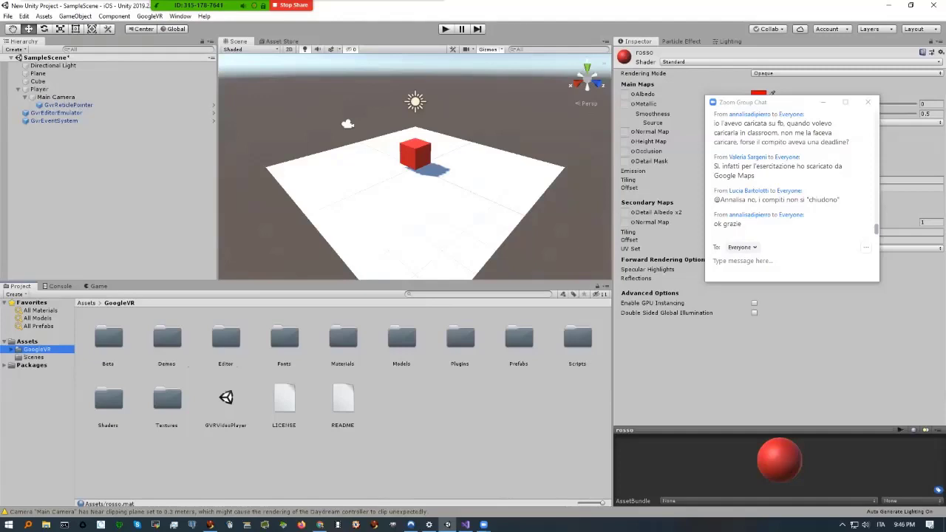
key(Right)
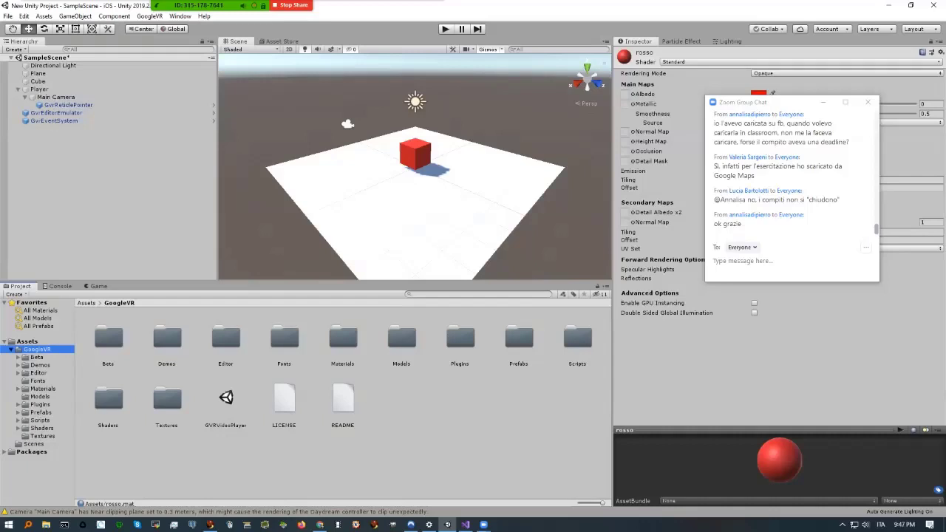
key(Left)
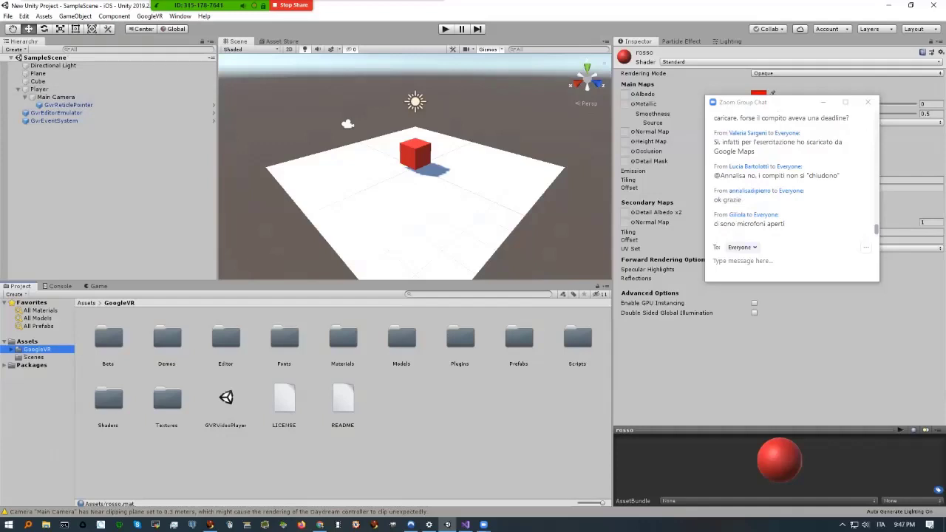
mouse_move(299, 11)
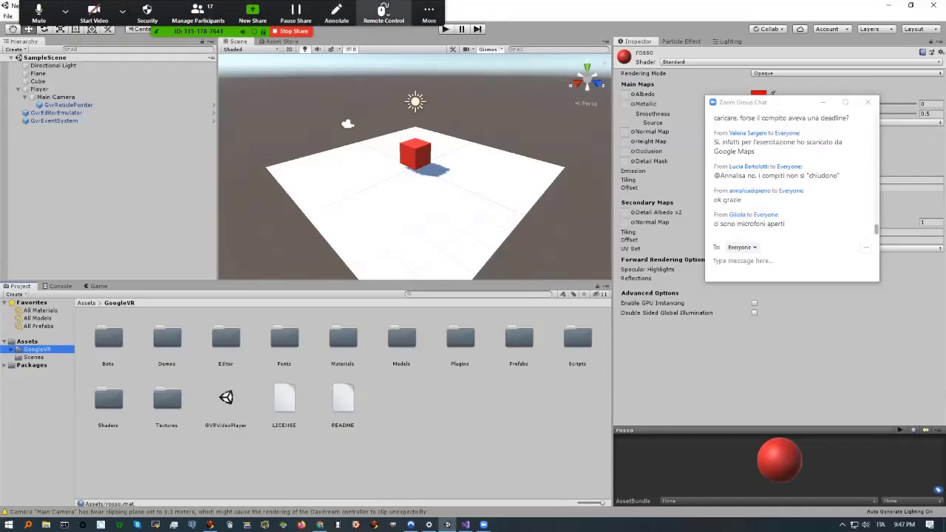
Mute all Zoom meeting participants, letting them unmute themselves, and close the Participants list
click(429, 11)
click(198, 11)
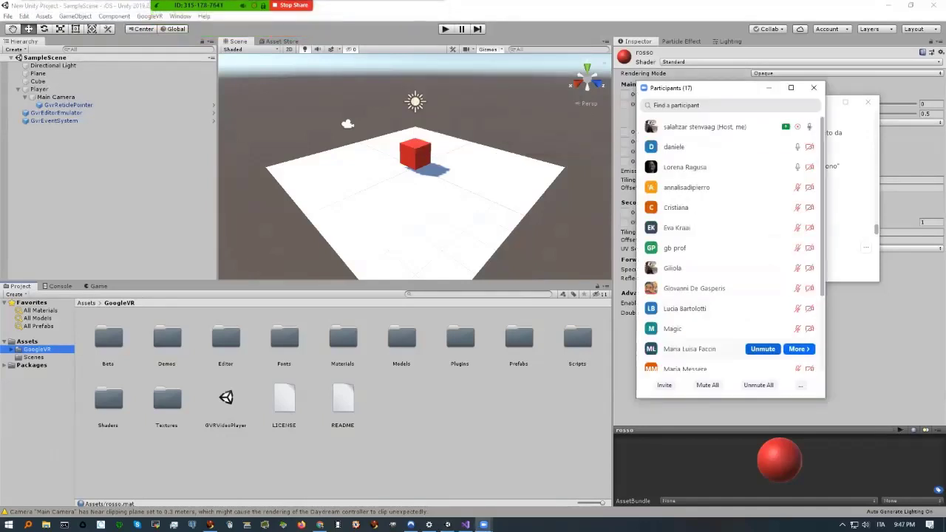
click(708, 386)
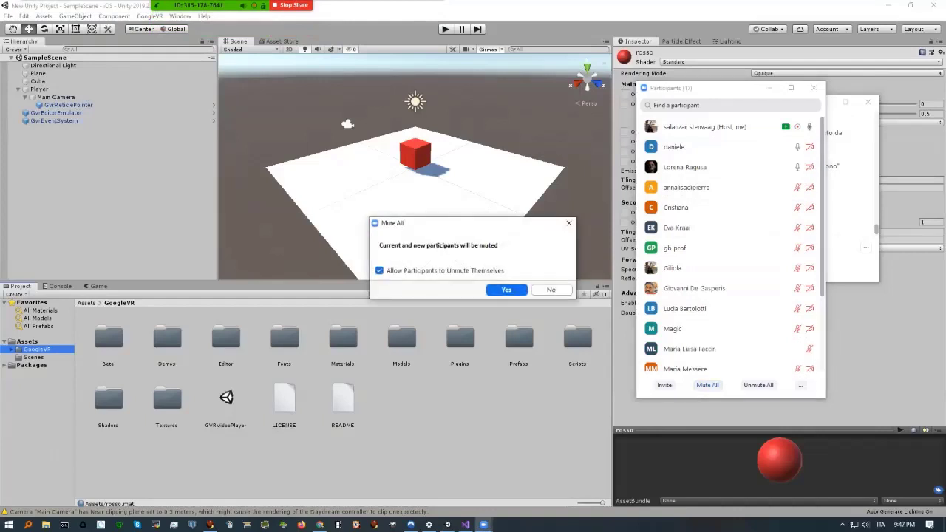
key(Return)
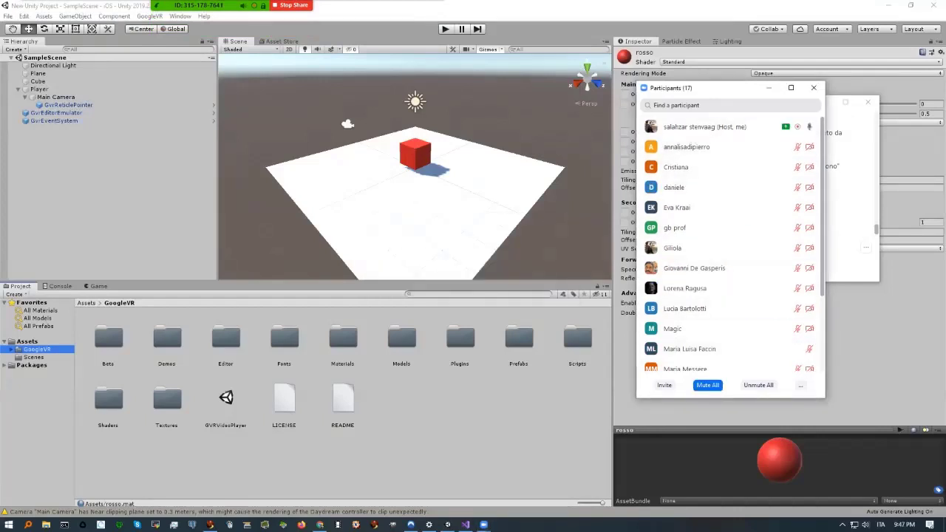
click(814, 87)
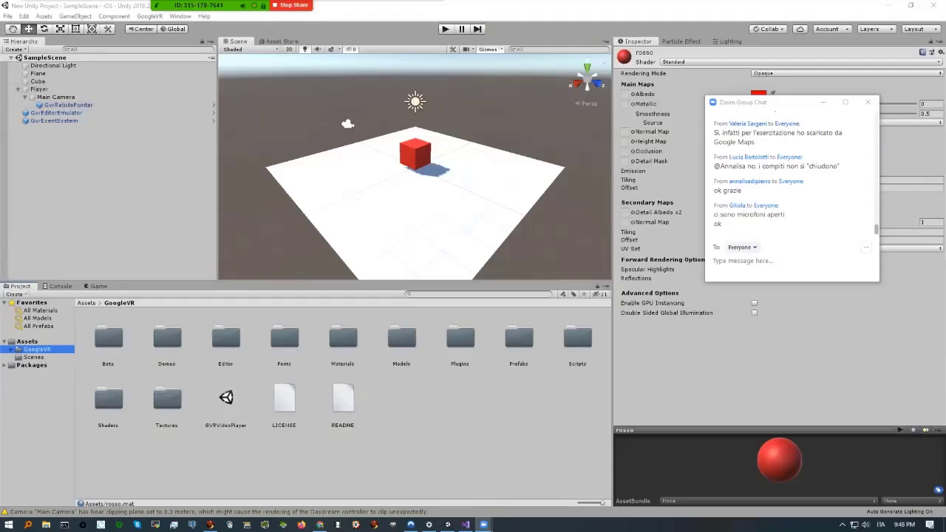
Select the Directional Light to view its Transform and Light settings in the Inspector
click(53, 65)
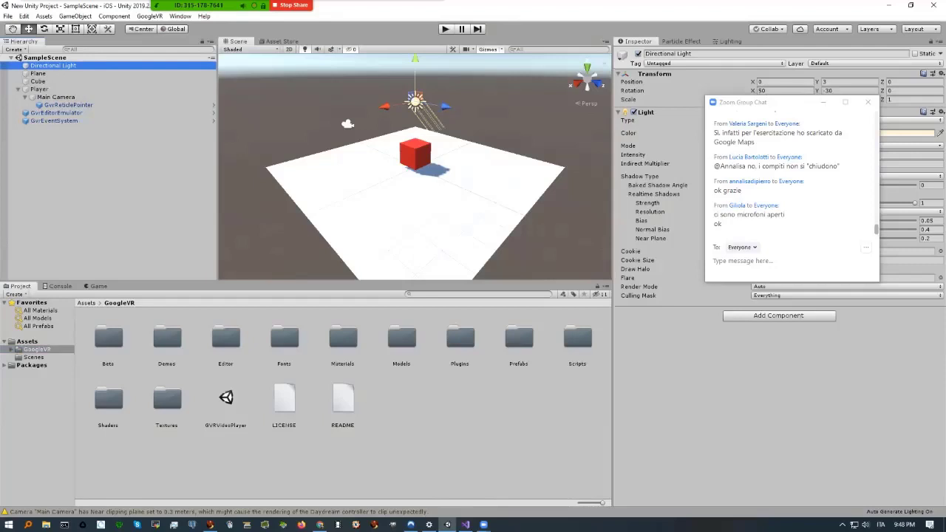
Inspect the Plane and Cube, browse the Scenes and Assets folders, then enter play mode
click(38, 73)
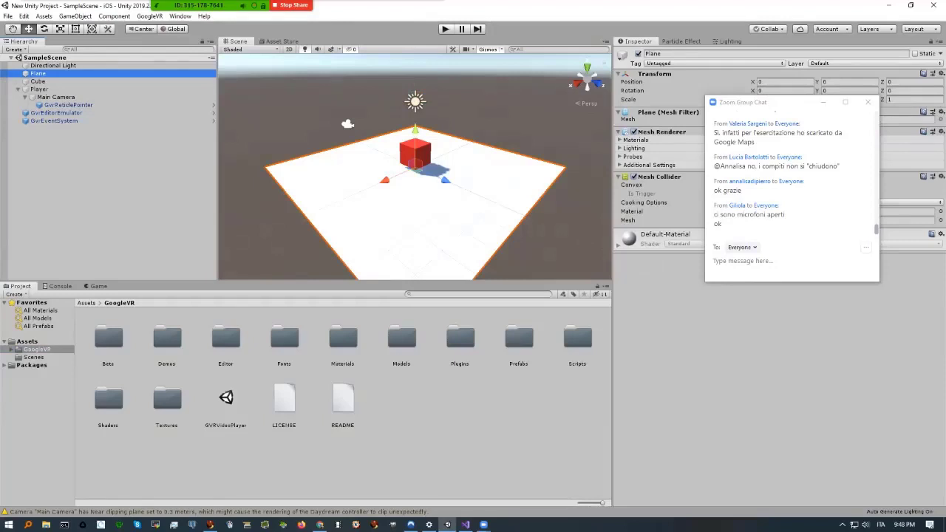
click(38, 82)
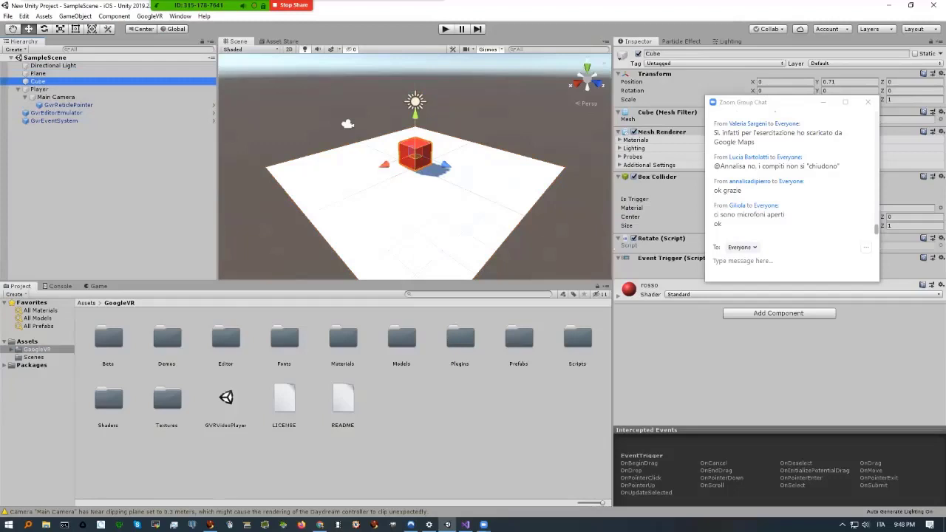
click(33, 357)
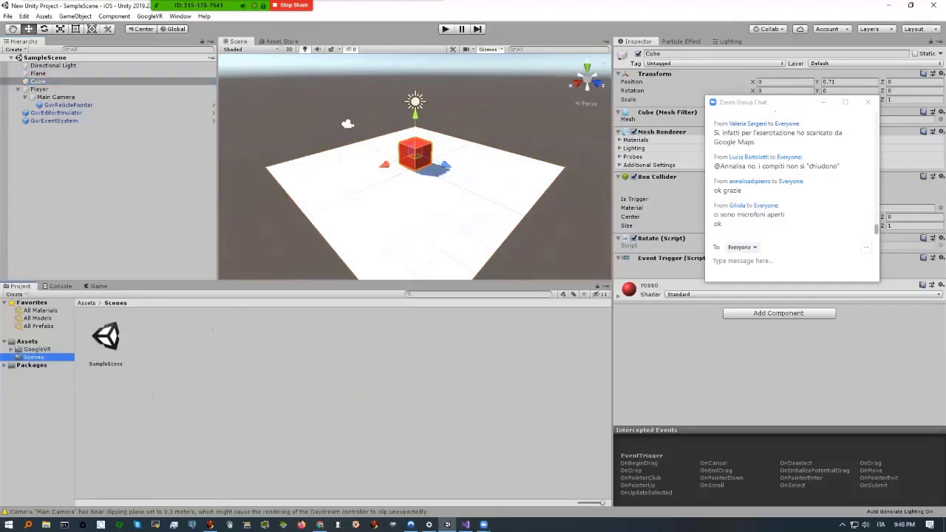
click(28, 342)
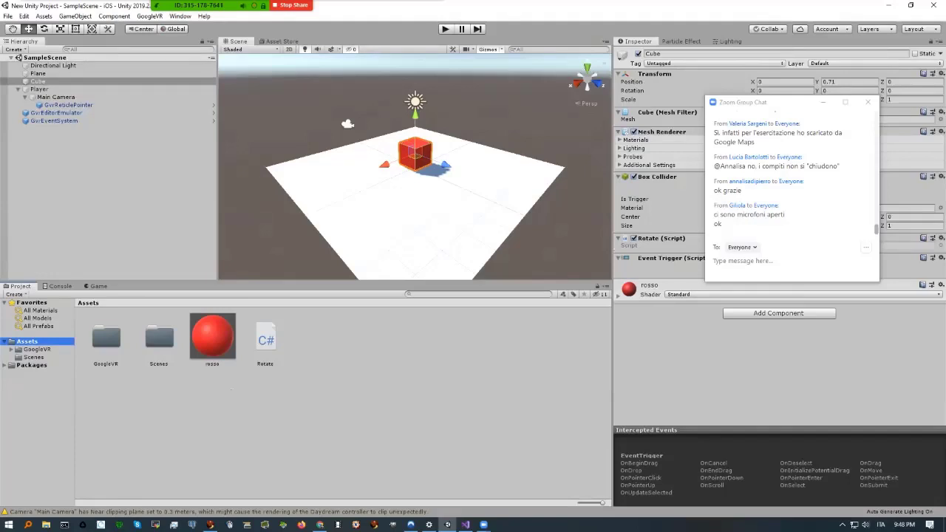
key(ctrl+p)
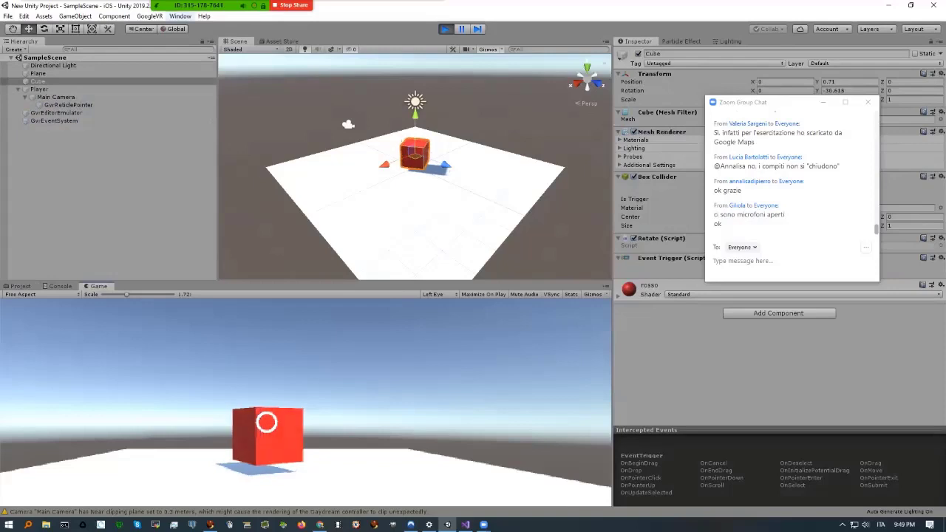
Set the editor layout to Default from Window > Layouts
click(180, 15)
mouse_move(193, 52)
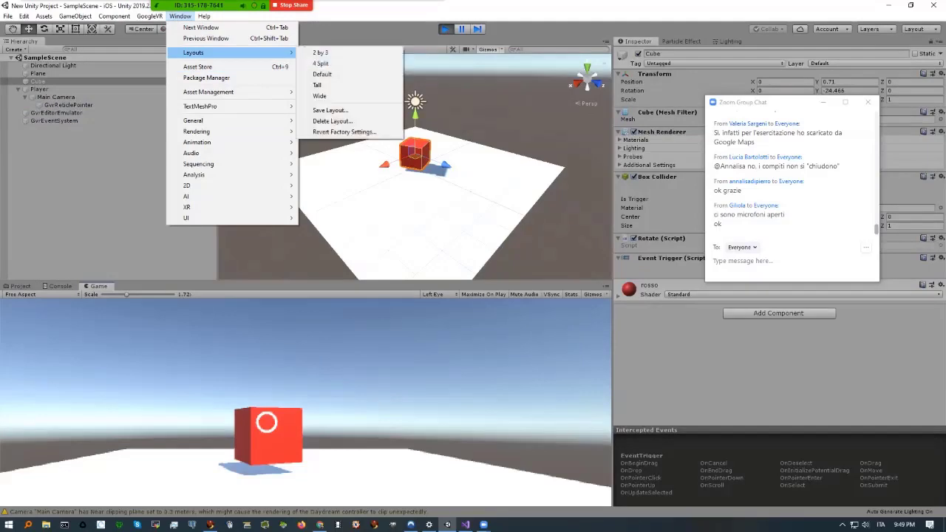
click(325, 75)
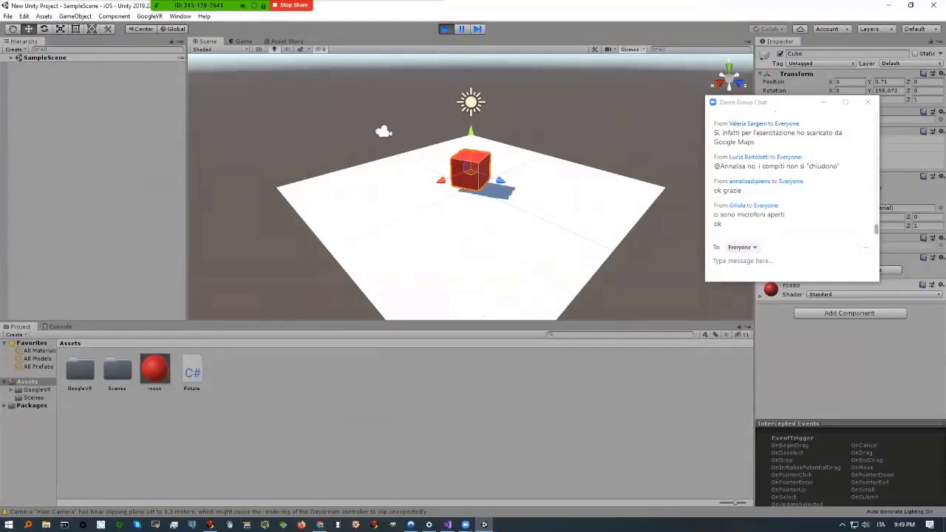
Exit play mode, move the Zoom chat off the Inspector, and select Player
key(ctrl+p)
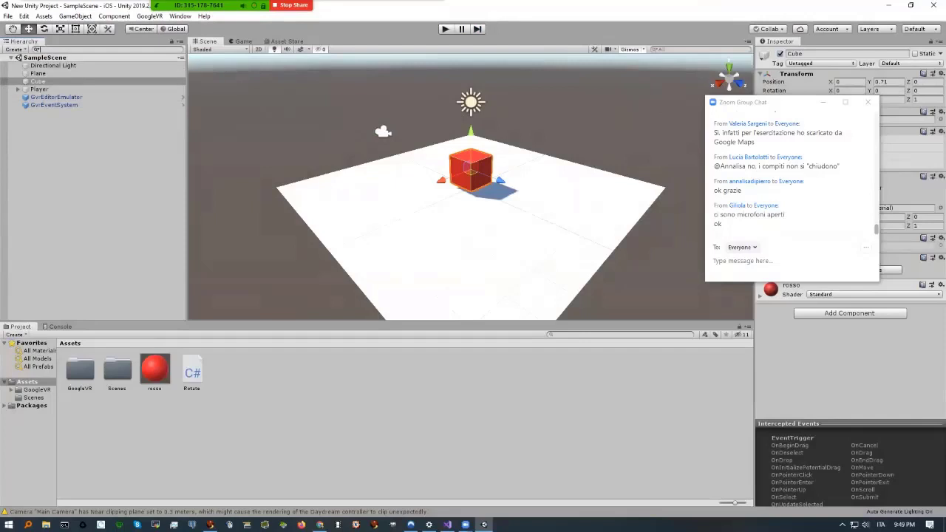
drag(754, 102, 518, 299)
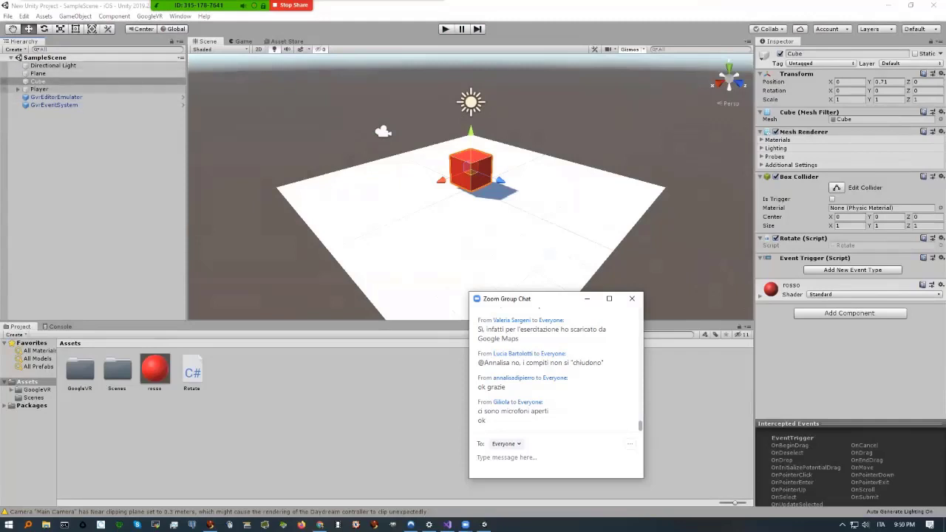
click(40, 89)
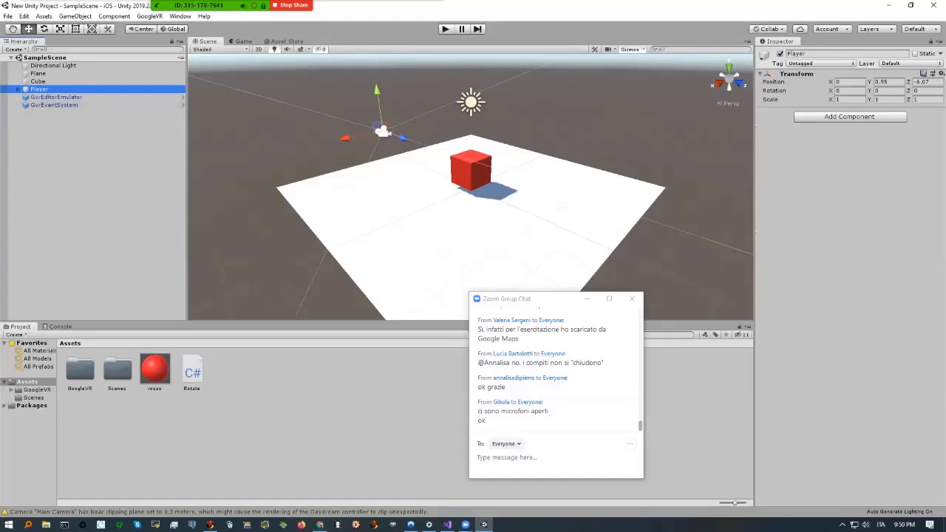
Dismiss the Hierarchy context menu and unfold Player to show its Main Camera child
right_click(74, 159)
mouse_move(104, 261)
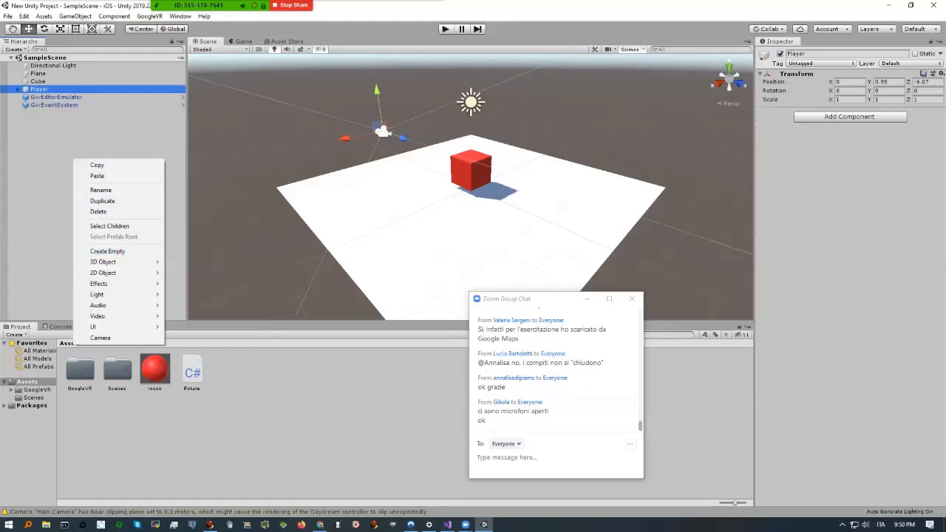
click(92, 221)
click(18, 89)
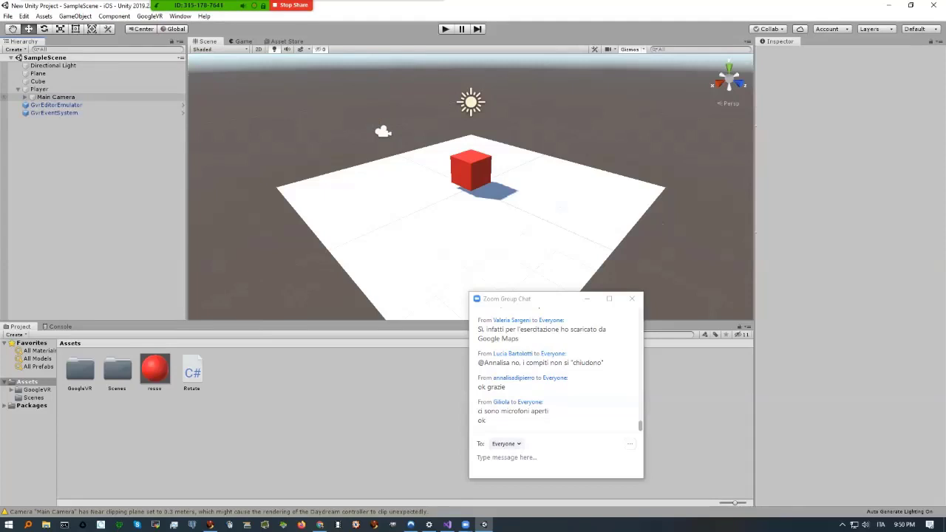
Inspect the Main Camera's GvrPointerPhysicsRaycaster, then switch to the EduVR playlist in Chrome
click(56, 97)
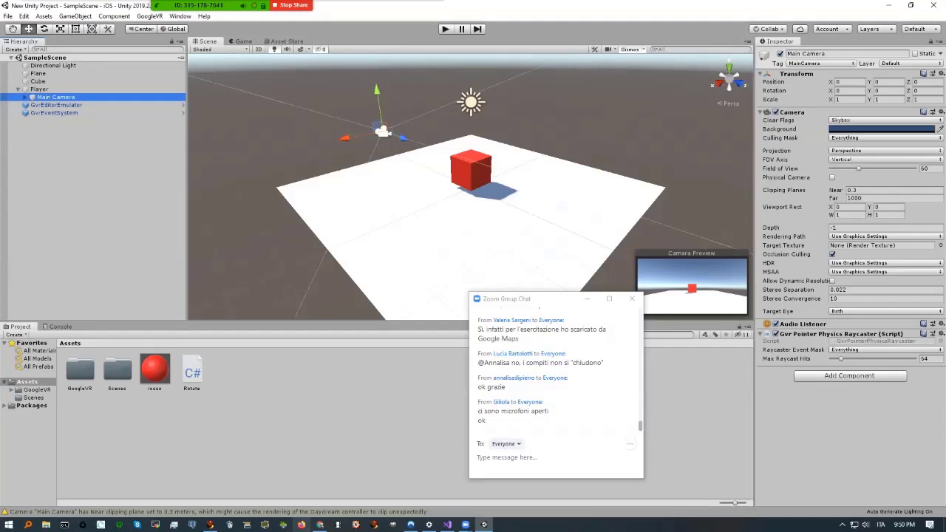
click(319, 525)
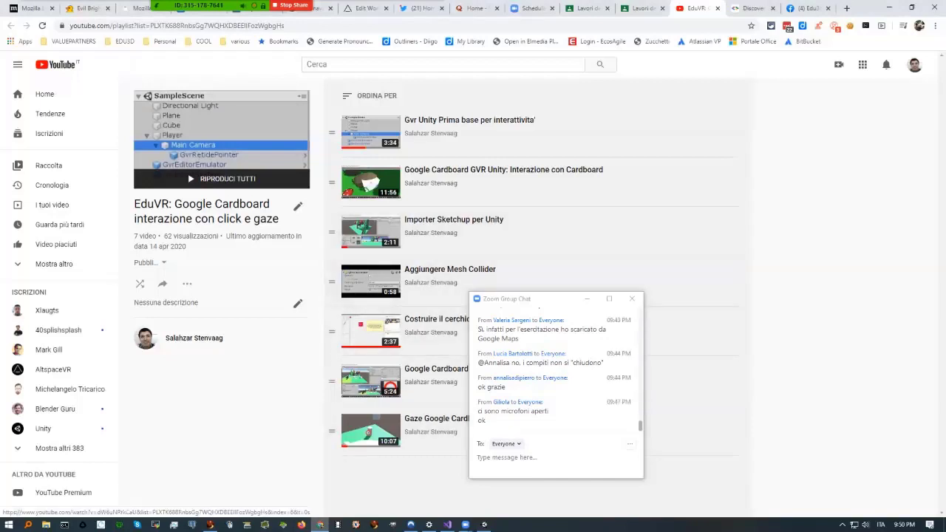
Move the Zoom chat window aside and return to the Unity editor
drag(508, 305, 695, 311)
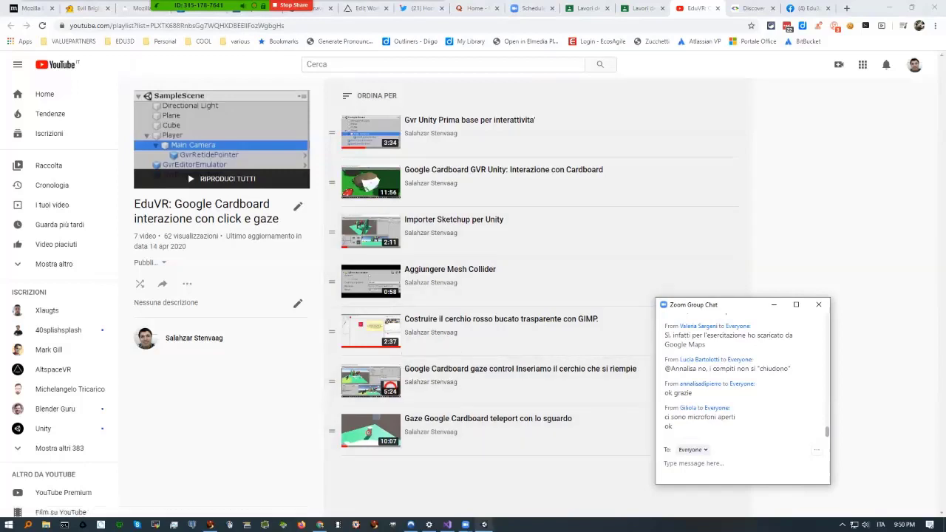
click(485, 525)
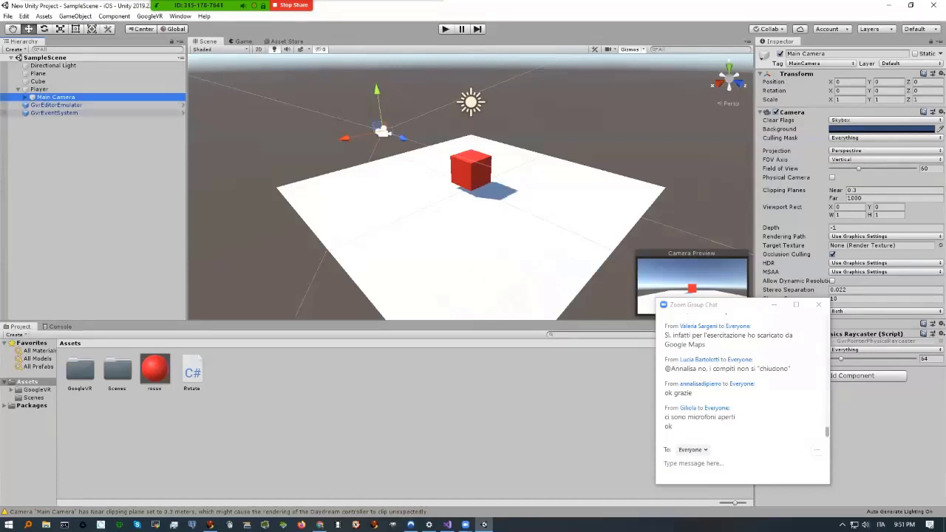
key(F2)
click(942, 74)
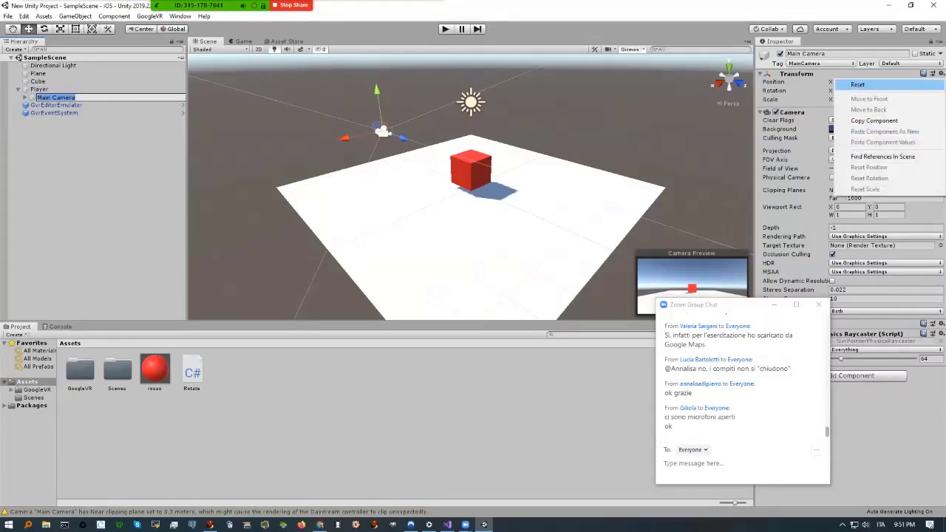
click(858, 85)
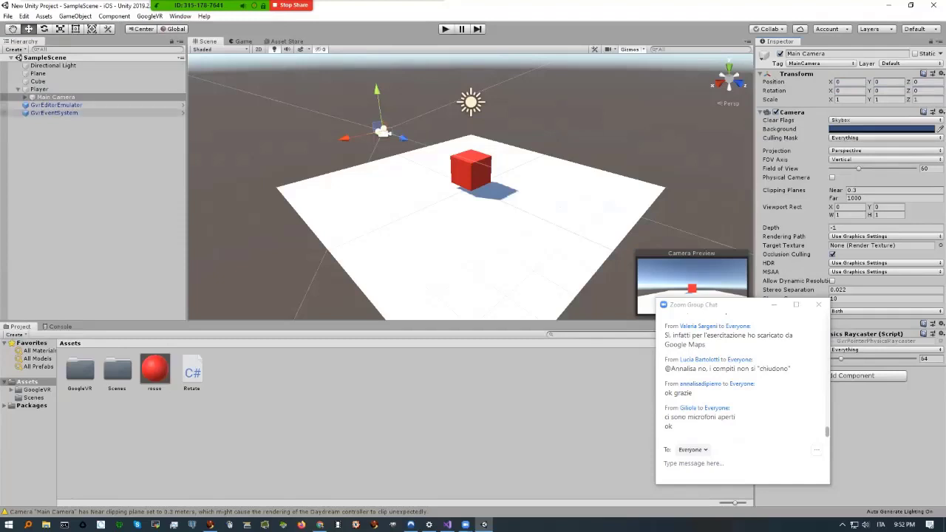
click(39, 88)
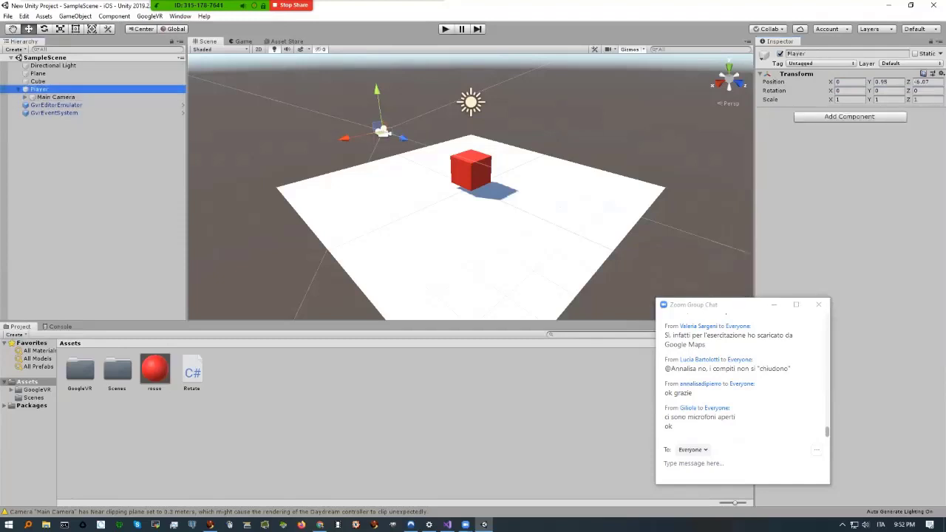
click(55, 97)
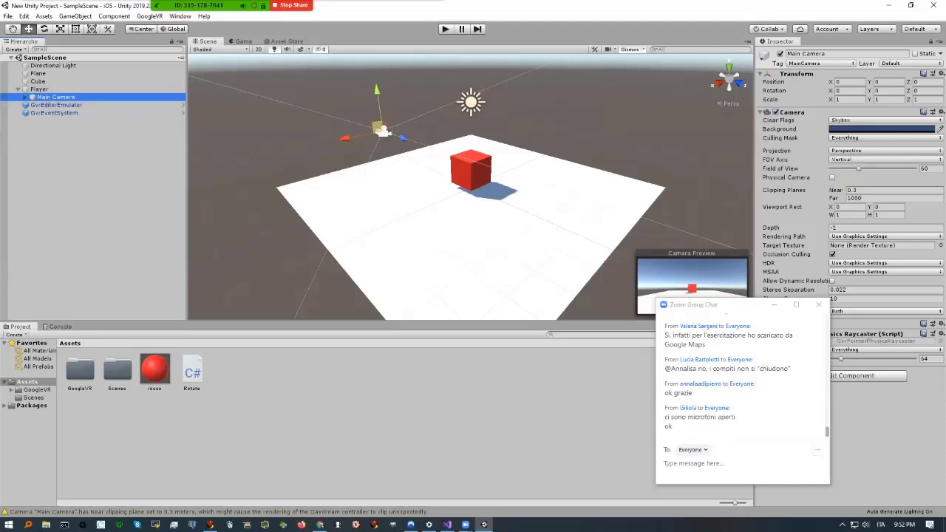
Drag the Main Camera forward along Z to position 0, 0, 6.14 against the red cube
drag(403, 138, 460, 159)
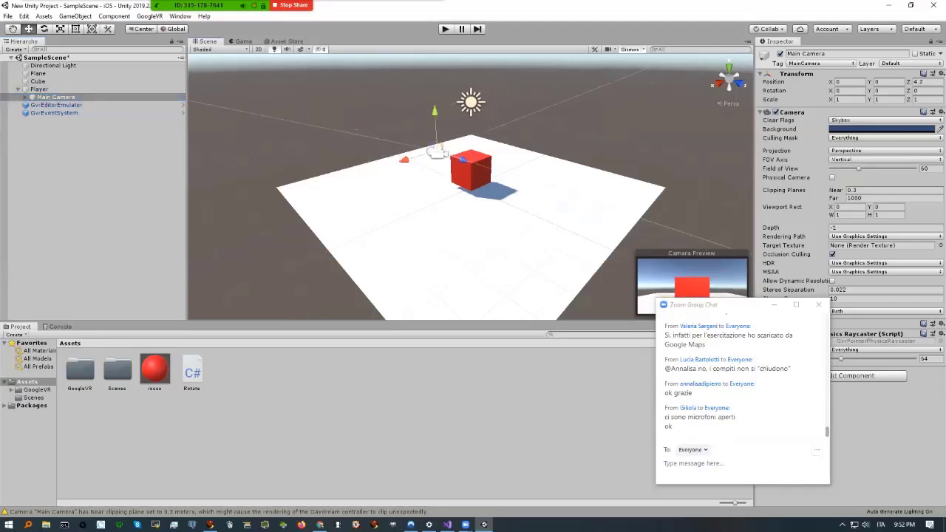
drag(710, 304, 760, 337)
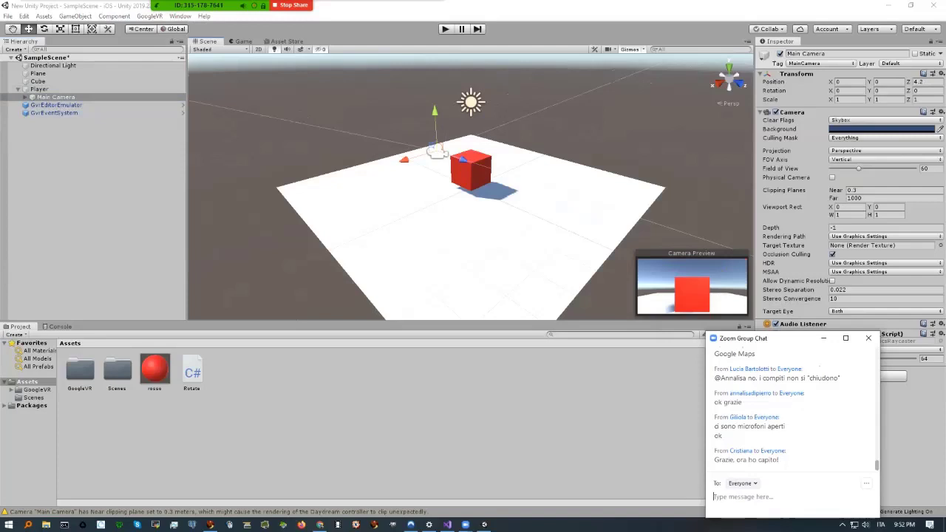
drag(436, 152, 494, 172)
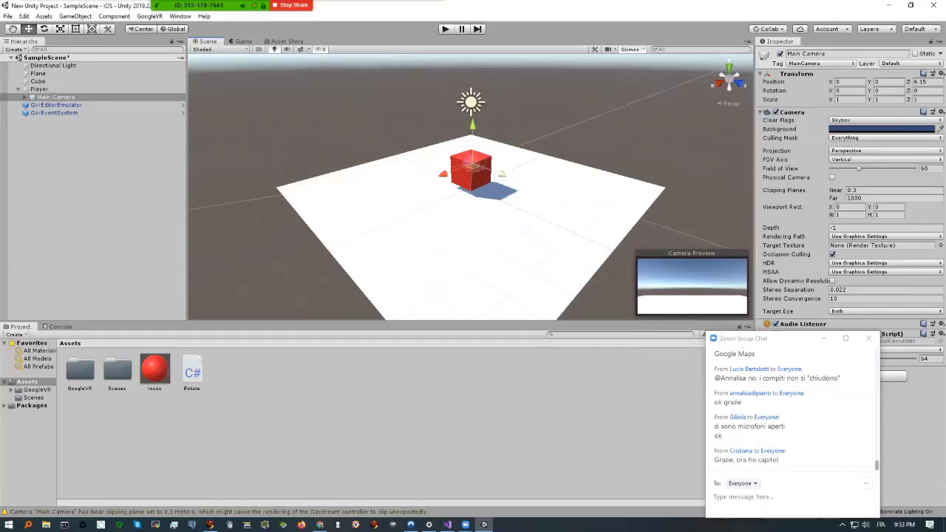
drag(501, 174, 500, 175)
click(56, 97)
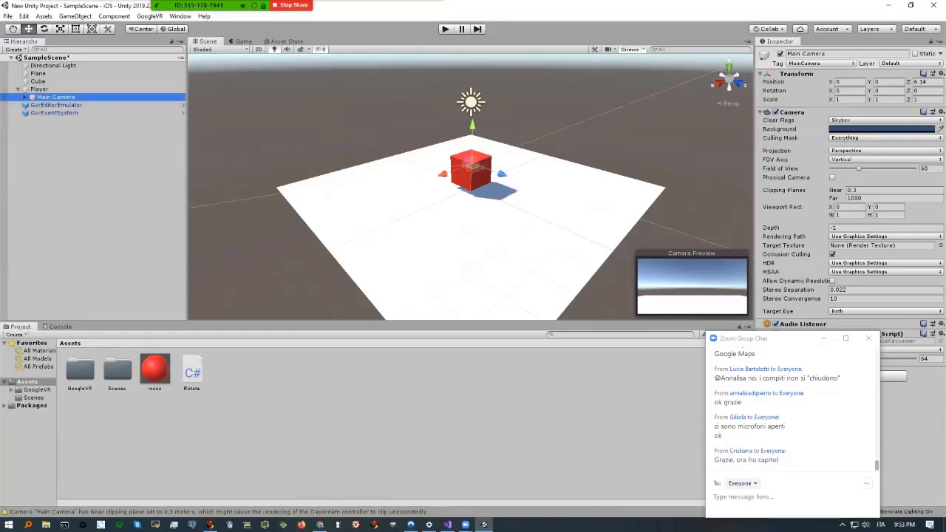
Reset the Main Camera's Transform to 0, 0, 0 and switch to the Game view showing the cube
click(941, 73)
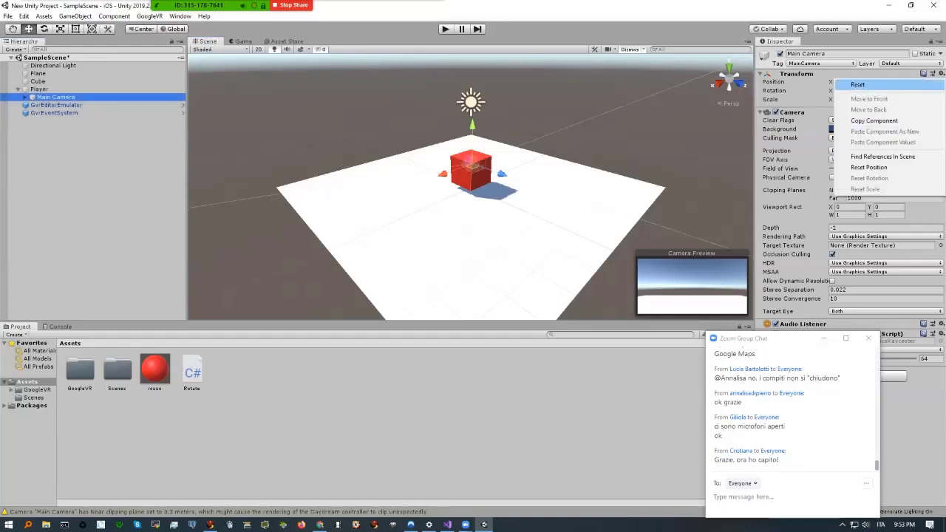
click(858, 84)
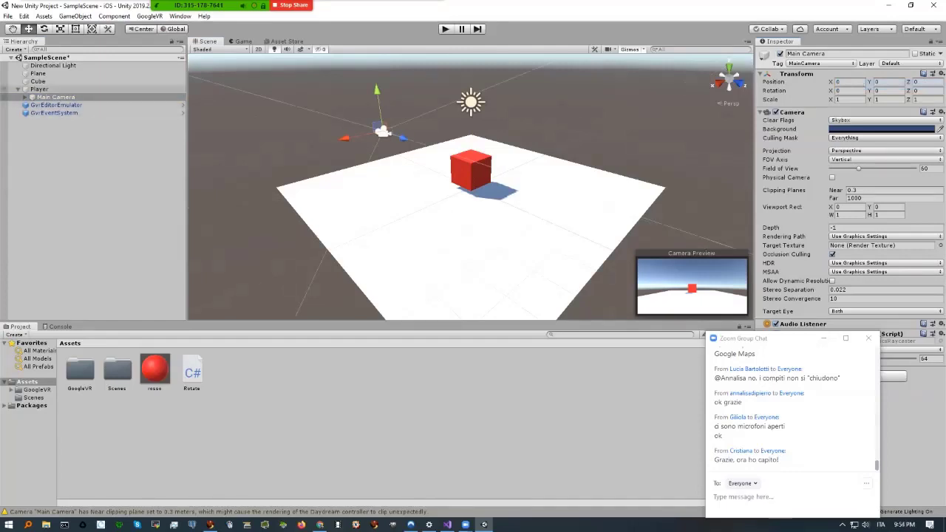
click(39, 89)
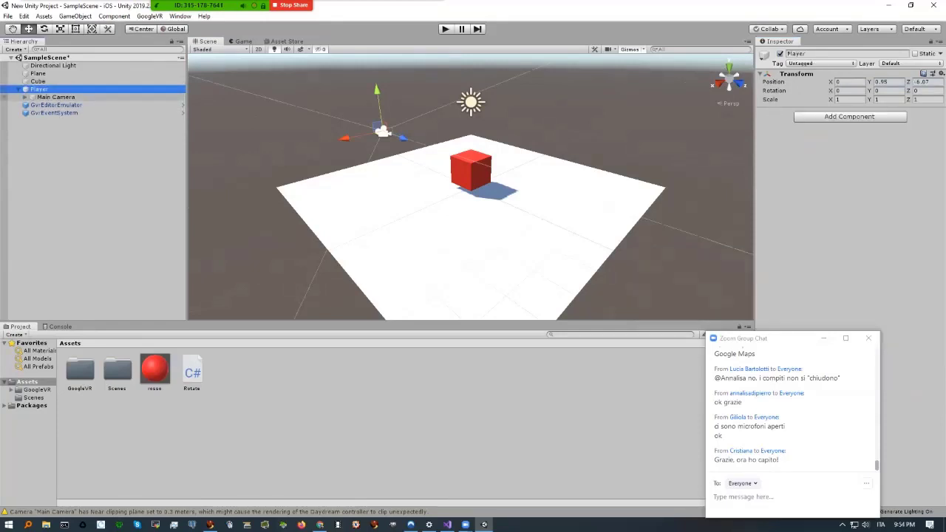
click(55, 97)
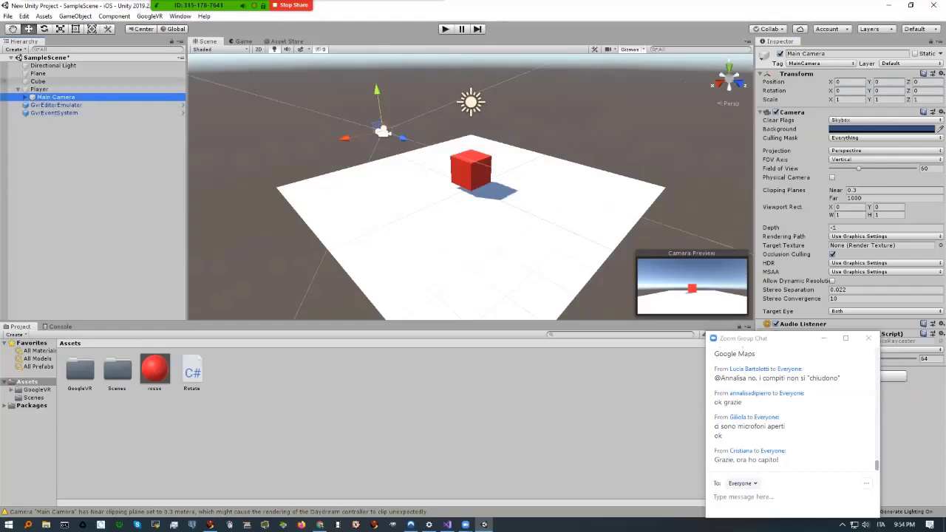
key(ctrl+2)
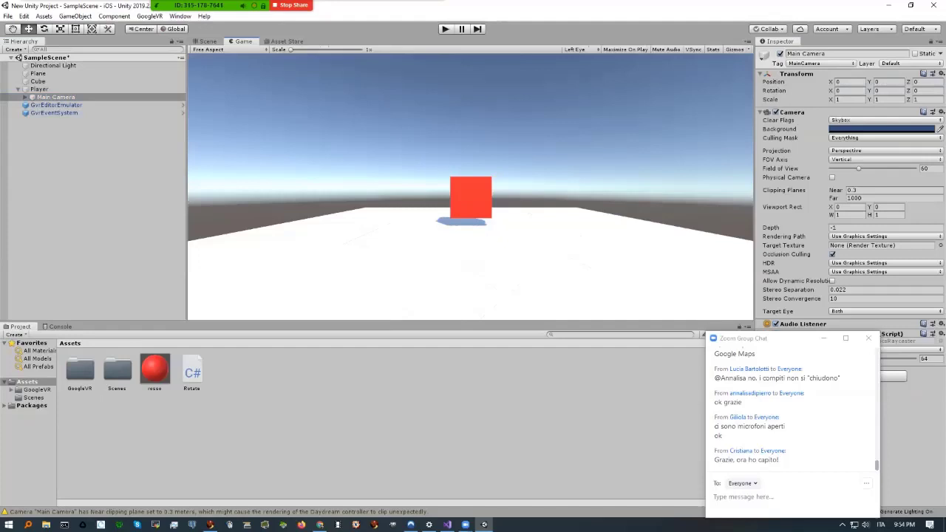
Flip back and forth between the Scene and Game views to compare them
key(ctrl+1)
key(ctrl+2)
key(ctrl+1)
key(ctrl+2)
Dock the Game view in the bottom panel beneath the Scene view
drag(243, 41, 296, 355)
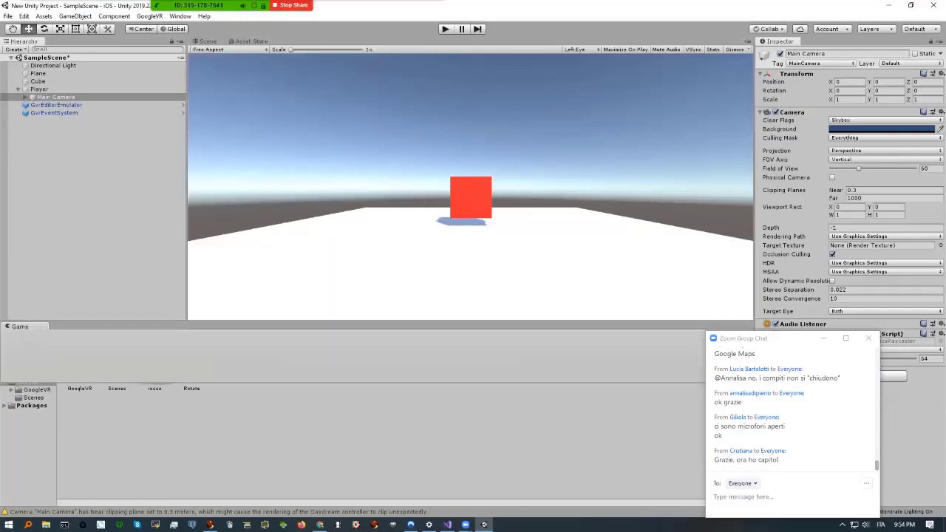
drag(20, 326, 436, 328)
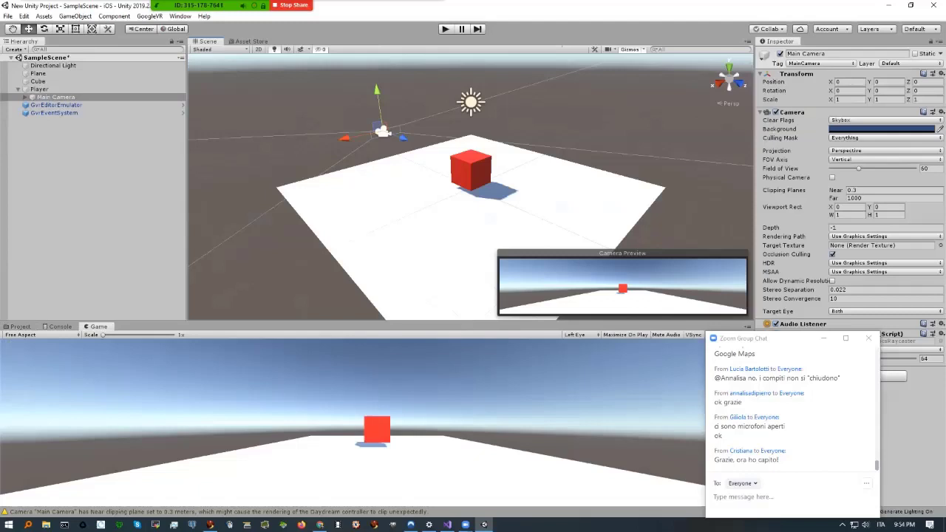
mouse_move(98, 326)
mouse_down()
mouse_move(20, 326)
mouse_move(98, 326)
mouse_up()
click(39, 88)
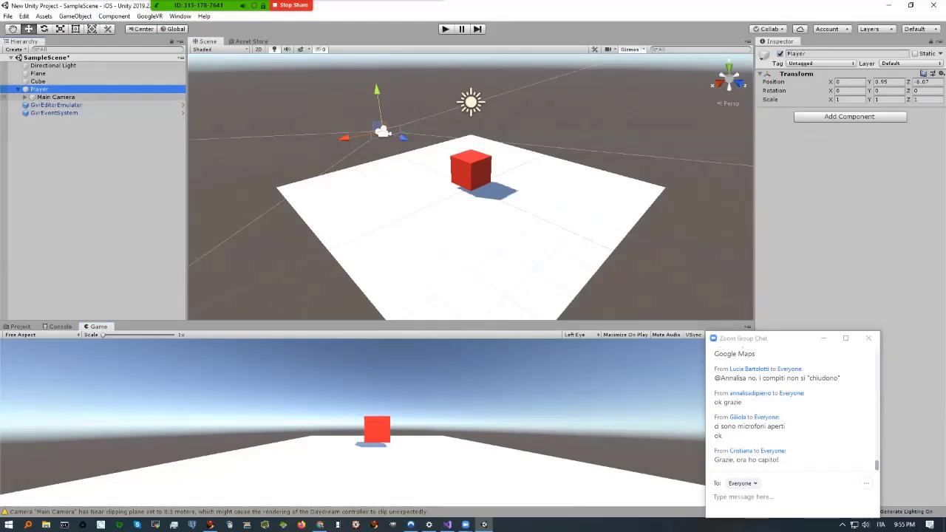
Move the Player forward along Z to 0, 0.95, -3.13 so the cube looks larger
drag(403, 138, 442, 151)
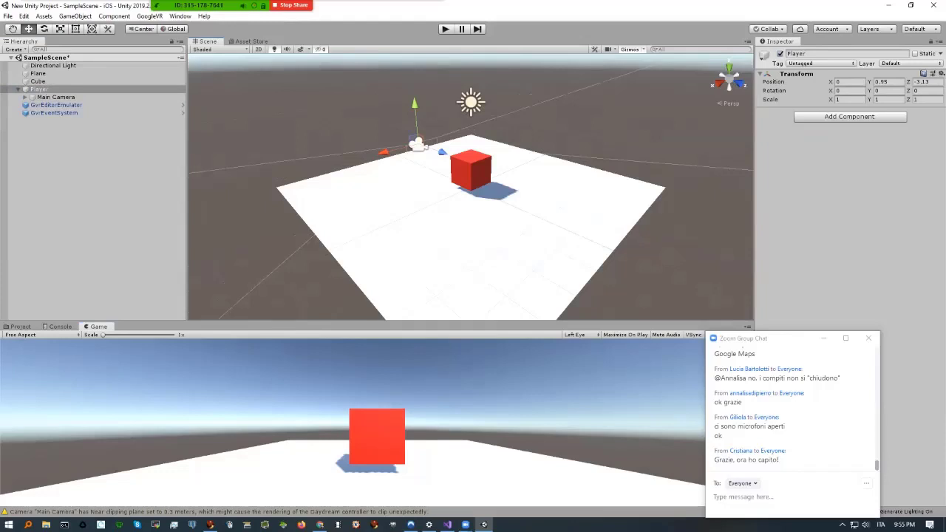
Browse Add Component for 'rigi' and 'coll' without adding anything, then select the Cube
click(850, 116)
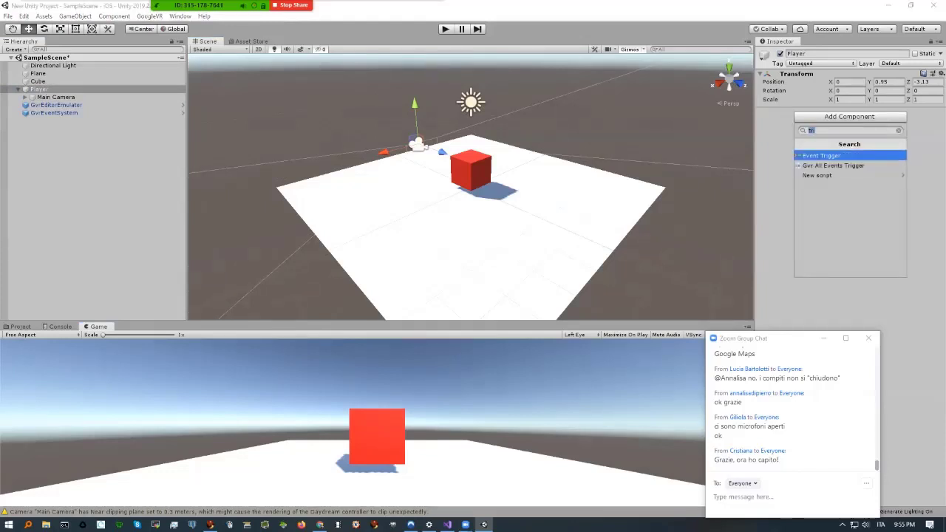
text(rigi)
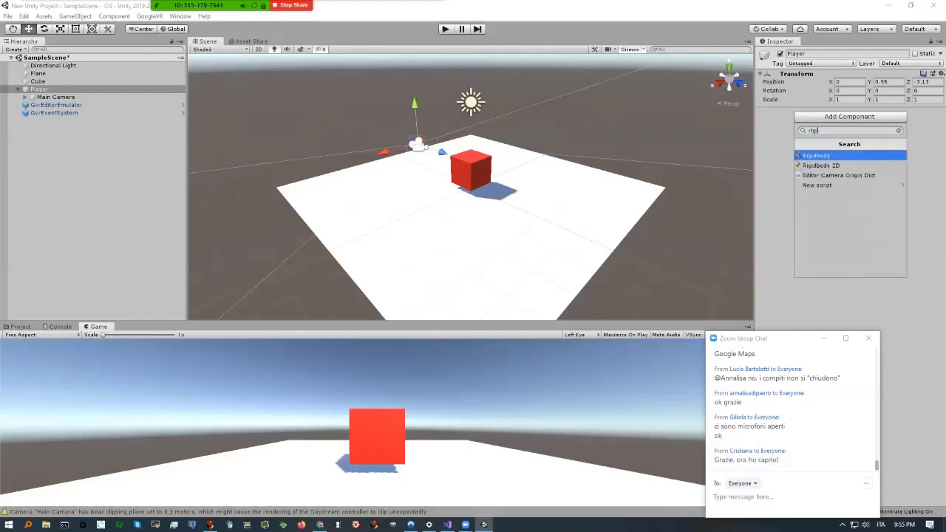
key(BackSpace)
key(BackSpace)
key(BackSpace)
key(BackSpace)
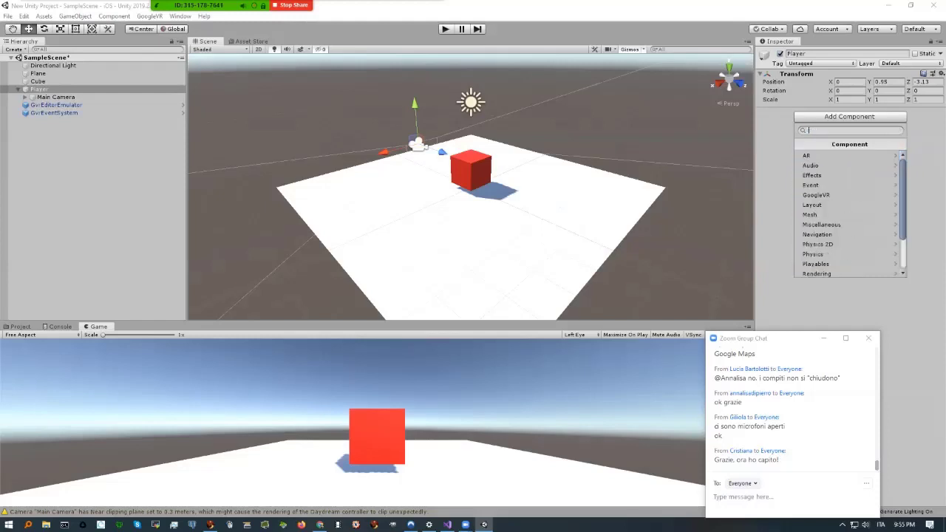
text(colli)
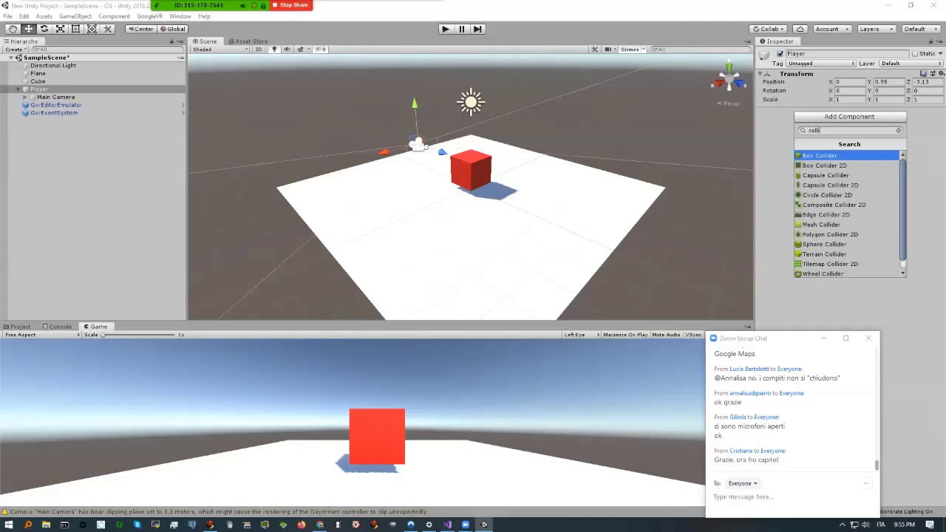
key(Down)
key(Down)
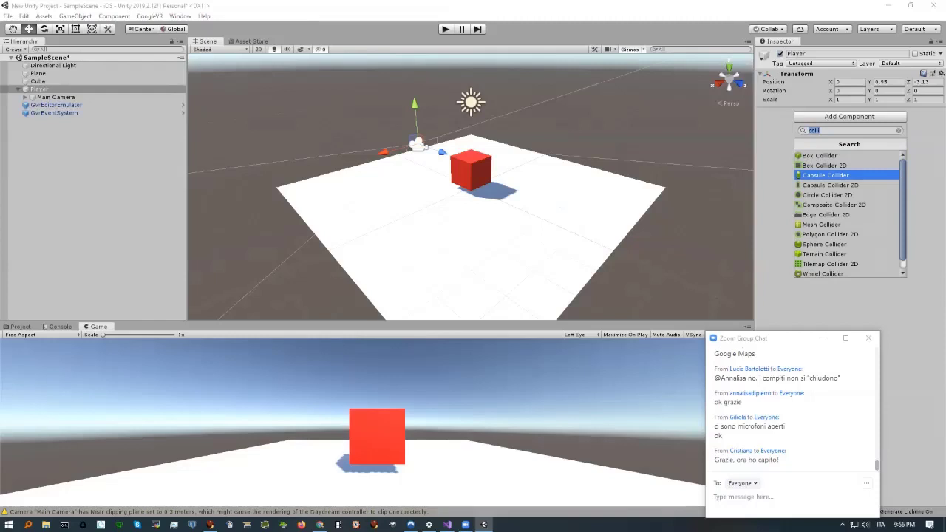
key(BackSpace)
key(Escape)
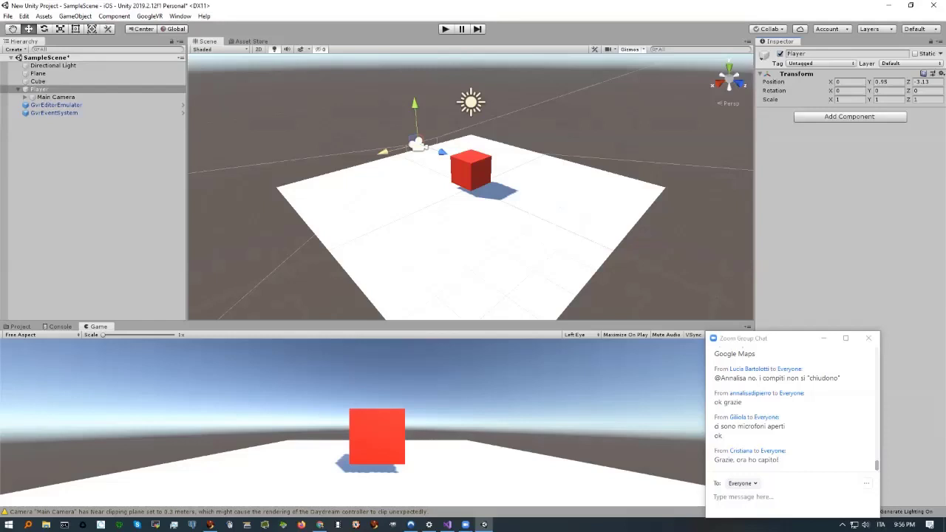
click(471, 168)
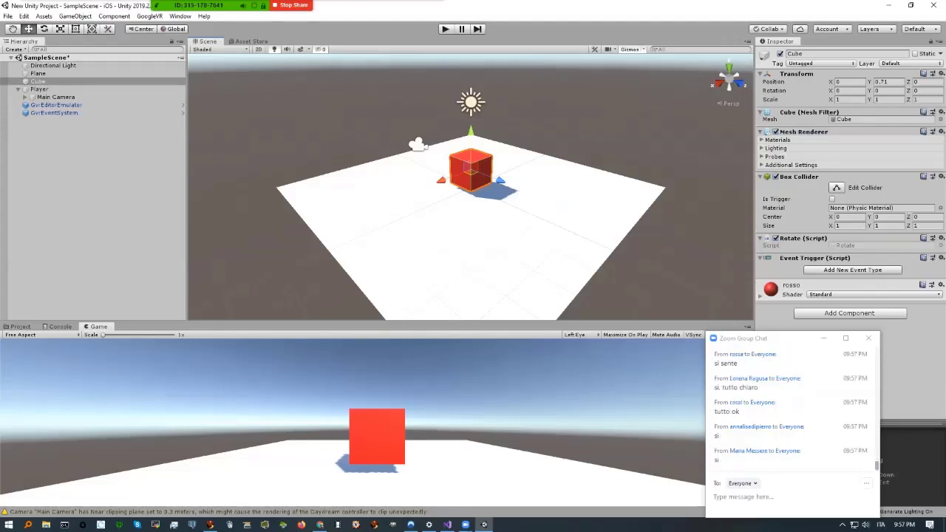
drag(759, 343, 776, 293)
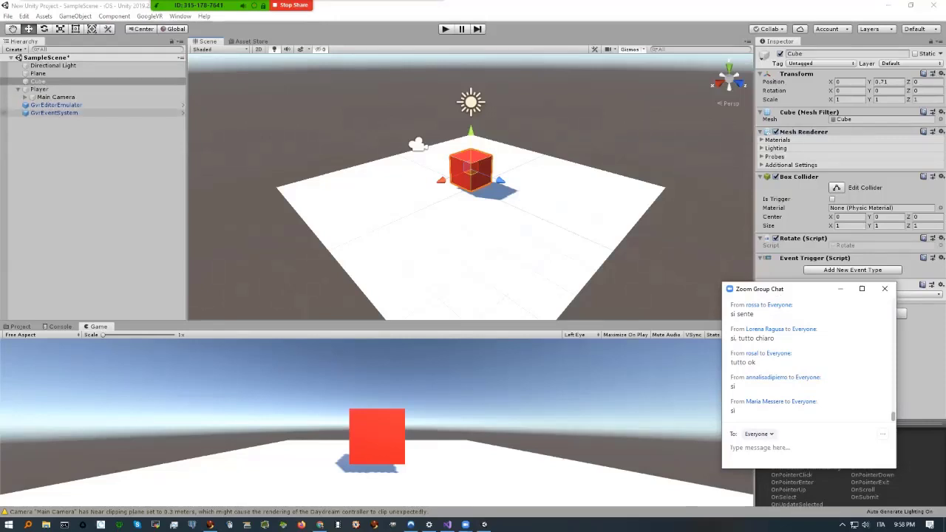
Select GvrEditorEmulator to view its yaw, pitch and roll camera control settings
click(56, 105)
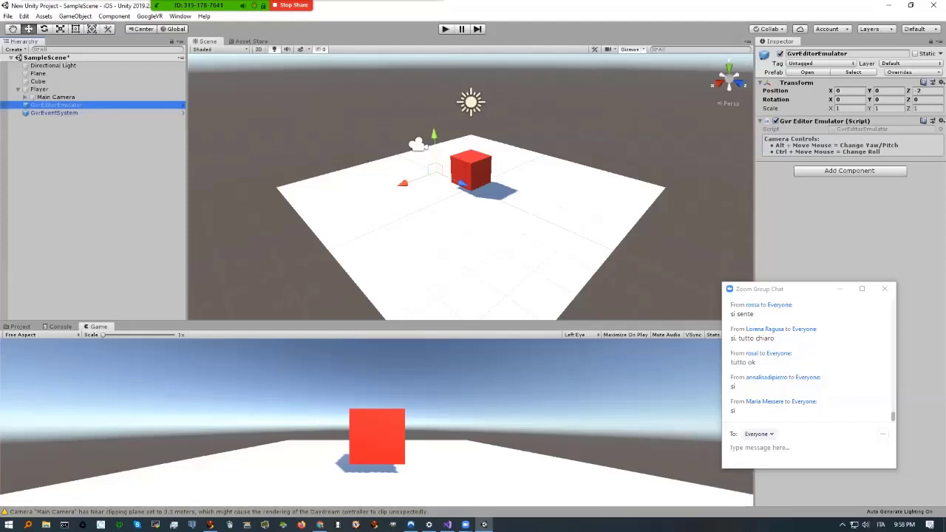
Search Project assets for 'emulat', select the GvrEditorEmulator prefab, and enter Play mode
key(ctrl+5)
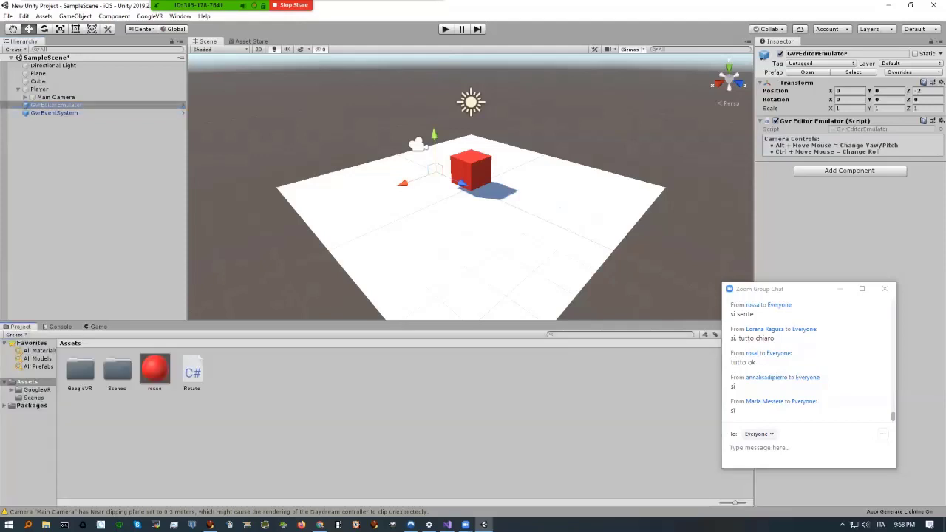
click(553, 334)
text(emul)
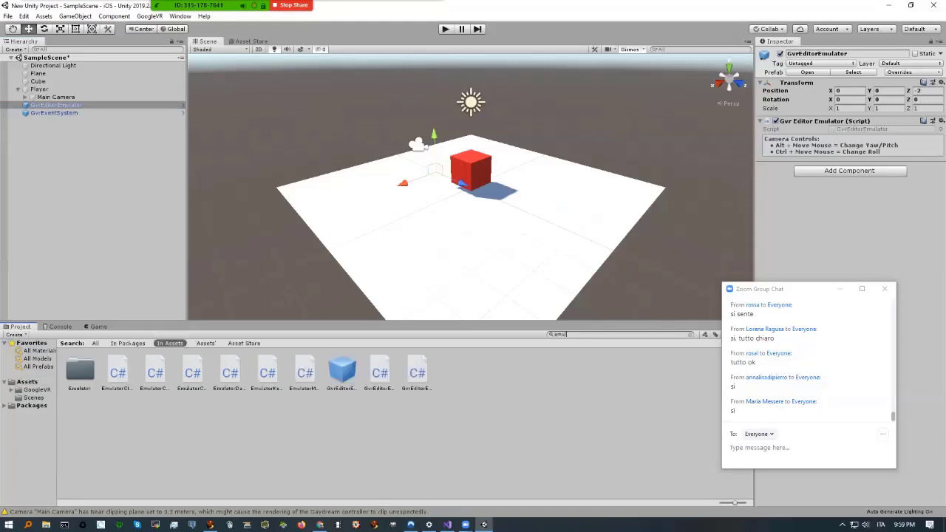
text(at)
click(343, 373)
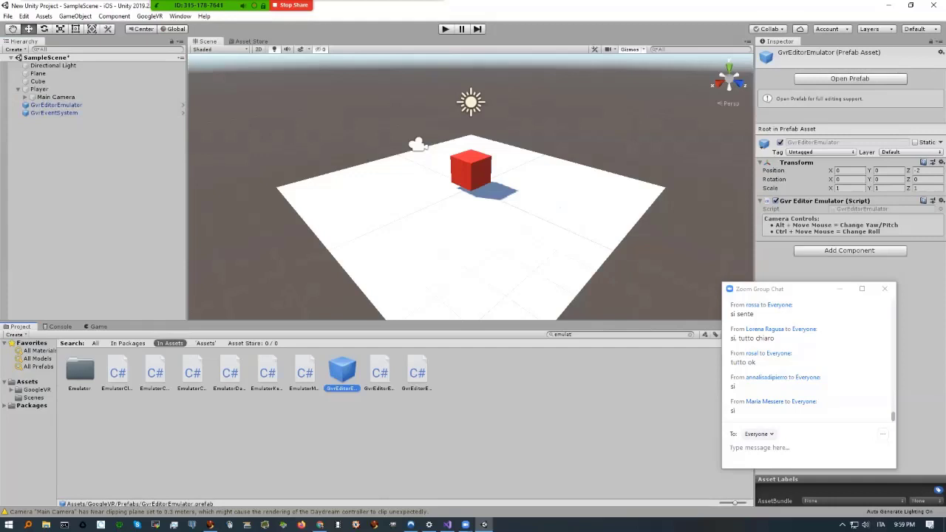
key(ctrl+p)
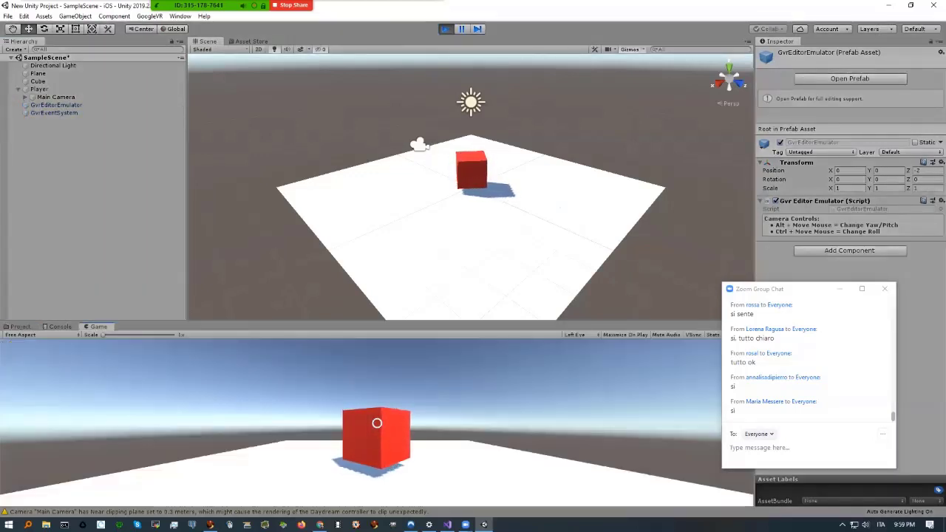
key(alt)
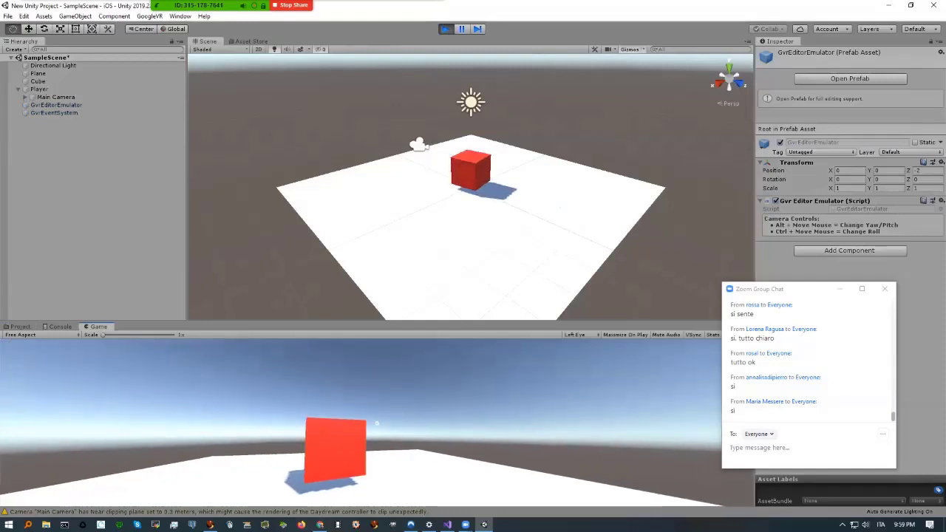
key(alt)
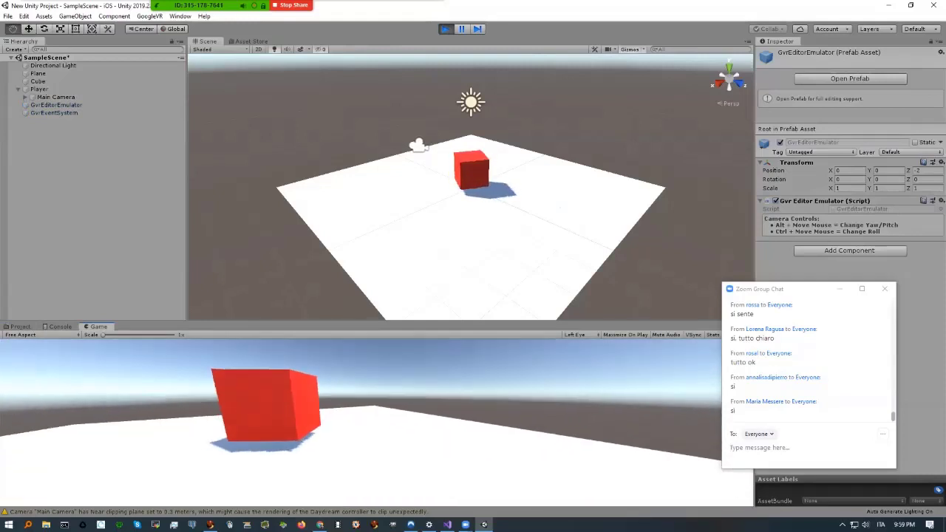
key(alt)
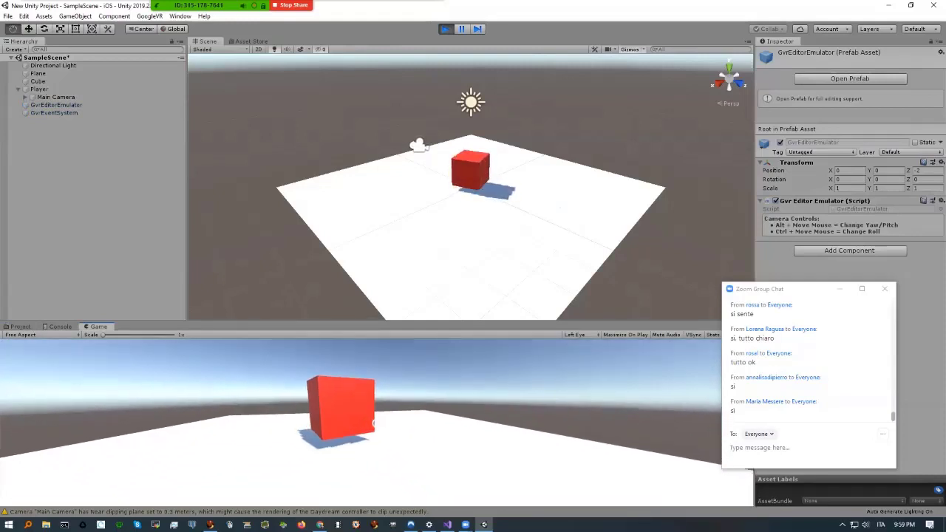
key(alt)
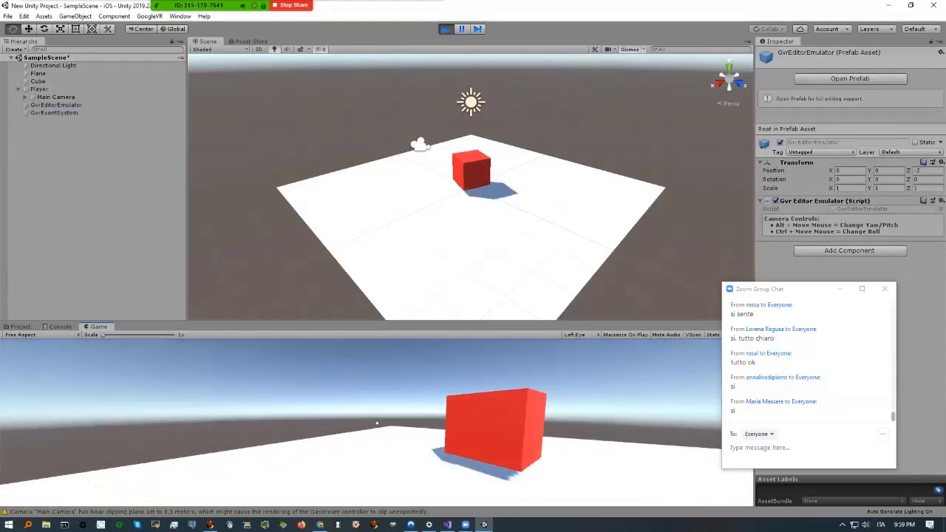
key(alt)
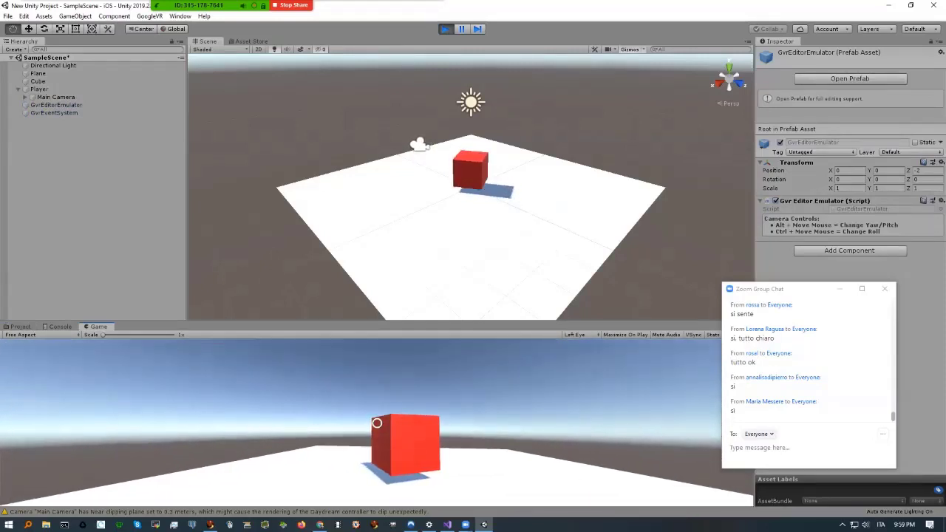
key(ctrl)
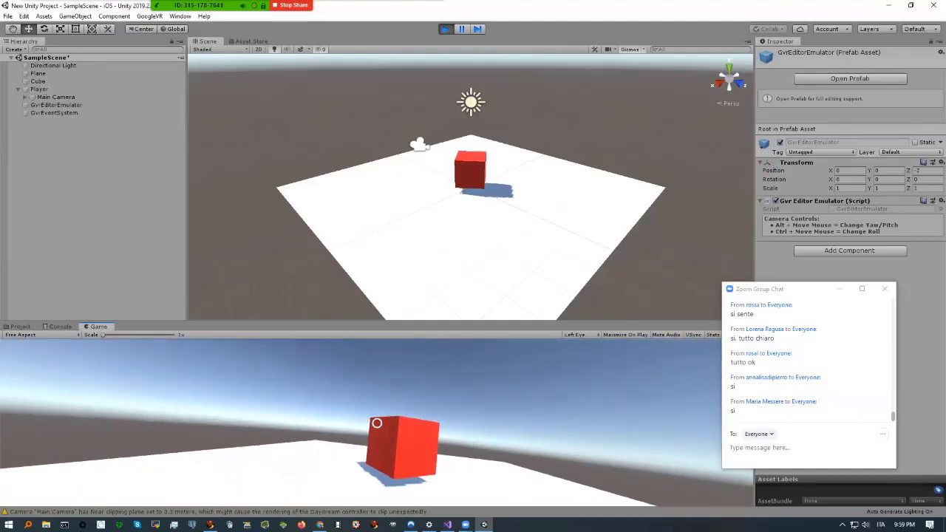
key(ctrl)
key(ctrl)
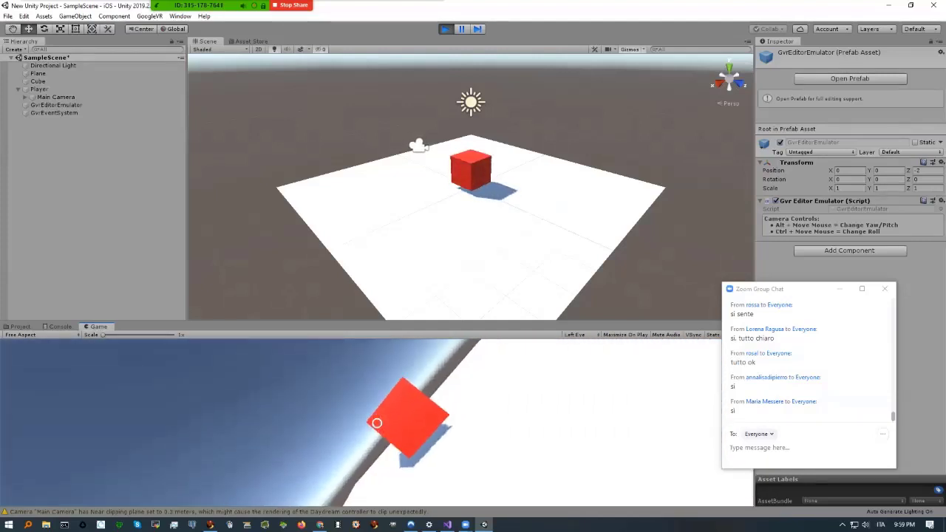
key(ctrl)
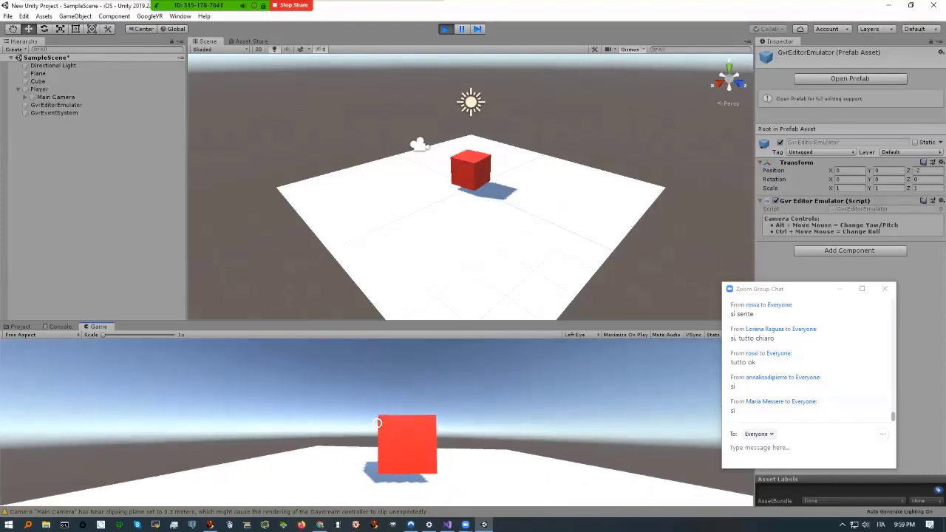
key(alt)
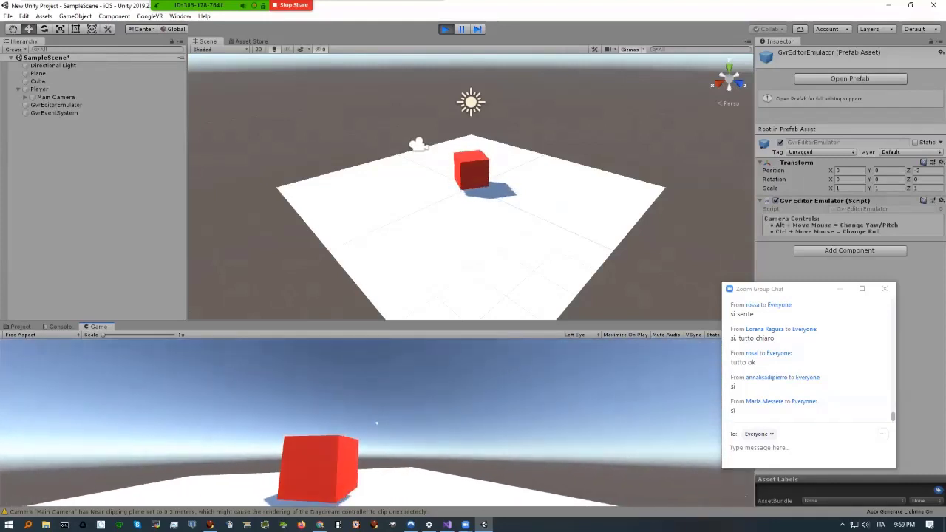
key(alt)
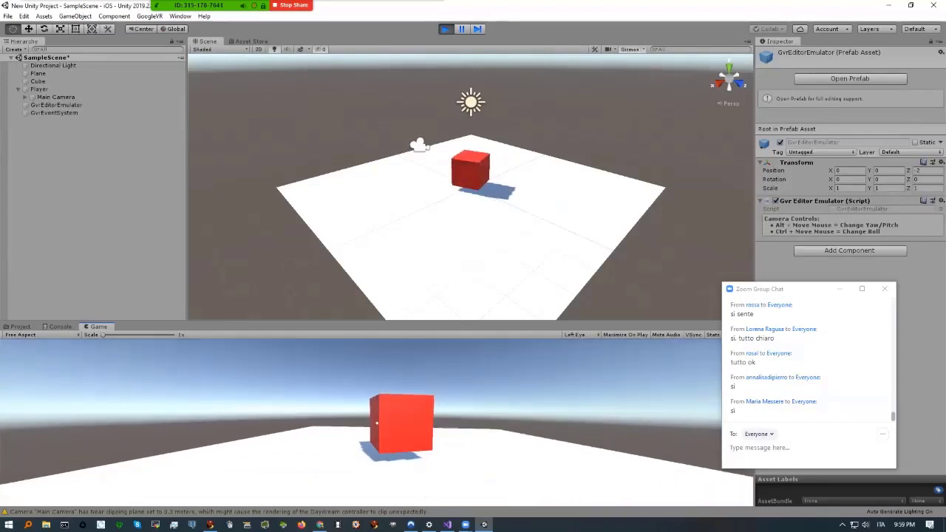
key(alt)
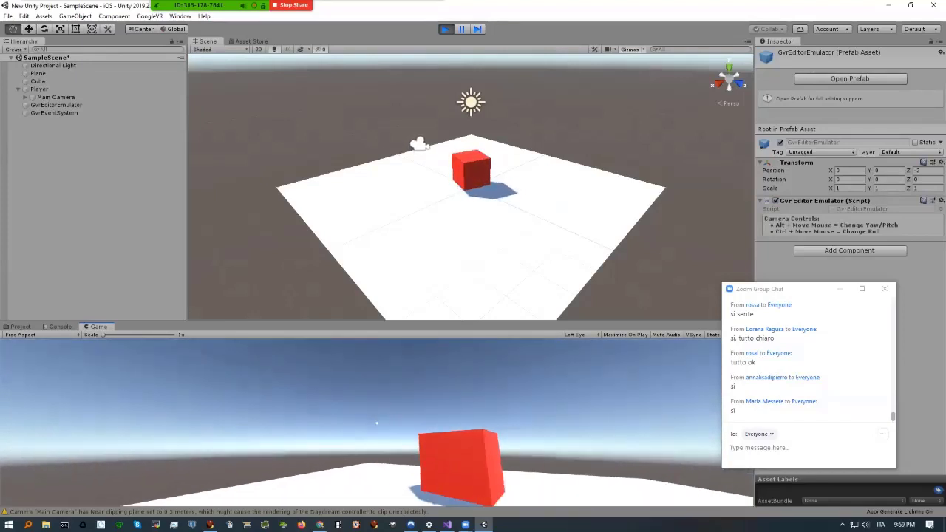
key(alt)
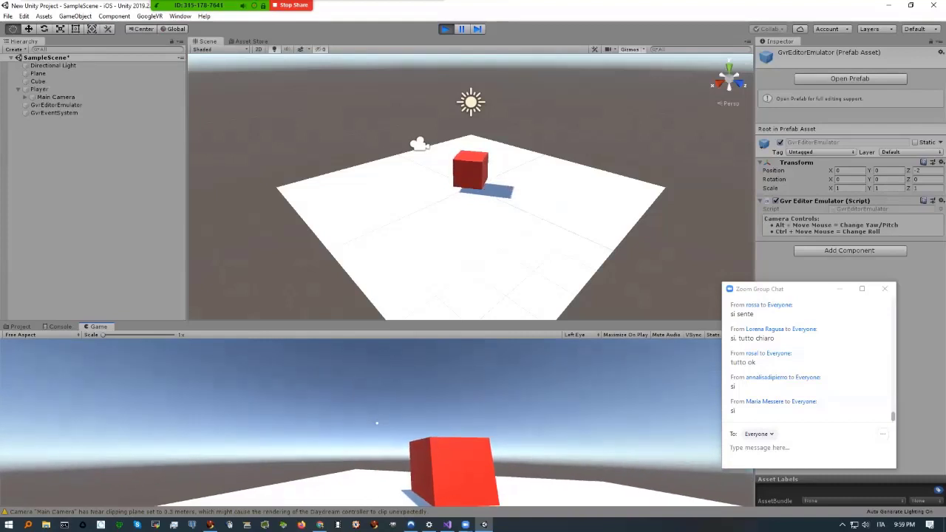
key(alt)
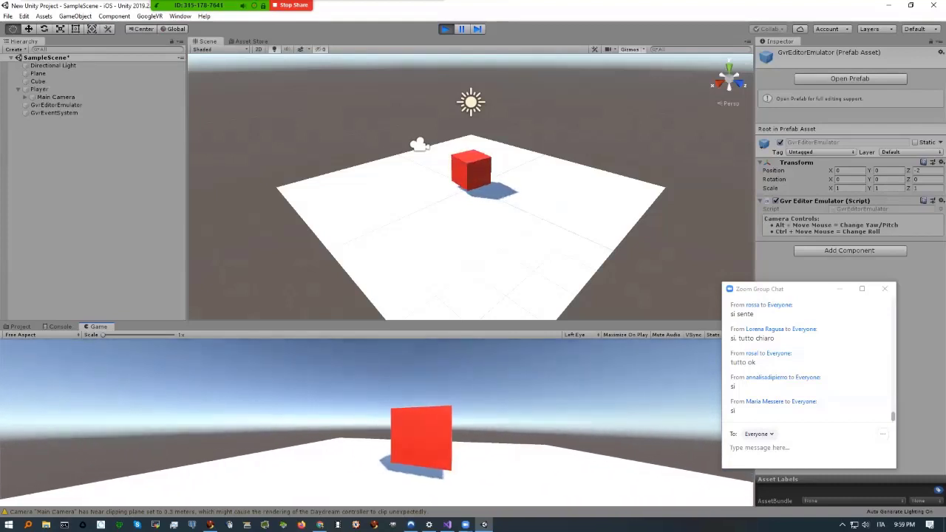
key(alt)
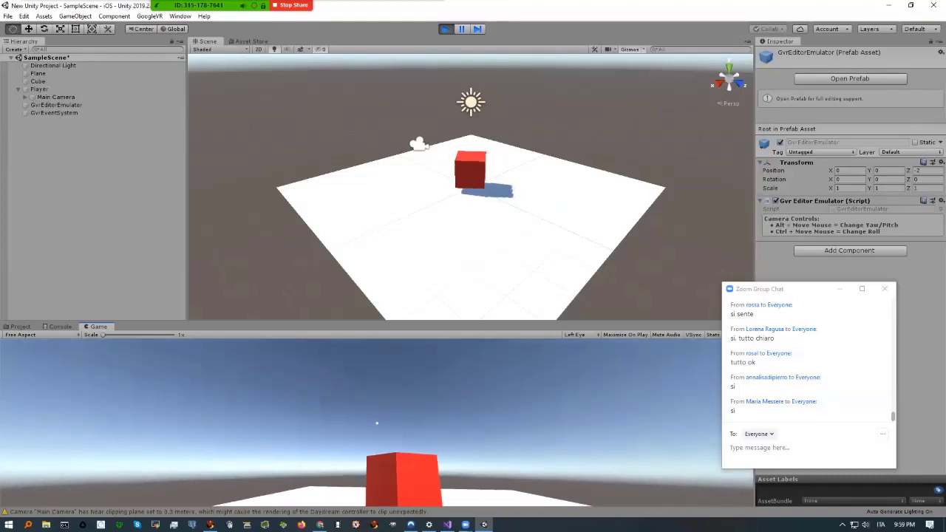
Use Alt-mouse look to sweep the view around until the red cube is in front
key(alt)
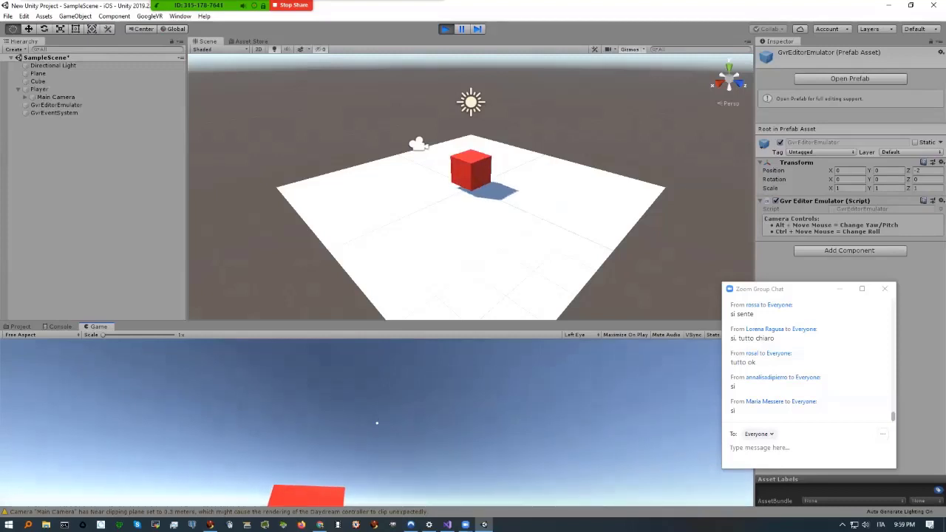
key(alt)
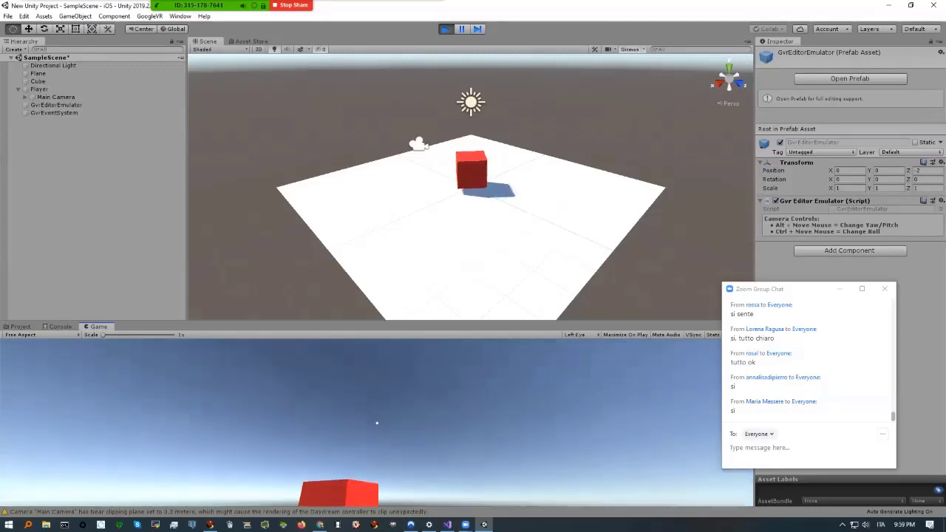
key(alt)
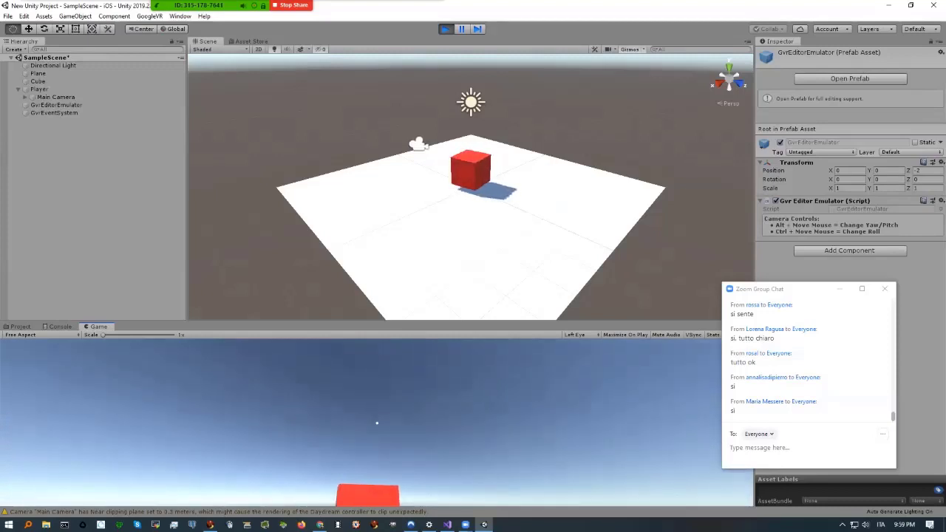
key(alt)
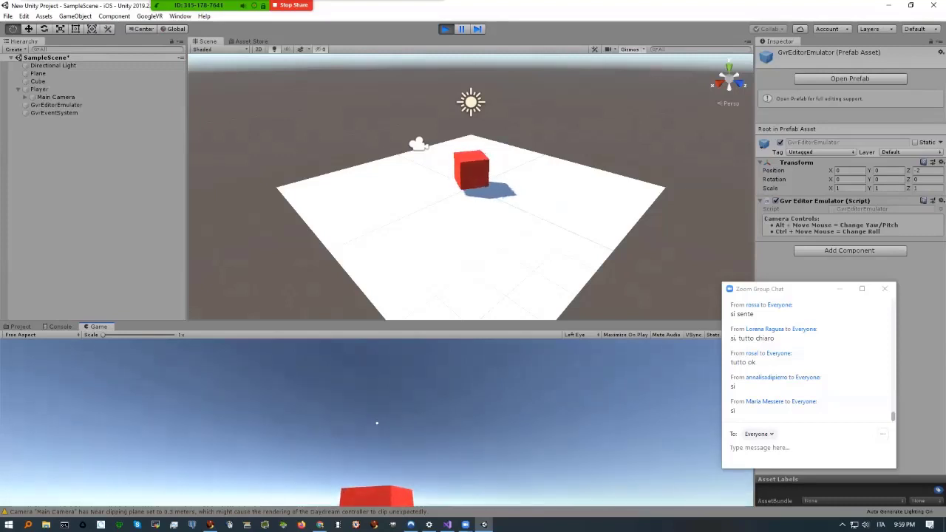
key(alt)
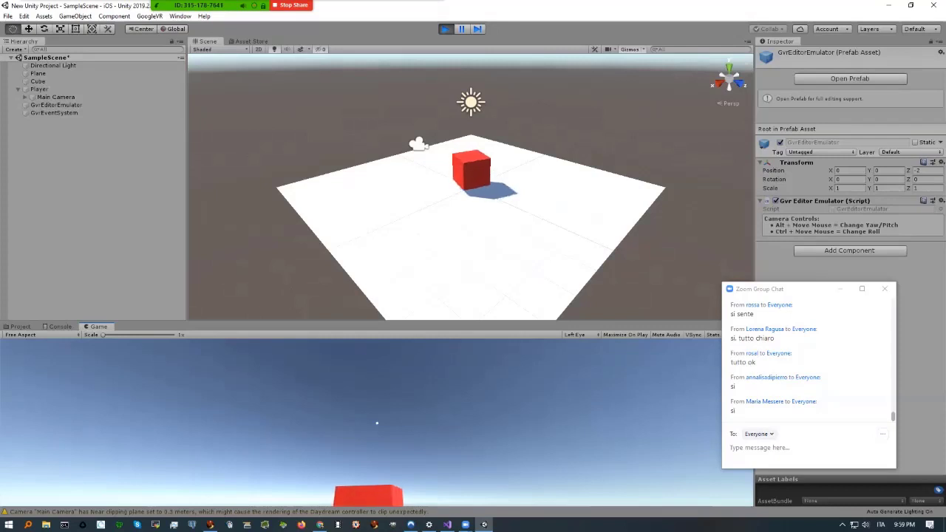
key(alt)
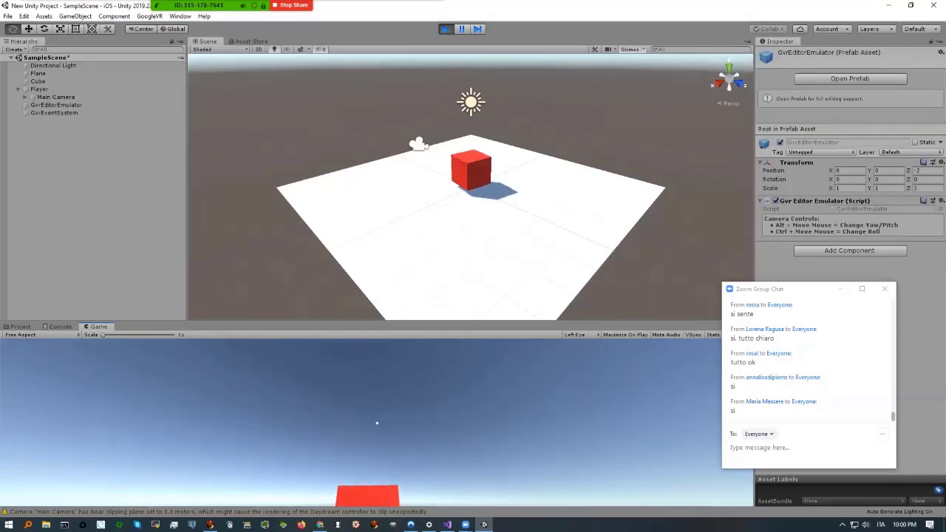
key(alt)
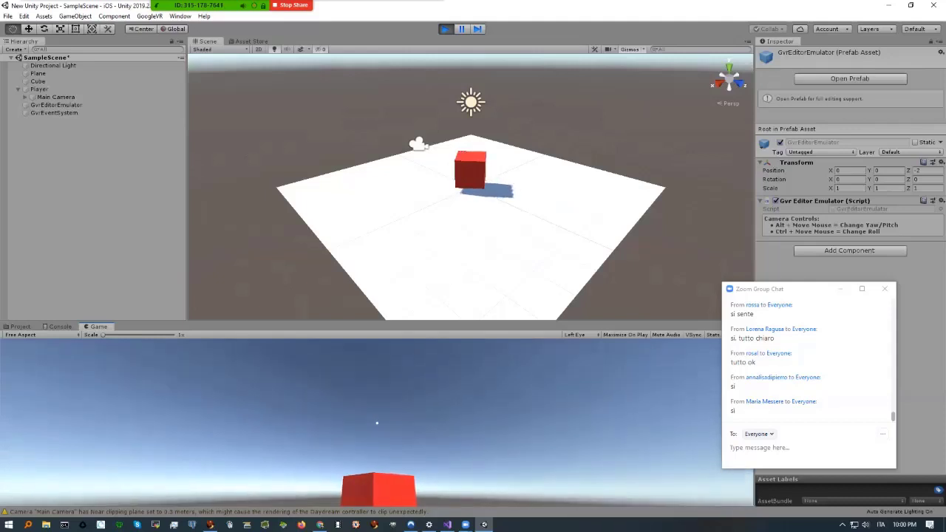
key(alt)
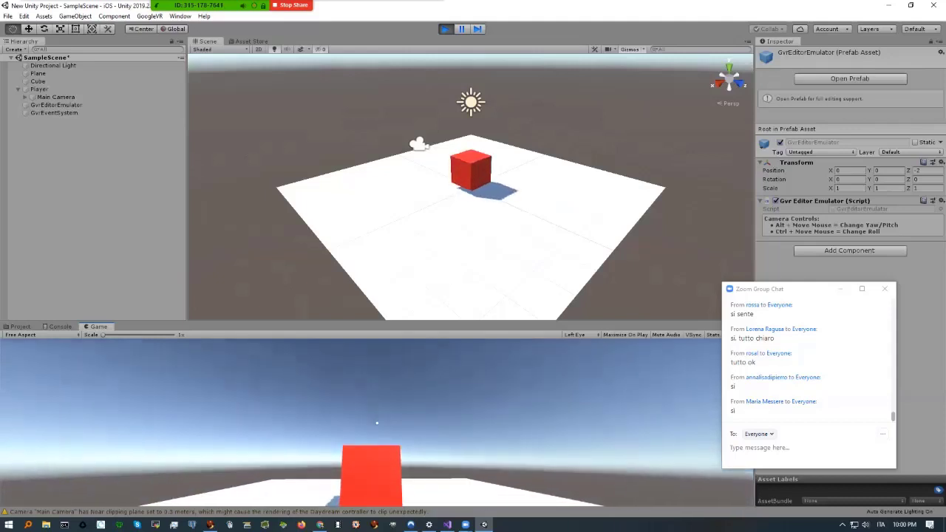
key(alt)
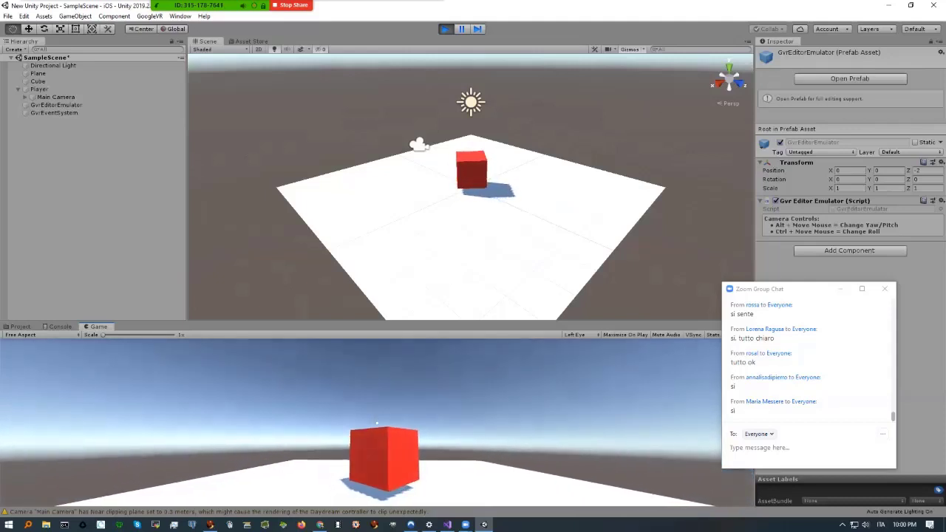
Aim the gaze reticle onto the red cube, then stop Play mode
key(alt)
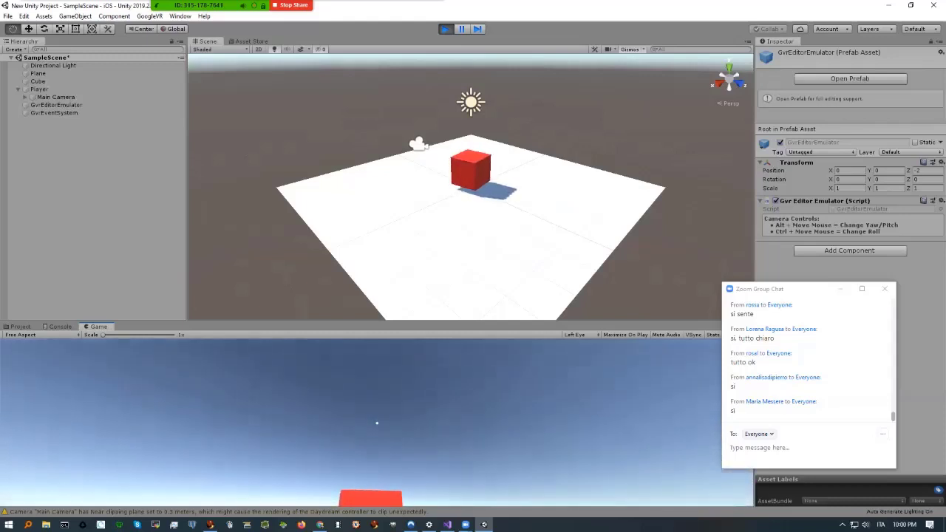
key(alt)
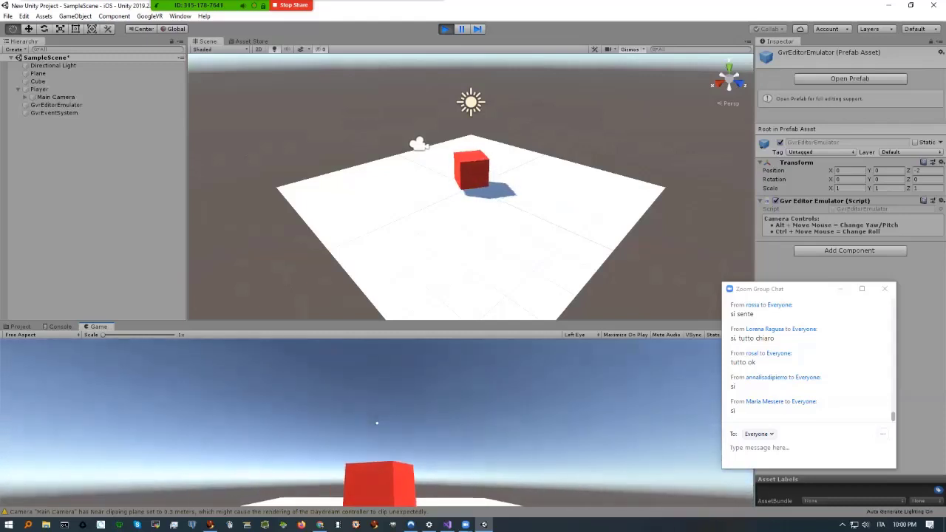
key(alt)
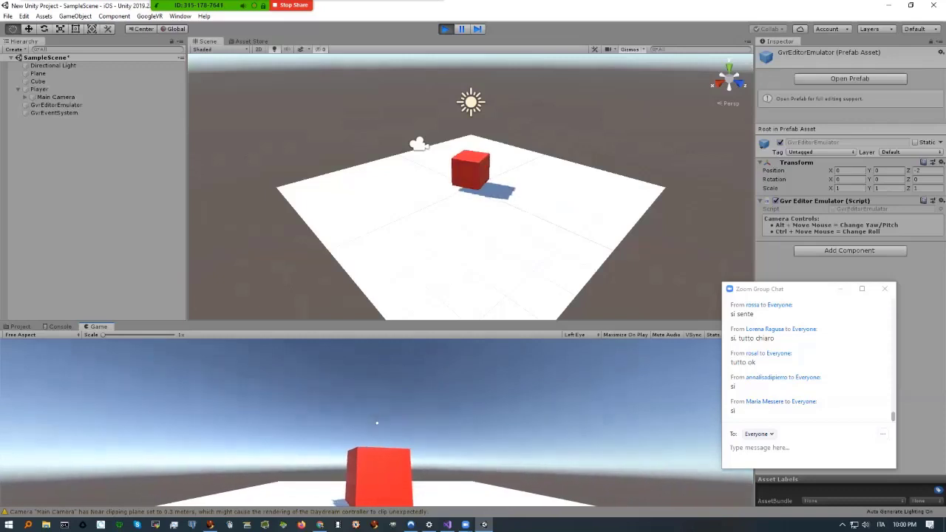
key(alt)
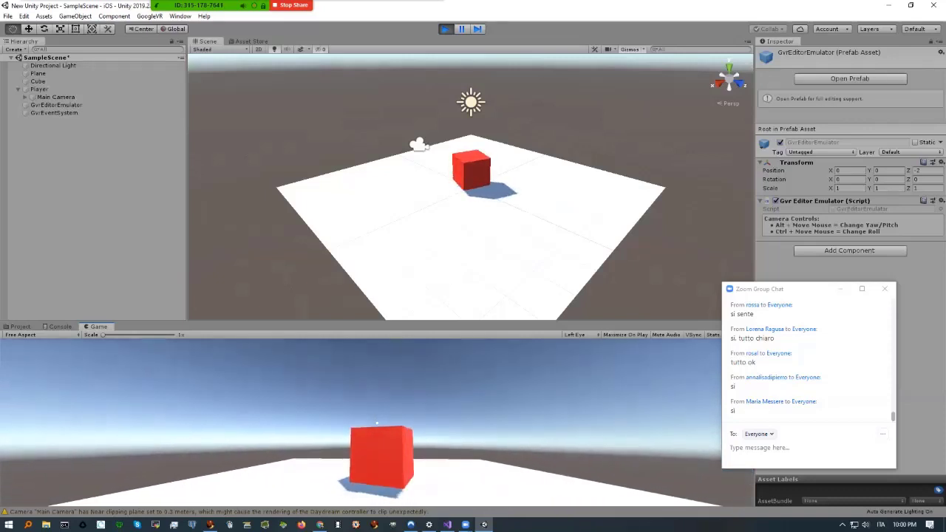
key(alt)
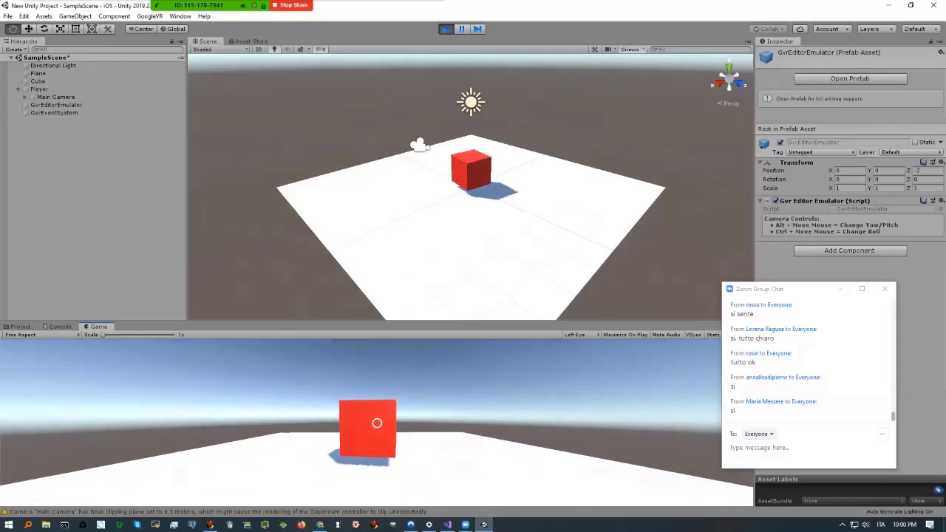
key(alt)
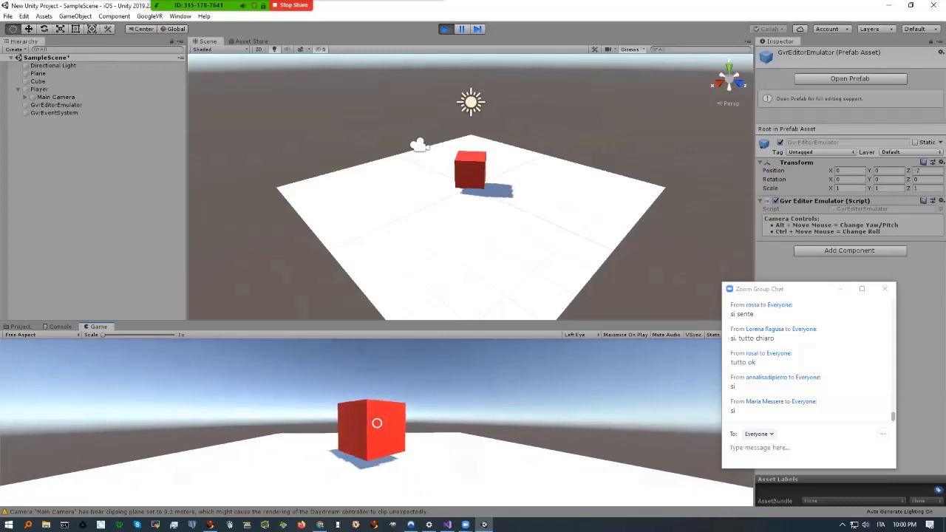
key(alt)
key(alt)
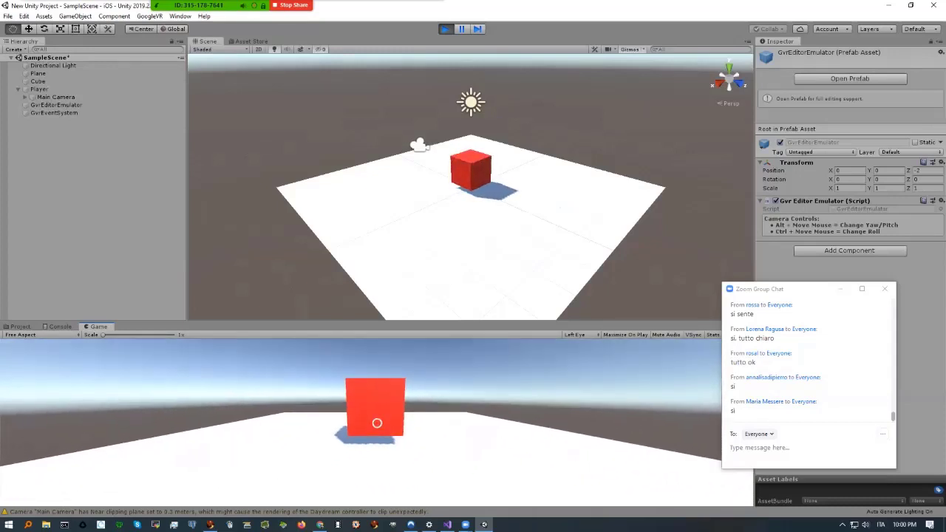
key(alt)
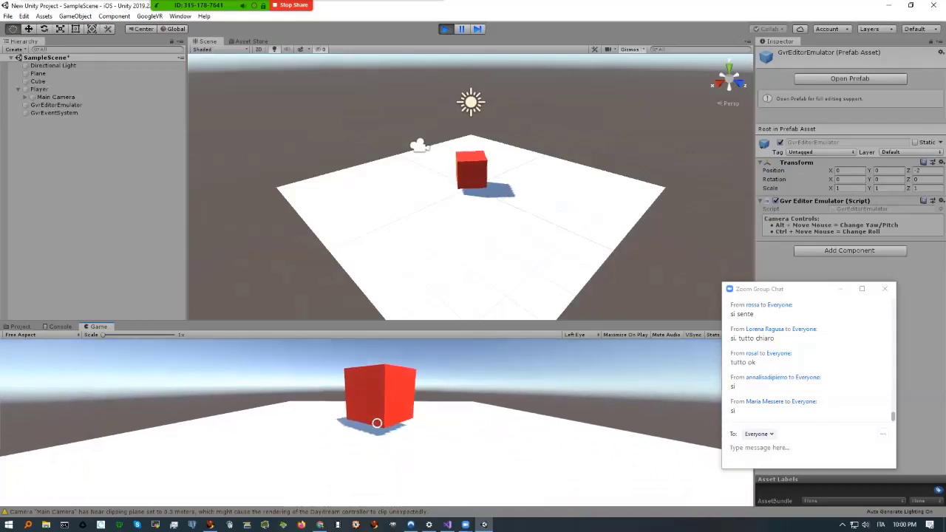
key(alt)
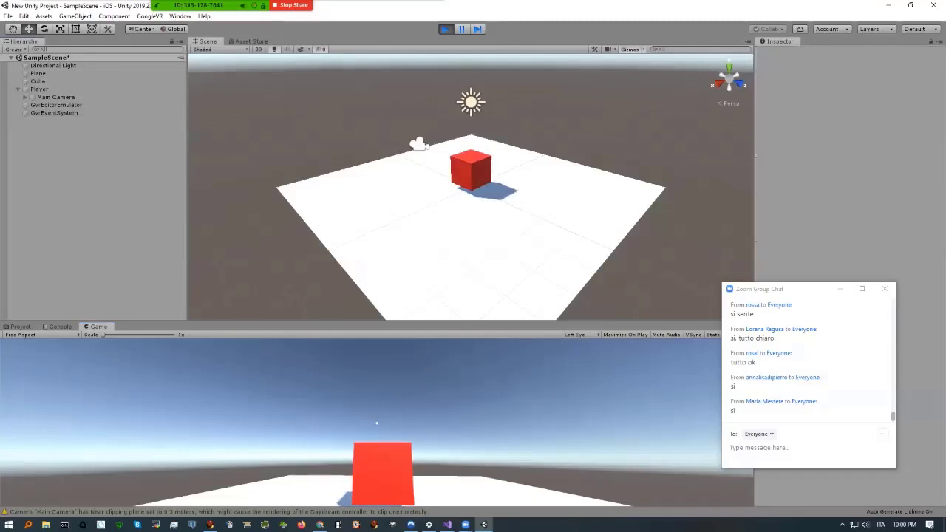
key(ctrl+p)
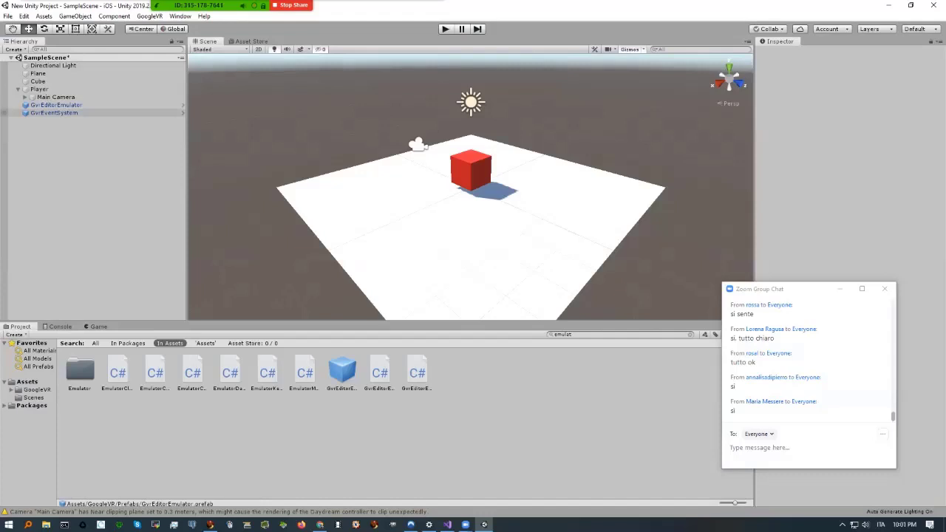
Inspect GvrEventSystem and GvrReticlePointer, then search the Project assets for 'geticle'
click(54, 112)
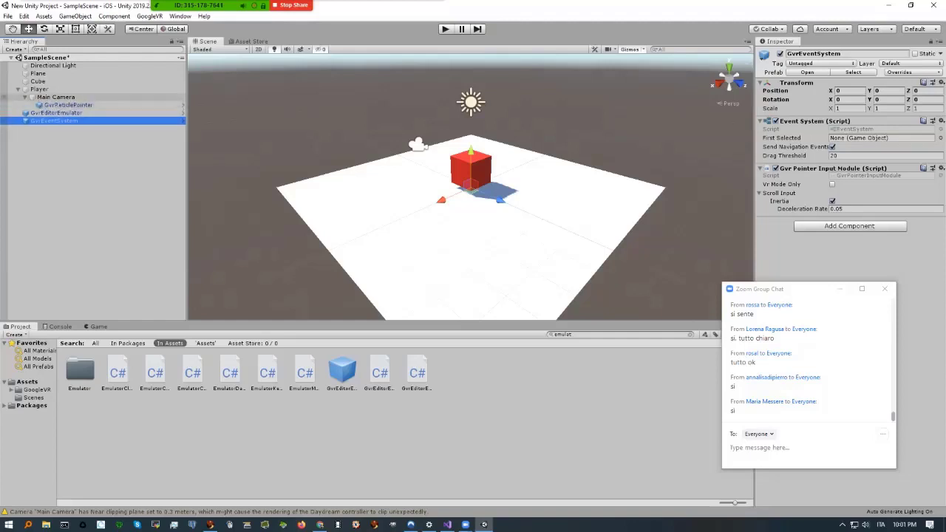
click(68, 105)
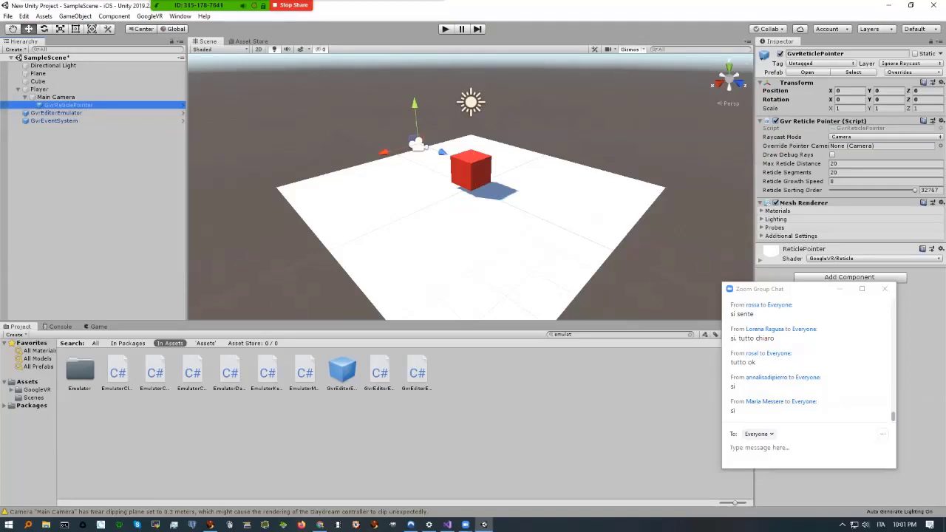
click(563, 334)
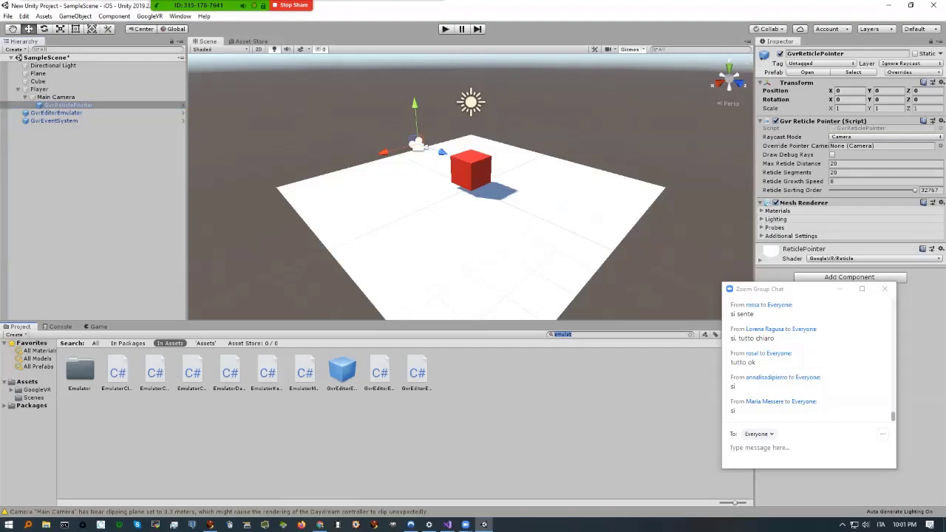
text(geticle)
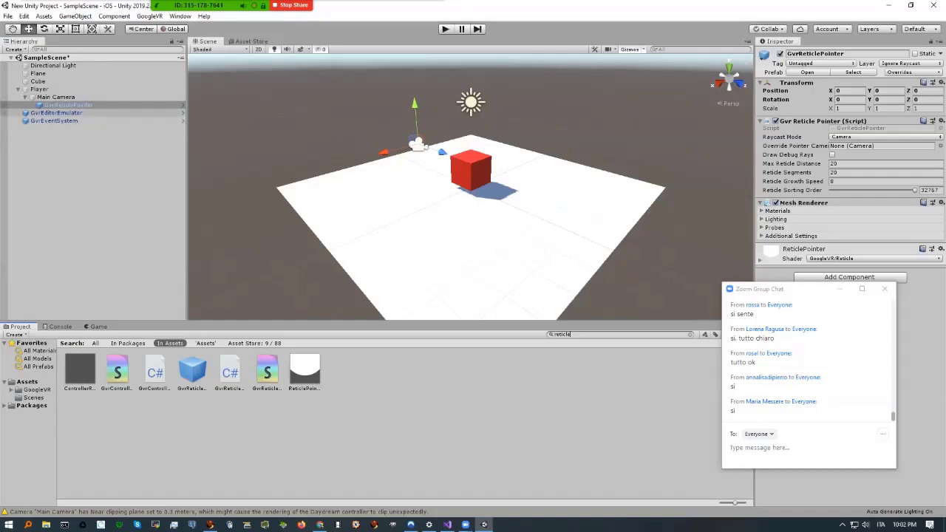
click(56, 97)
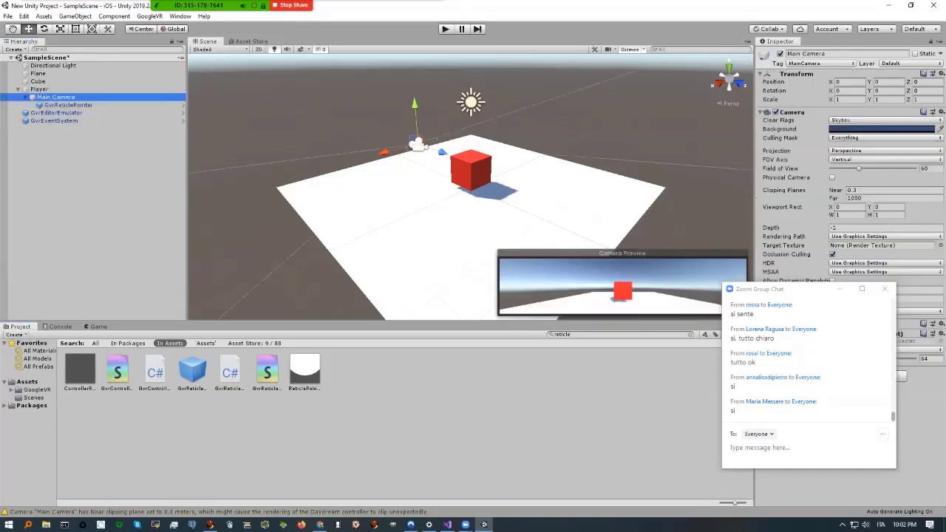
drag(758, 289, 800, 405)
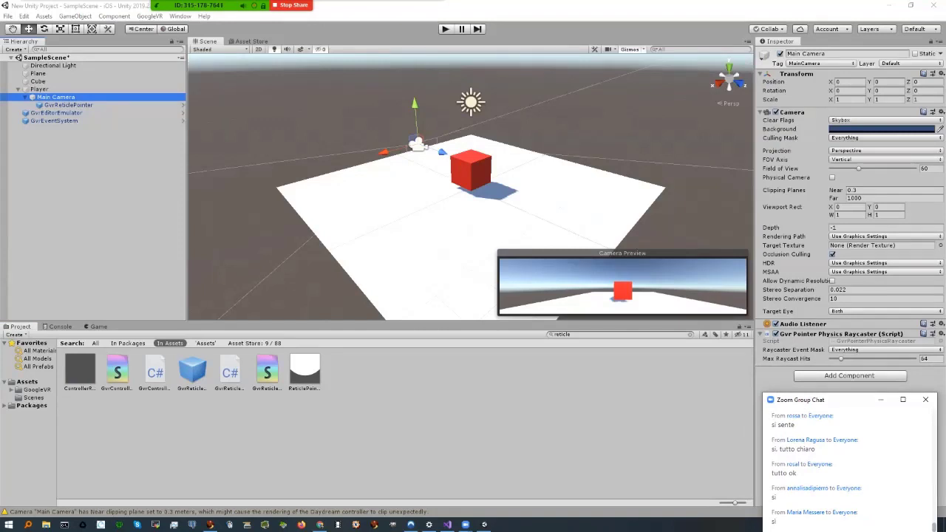
click(850, 376)
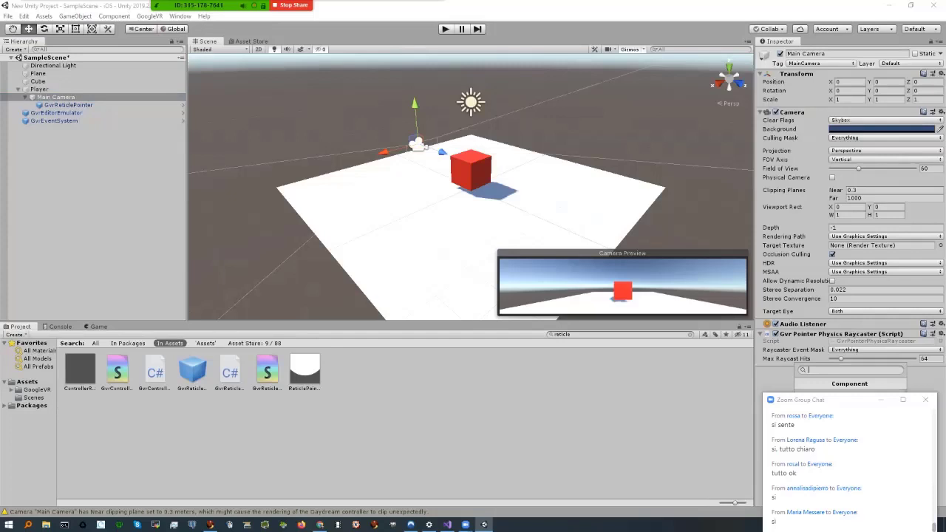
text(rayca)
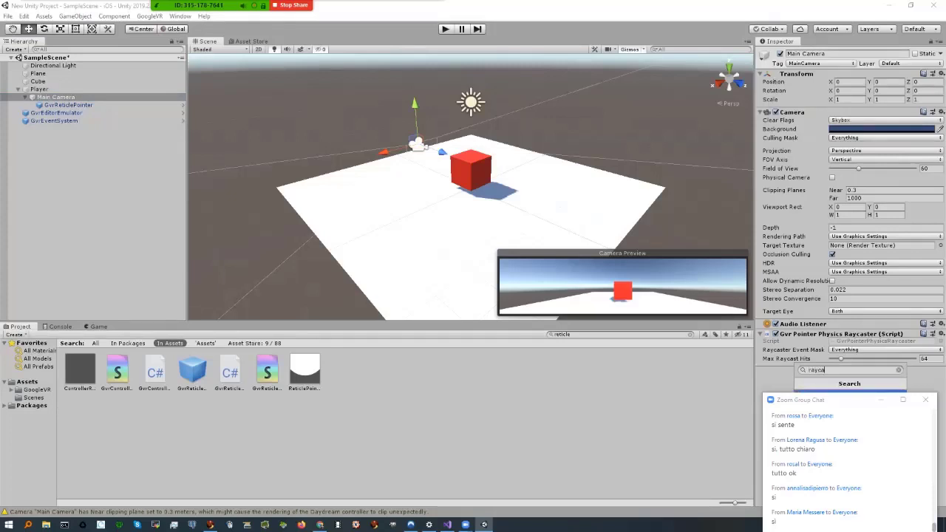
text(ster)
drag(810, 400, 556, 405)
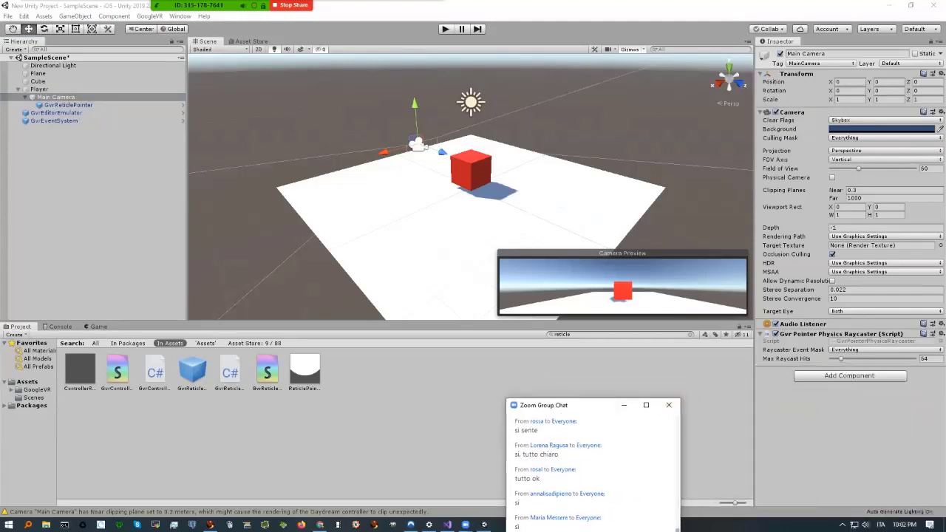
click(850, 375)
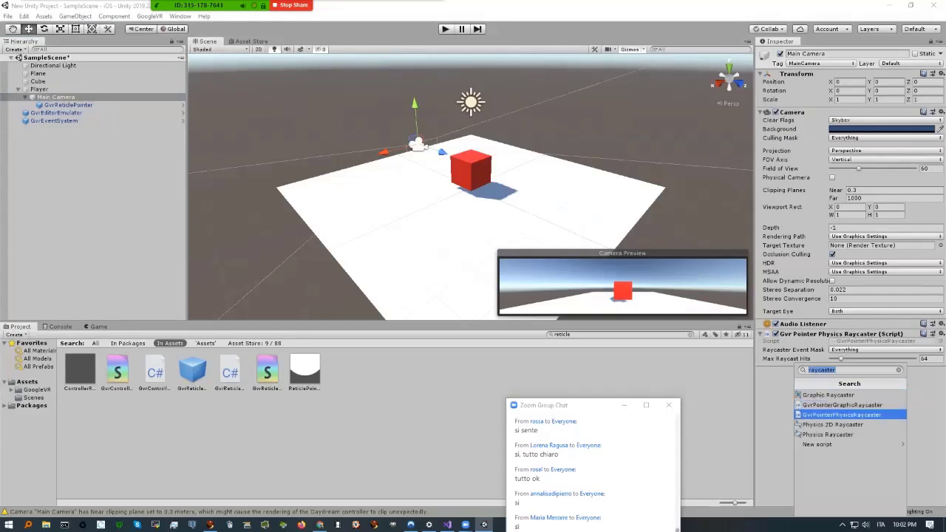
key(Down)
key(Down)
key(Up)
key(Up)
key(Up)
key(Up)
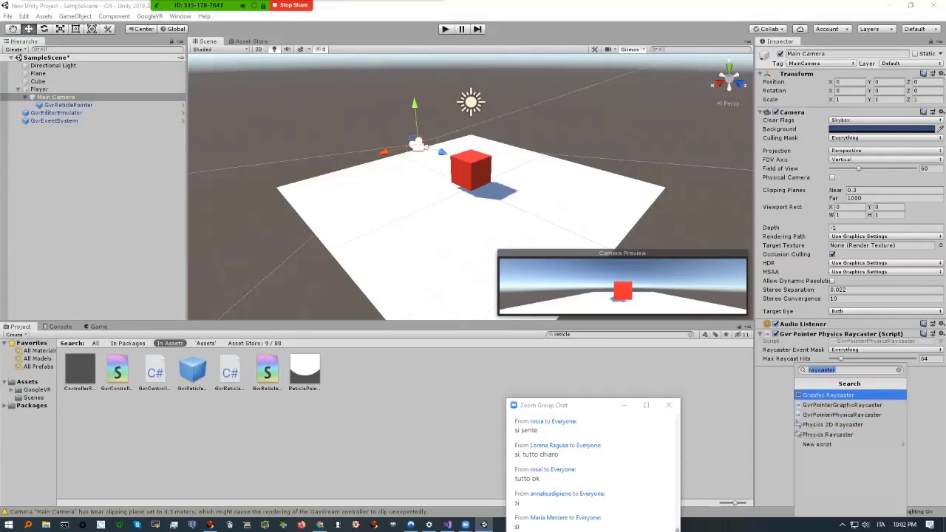
key(Escape)
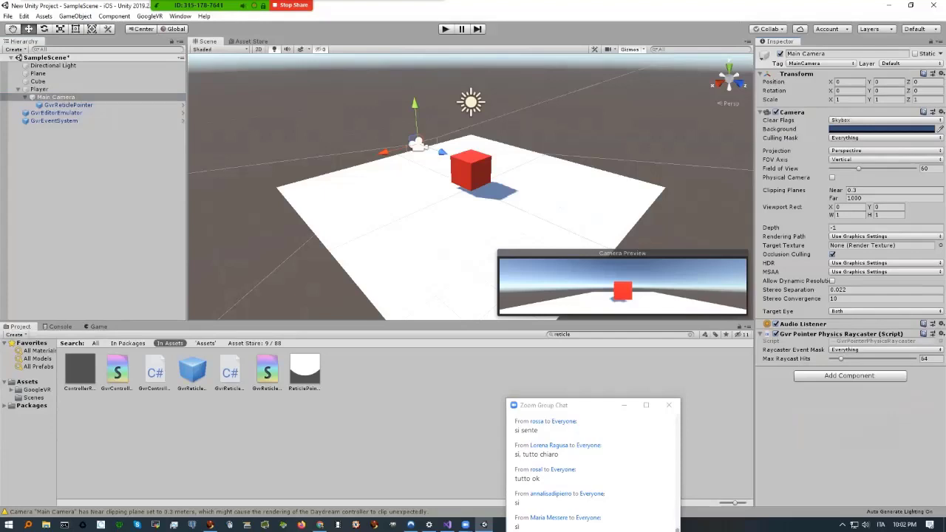
click(68, 105)
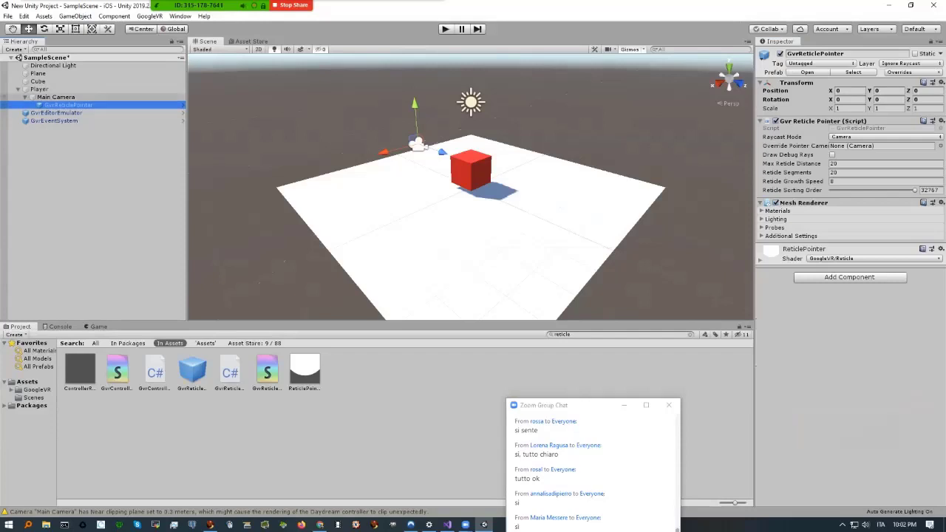
Check GvrEventSystem, remove the Cube's Event Trigger via its gear menu, and press Play
click(54, 121)
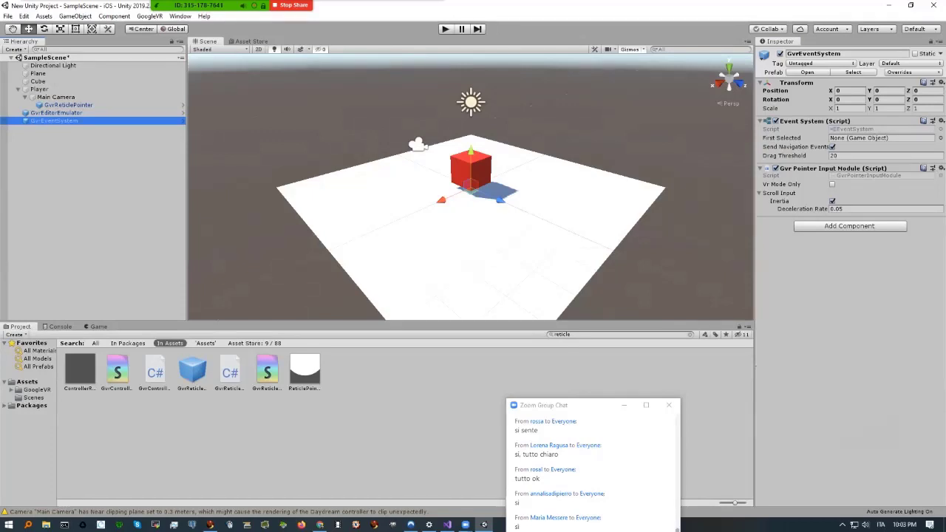
drag(577, 405, 526, 314)
click(38, 81)
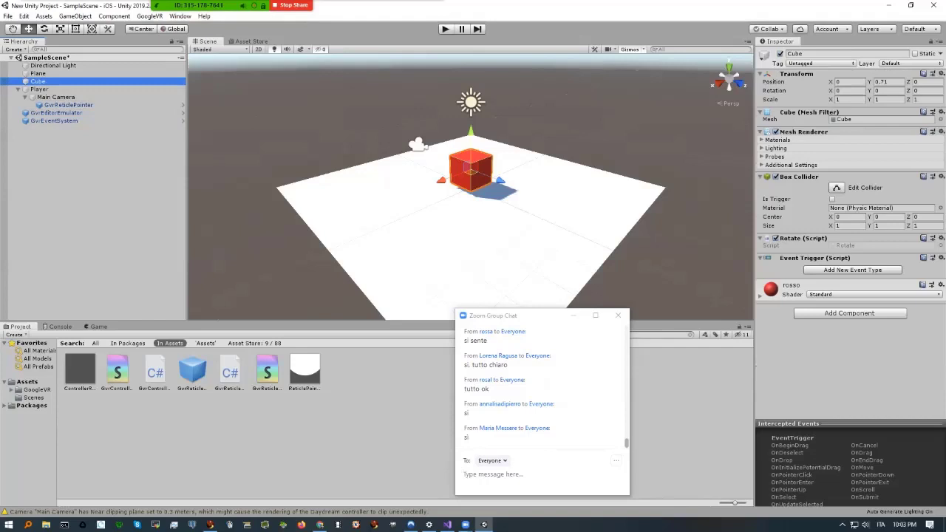
click(942, 258)
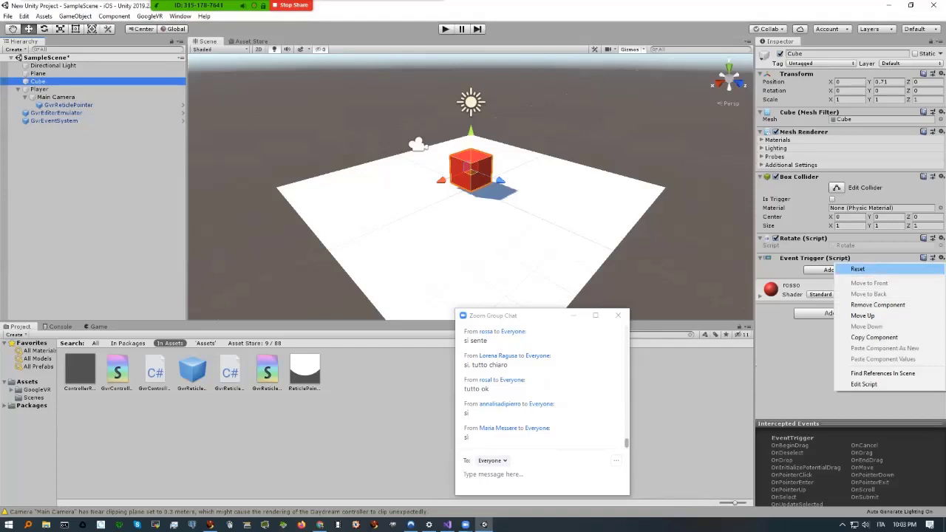
click(878, 304)
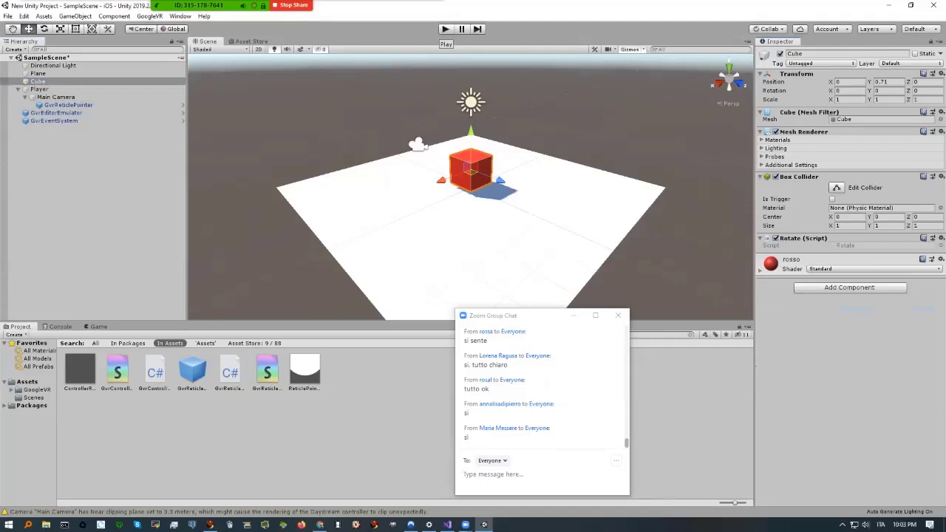
click(445, 29)
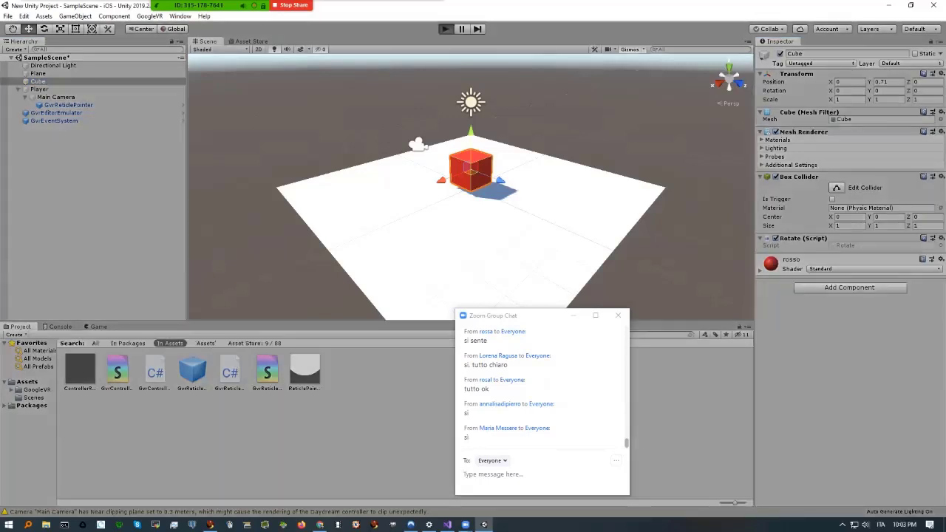
drag(518, 316, 721, 281)
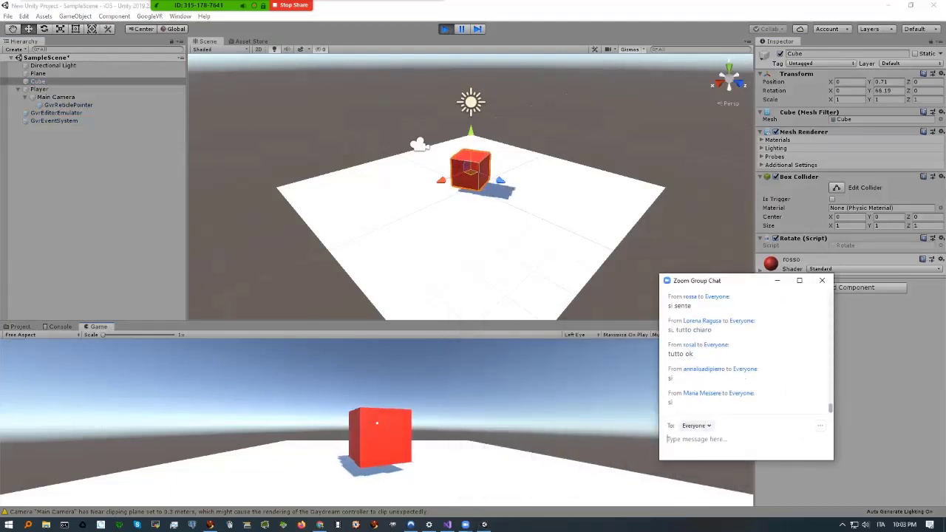
key(alt)
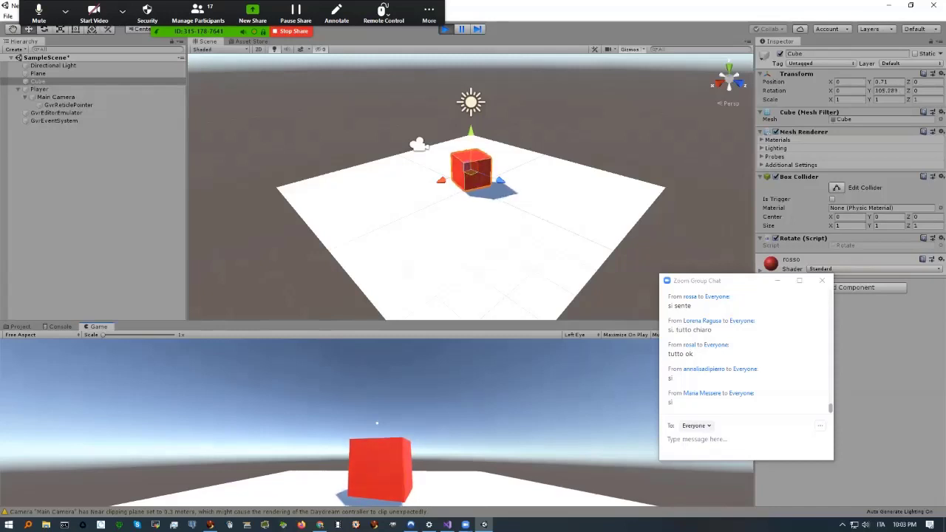
drag(710, 280, 581, 244)
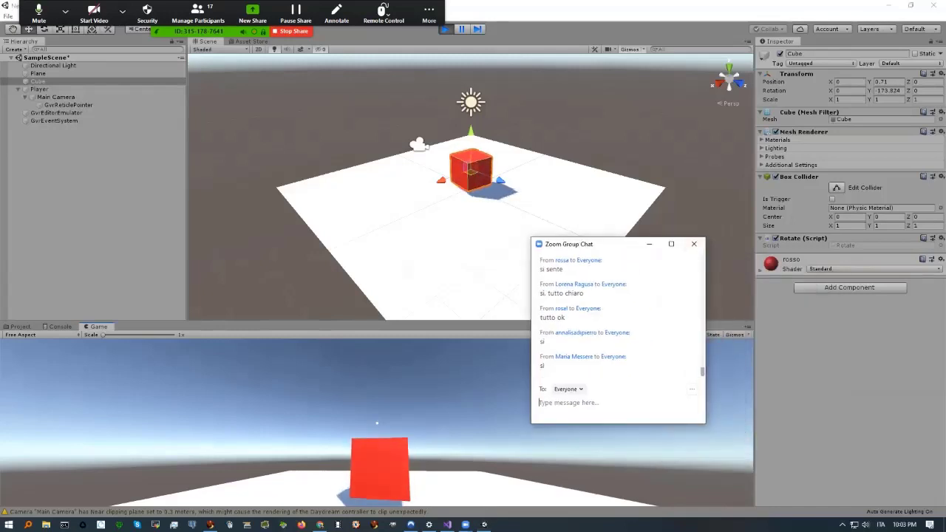
key(ctrl+p)
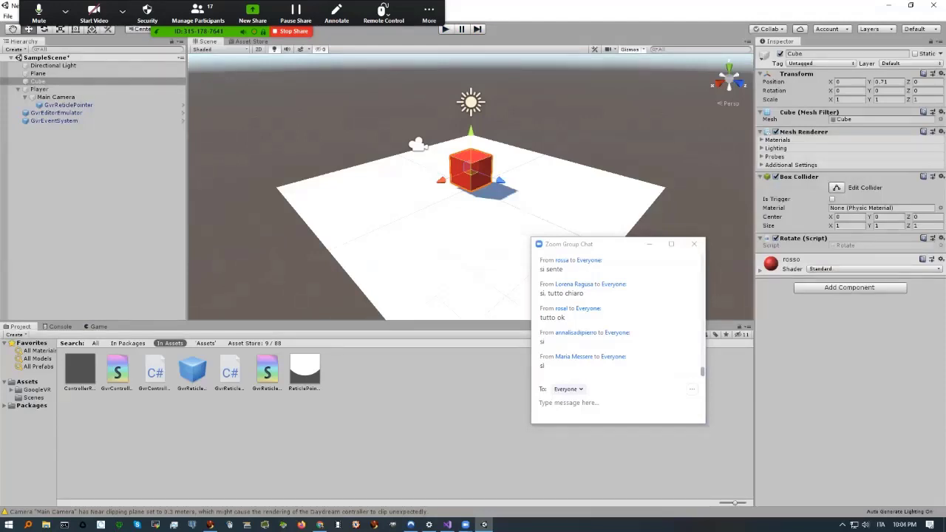
Add an Event Trigger to the Cube through an Add Component search for 'trigge', then play
click(850, 287)
text(trigger)
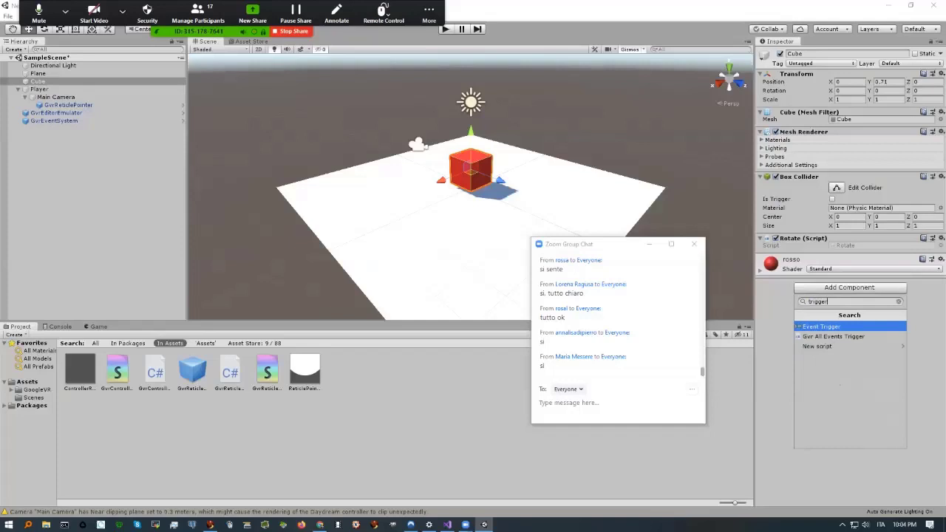
key(Return)
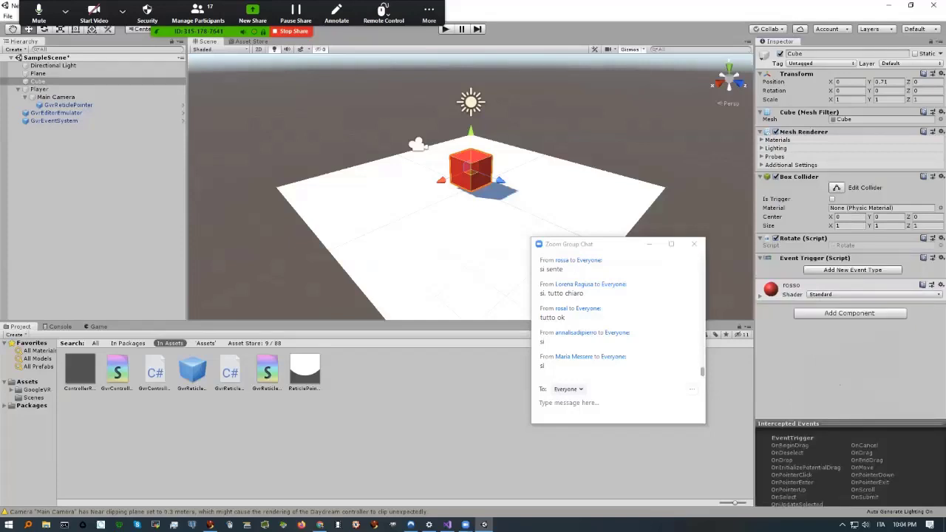
key(ctrl+p)
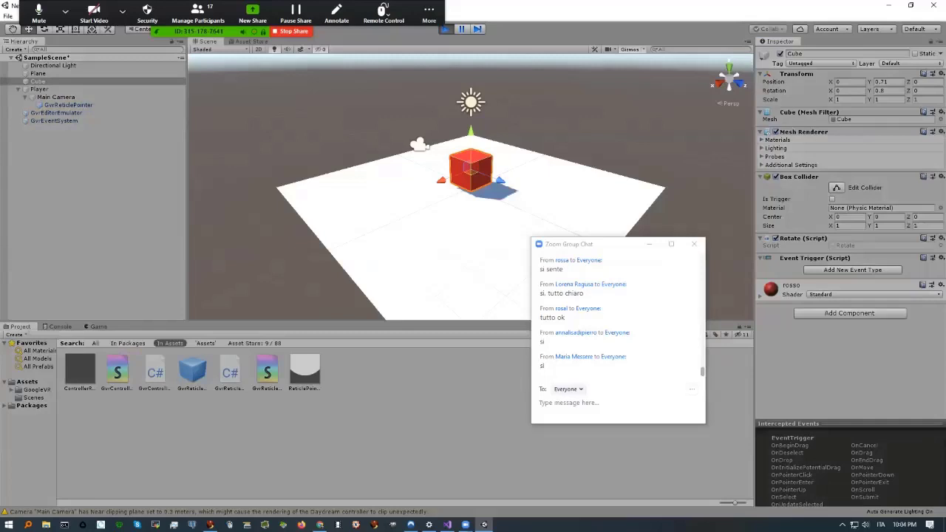
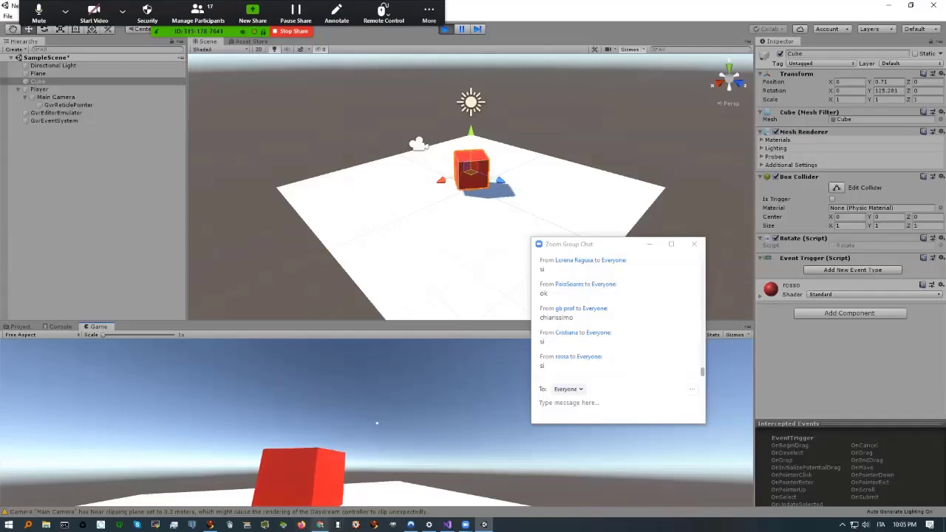
Switch from Unity to the EduVR Google Cardboard playlist in Chrome
key(alt+Tab)
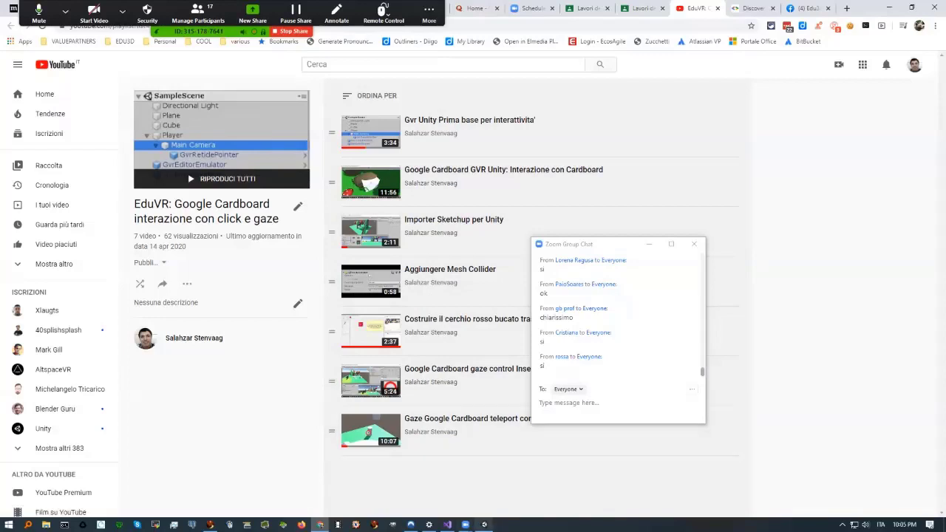
Return from Chrome to the Unity editor while the scene is still playing
key(alt+Tab)
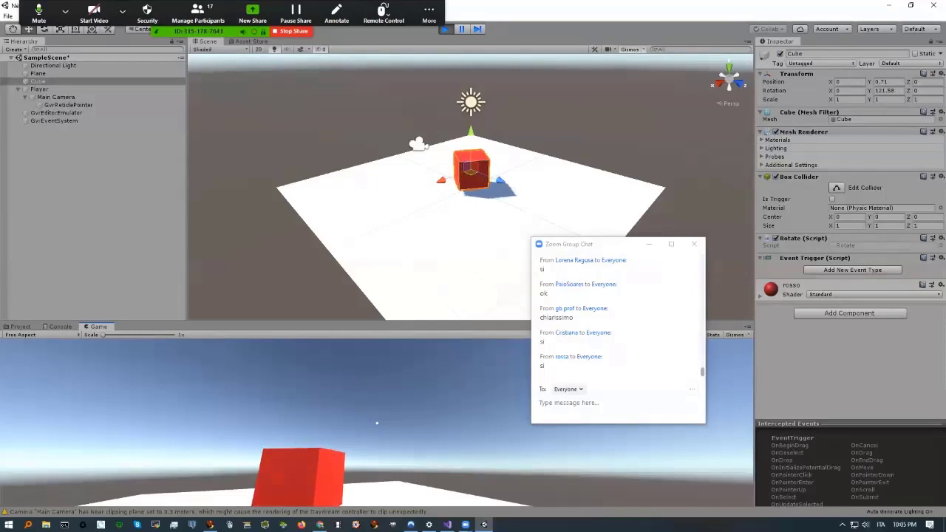
Open the Add New Event Type list on the Cube's Event Trigger
click(842, 270)
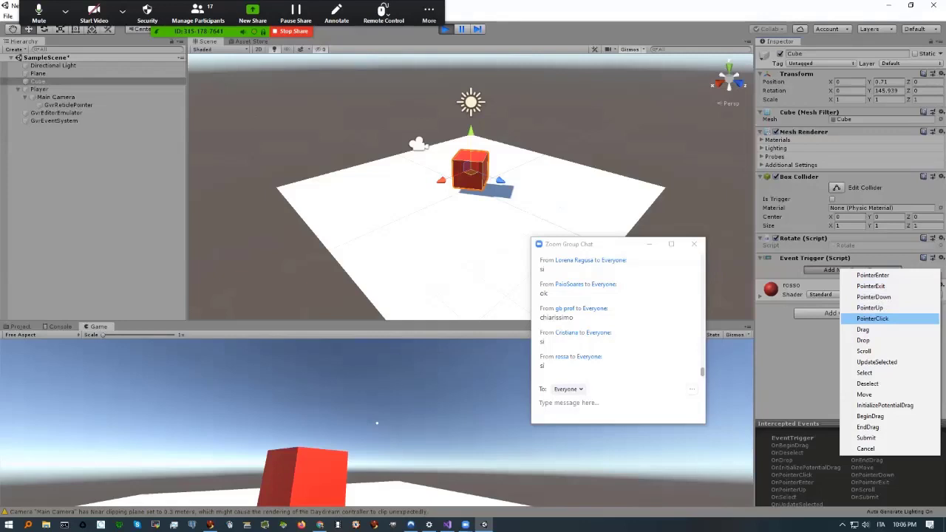
Choose PointerEnter from the event-type list to add it to the Event Trigger
key(Up)
key(Up)
key(Up)
key(Up)
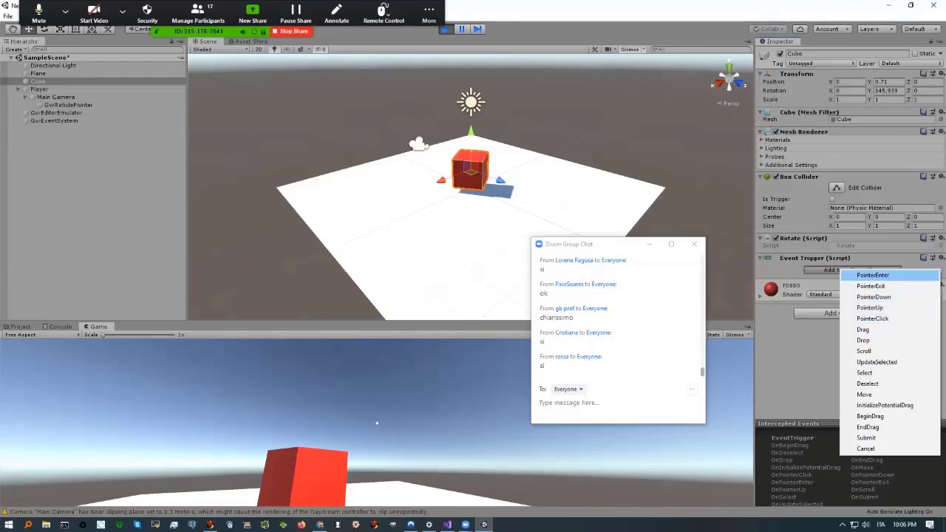
key(Down)
key(Down)
key(Down)
key(Down)
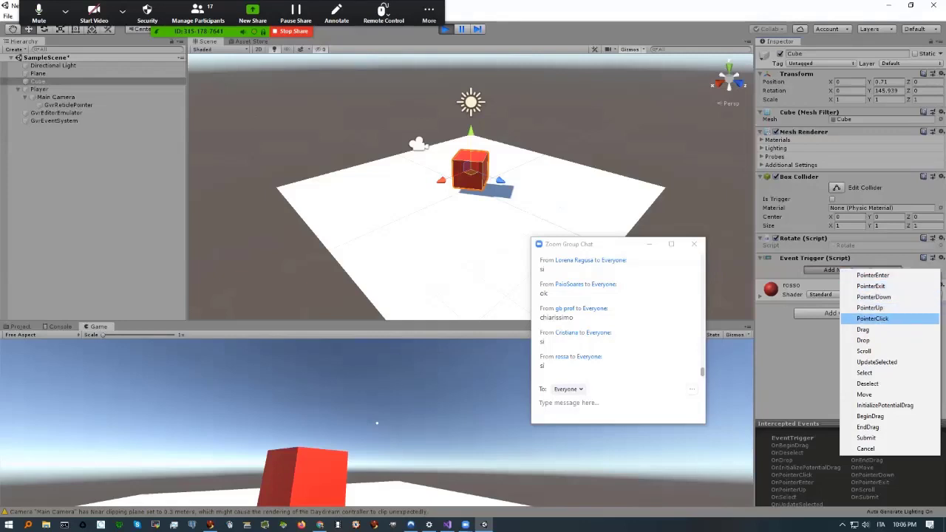
key(Up)
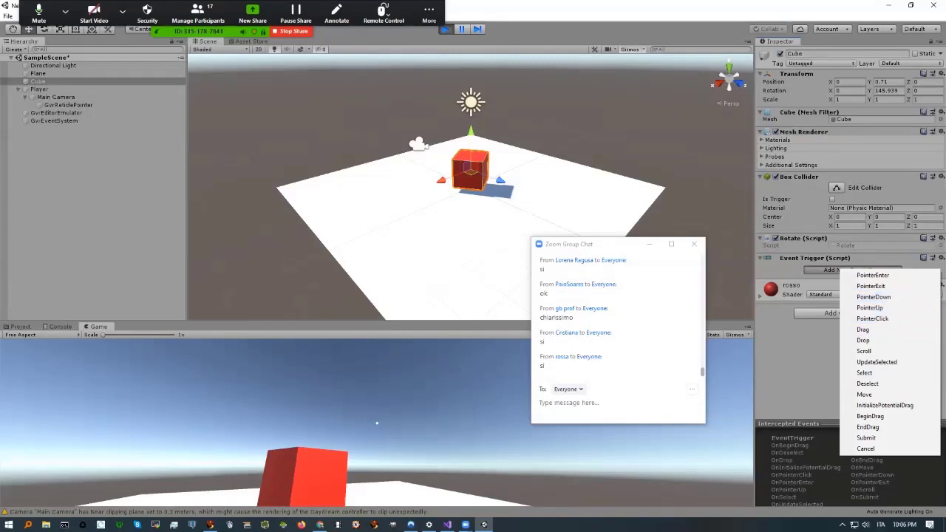
key(Up)
key(Up)
key(Up)
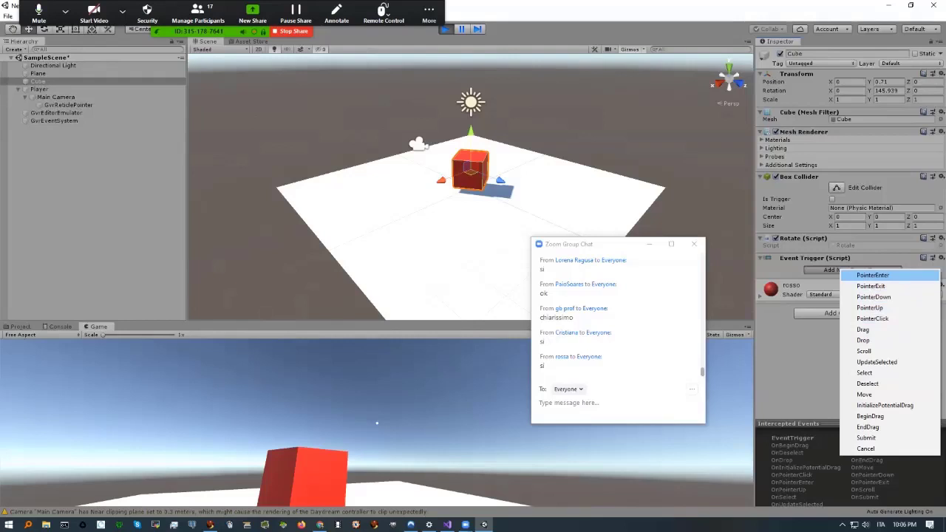
key(Return)
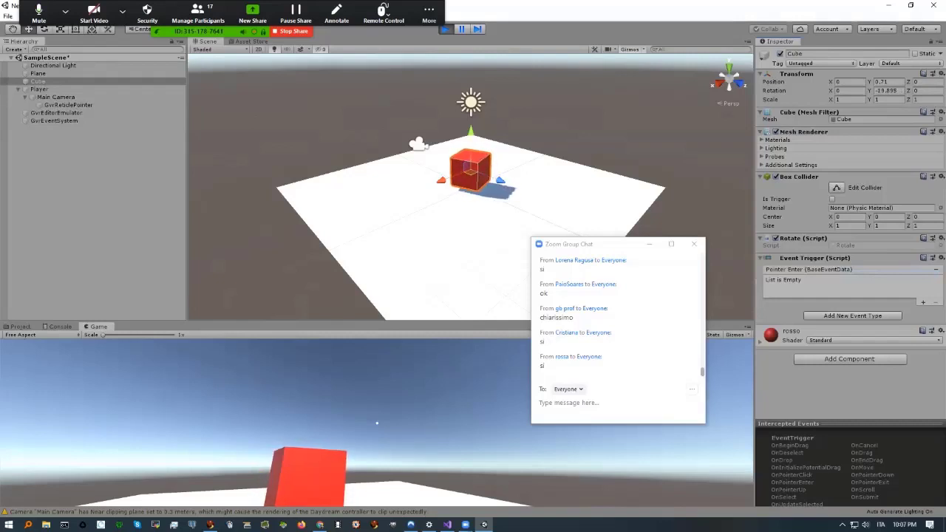
Add a Runtime Only Pointer Enter callback with the Cube as its target object
click(923, 302)
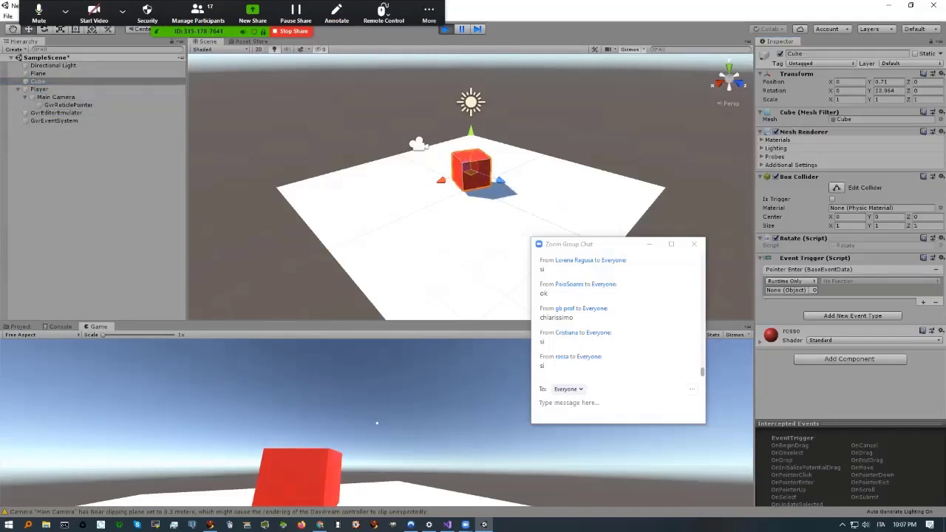
click(785, 289)
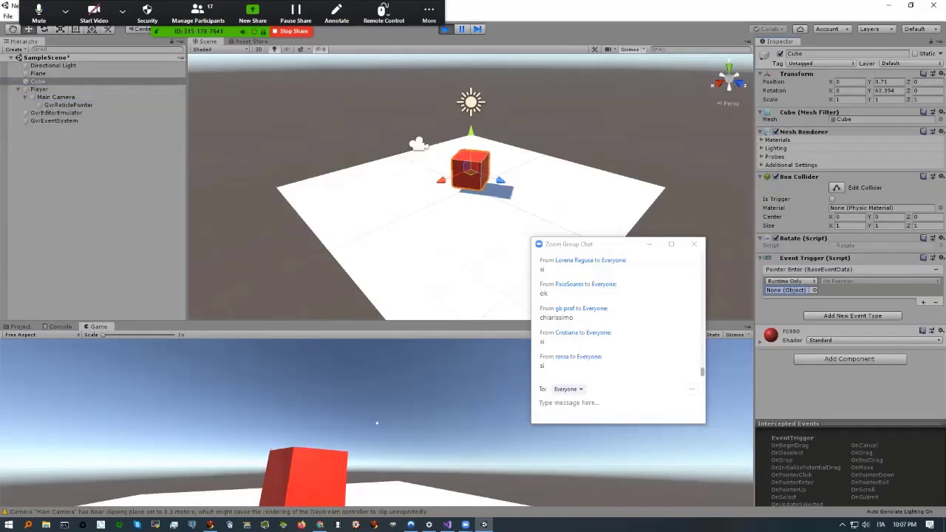
drag(38, 80, 785, 290)
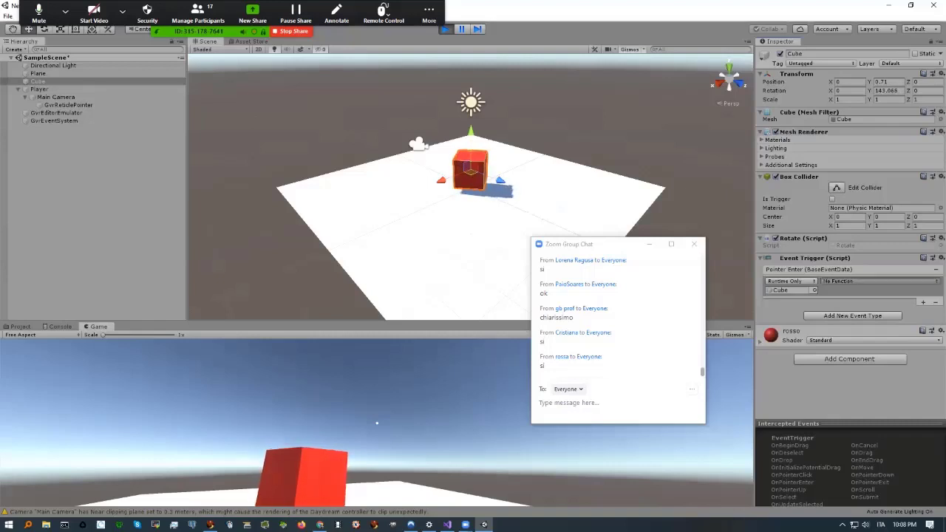
click(880, 281)
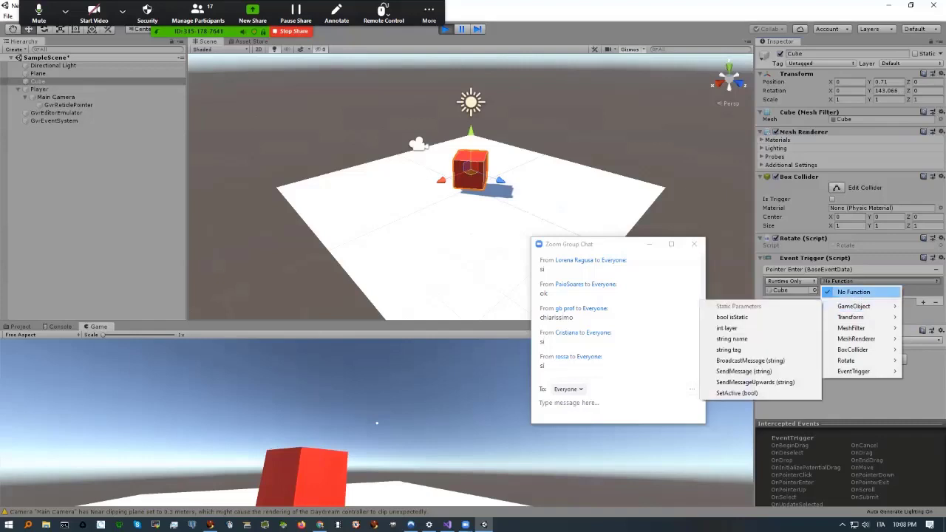
Browse the GameObject and Rotate methods, then close the list with No Function kept
mouse_move(857, 307)
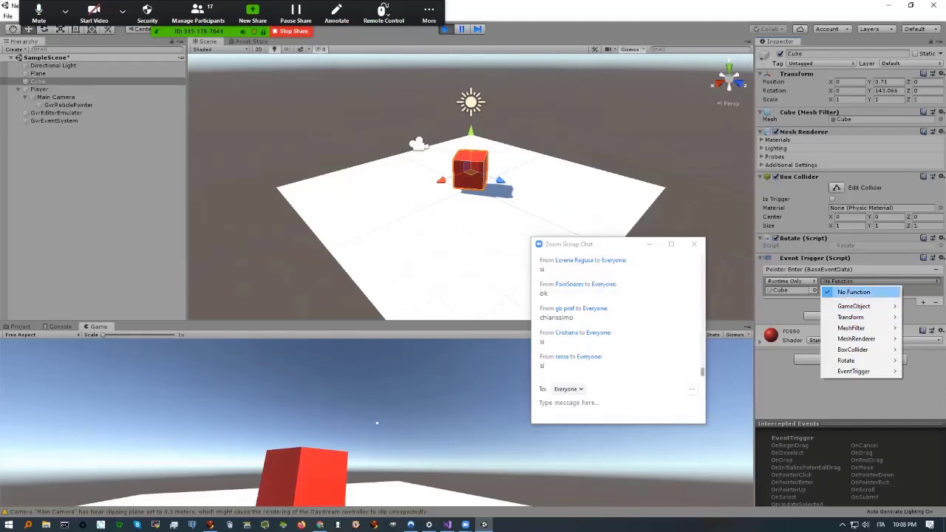
mouse_move(846, 360)
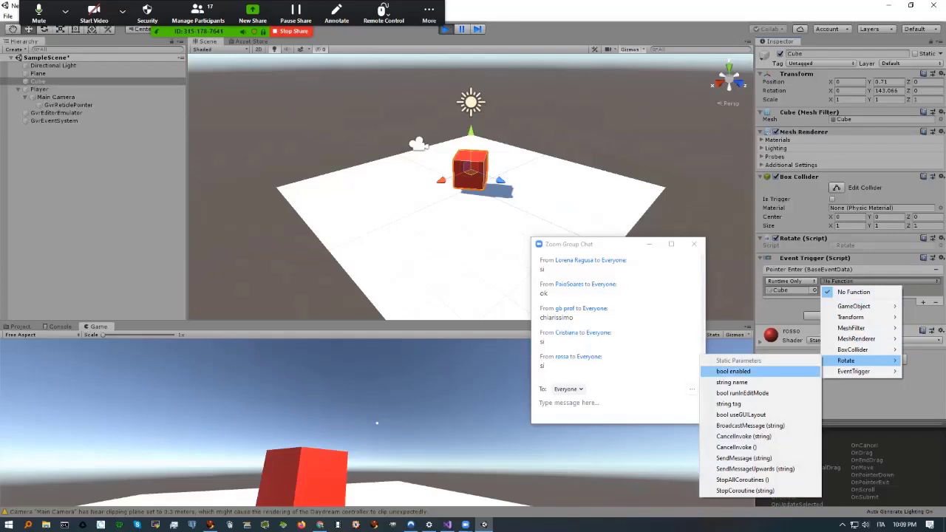
key(Escape)
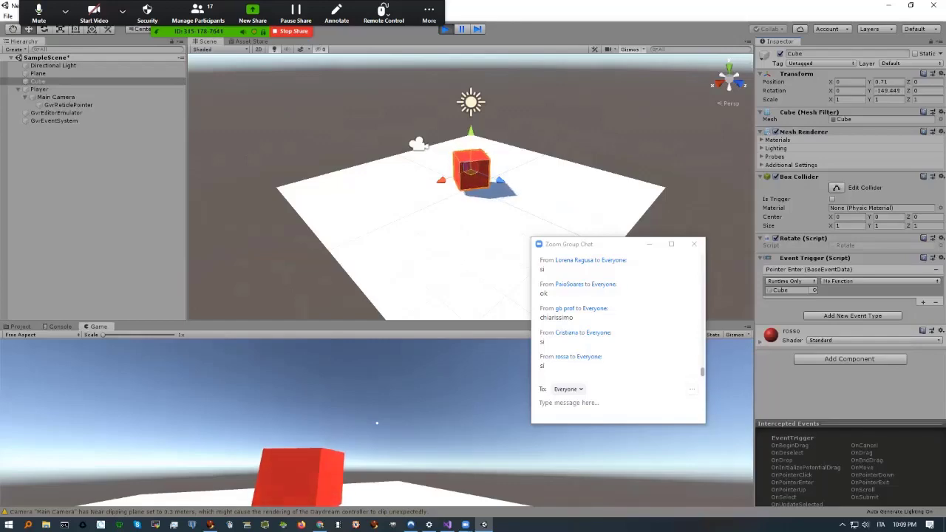
In Visual Studio's Rotate.cs, add a blank line at the top of Update() above transform.Rotate
key(alt+Tab)
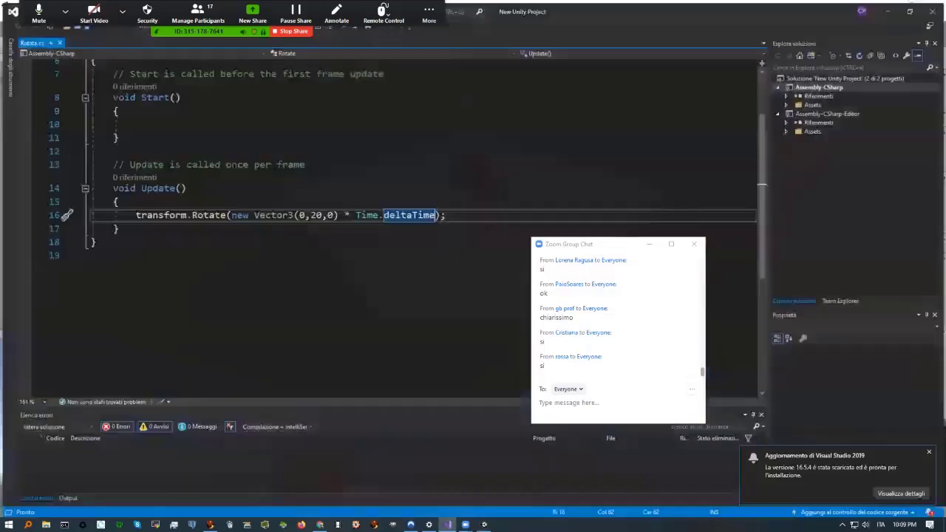
scroll(421, 222, up, 2)
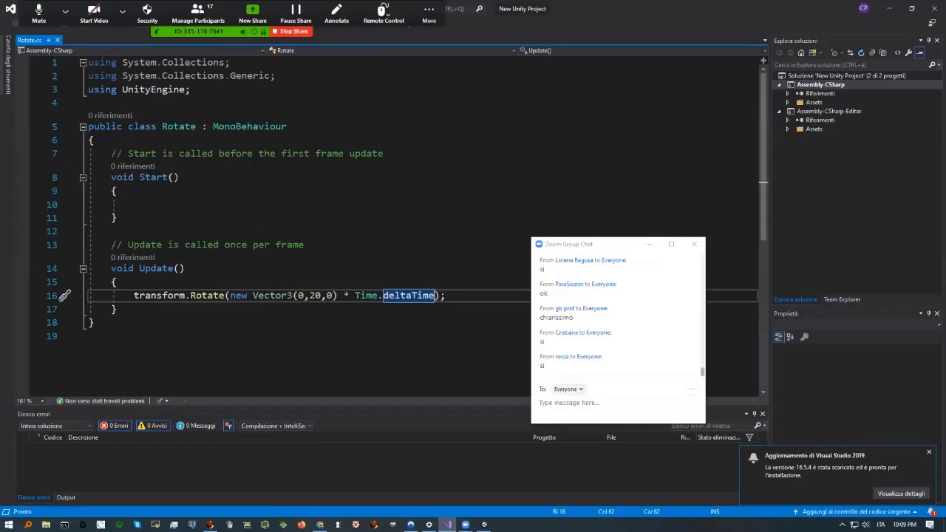
click(122, 269)
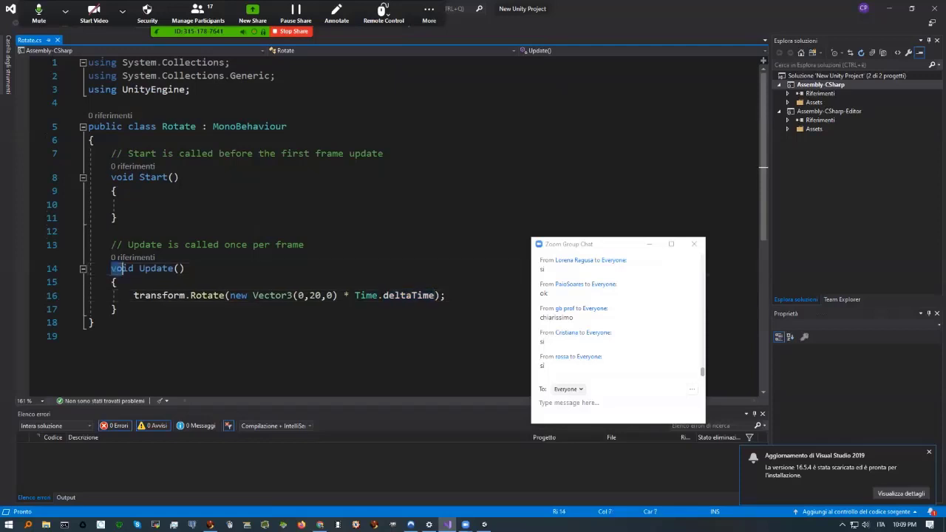
drag(122, 268, 185, 268)
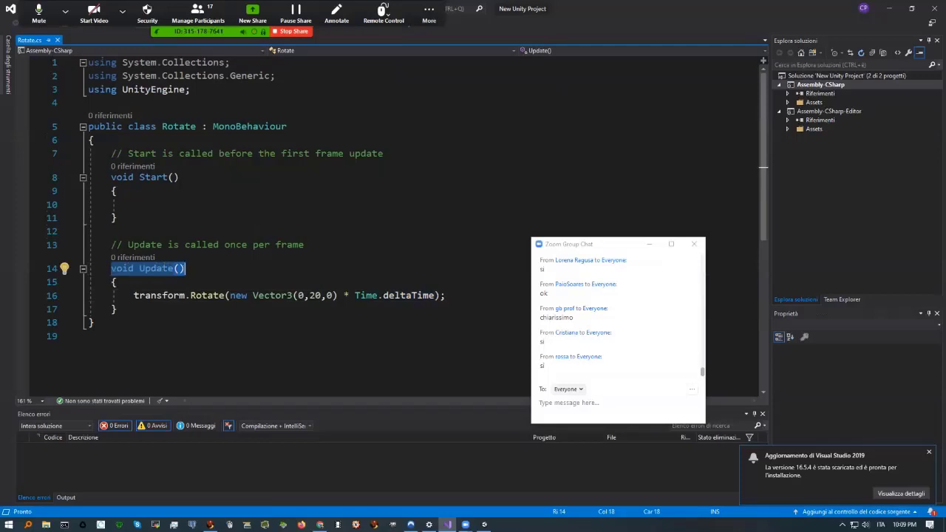
click(145, 268)
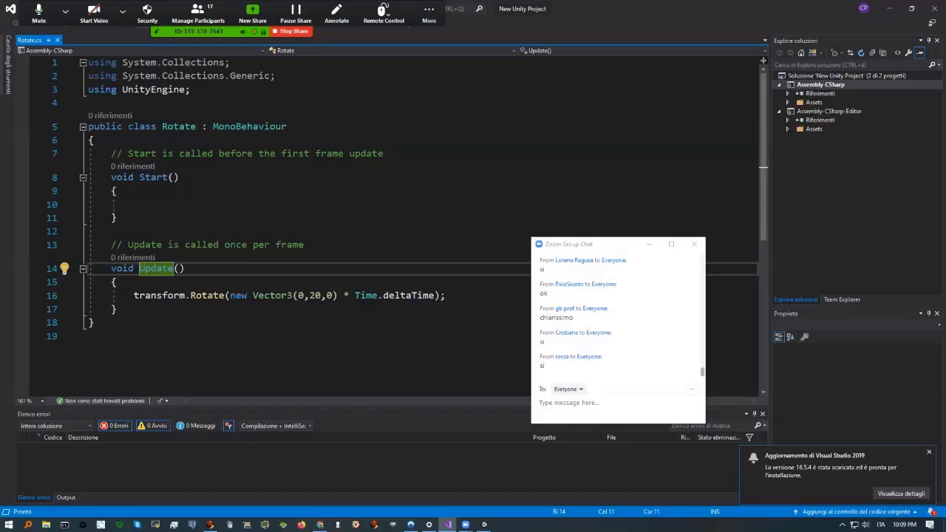
click(117, 281)
key(Return)
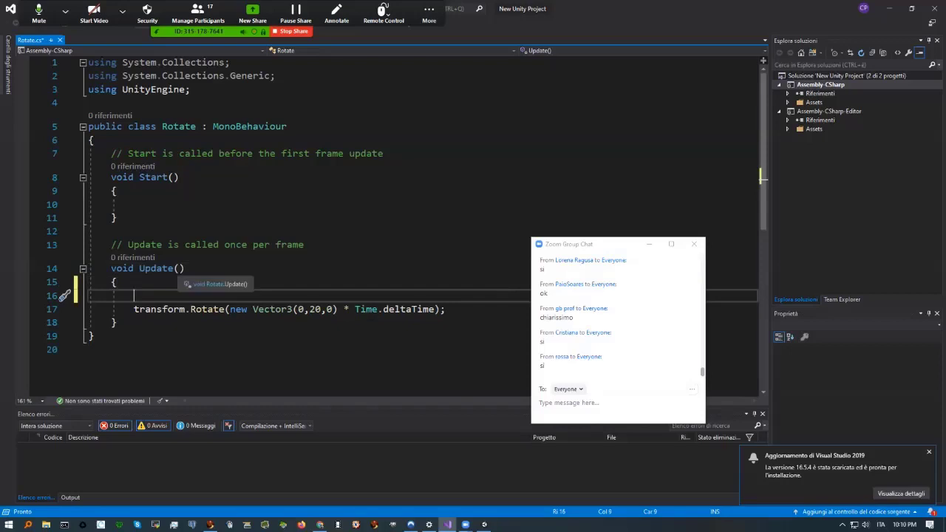
Write if(abilita) and indent transform.Rotate beneath it so rotation depends on abilita
text(if)
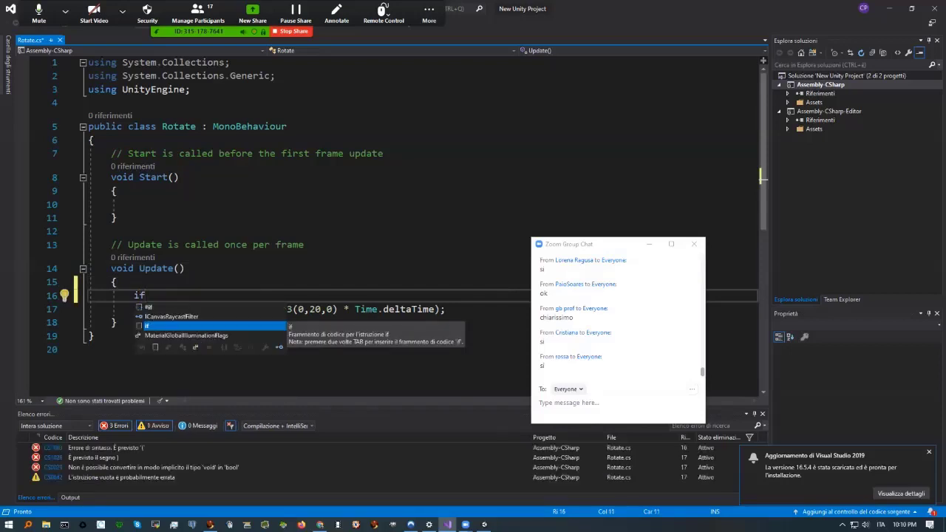
text(()
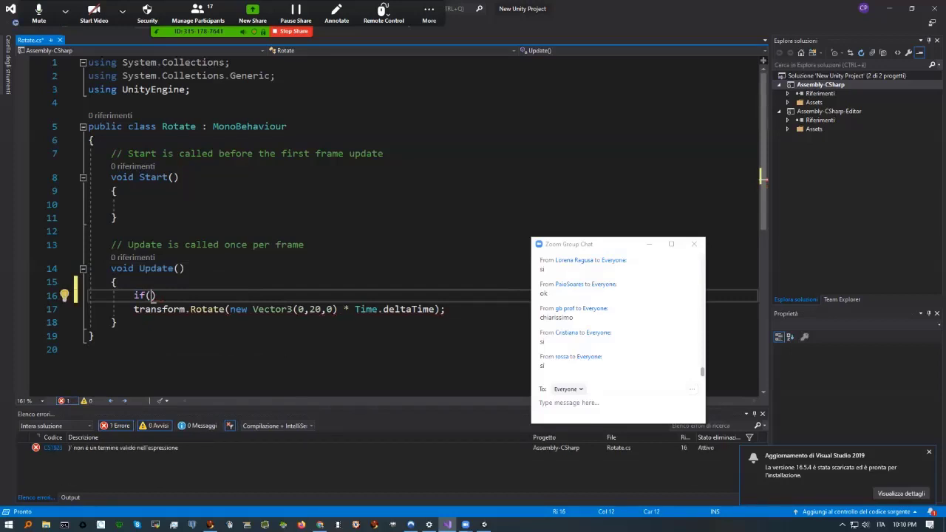
text(abilita)
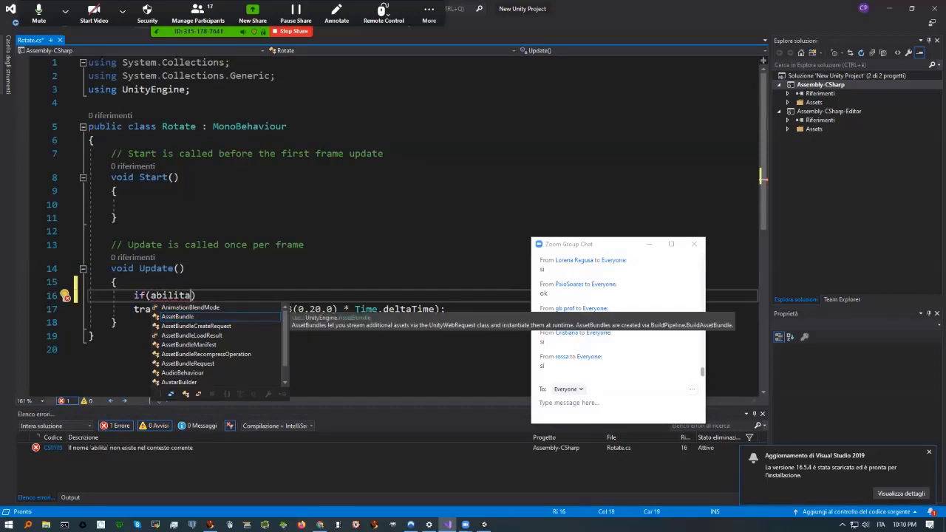
key(Right)
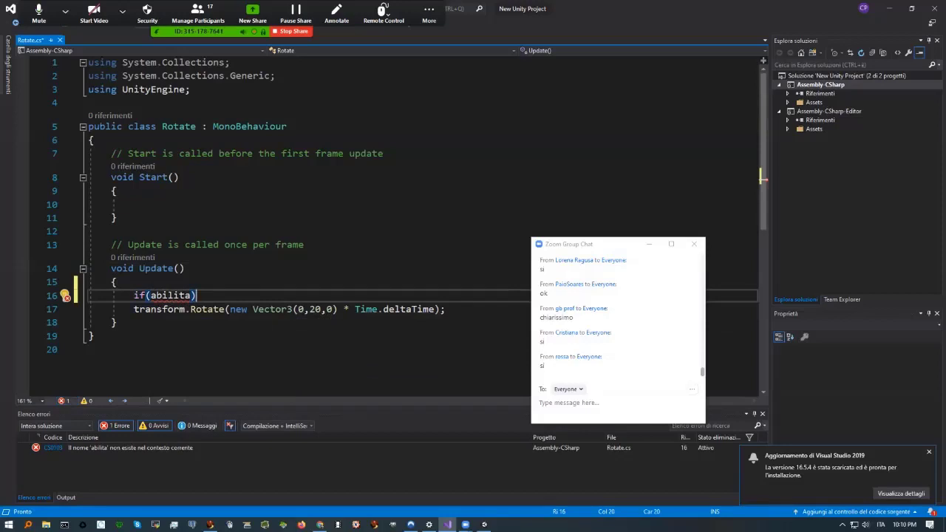
key(Down)
key(Home)
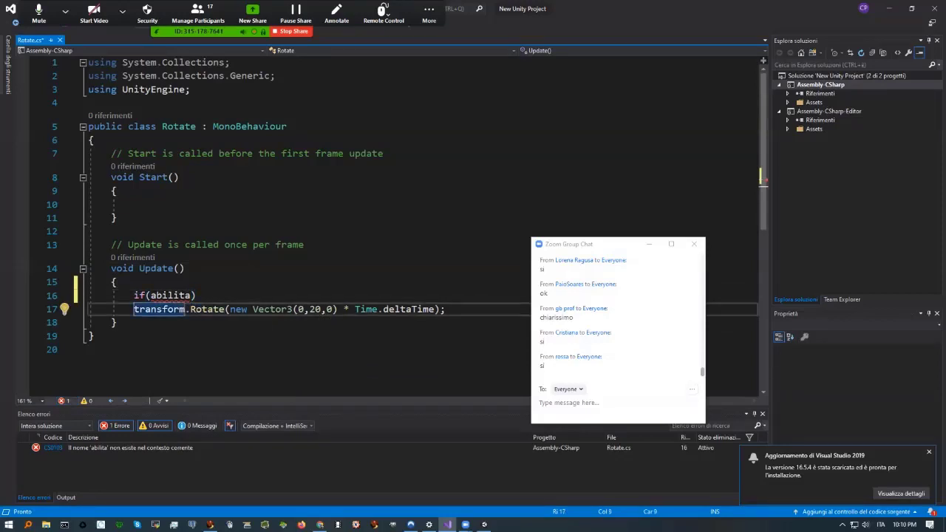
key(Tab)
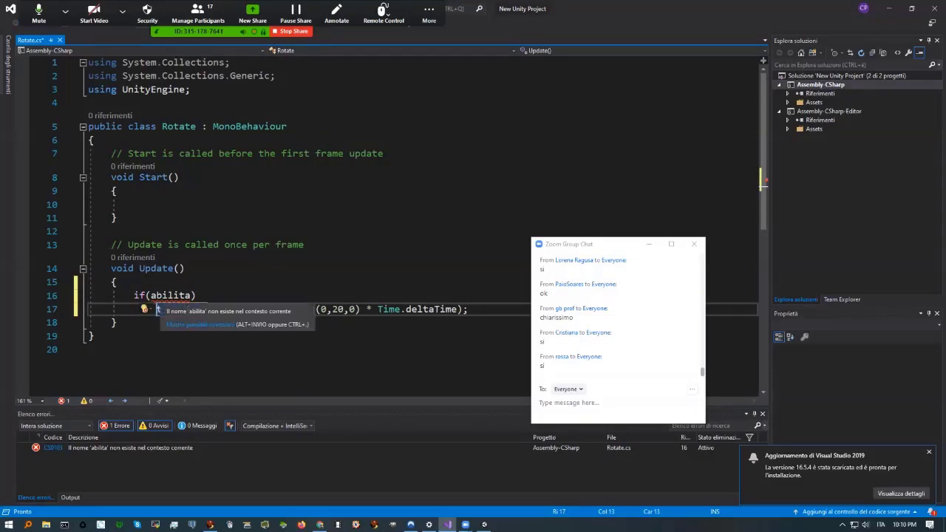
mouse_move(164, 305)
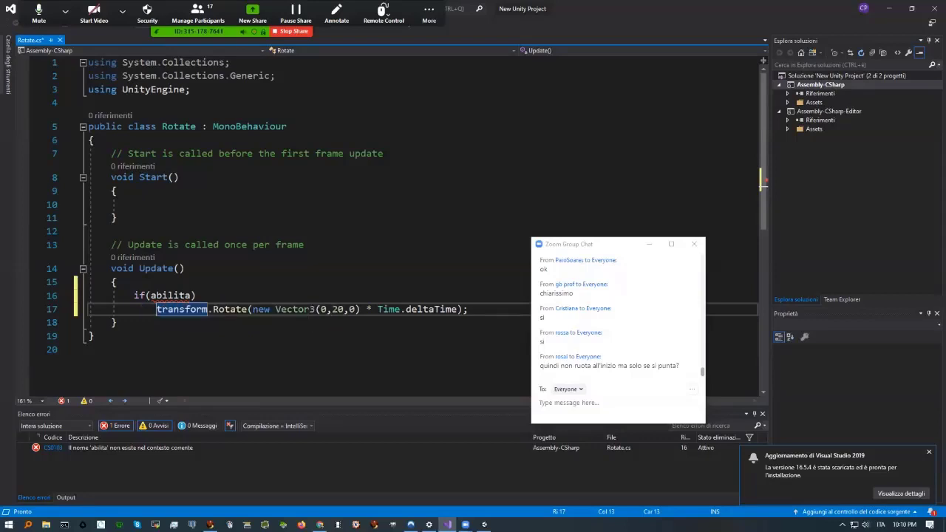
click(94, 139)
Declare 'public Bool abilita = false;' in the class, save Rotate.cs, and return to Unity
key(Return)
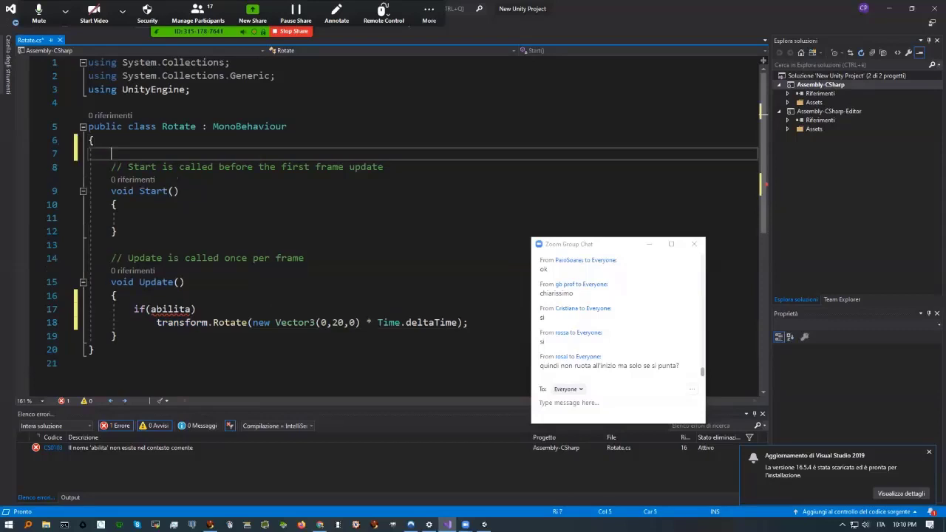
text(public Boo)
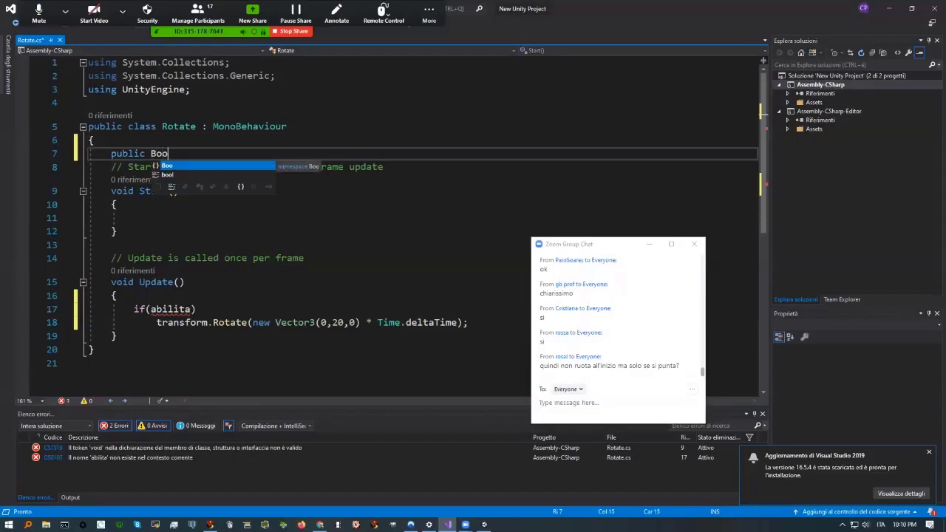
text(l abilita )
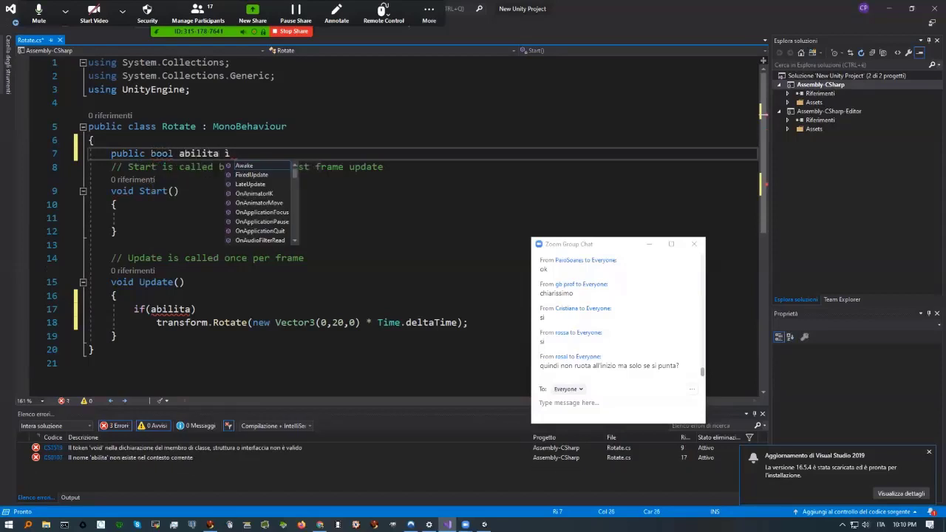
text(=)
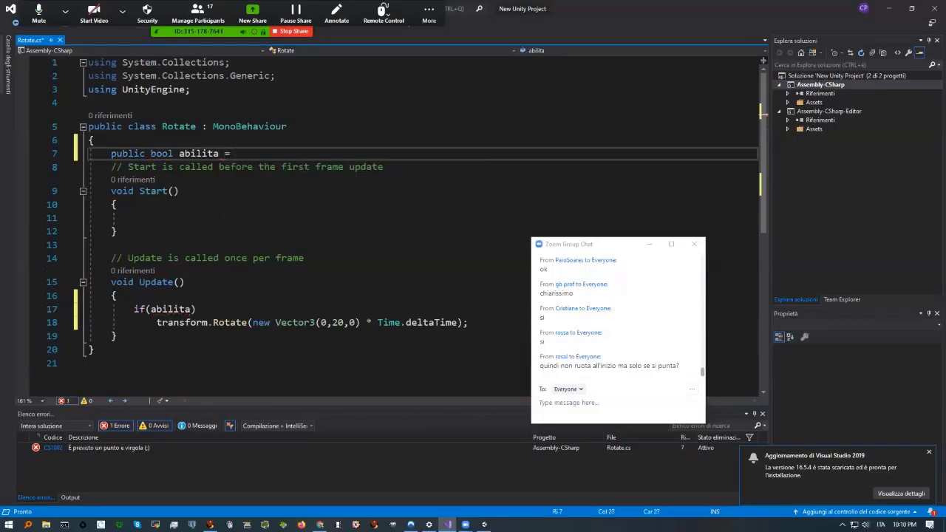
text( false)
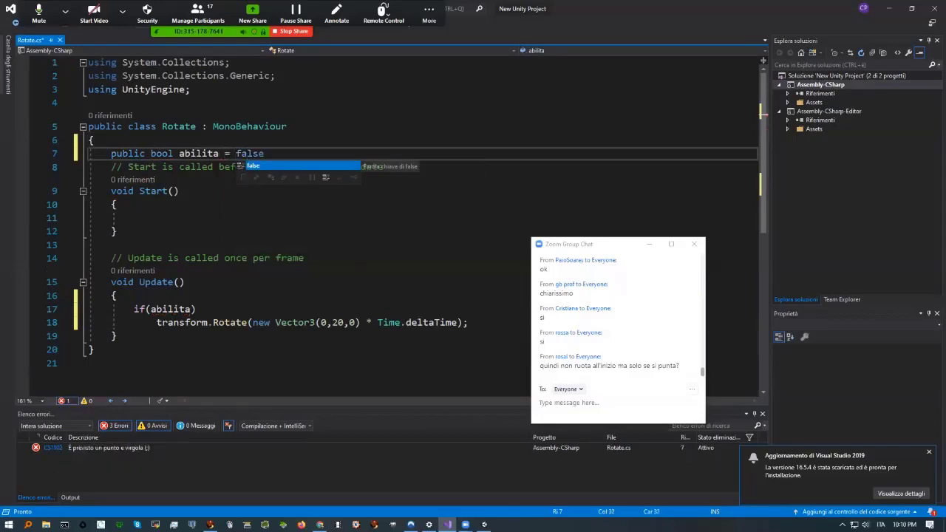
text(;)
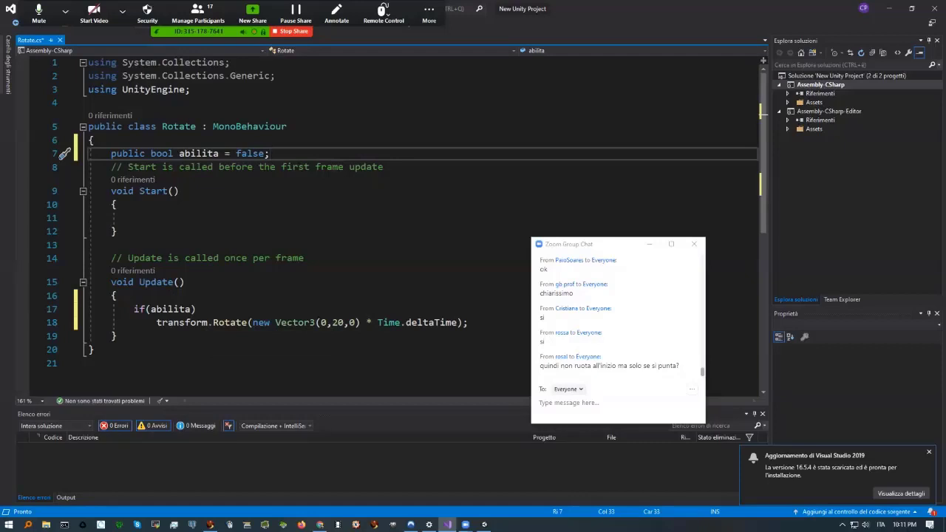
key(ctrl+s)
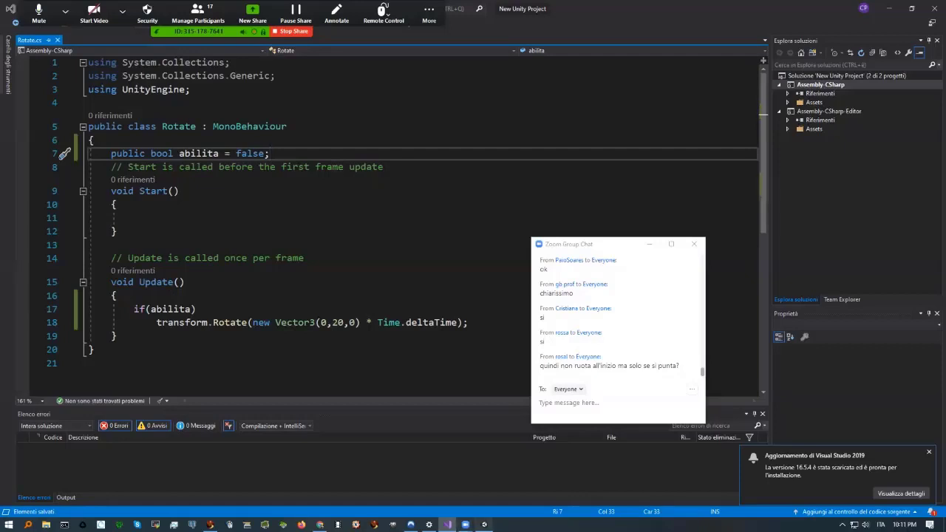
click(485, 525)
click(429, 10)
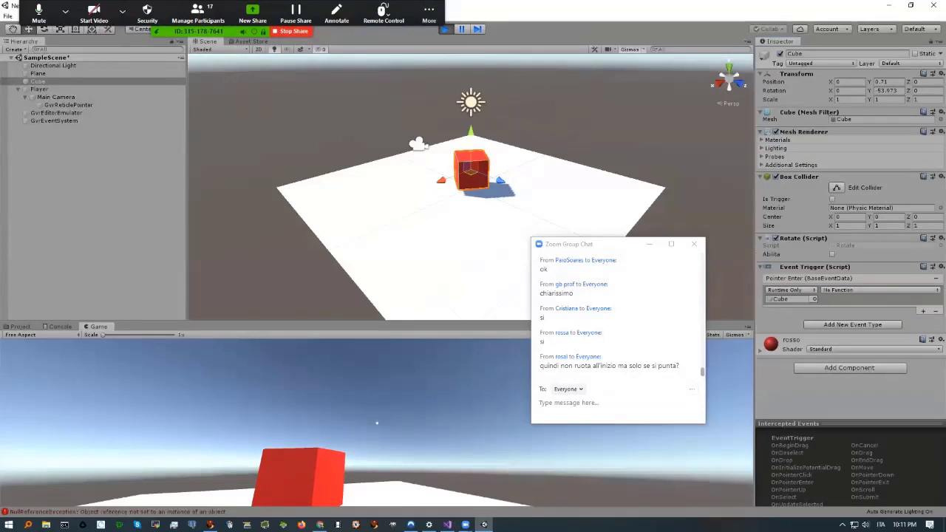
Restart Play mode to confirm the Cube stays still with Abilita unchecked, then stop
key(ctrl+p)
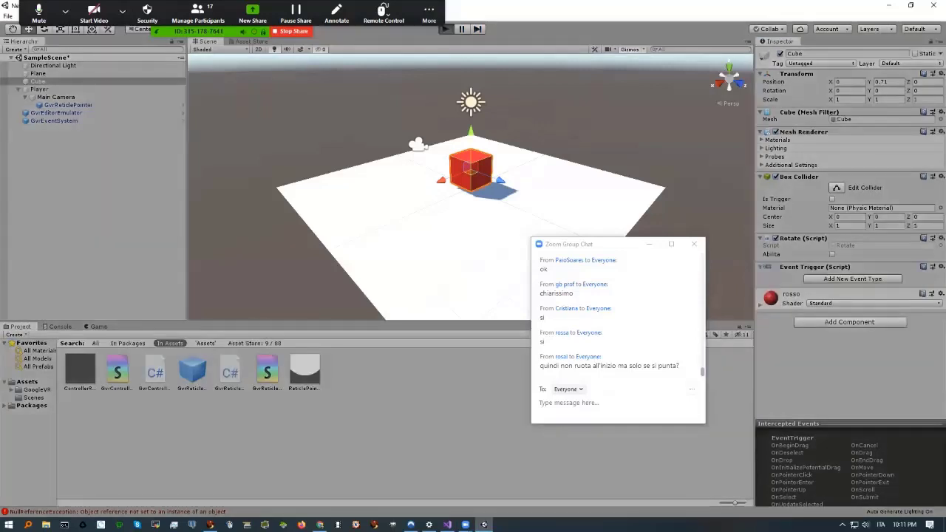
key(ctrl+p)
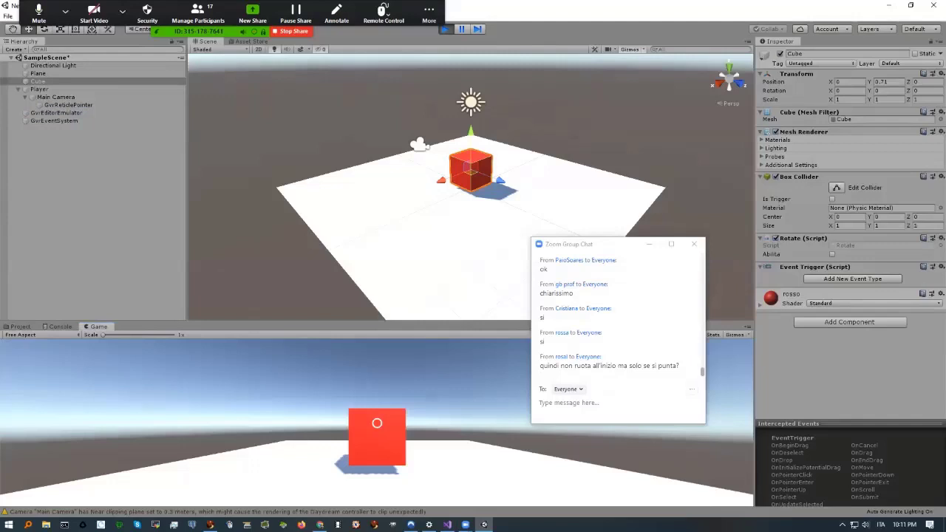
key(ctrl+p)
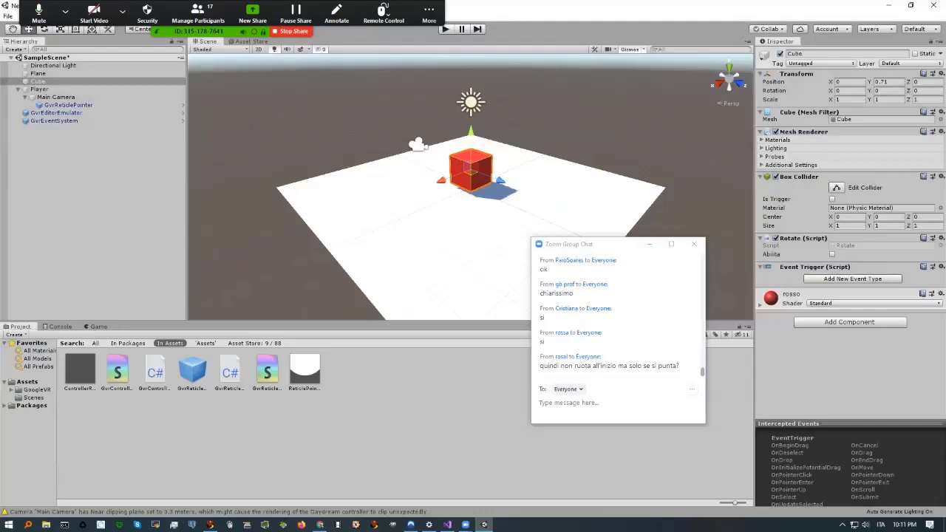
Add a Pointer Enter event with one response slot, leaving its target object empty
click(853, 278)
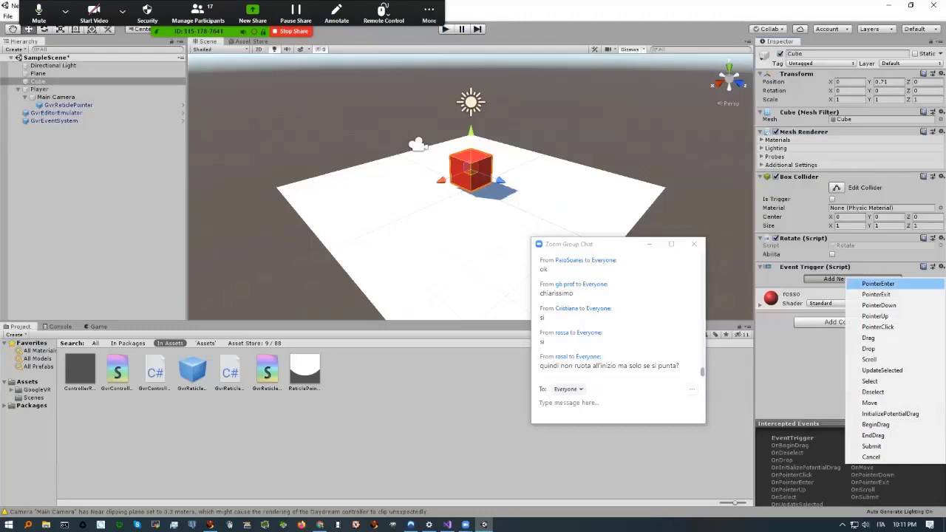
click(878, 283)
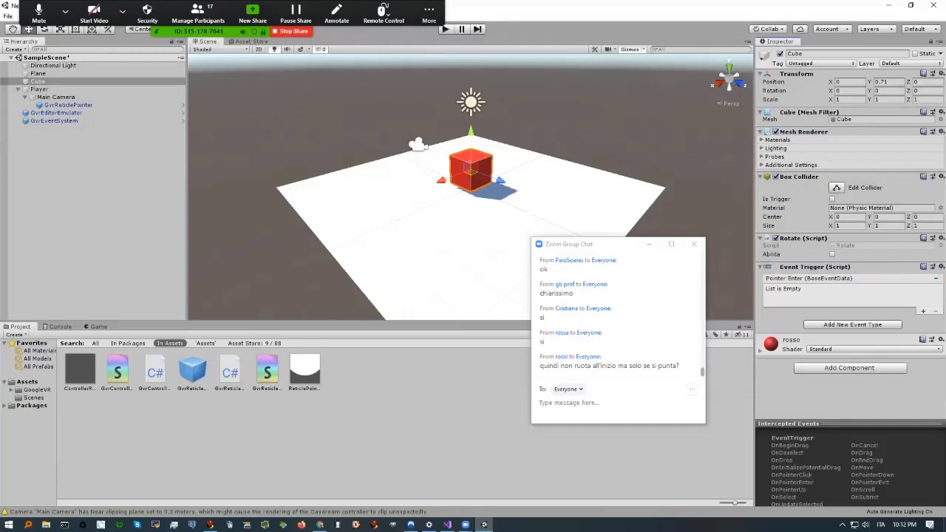
click(922, 311)
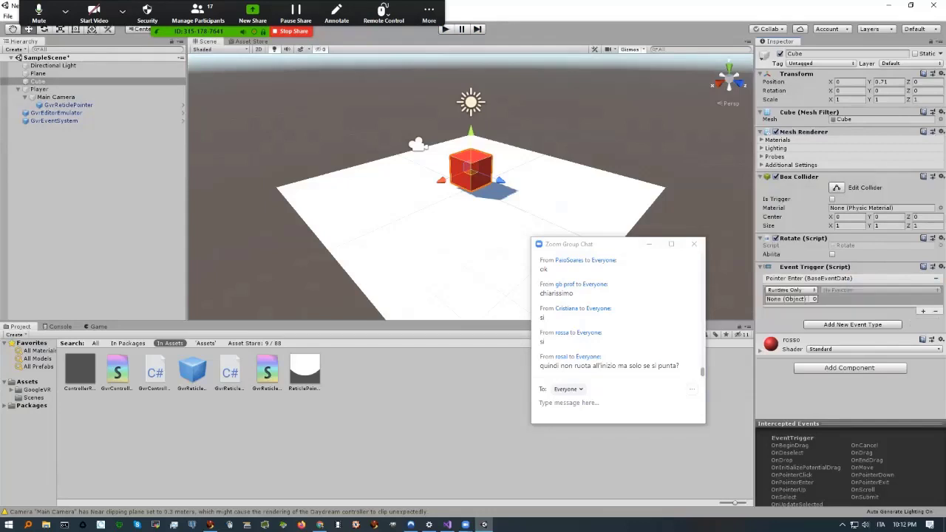
click(814, 298)
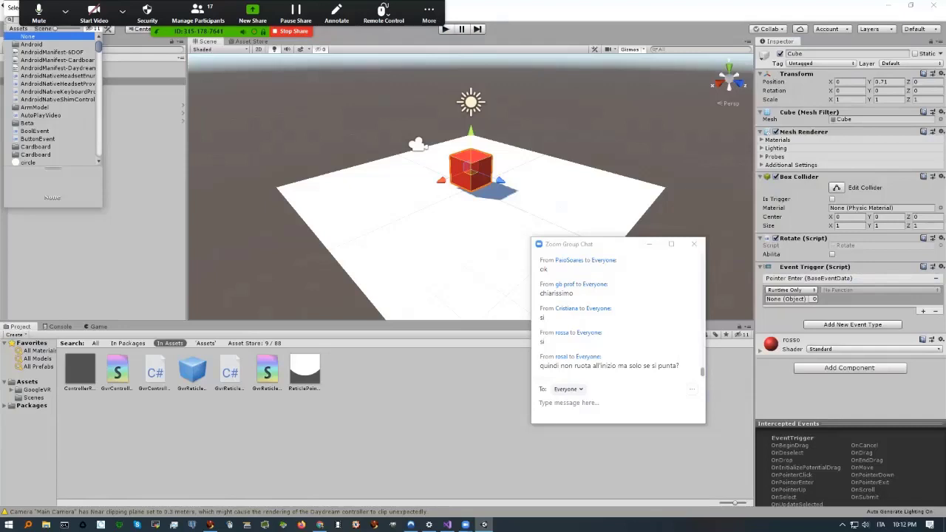
key(Escape)
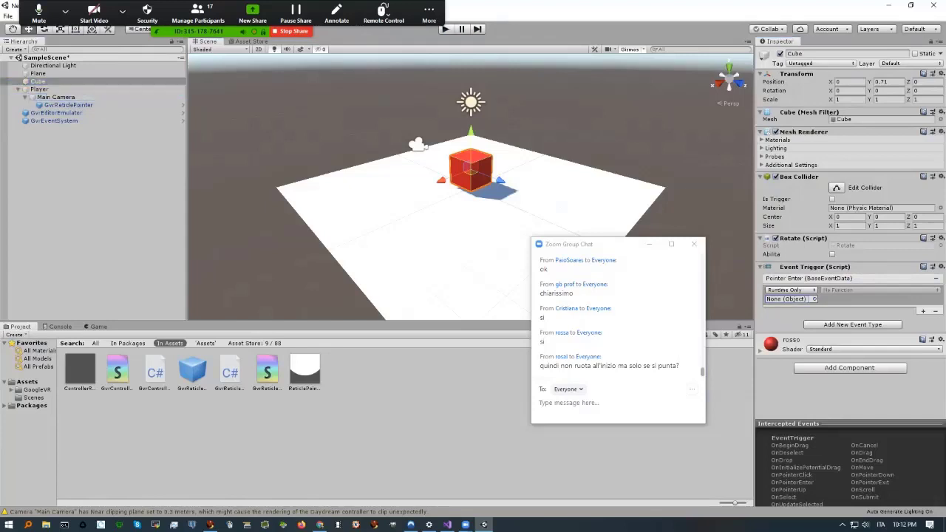
Drag the Cube into the Pointer Enter response's object field and move the Hierarchy toward the Scene view's tabs
drag(68, 105, 788, 299)
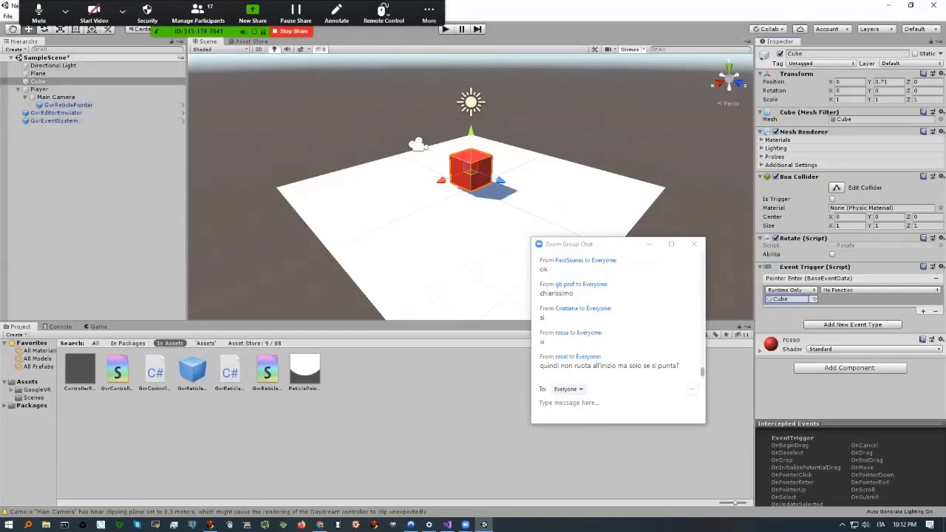
click(65, 10)
drag(23, 41, 717, 41)
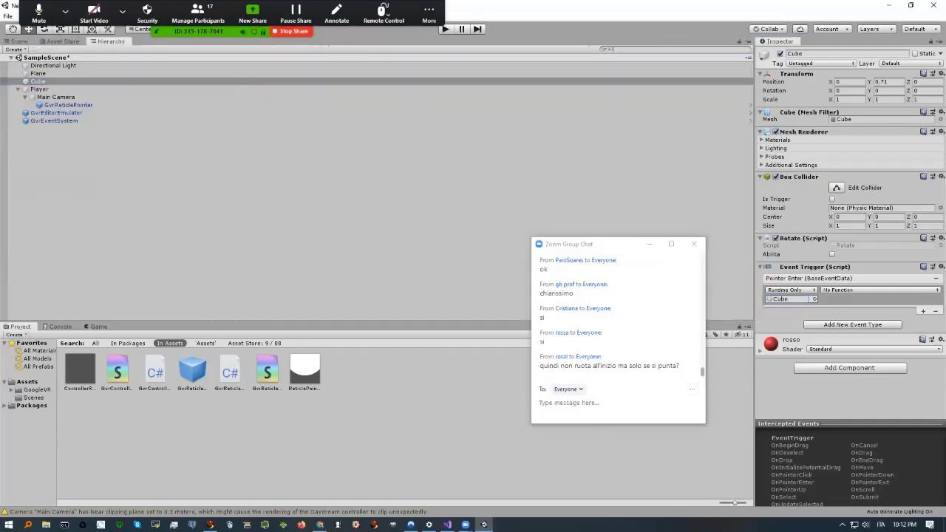
Dock the Hierarchy beside the Scene view and drag the splitter to widen the Scene view
drag(111, 42, 628, 148)
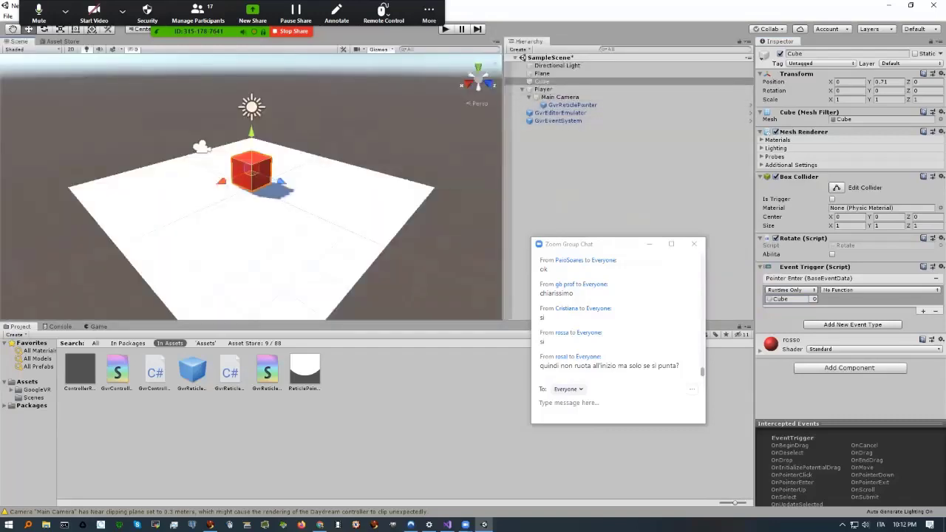
drag(505, 185, 635, 184)
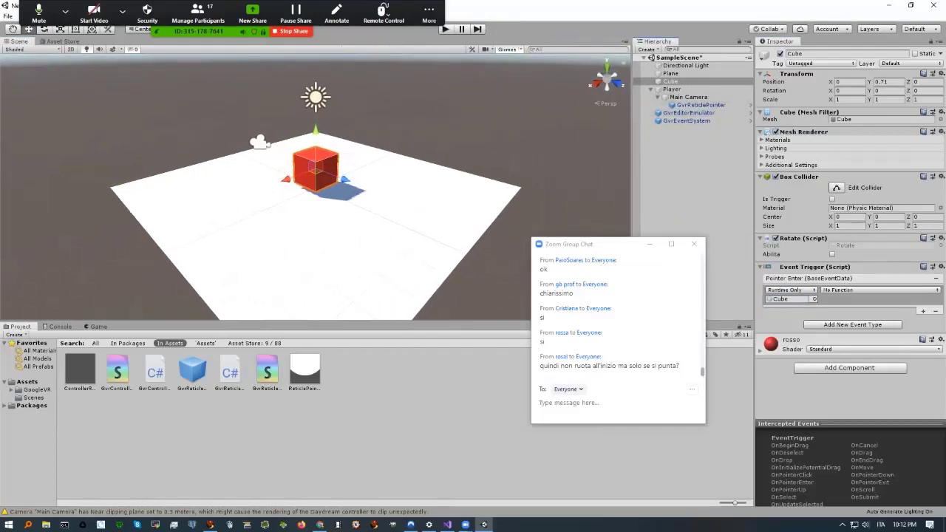
Review the Rotate functions available to Pointer Enter, then open Rotate.cs from Assets in Visual Studio
click(880, 290)
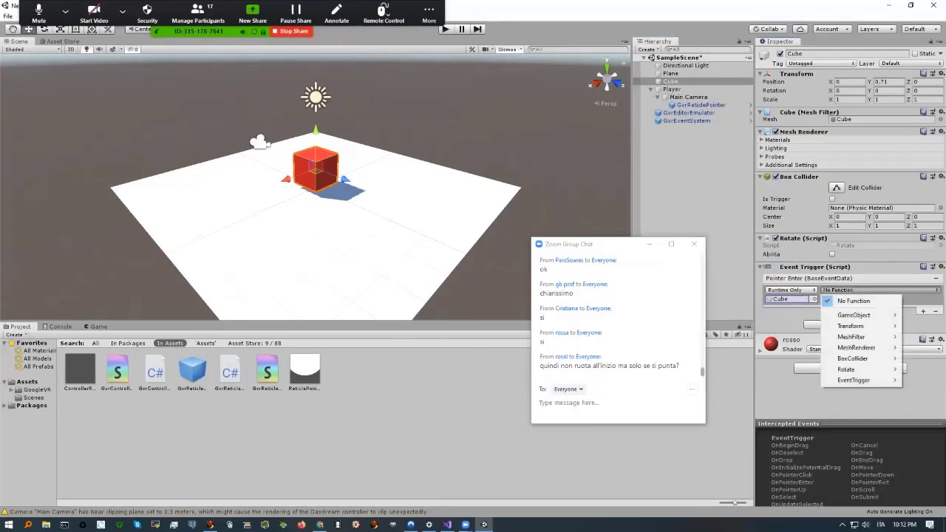
mouse_move(847, 369)
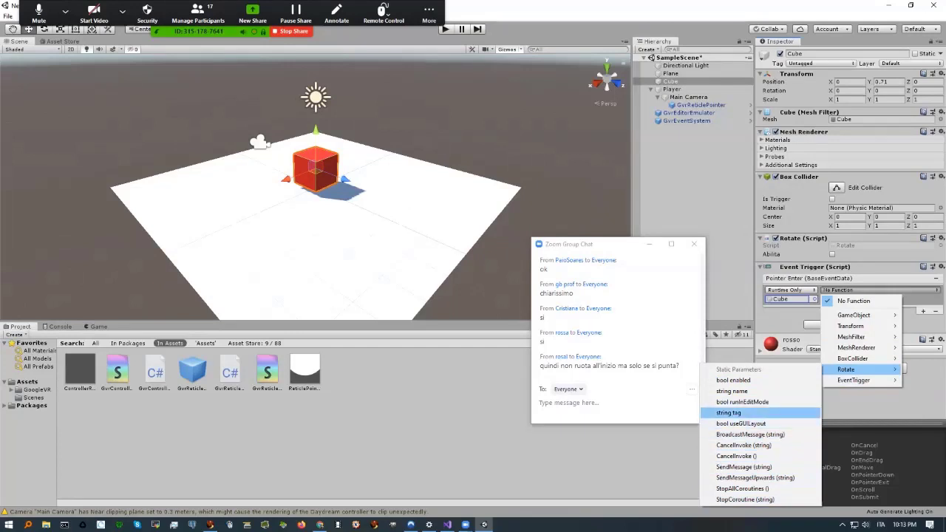
key(Escape)
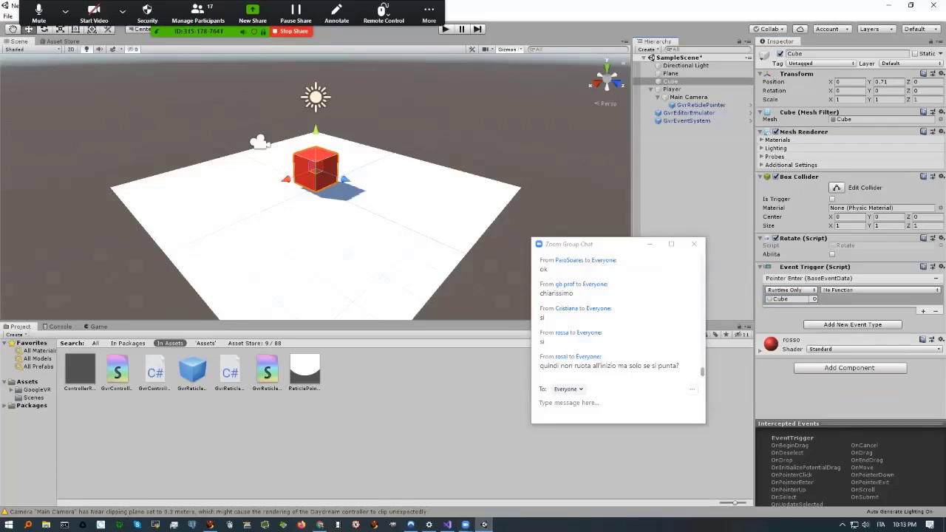
click(25, 381)
double_click(191, 369)
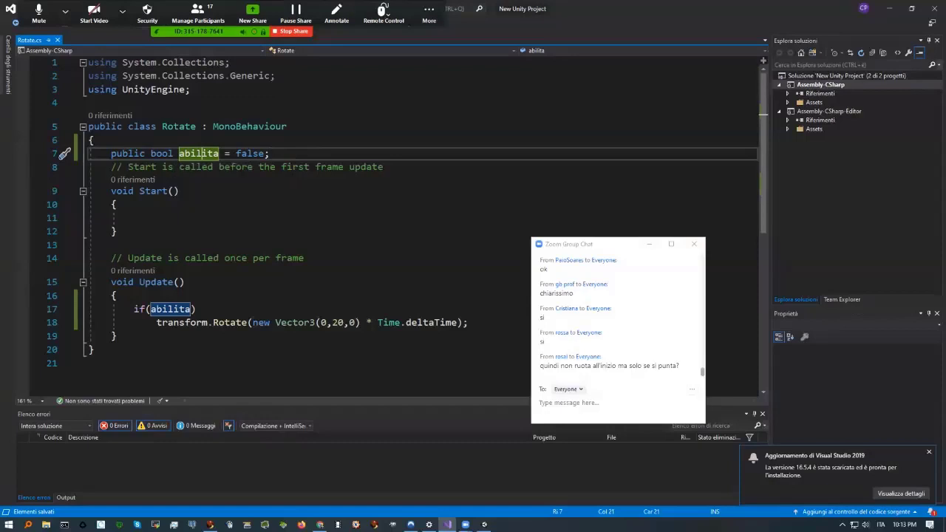
Write an empty public void abilitaTrue() method below the Start method in Rotate.cs
click(140, 309)
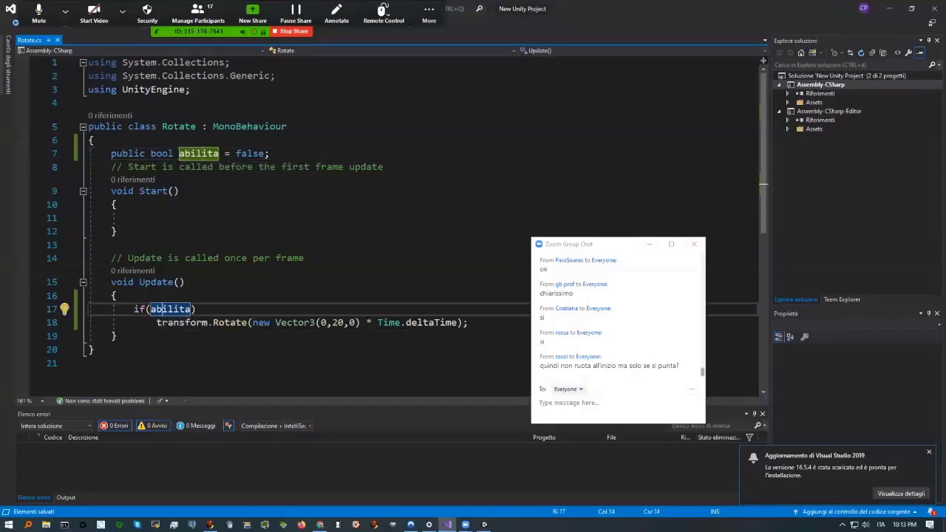
click(116, 230)
key(Return)
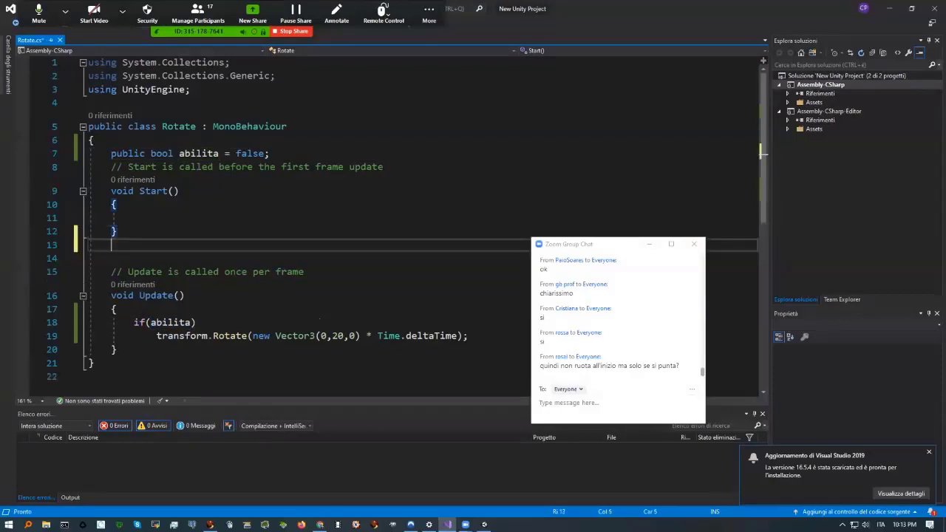
key(Return)
text(pu)
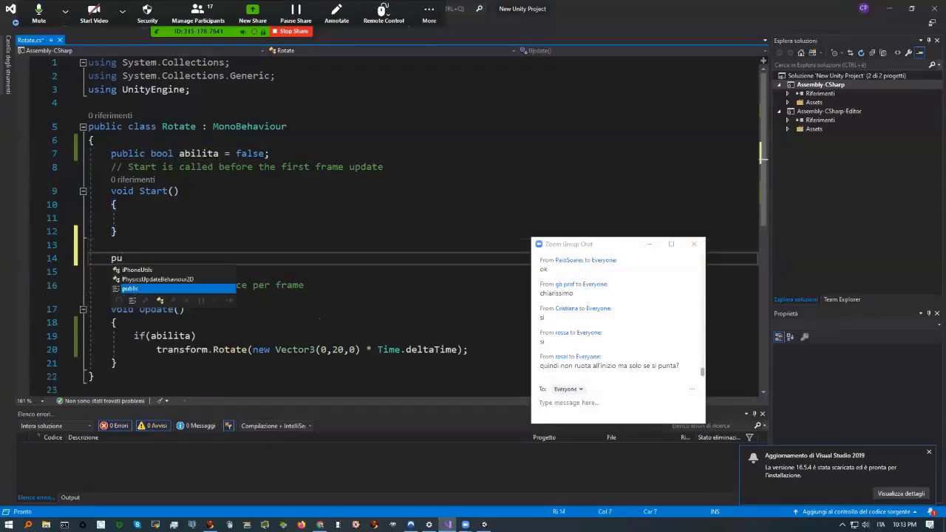
text(blic )
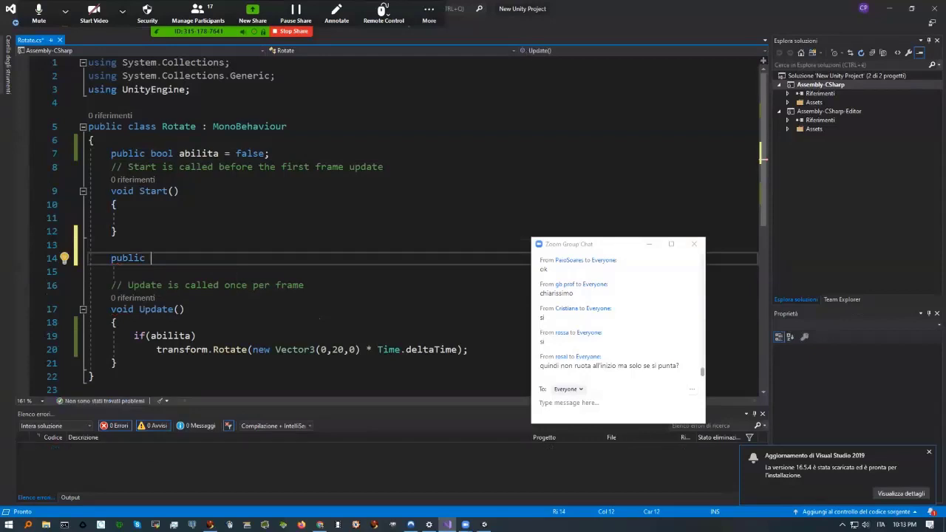
text(abil)
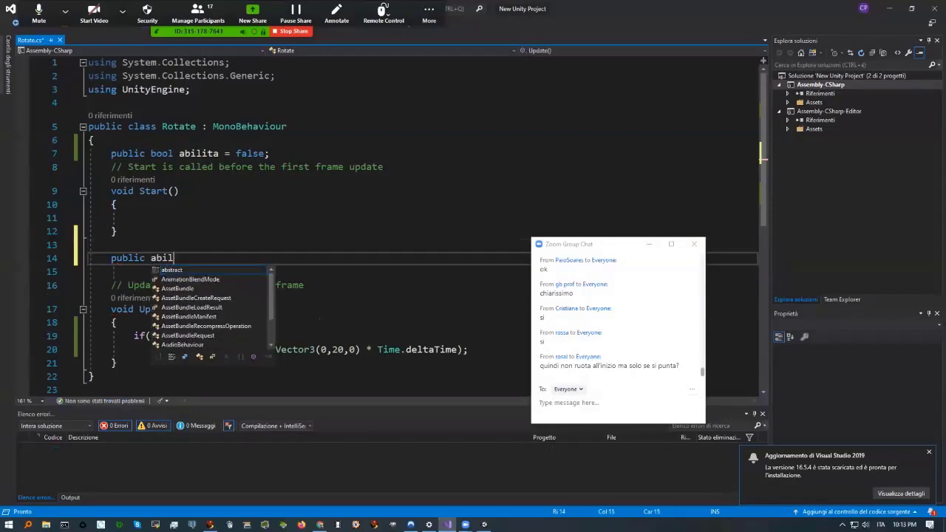
key(BackSpace)
key(BackSpace)
key(BackSpace)
key(BackSpace)
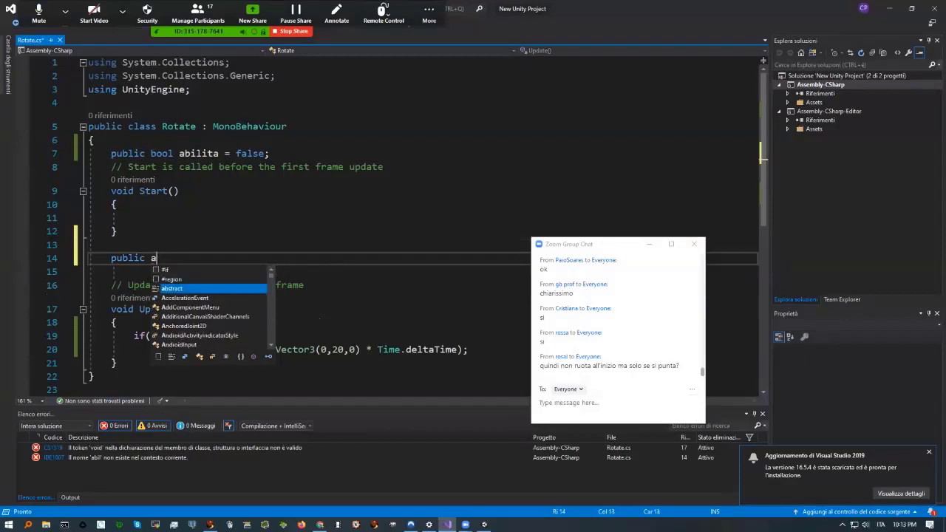
text(impost)
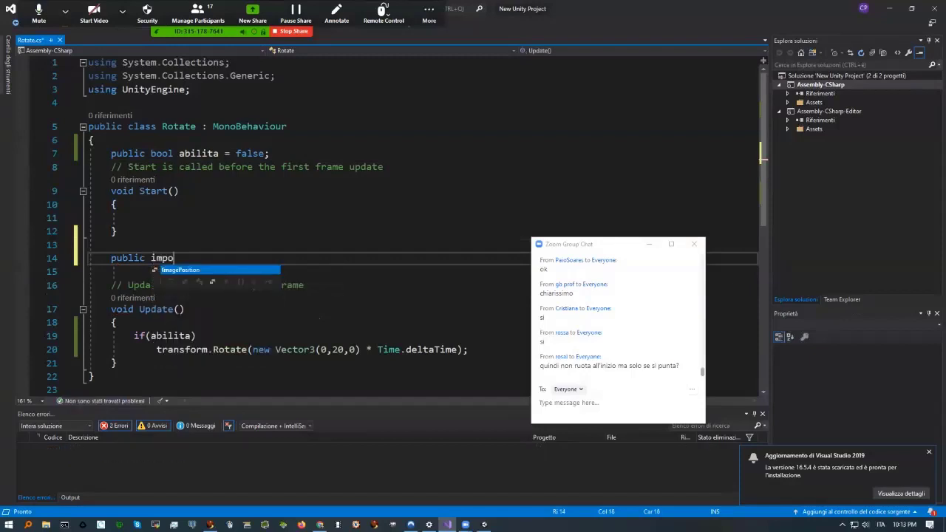
key(BackSpace)
key(BackSpace)
text(t)
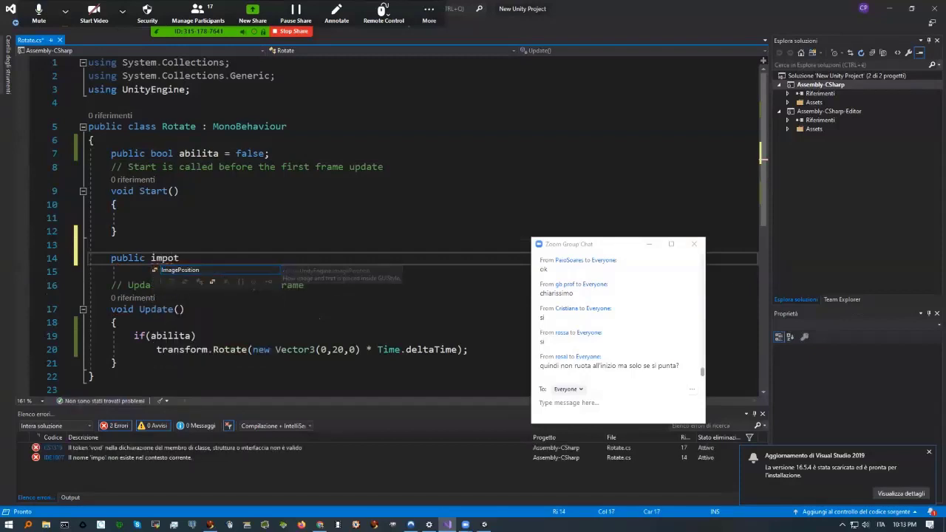
key(BackSpace)
key(BackSpace)
key(BackSpace)
key(BackSpace)
key(BackSpace)
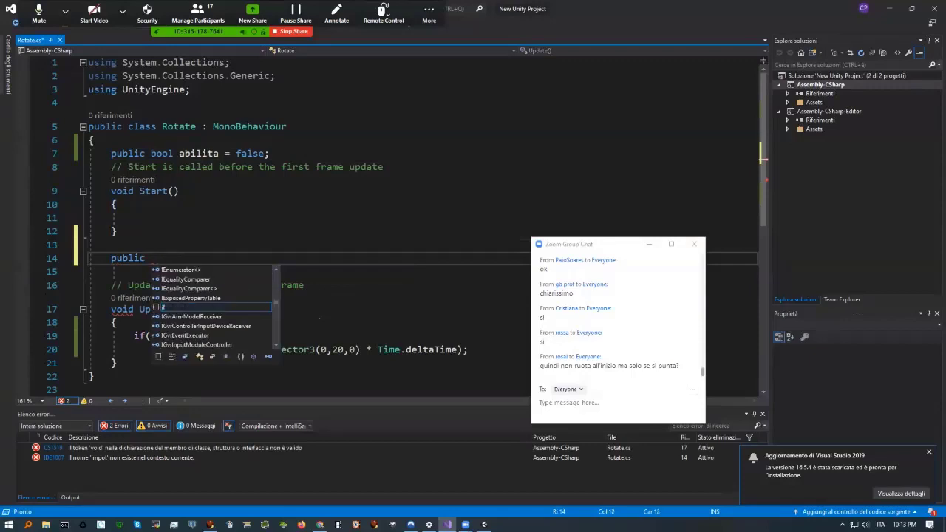
text(abilita)
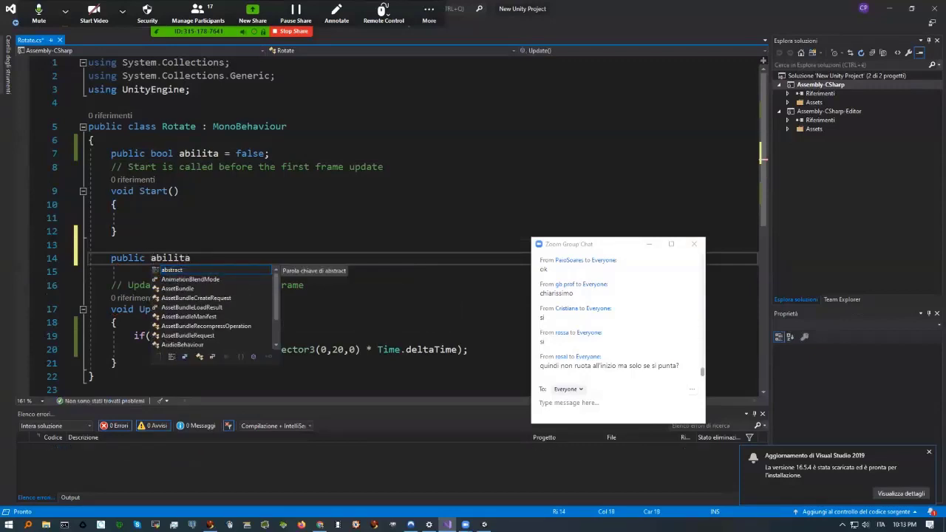
text(True))
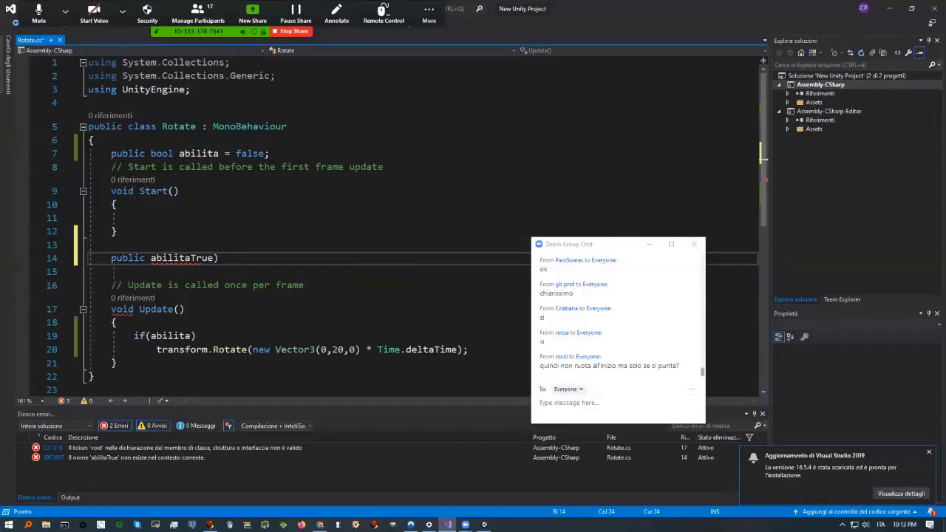
key(BackSpace)
text(() {)
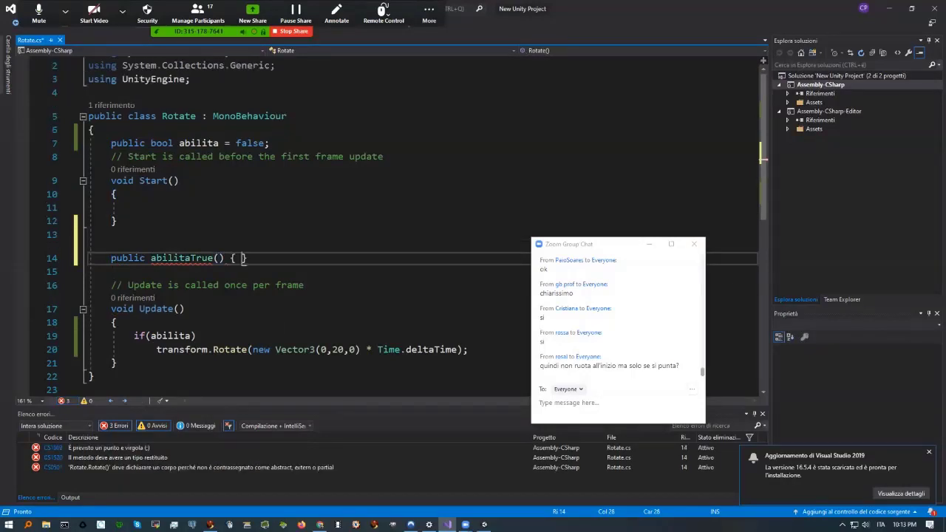
key(Return)
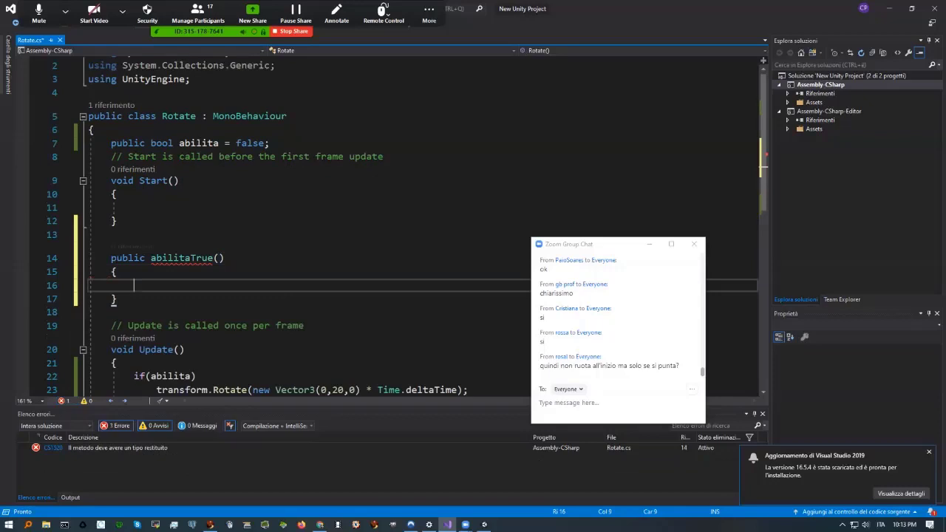
key(Up)
key(Up)
key(ctrl+Right)
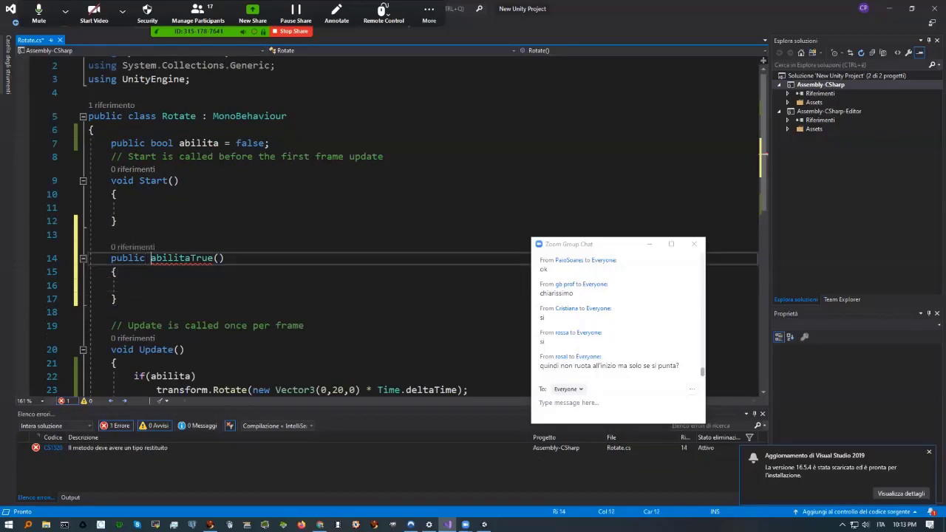
text(void)
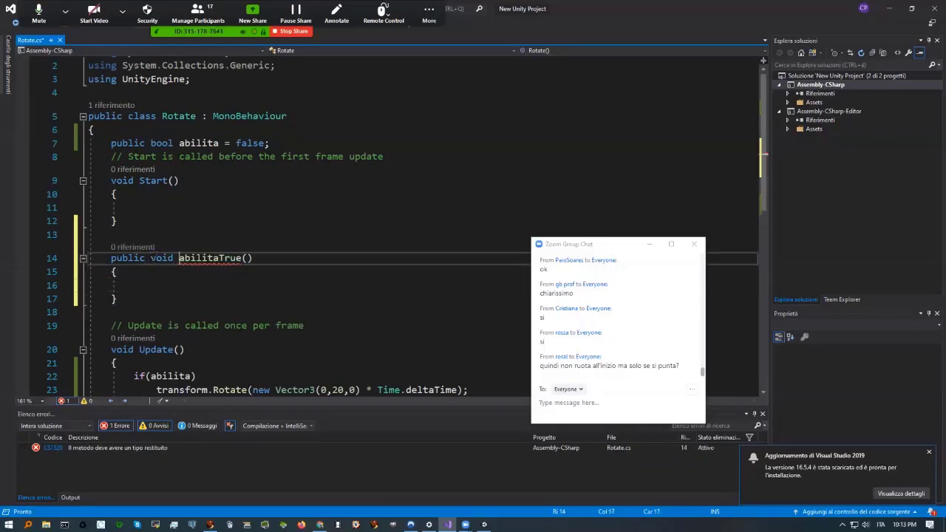
key(Down)
key(Down)
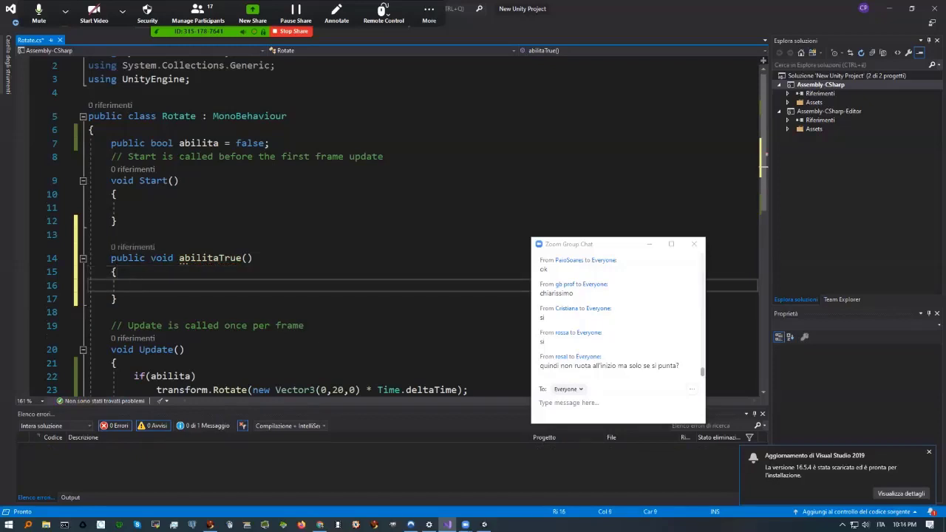
Capitalize the name to AbilitaTrue and make its body set abilita = true;
click(185, 258)
key(BackSpace)
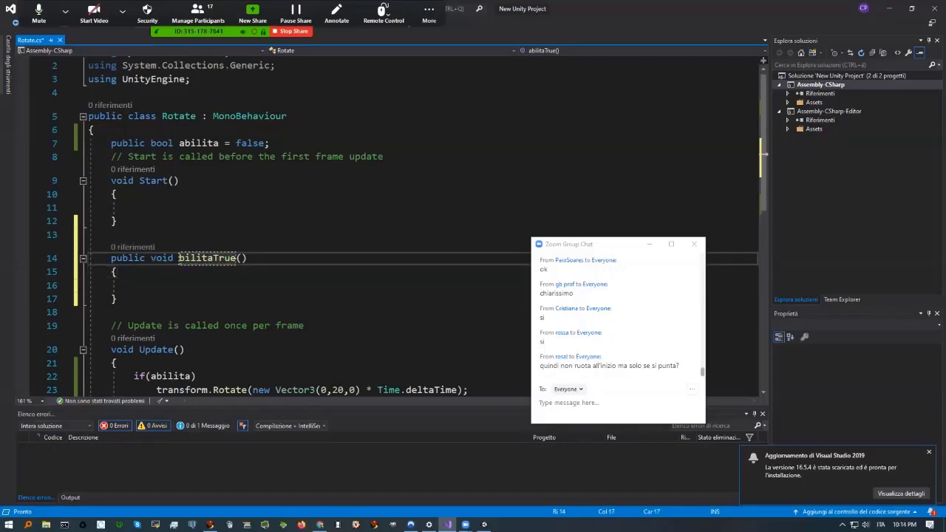
text(A)
key(Down)
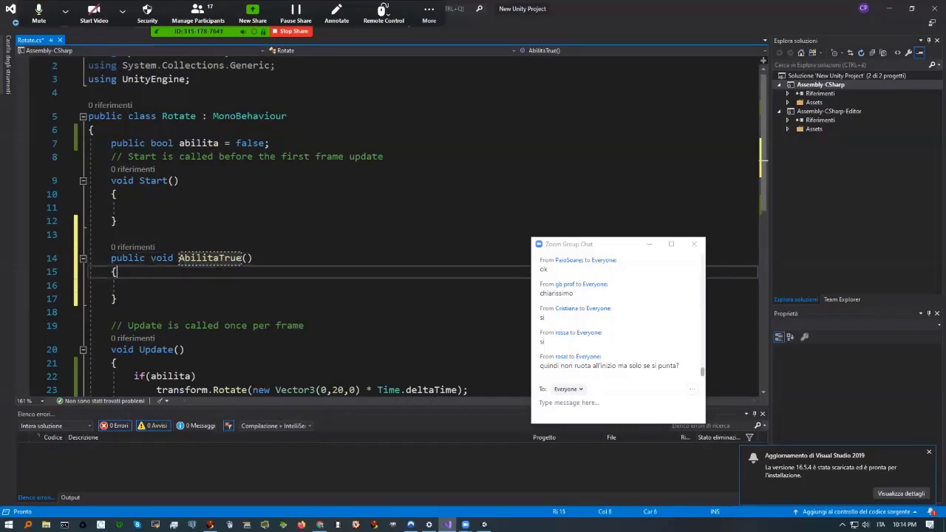
key(Down)
text(abilita )
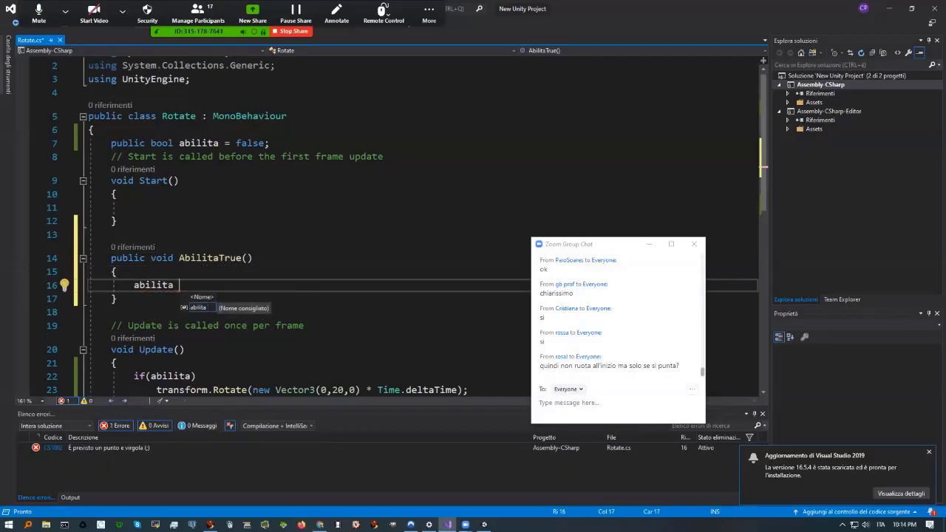
text(= )
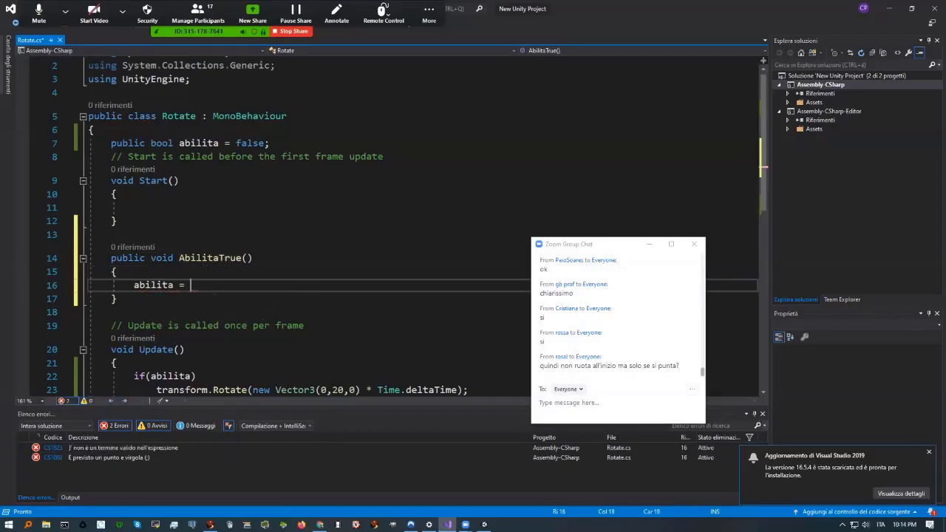
text(True;)
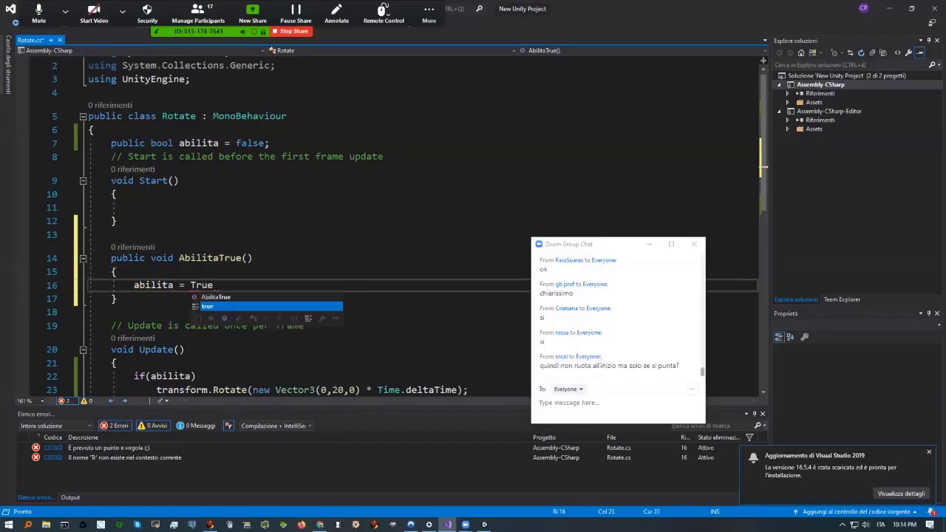
key(Up)
key(Up)
key(Up)
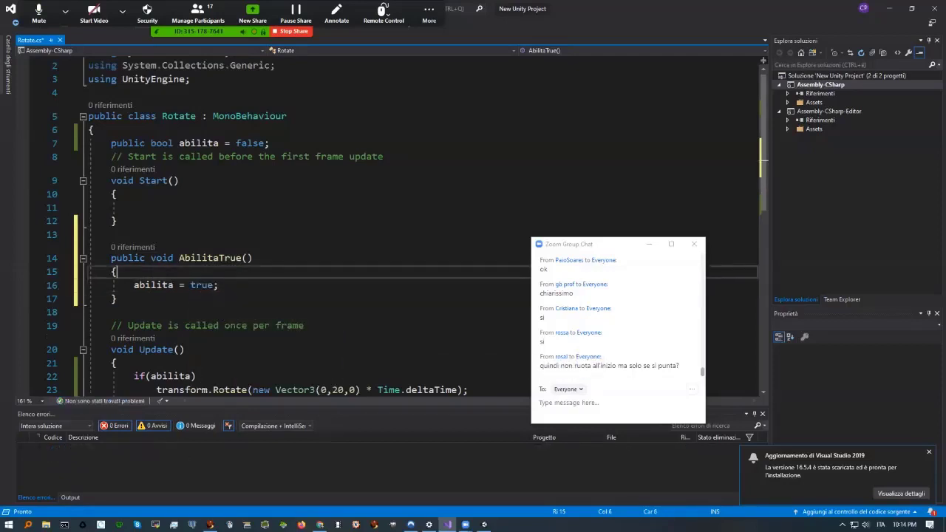
key(Down)
key(Down)
key(Down)
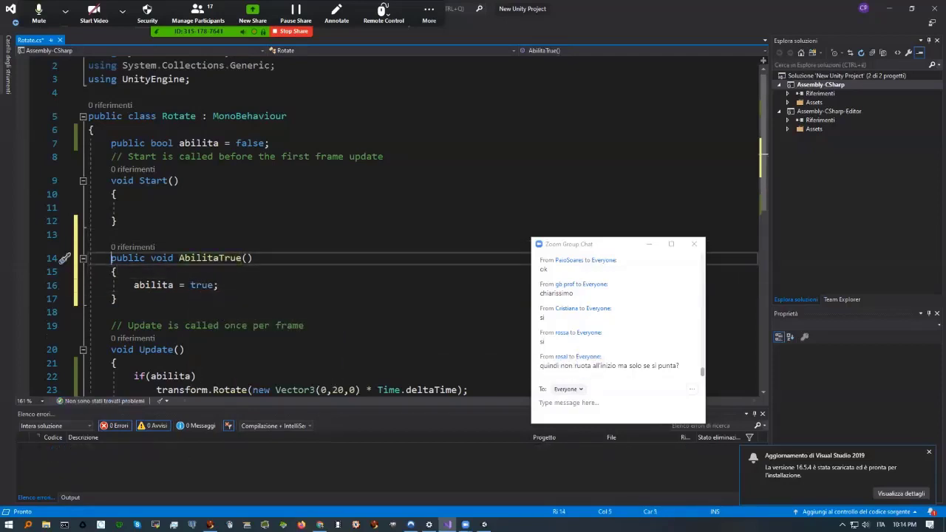
Copy the AbilitaTrue method and paste a duplicate below it
key(Up)
key(Up)
key(shift+Down)
key(shift+Down)
key(shift+Down)
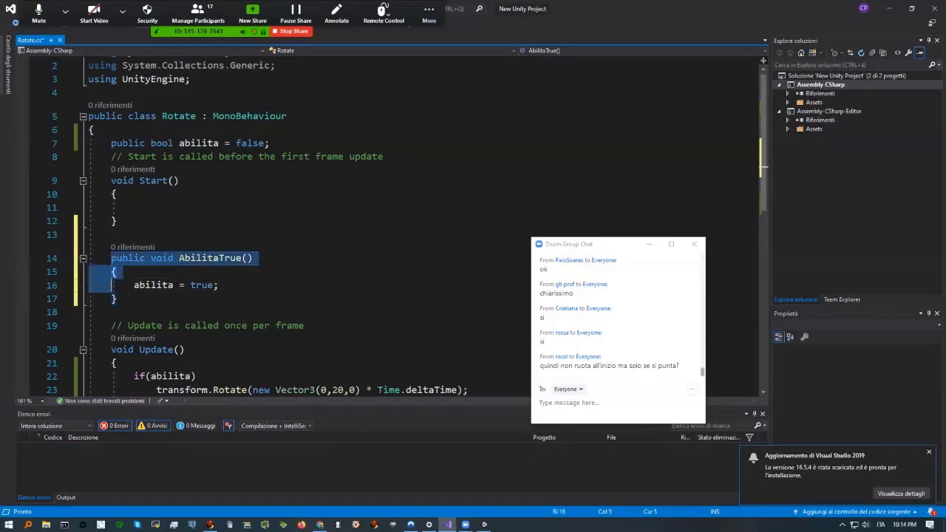
key(shift+Down)
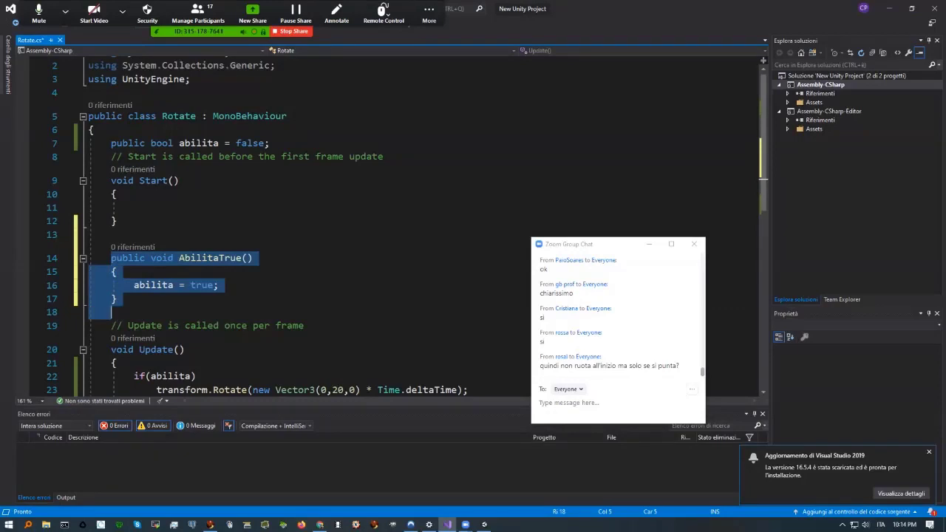
key(ctrl+c)
key(Down)
key(Up)
key(ctrl+v)
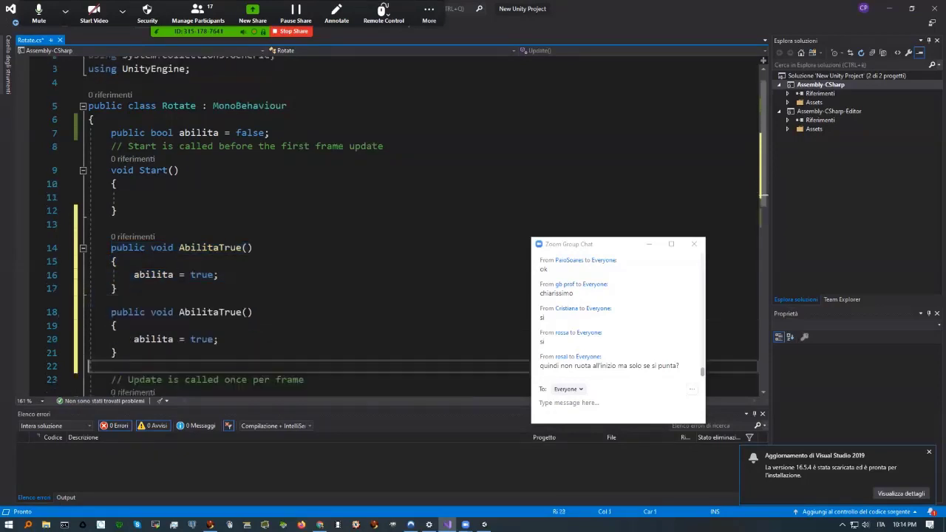
Rename the duplicate to AbilitaFalse and change its assignment to abilita = false
key(Up)
key(Up)
key(Up)
key(Up)
key(Right)
key(Right)
key(Right)
key(Right)
key(Right)
key(Right)
key(Right)
key(Right)
key(Right)
key(Right)
key(Right)
key(Right)
key(Right)
key(Right)
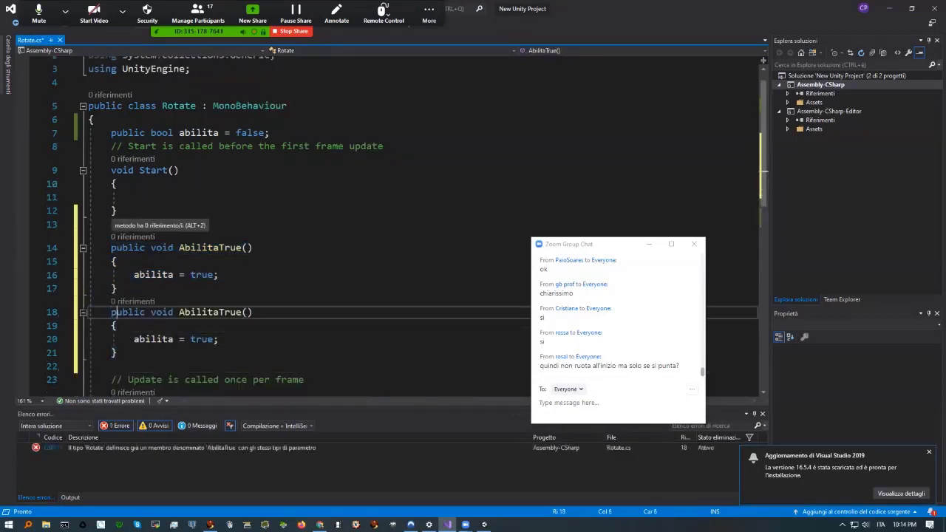
key(Right)
key(Right)
key(Right)
key(Right)
key(Right)
key(Right)
key(Right)
key(Right)
key(Right)
key(Right)
key(Right)
key(Right)
key(Right)
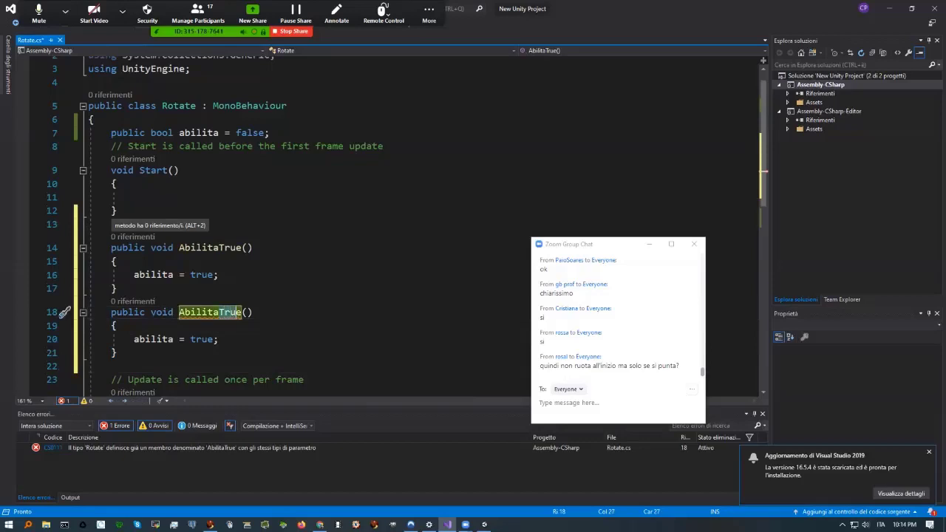
key(BackSpace)
key(BackSpace)
key(BackSpace)
key(BackSpace)
text(False)
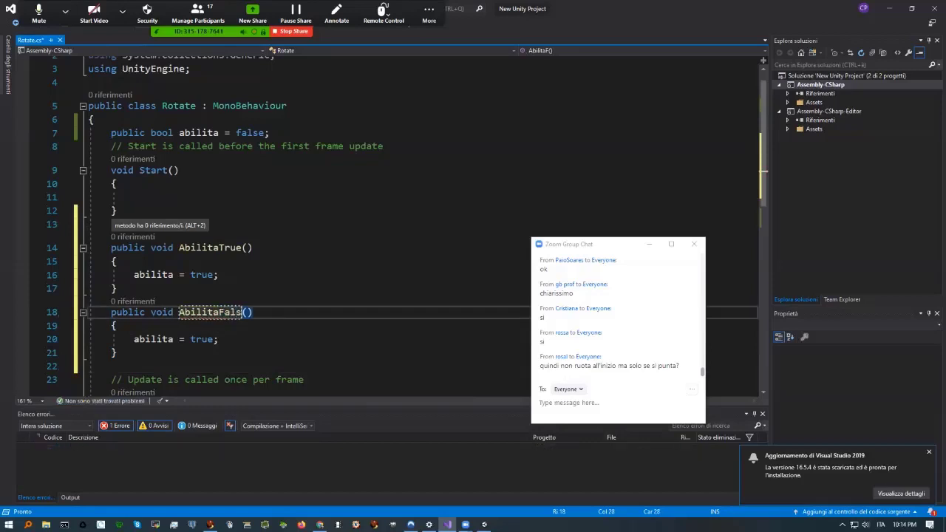
key(Down)
key(Down)
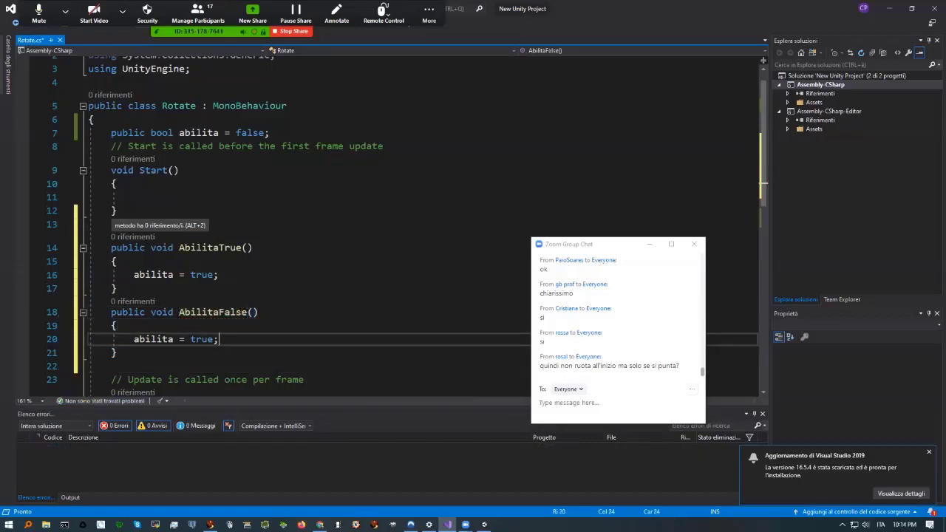
key(Left)
key(shift+Left)
key(shift+Left)
key(shift+Left)
key(shift+Left)
text(false)
key(Escape)
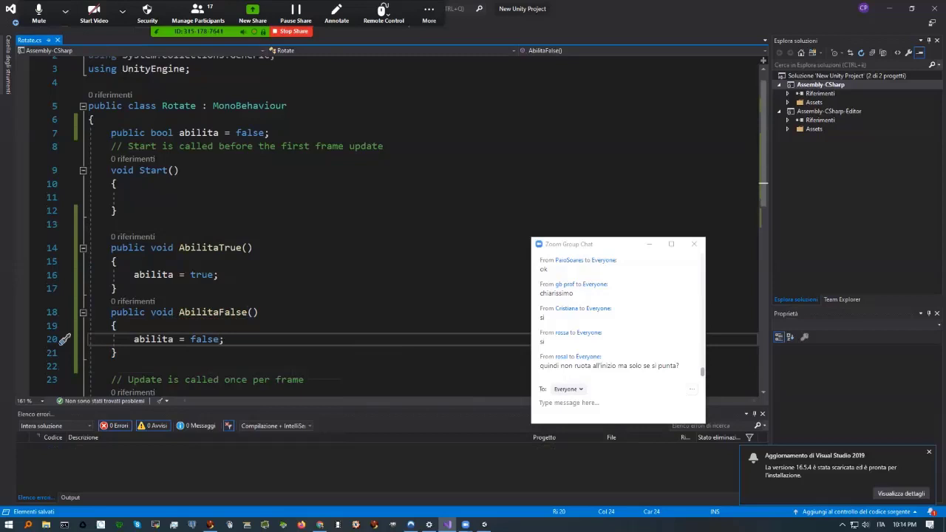
Open and dismiss the meeting's extra options, then select the word false on line 20
click(429, 14)
click(429, 13)
click(429, 13)
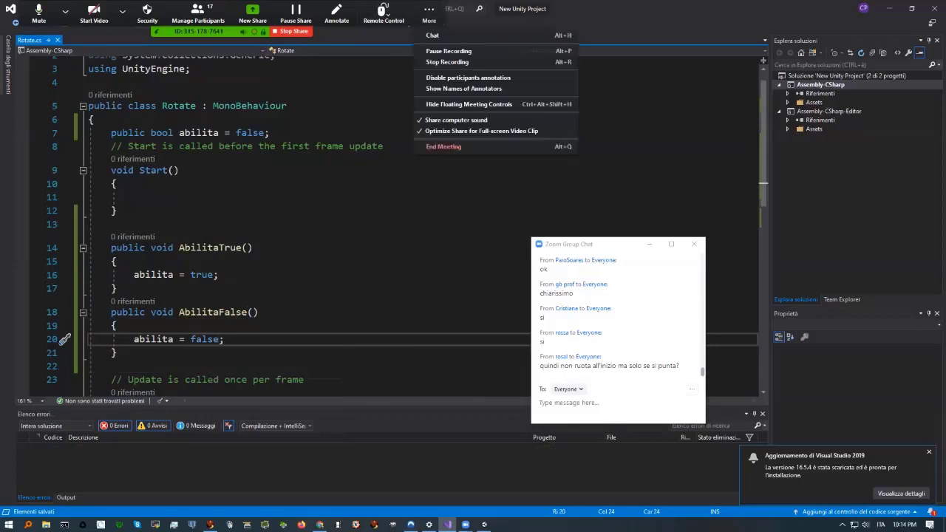
key(Escape)
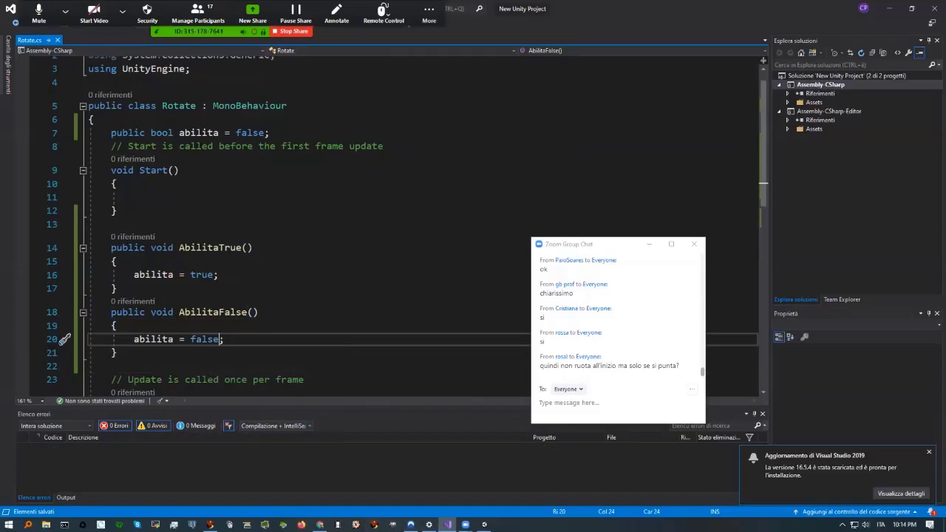
key(ctrl+shift+Left)
click(485, 525)
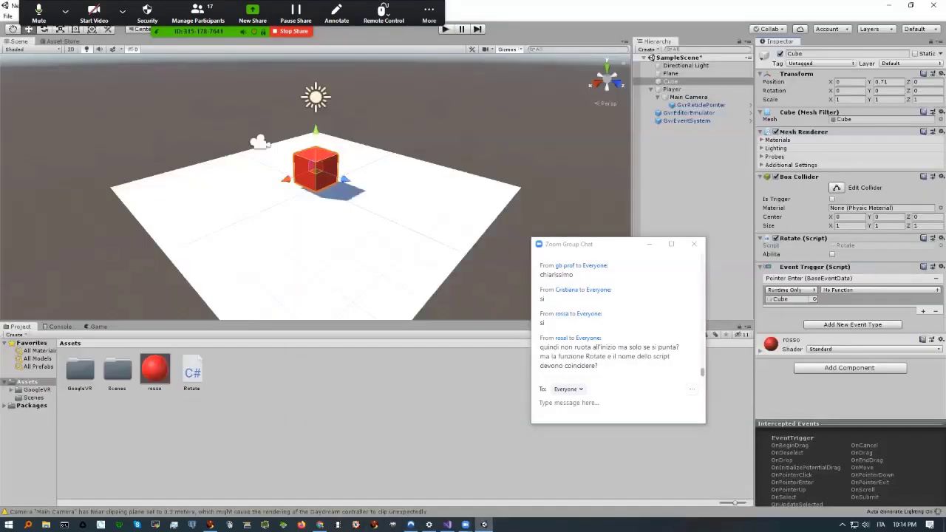
click(429, 15)
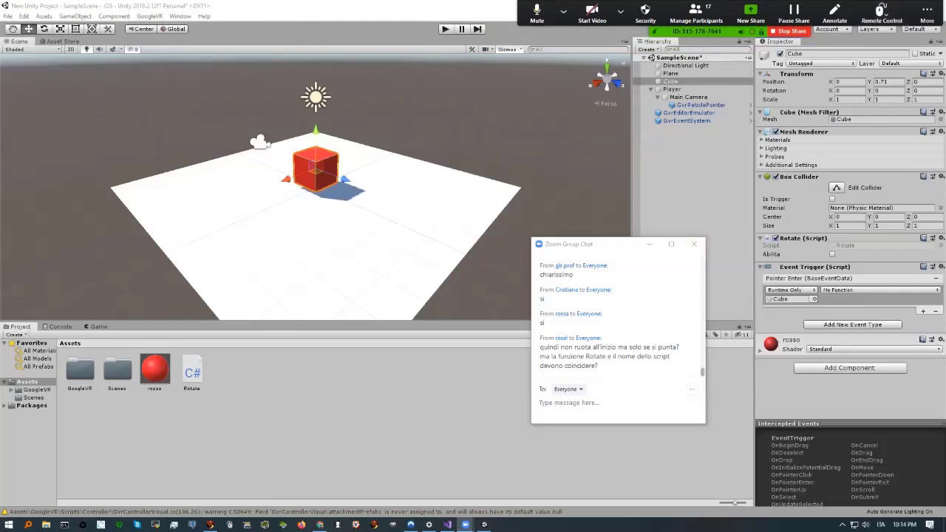
click(879, 290)
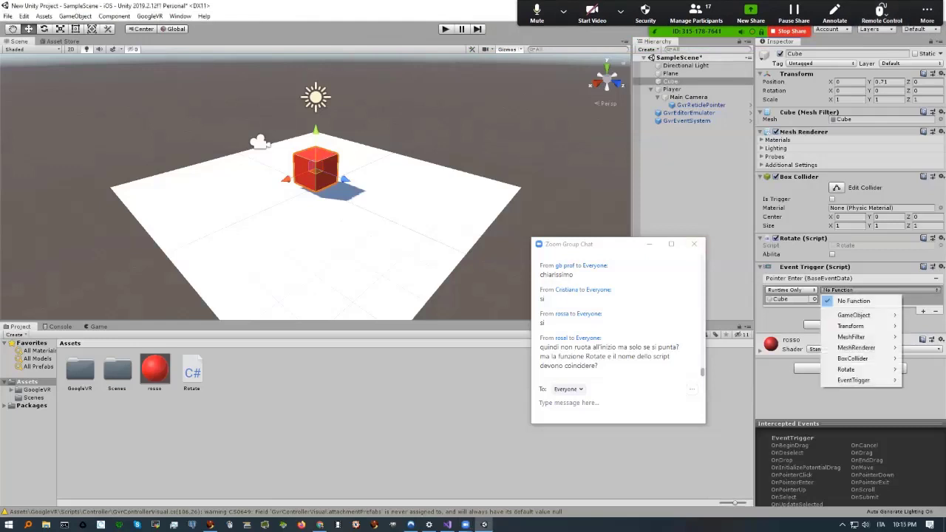
mouse_move(850, 370)
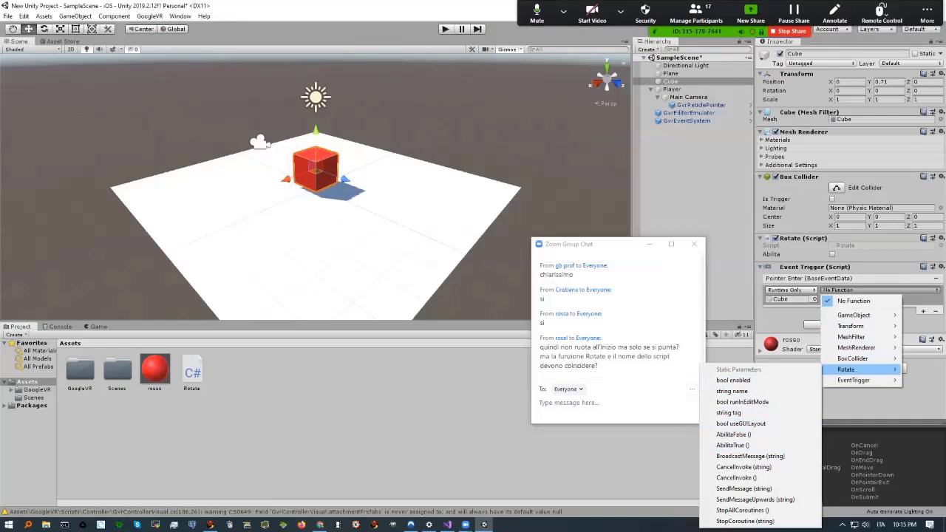
key(Escape)
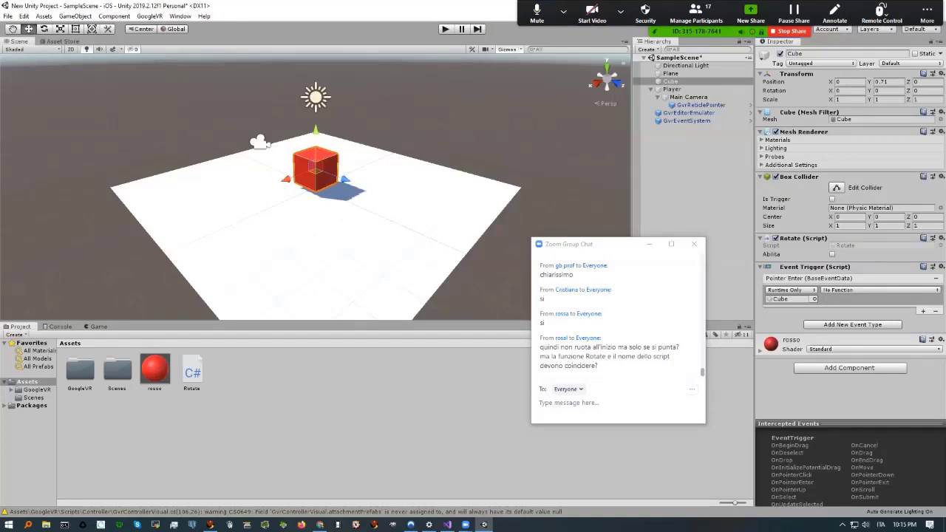
key(alt+Tab)
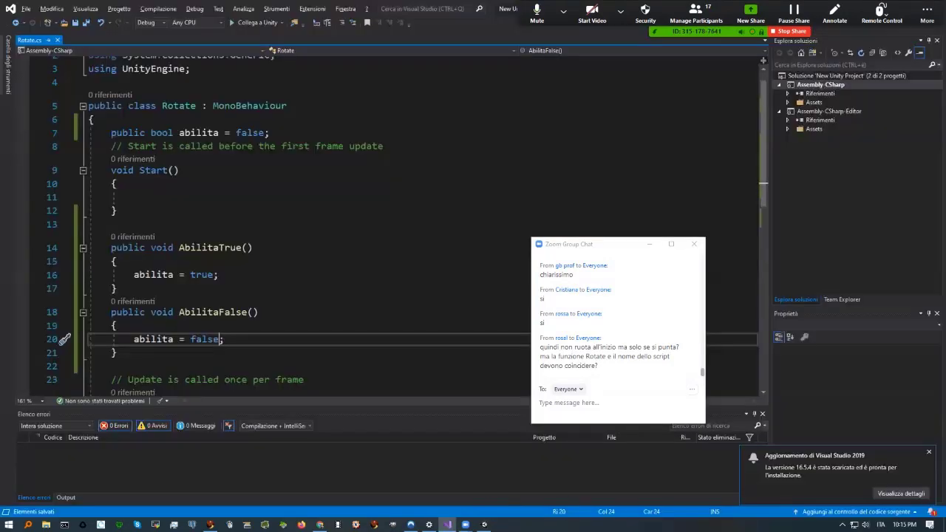
Select the Rotate class name in Visual Studio, then switch back to the Unity editor
double_click(179, 106)
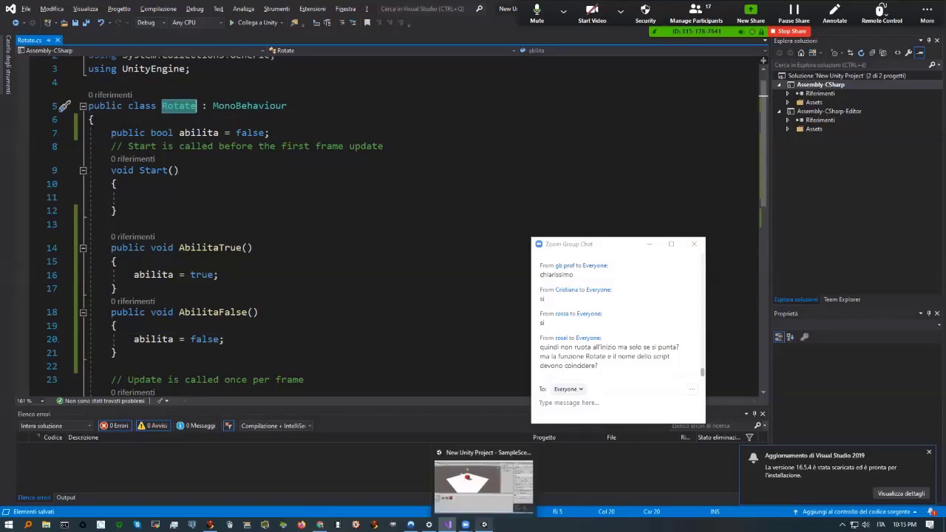
mouse_move(429, 525)
mouse_move(484, 481)
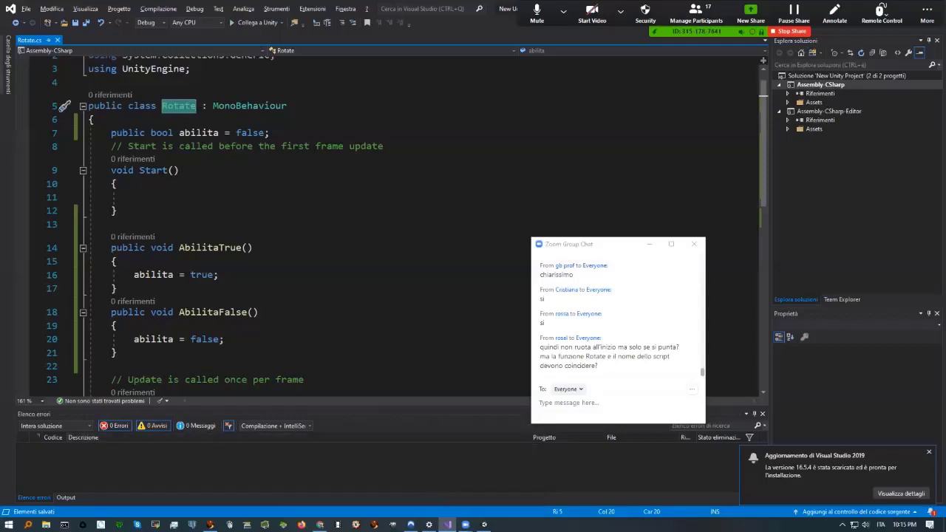
click(485, 525)
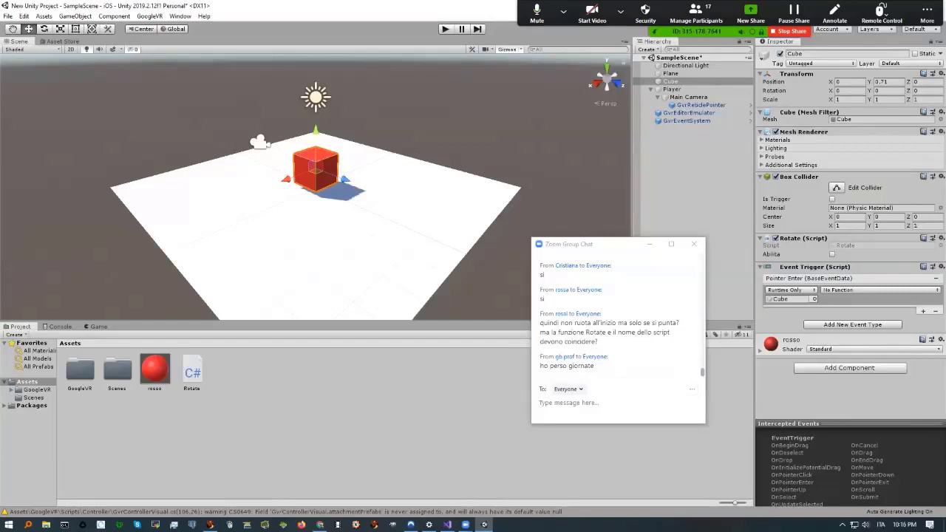
Set the Pointer Enter response to call Rotate.AbilitaTrue
click(879, 289)
mouse_move(858, 315)
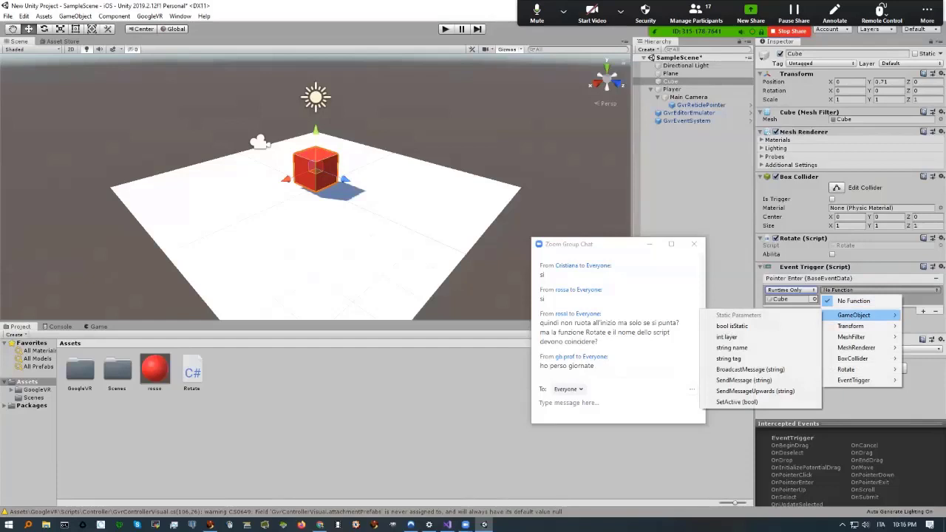
mouse_move(847, 369)
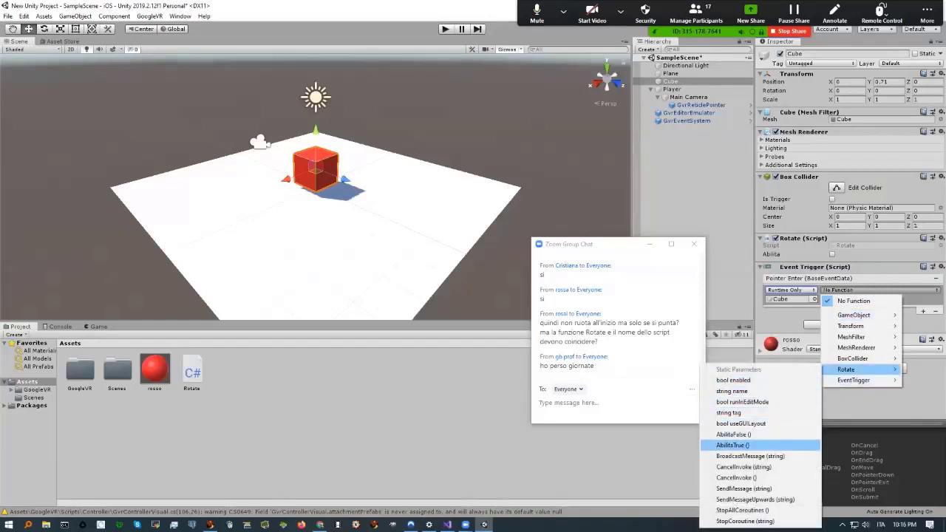
click(732, 445)
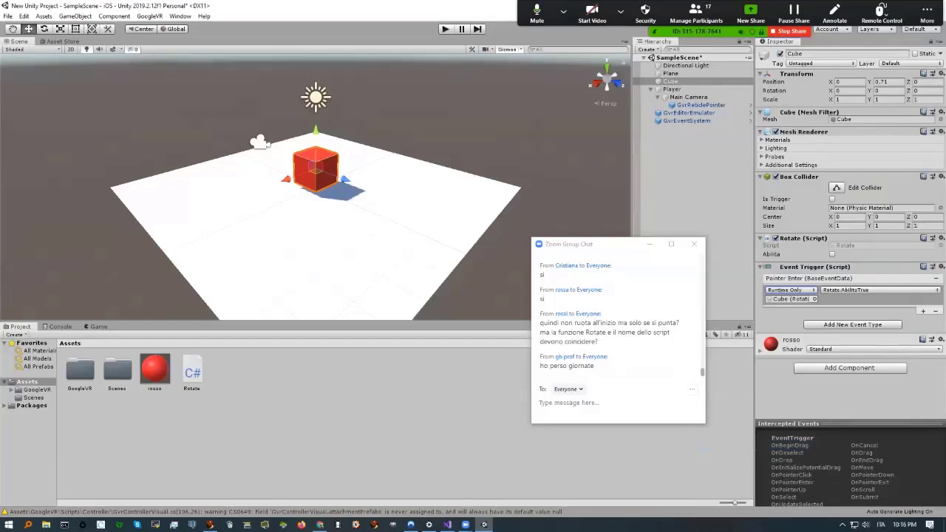
Add a Pointer Exit event calling Rotate.AbilitaFalse, then enter Play mode
click(853, 325)
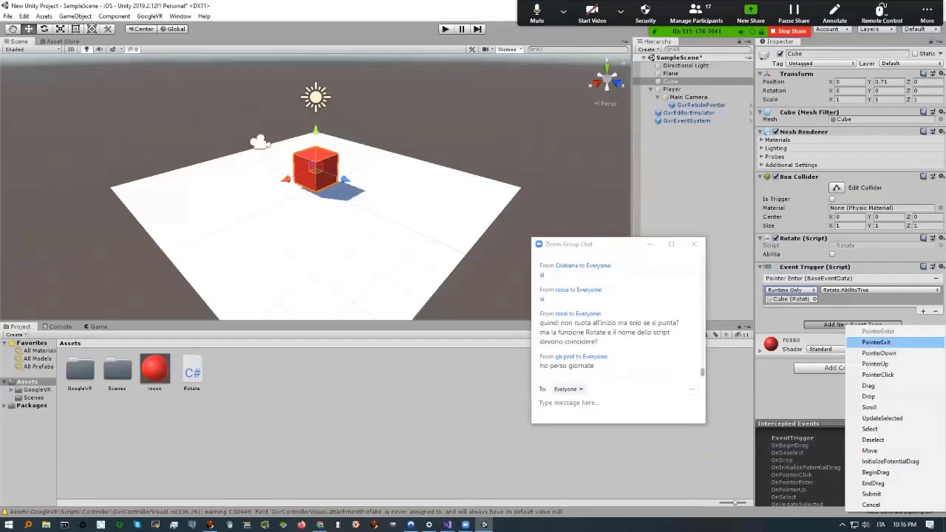
click(877, 342)
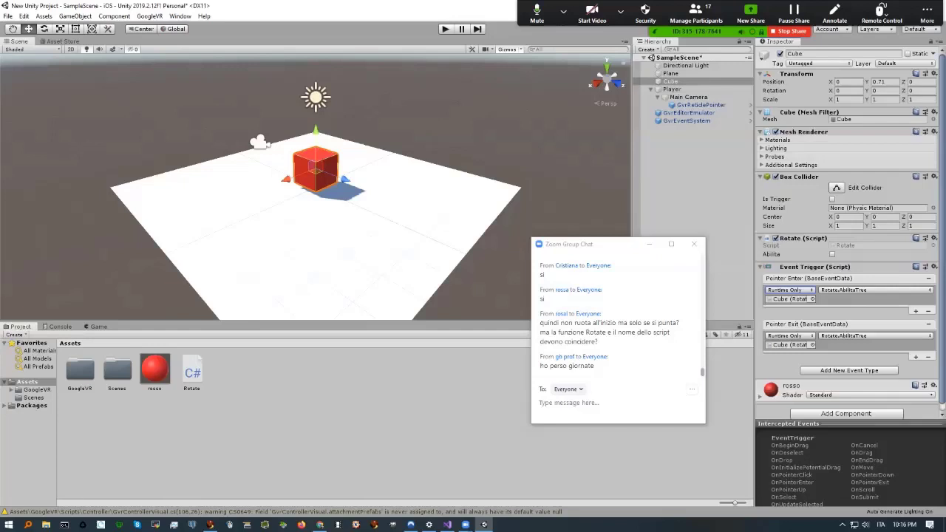
click(876, 335)
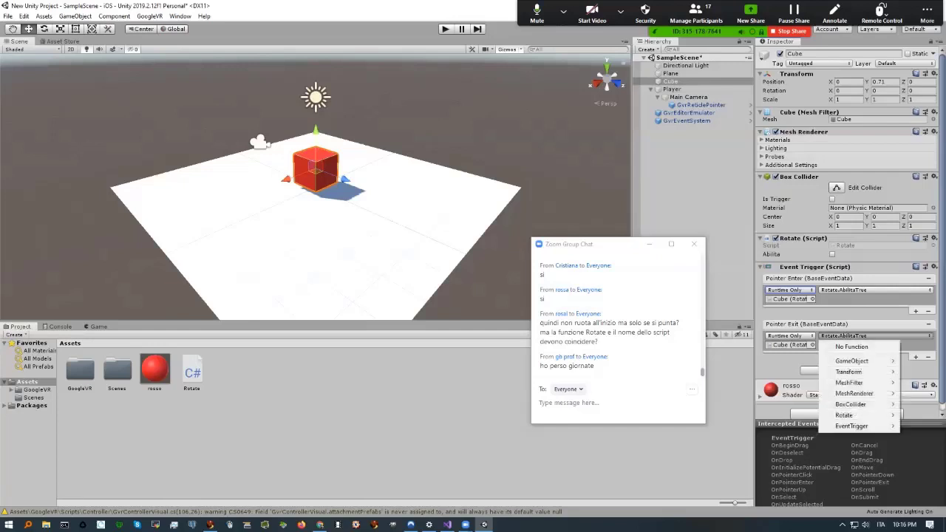
mouse_move(858, 415)
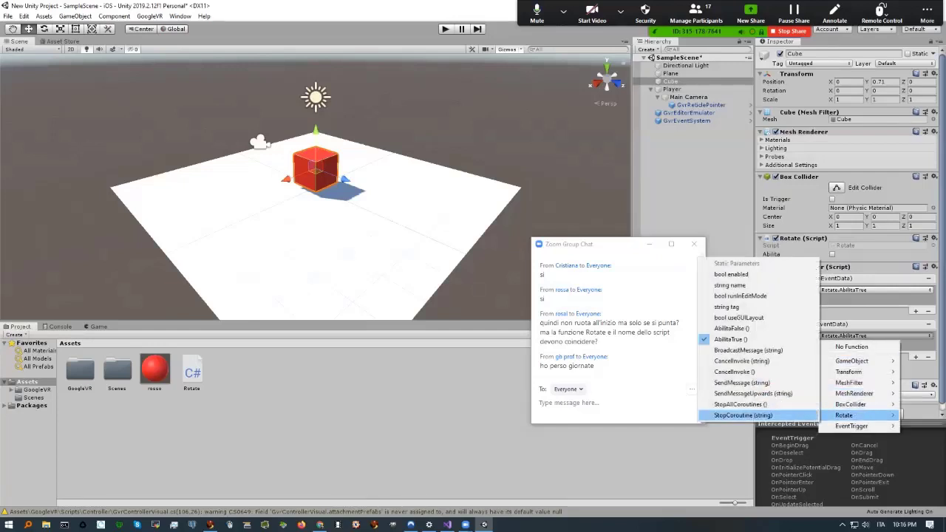
click(732, 328)
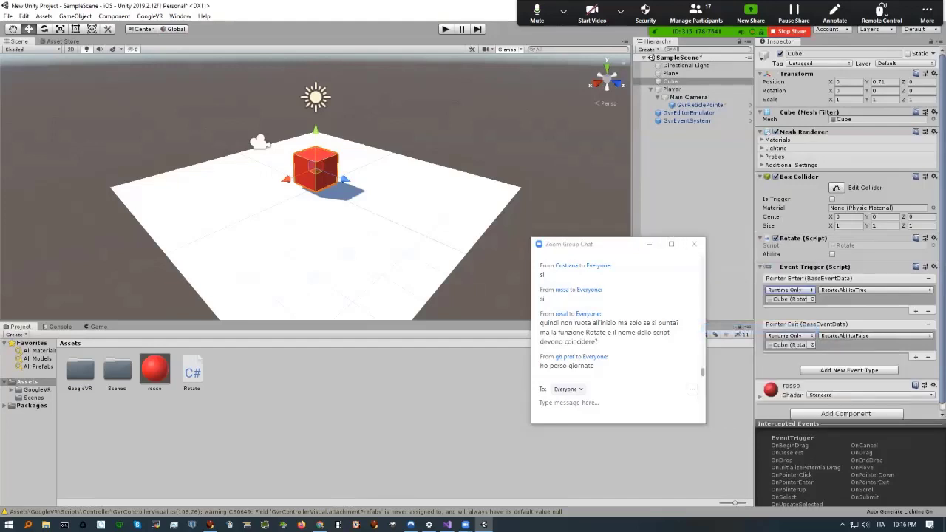
drag(577, 244, 595, 268)
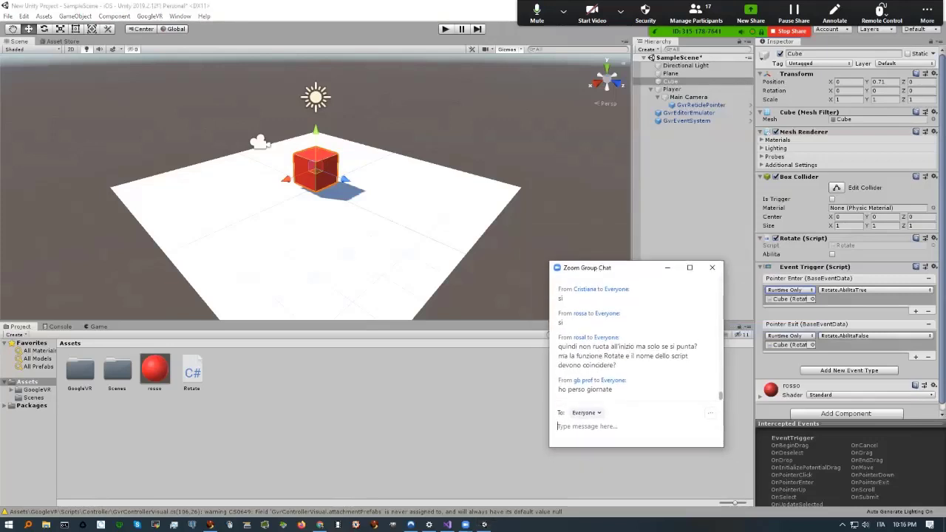
click(446, 29)
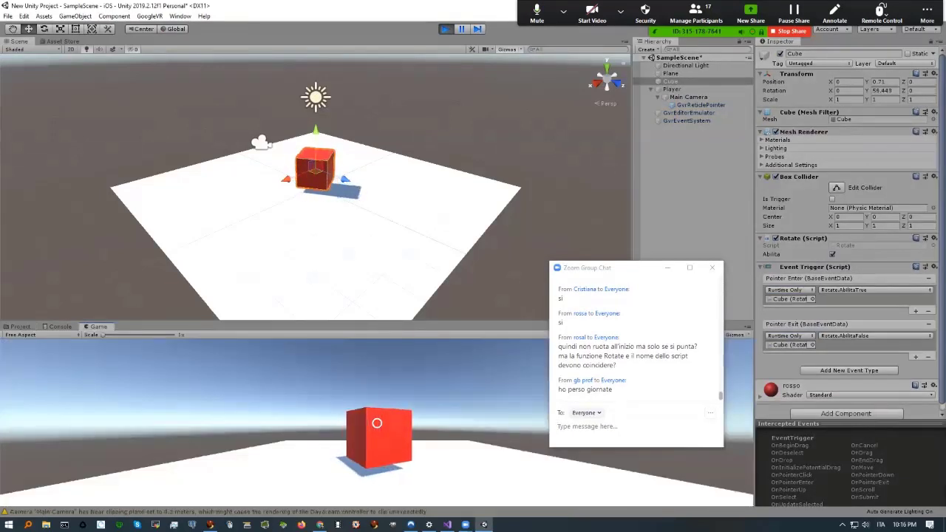
Aim the view on and off the cube to confirm it spins only while targeted, then stop playing
key(alt)
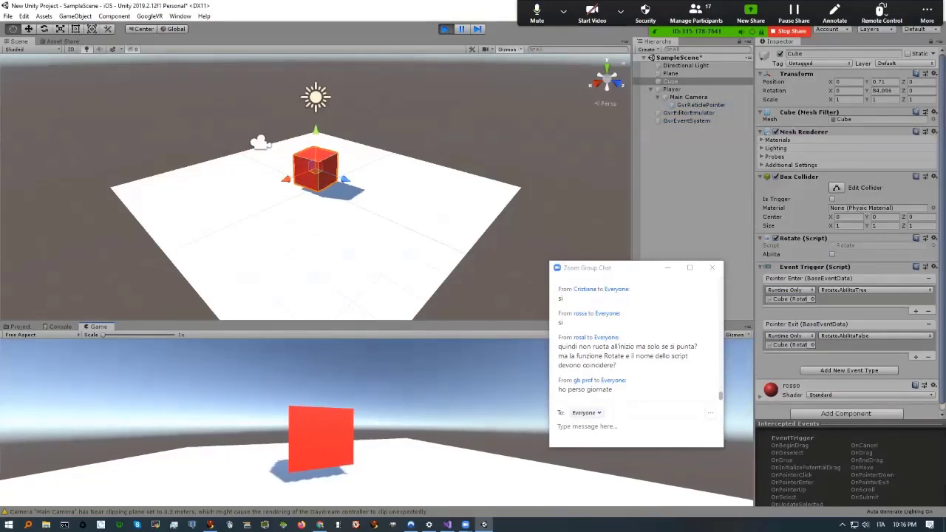
key(alt)
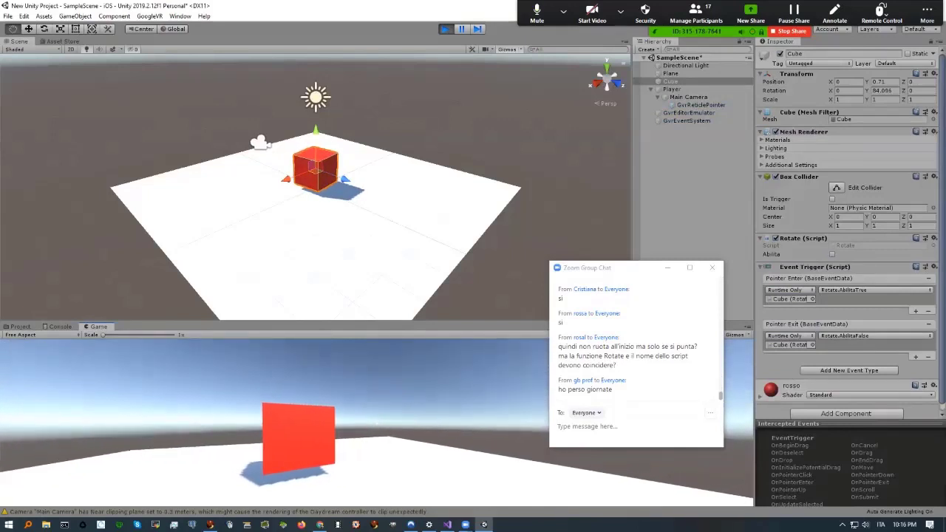
key(alt)
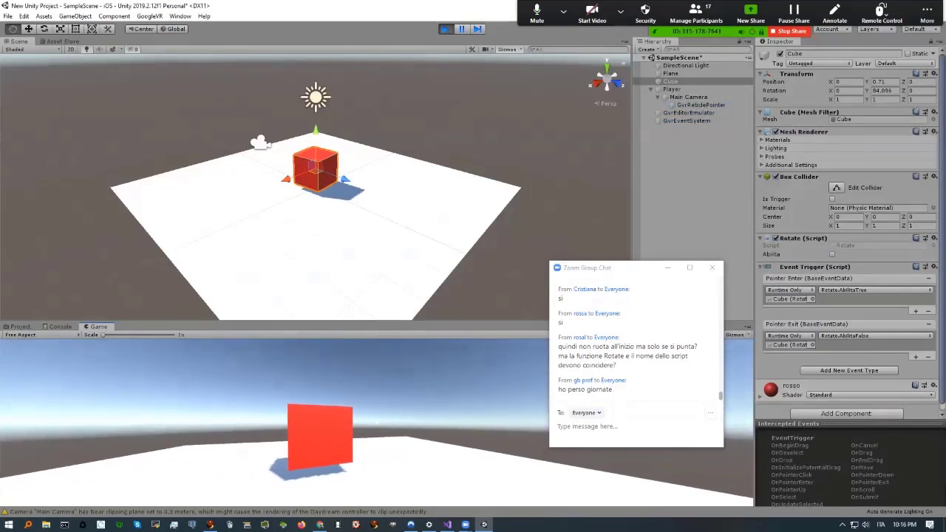
key(alt)
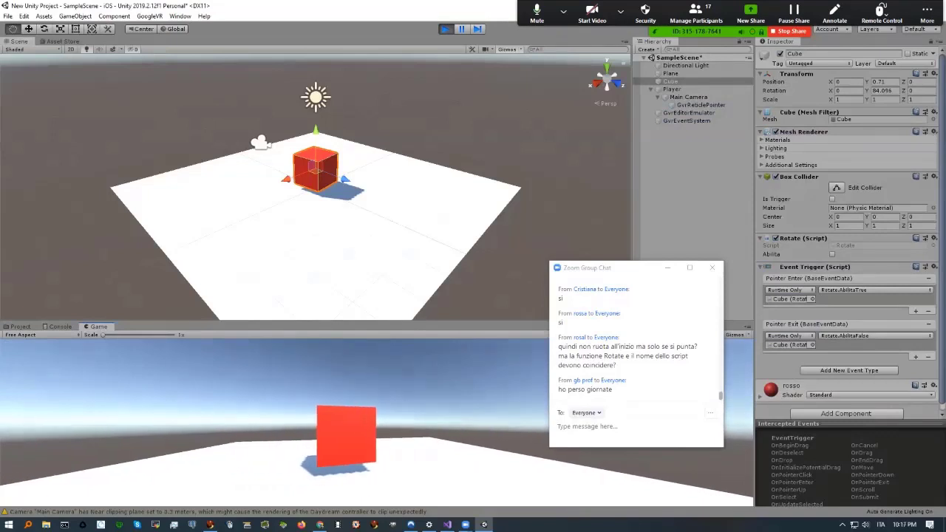
key(alt)
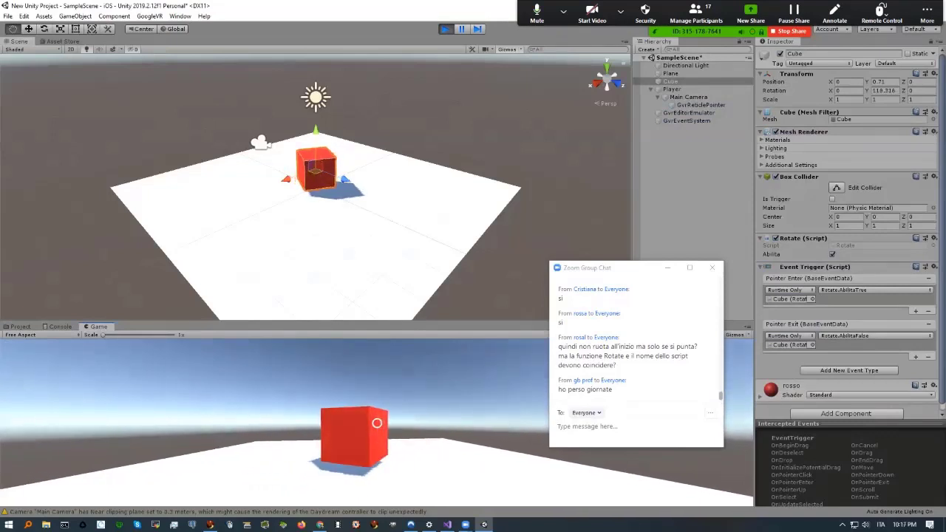
key(alt)
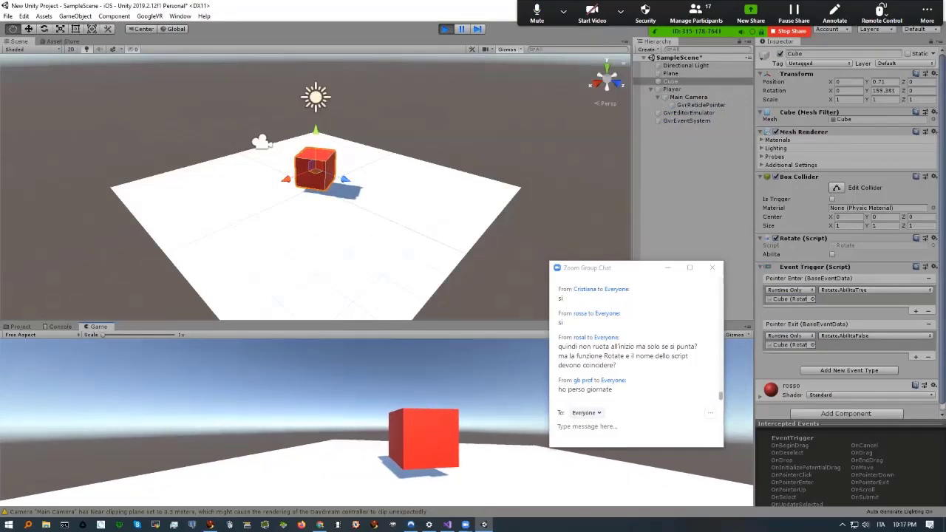
key(alt)
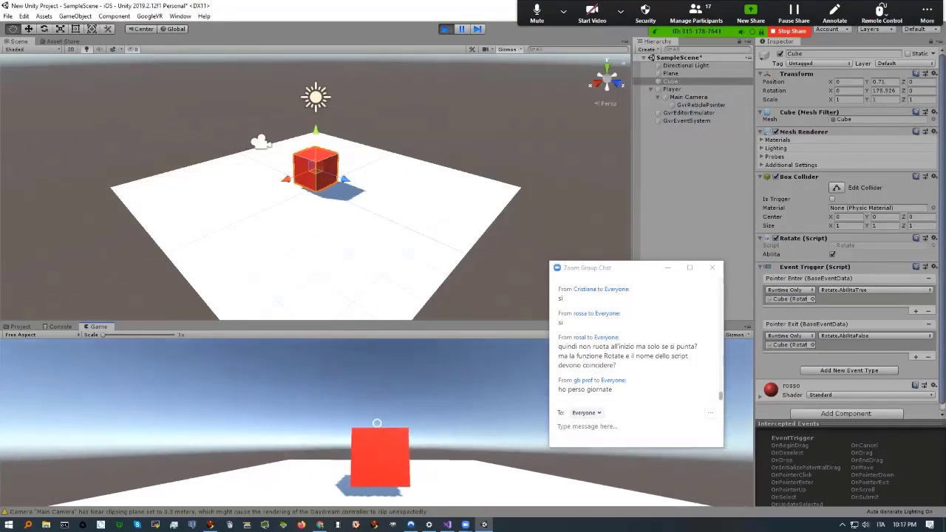
key(alt)
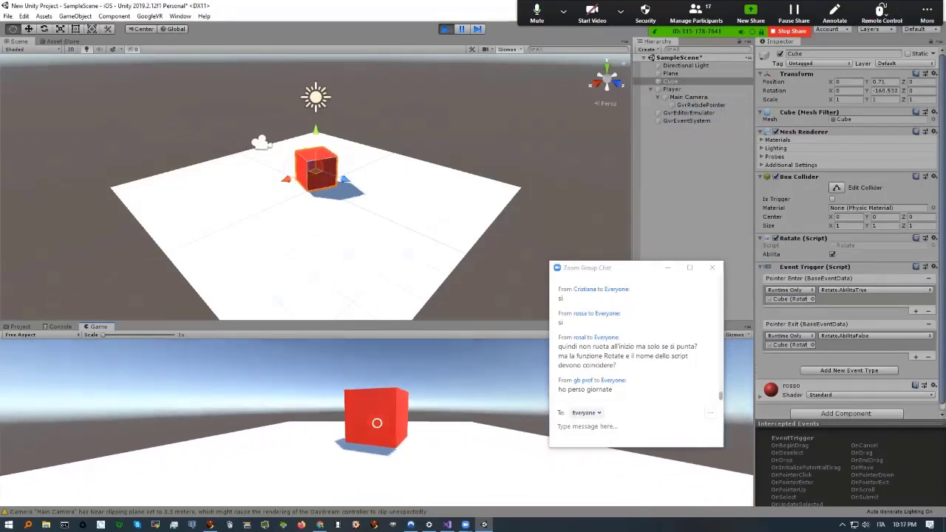
key(alt)
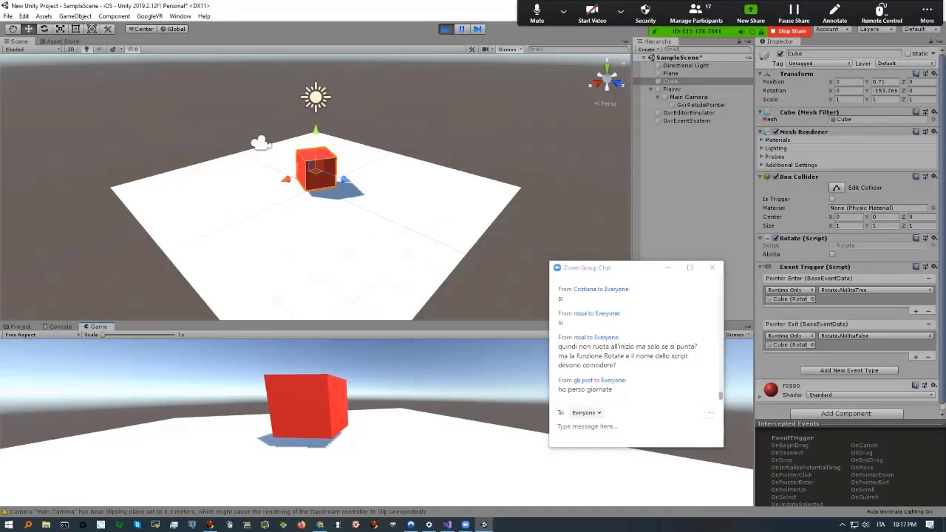
key(ctrl+p)
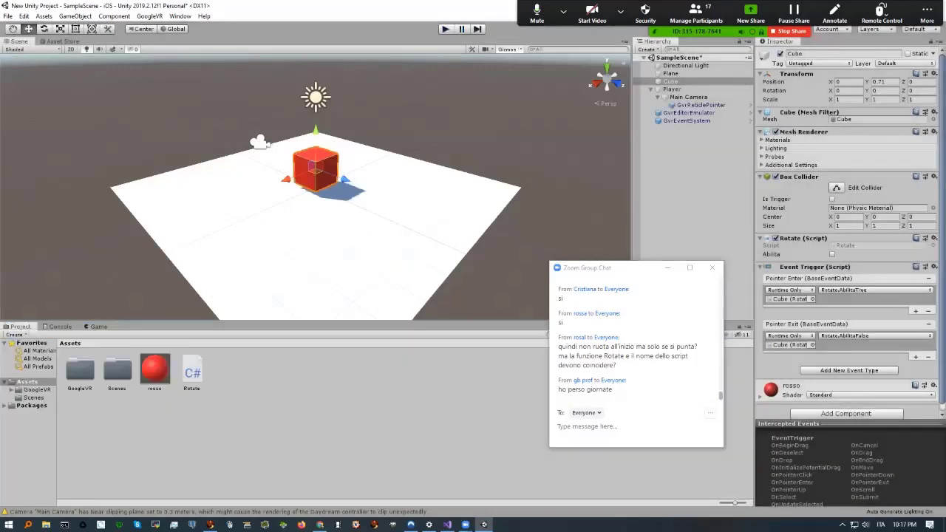
Add a Pointer Click event to the cube's Event Trigger, then return to Rotate.cs in Visual Studio
drag(613, 262, 592, 252)
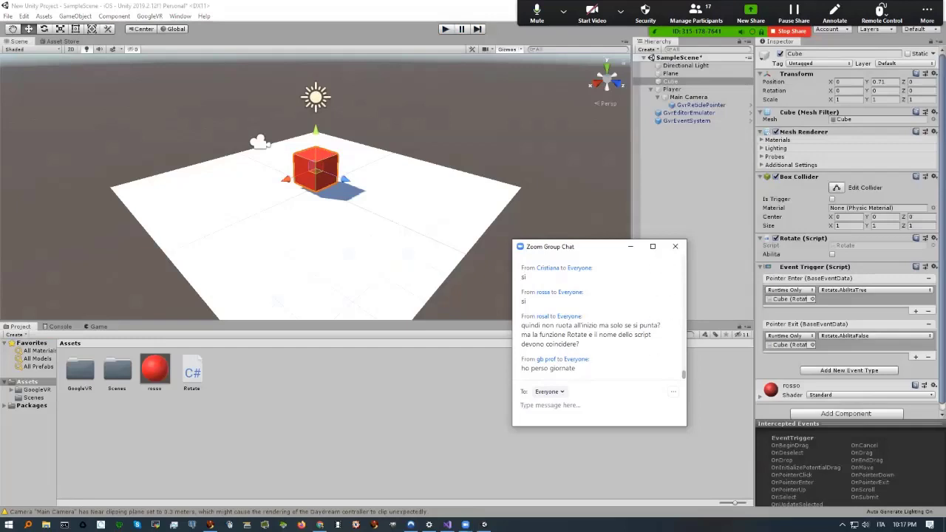
click(849, 370)
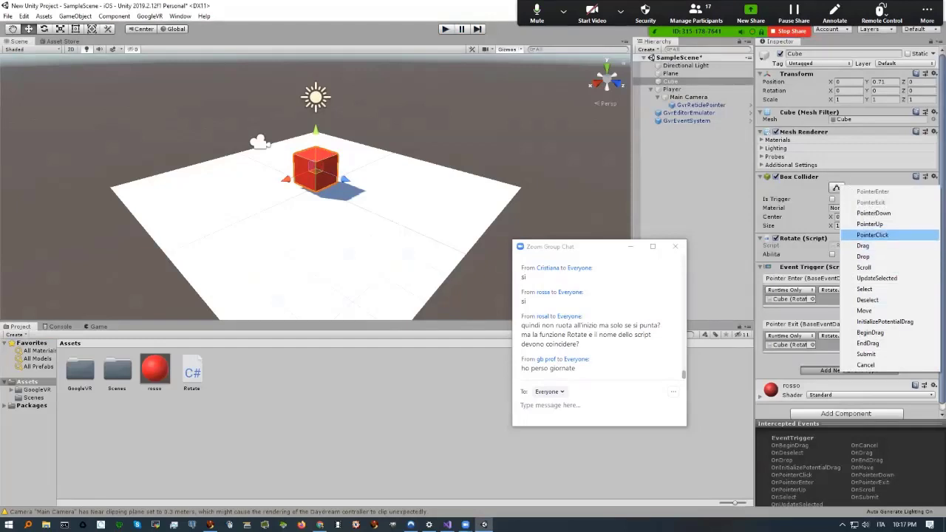
click(872, 234)
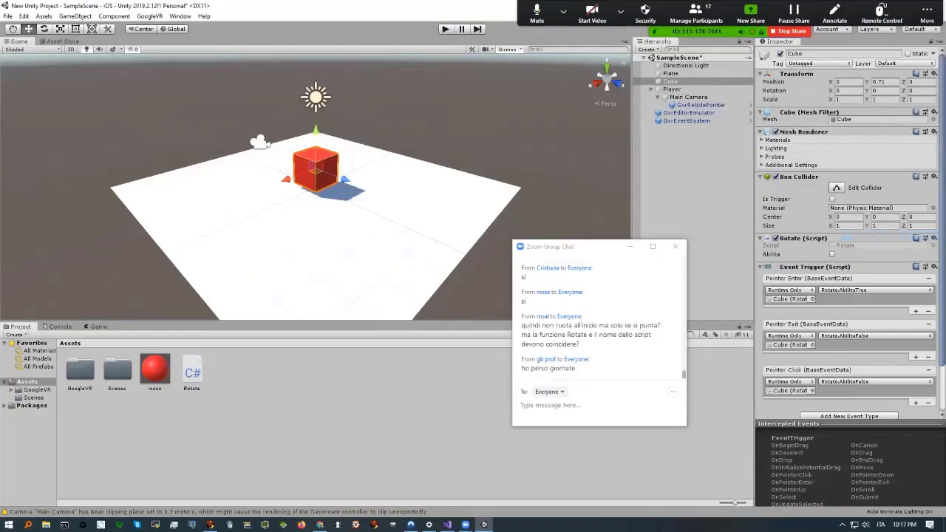
click(876, 382)
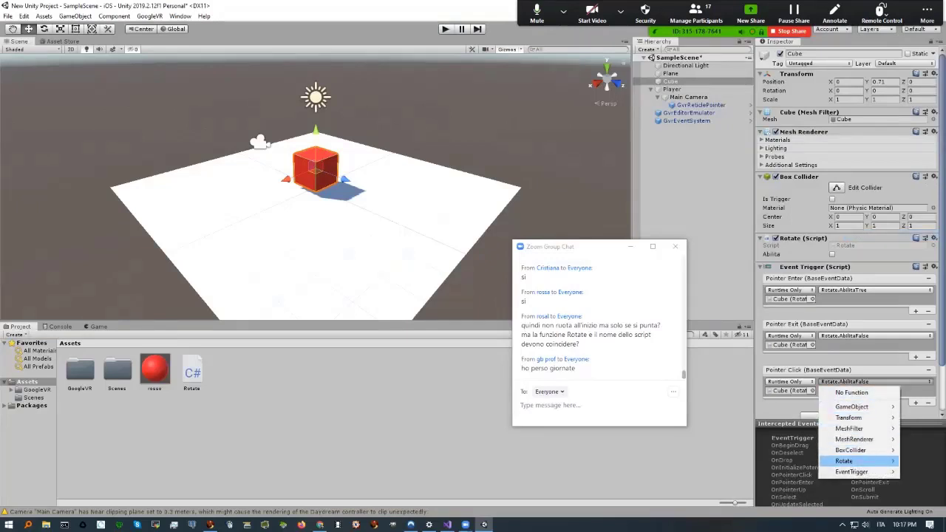
mouse_move(844, 461)
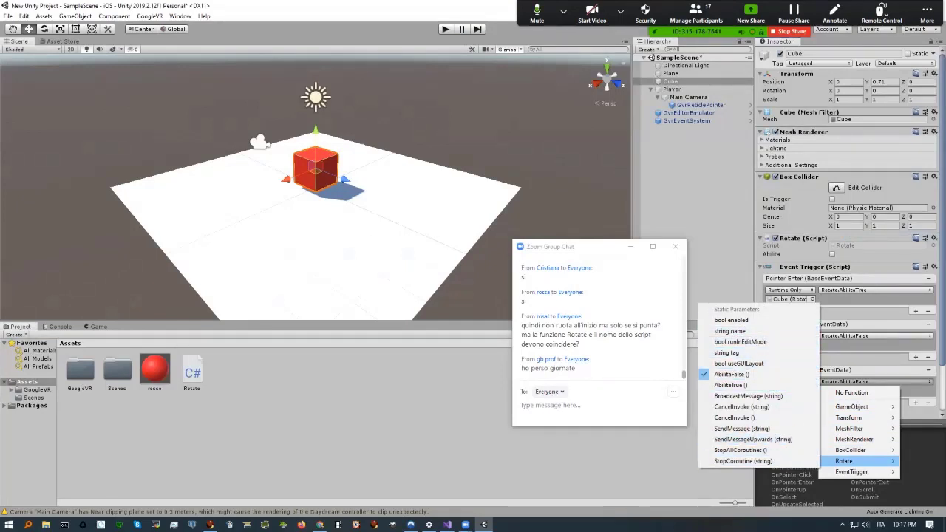
key(Escape)
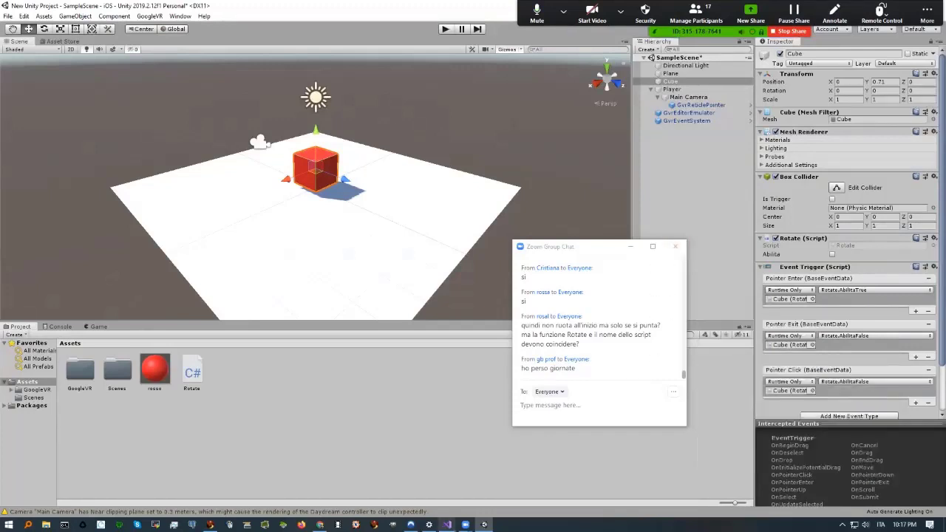
click(447, 525)
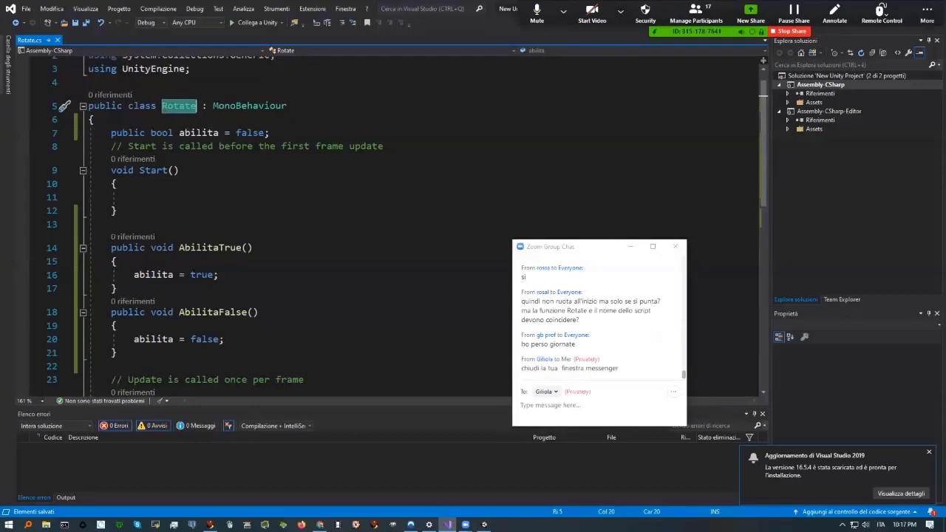
Add a public void AumentaVelocita() method below AbilitaFalse whose body is 'speed += 10;'
scroll(407, 227, down, 2)
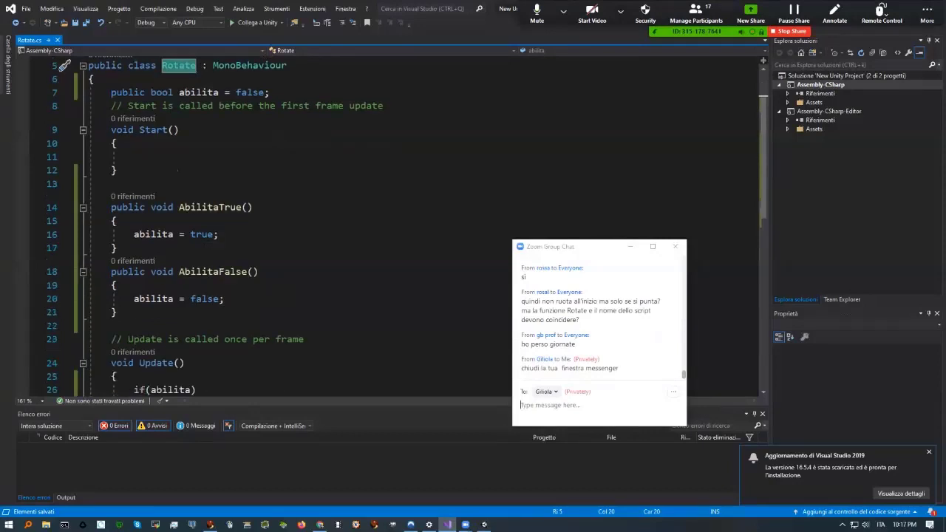
click(118, 272)
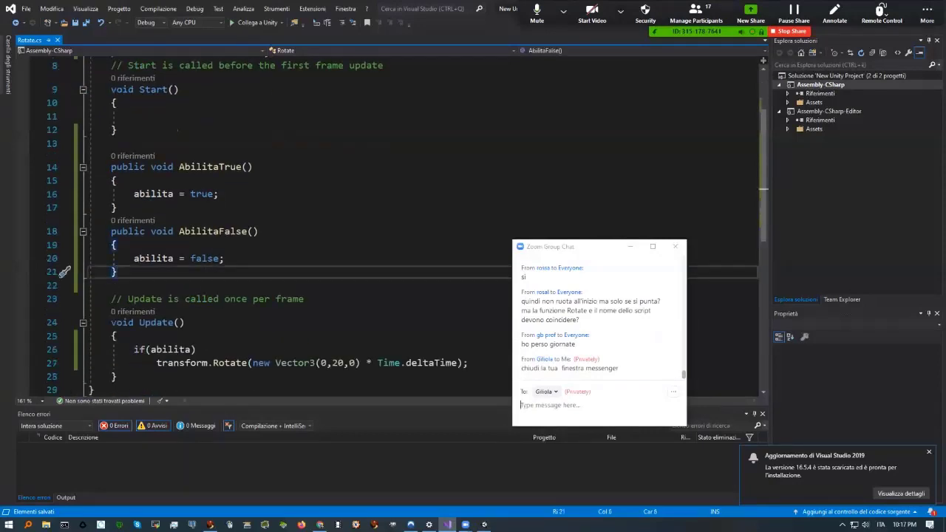
key(Return)
text(public void )
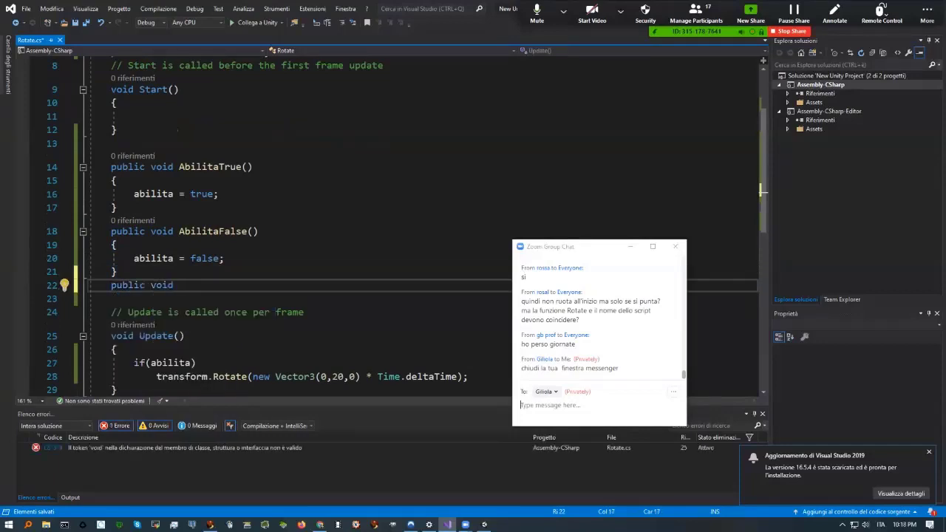
text(AumentaVelocit)
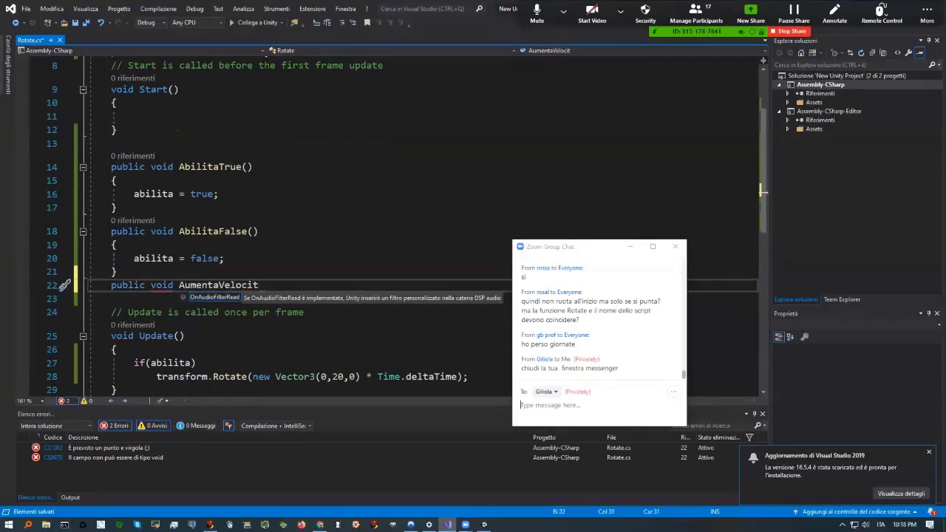
text(a())
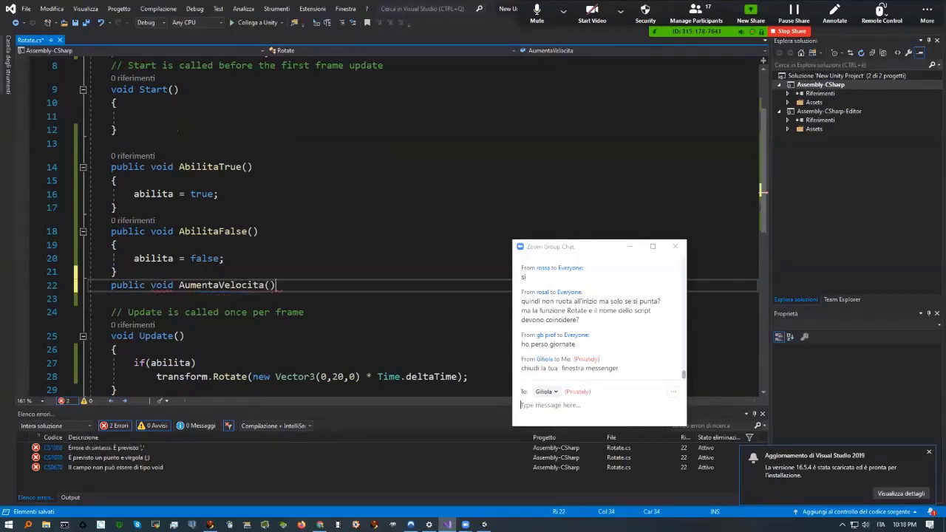
key(Return)
text({)
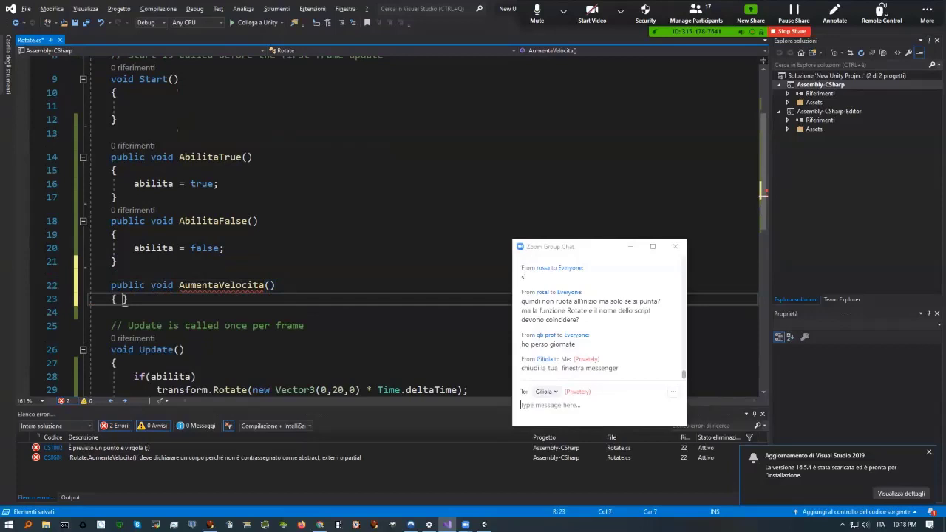
key(Return)
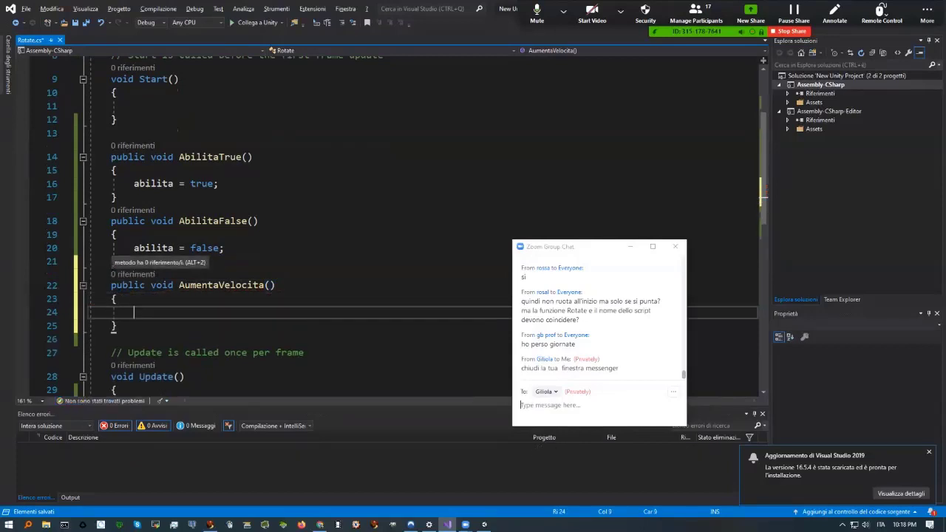
text(speed)
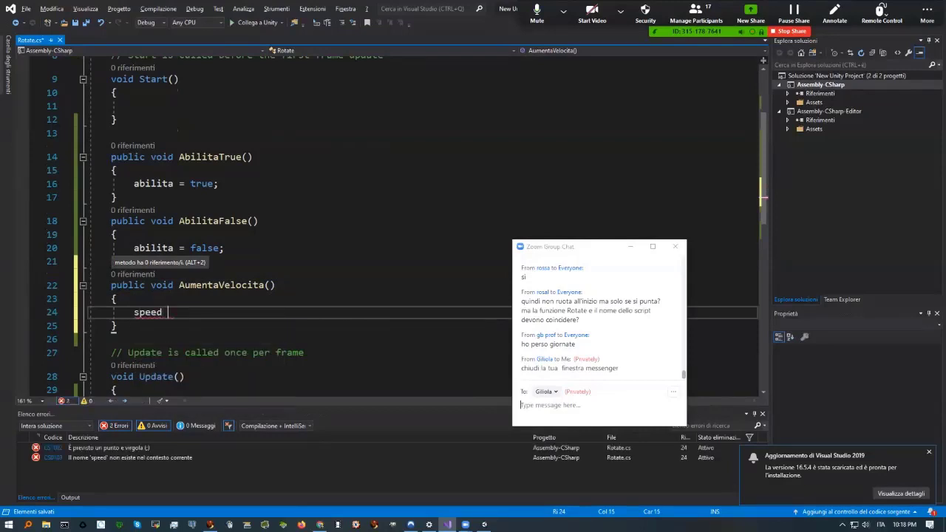
text( +=)
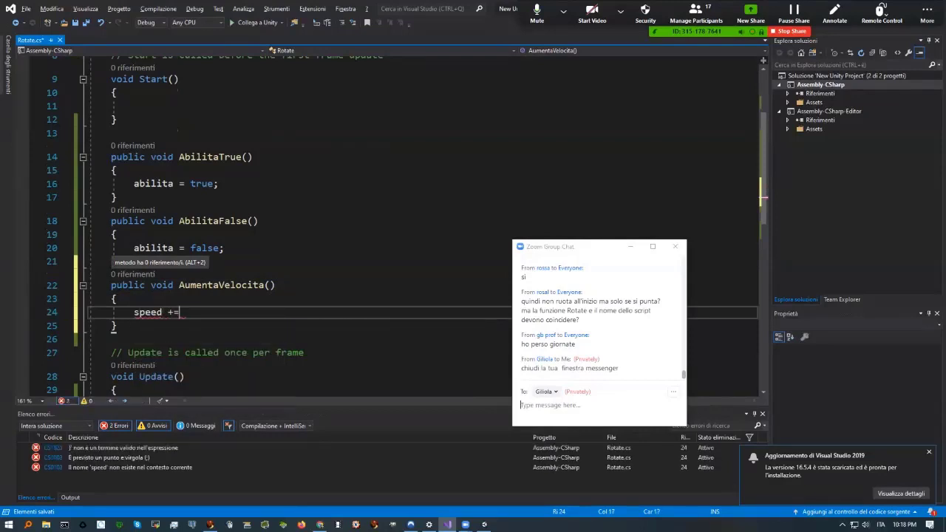
text( 10;)
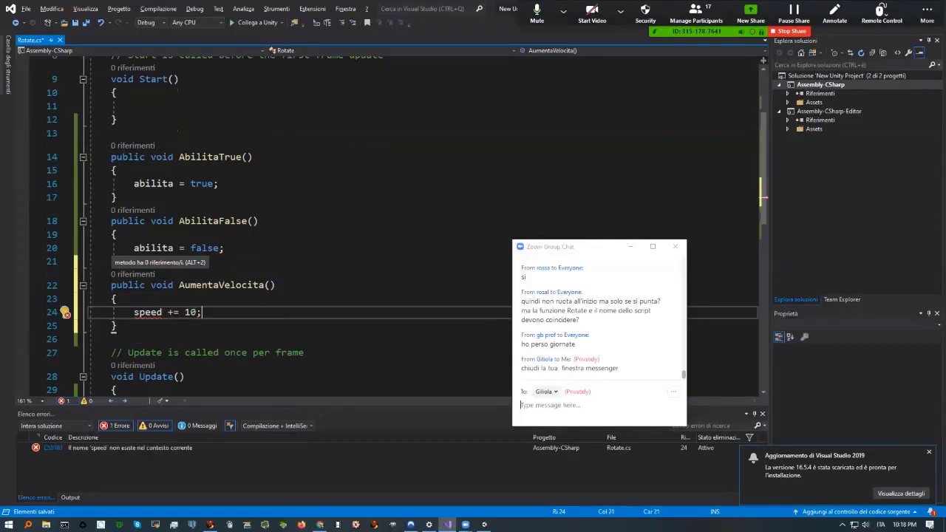
Drag the Zoom chat window away from the code
click(179, 312)
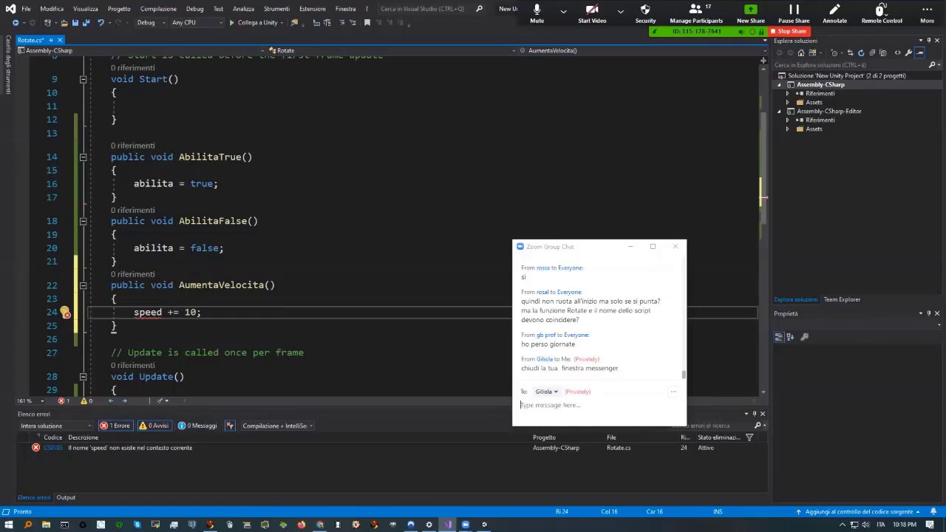
drag(562, 247, 760, 317)
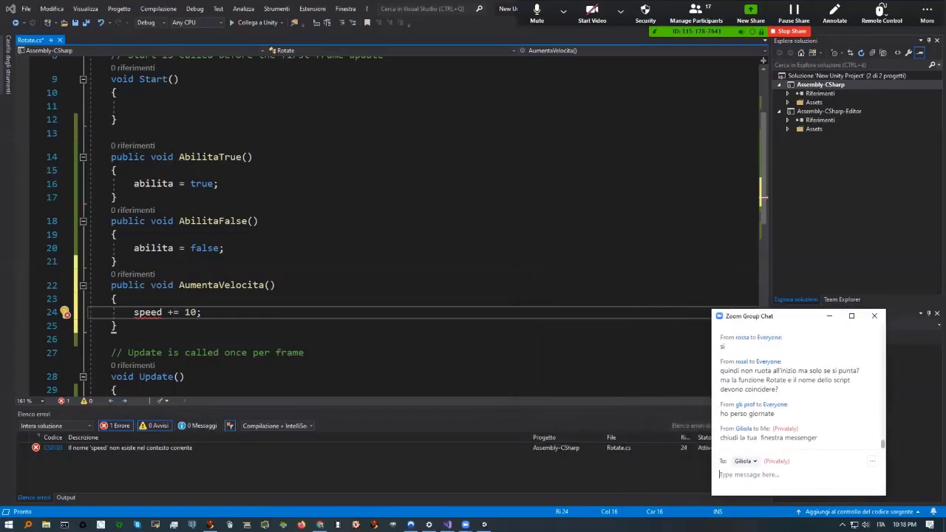
drag(739, 321, 804, 317)
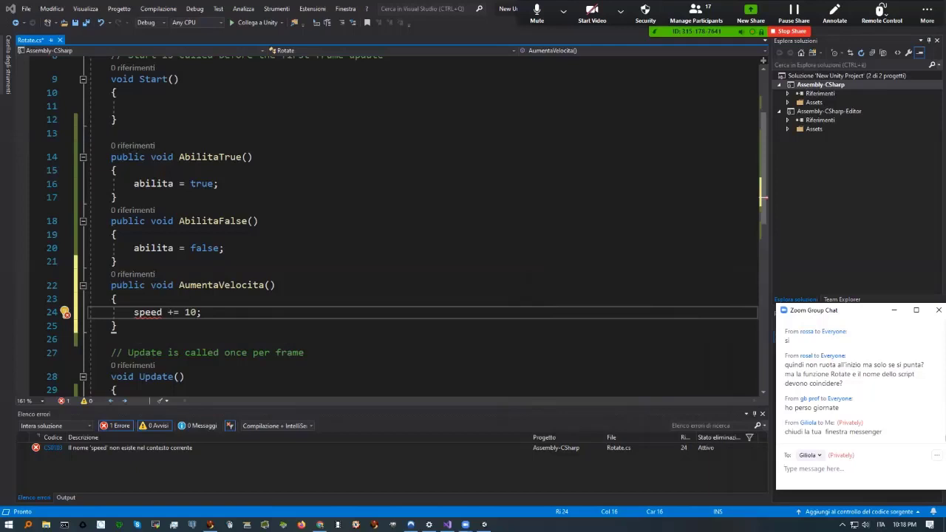
mouse_move(148, 314)
scroll(403, 227, up, 2)
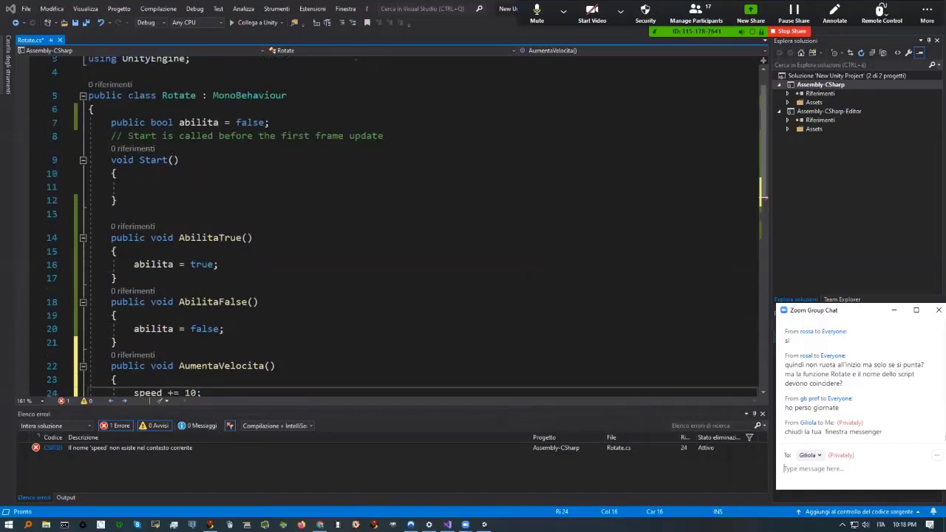
Declare 'public float speed = 10;' below the abilita field
click(271, 122)
key(Return)
text(pub)
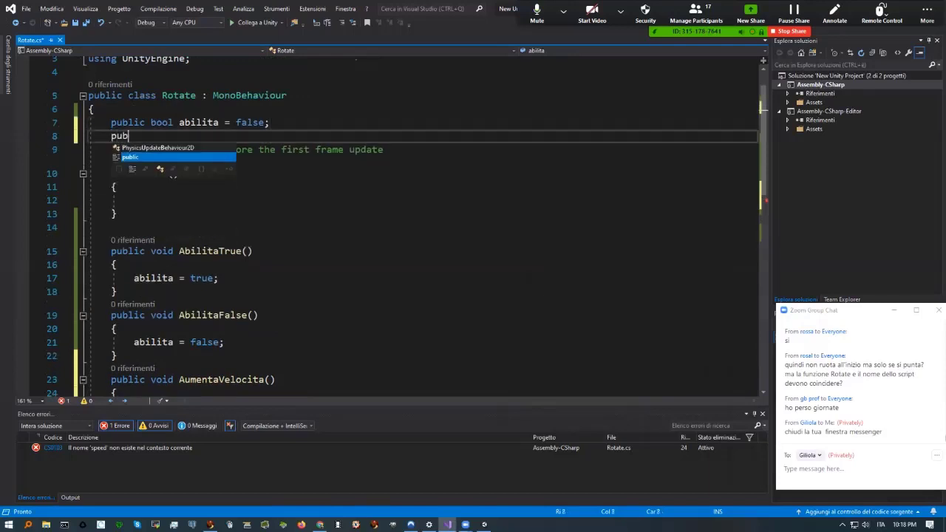
text( sp)
key(BackSpace)
key(BackSpace)
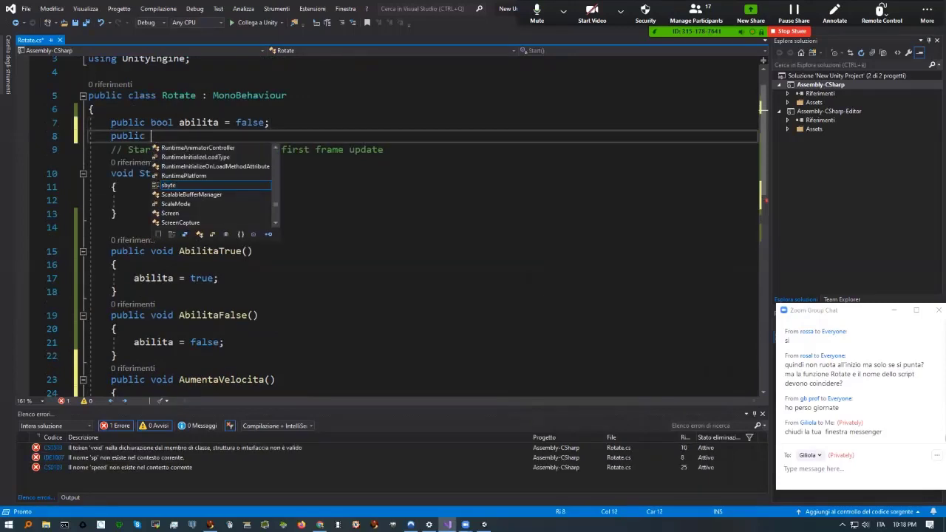
text(Floa)
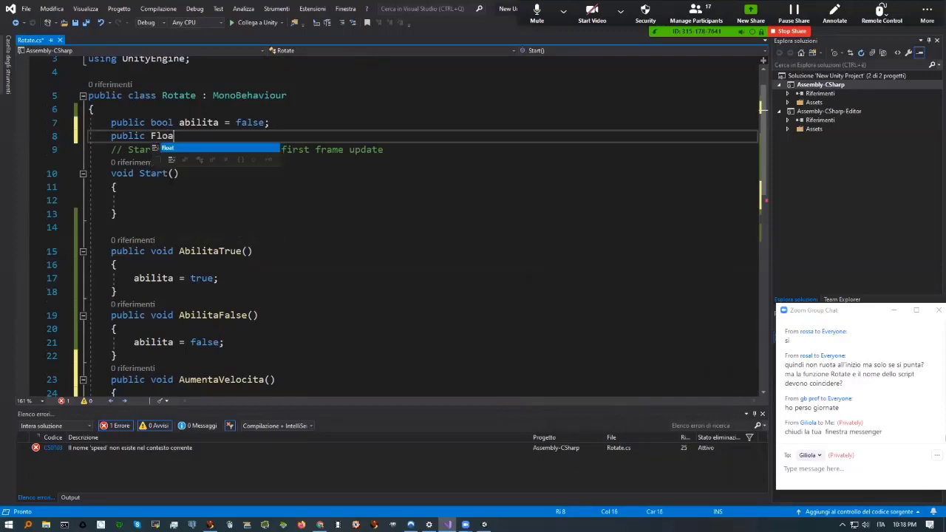
text(t )
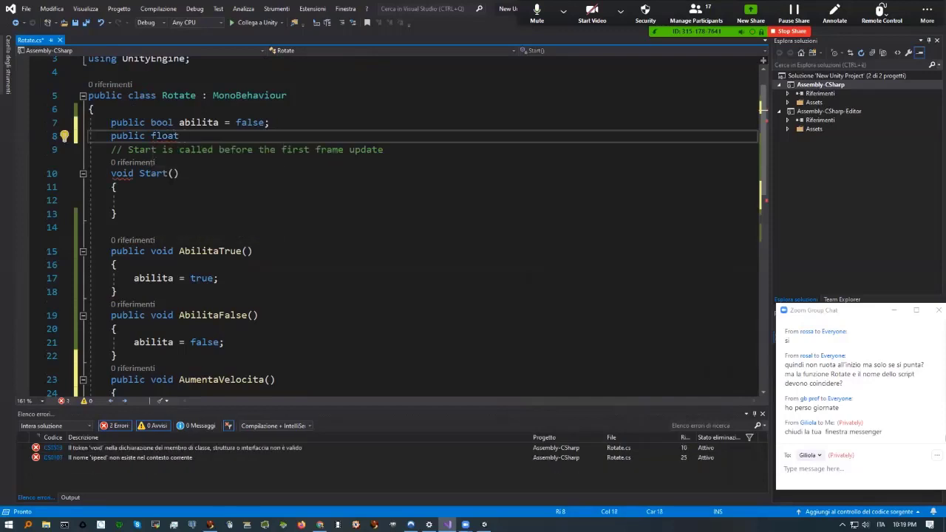
text(speed)
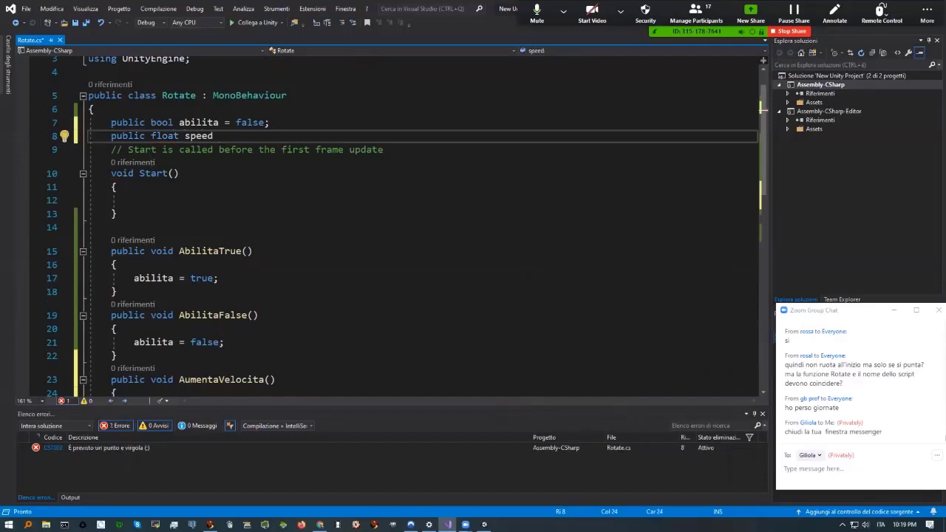
text( = 10;)
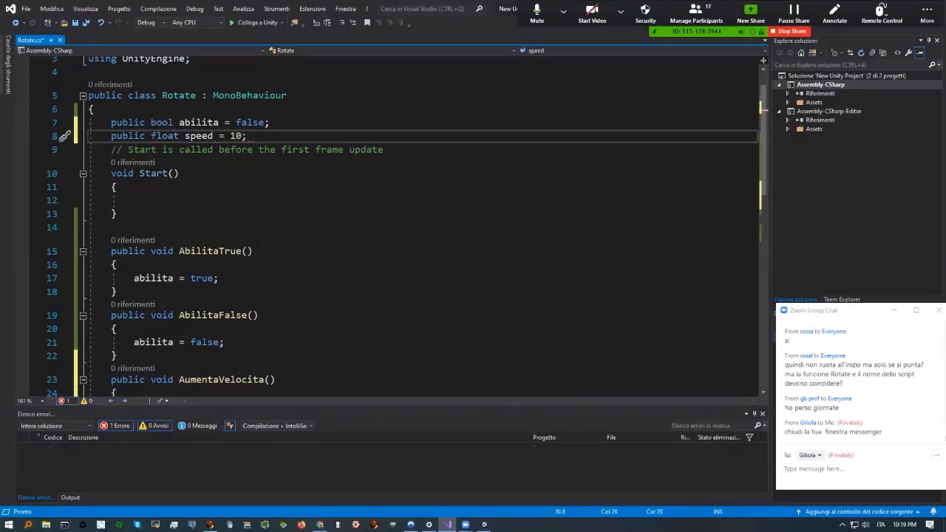
Replace 20 with speed in Vector3(0,20,0), save Rotate.cs, and return to Unity
scroll(422, 222, down, 4)
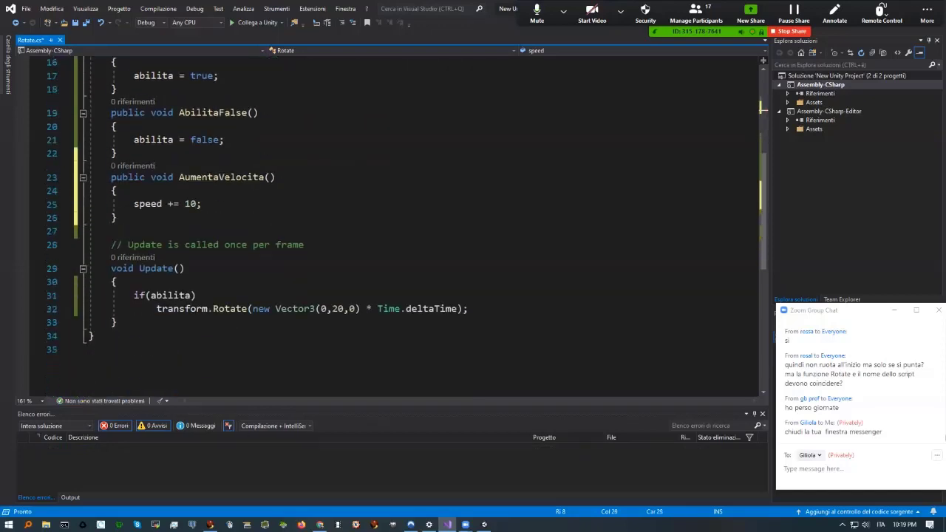
double_click(338, 308)
text(speed)
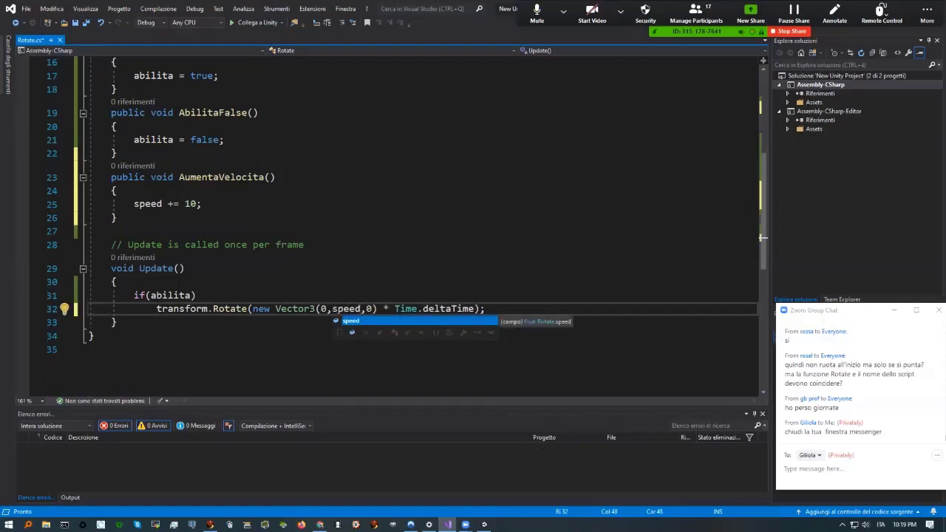
click(185, 268)
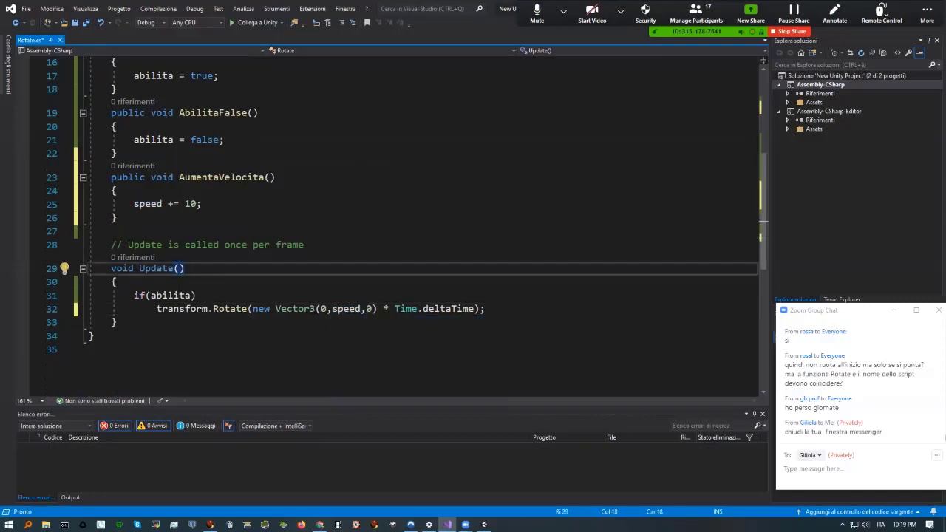
key(ctrl+s)
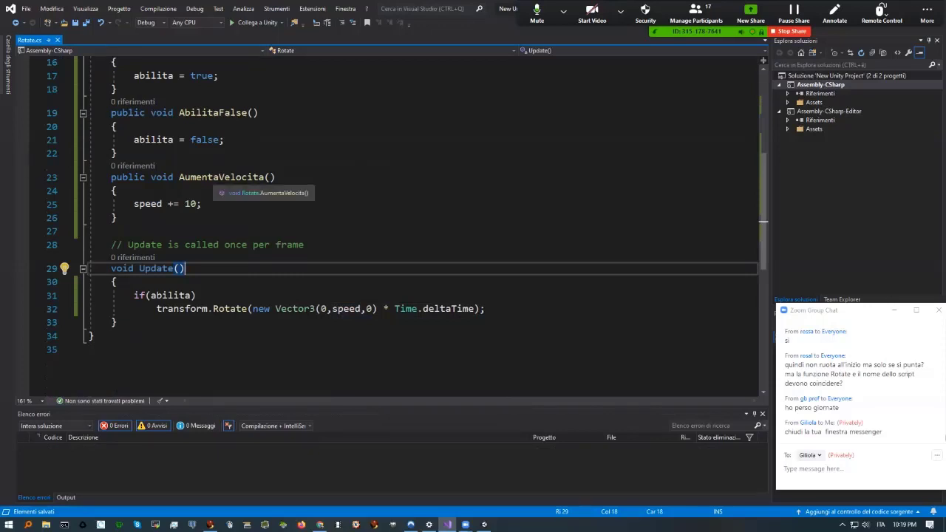
double_click(222, 177)
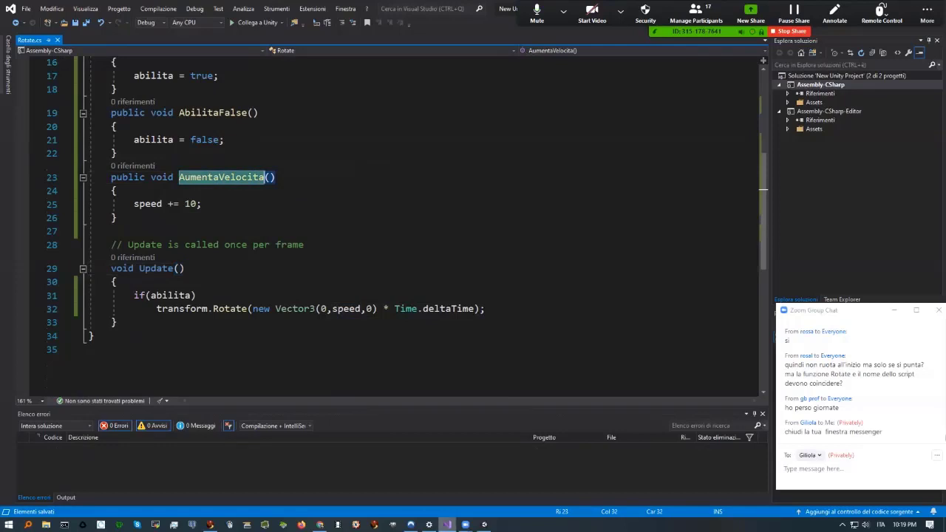
key(alt+Tab)
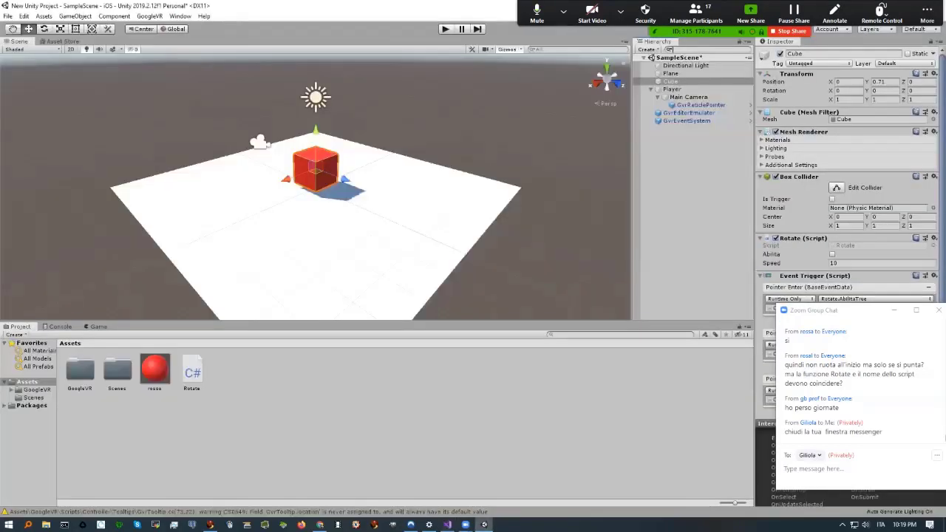
Point the cube's Pointer Click callback at Rotate.AumentaVelocita() and start Play mode
drag(844, 310, 635, 426)
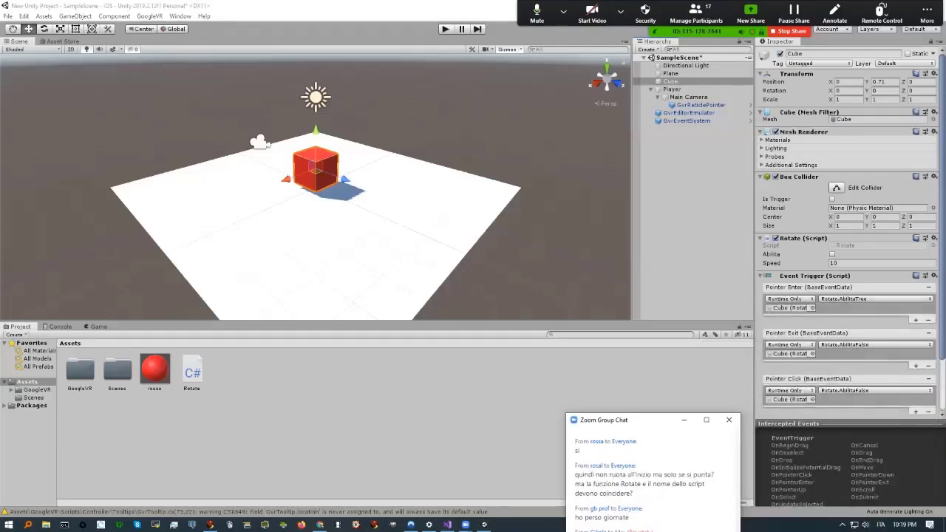
click(876, 390)
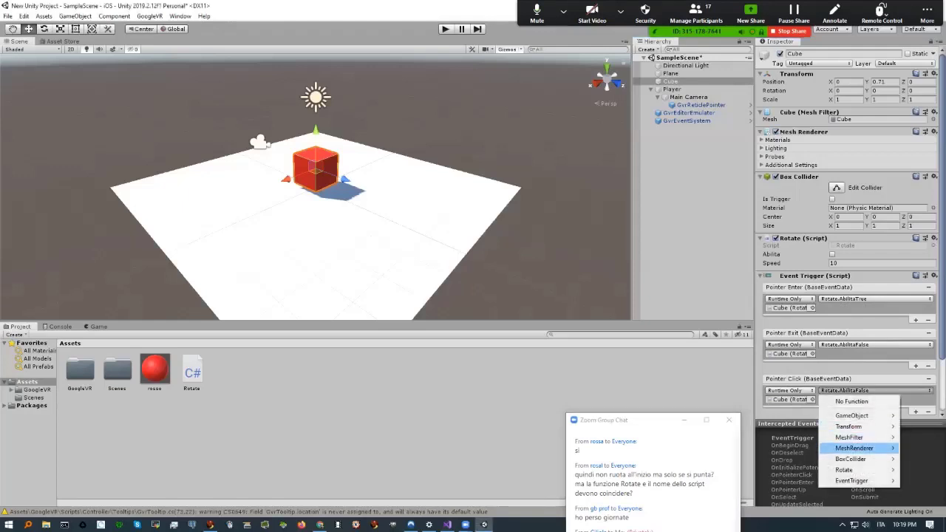
mouse_move(844, 470)
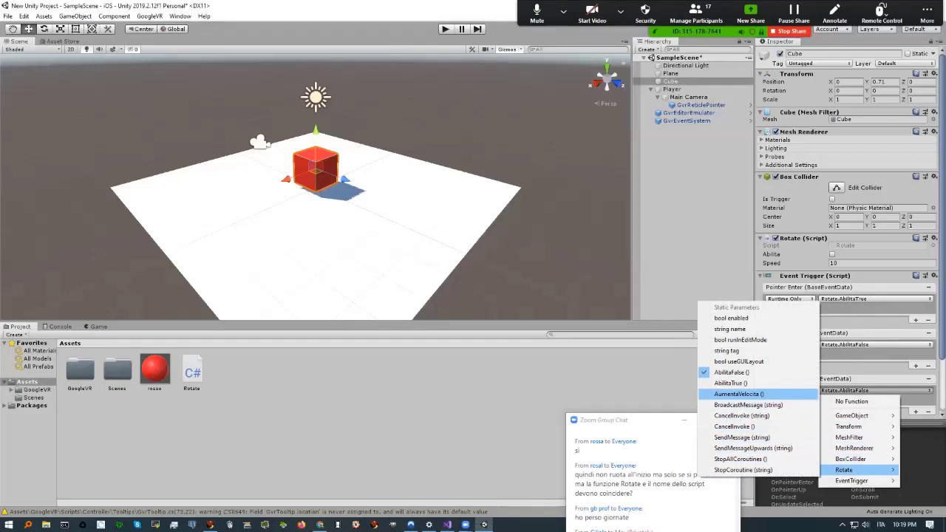
click(709, 394)
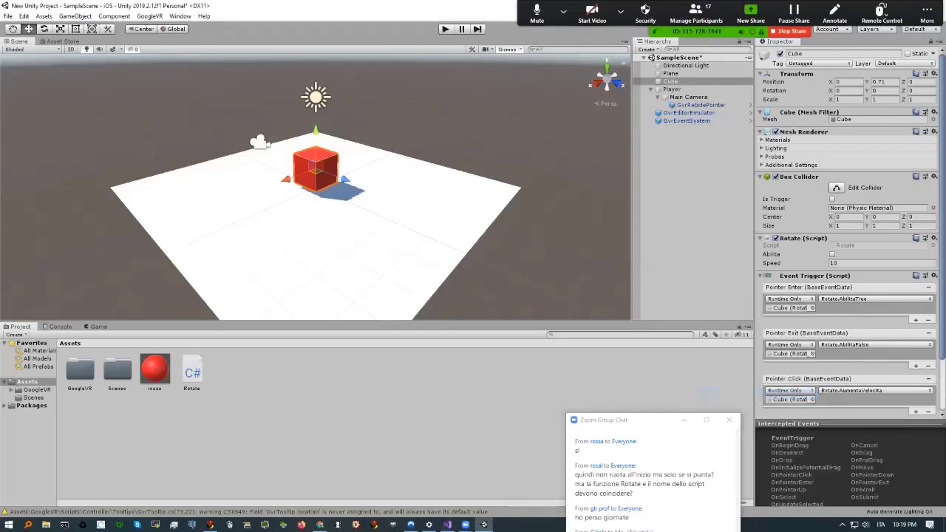
key(ctrl+p)
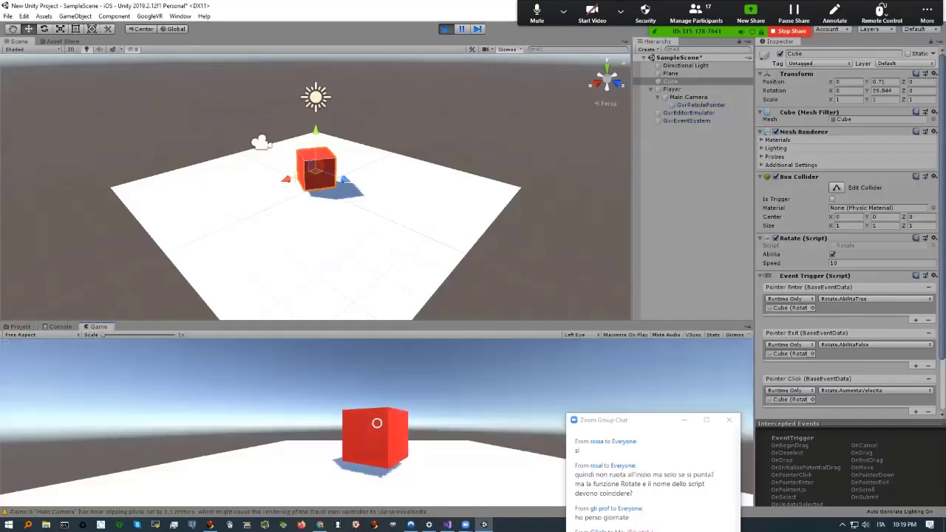
Look away from the cube and back to toggle its spin, then click it twice to speed it up
key(alt)
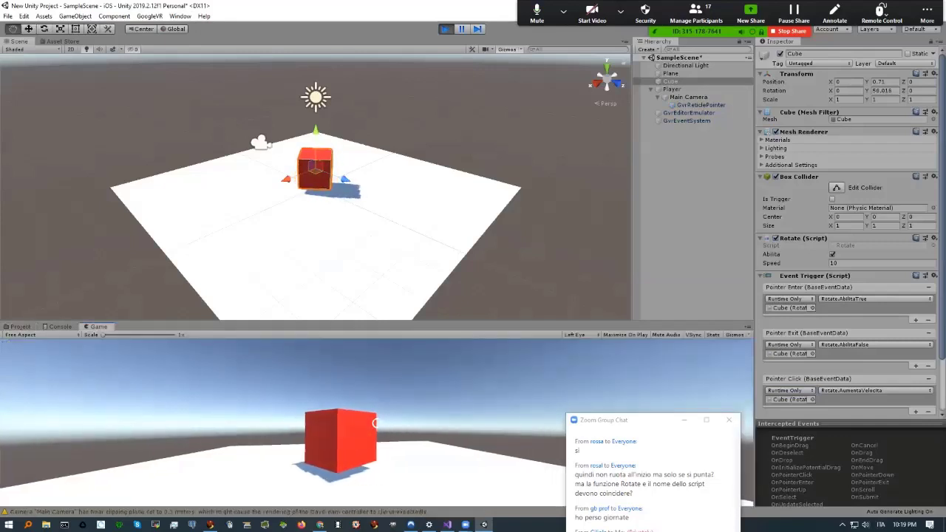
key(alt)
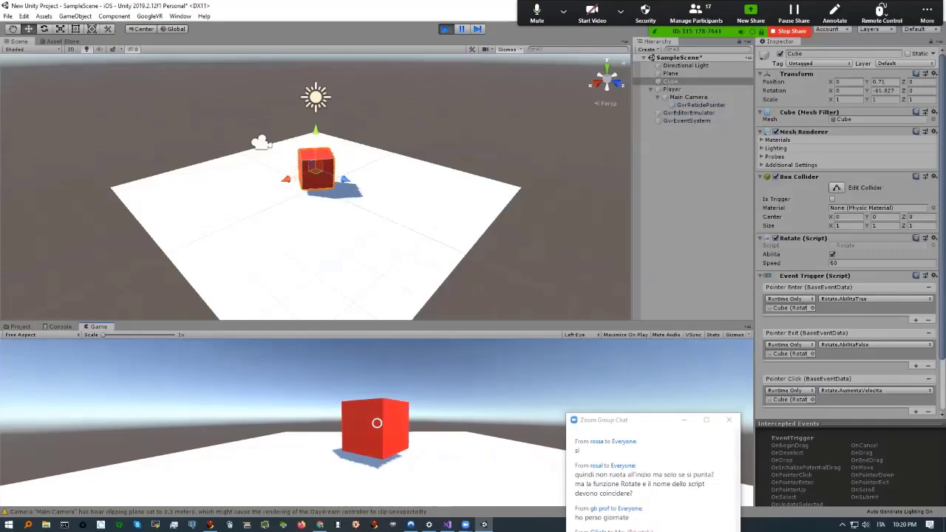
key(alt)
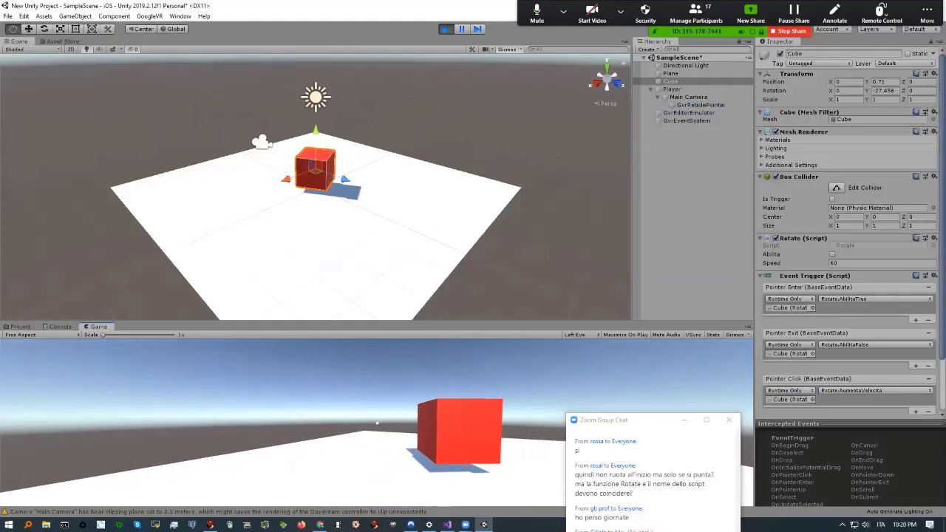
key(alt)
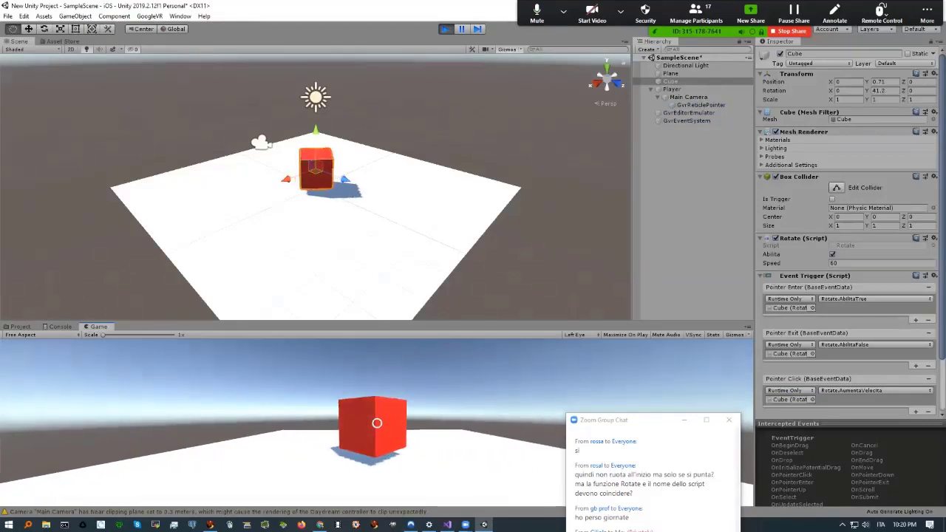
click(377, 423)
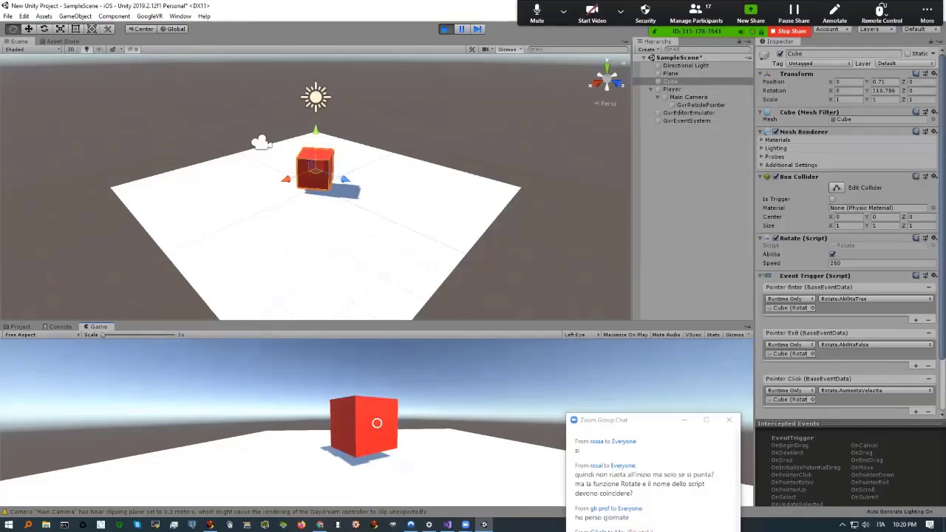
click(378, 423)
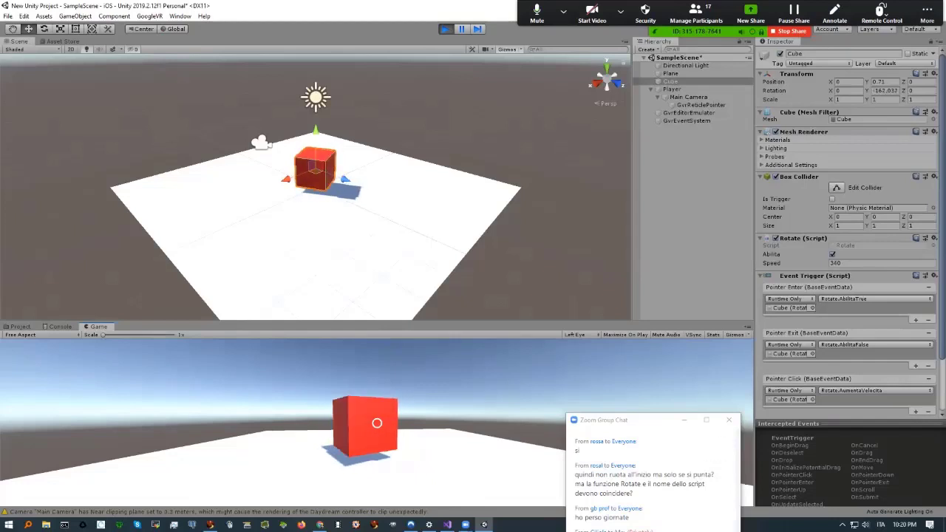
Exit Play mode and move the Zoom chat out of the way
drag(608, 423, 628, 365)
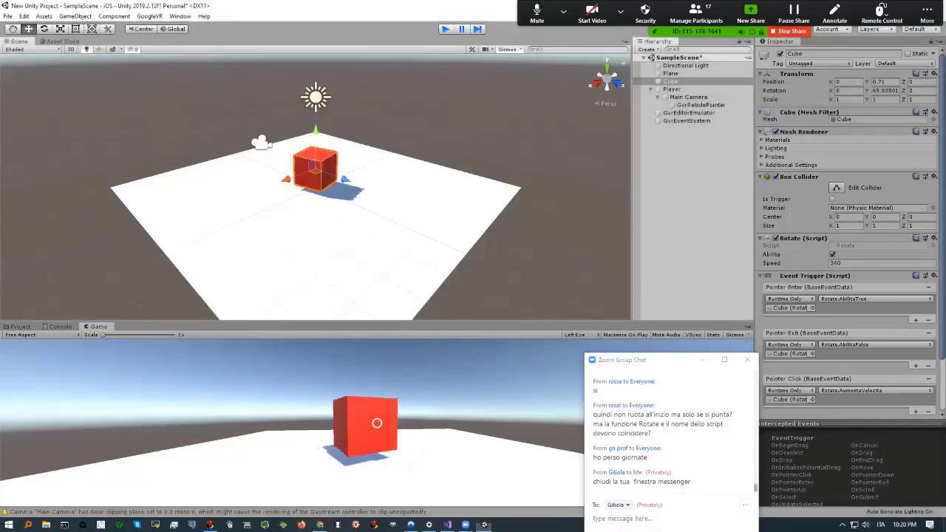
key(ctrl+p)
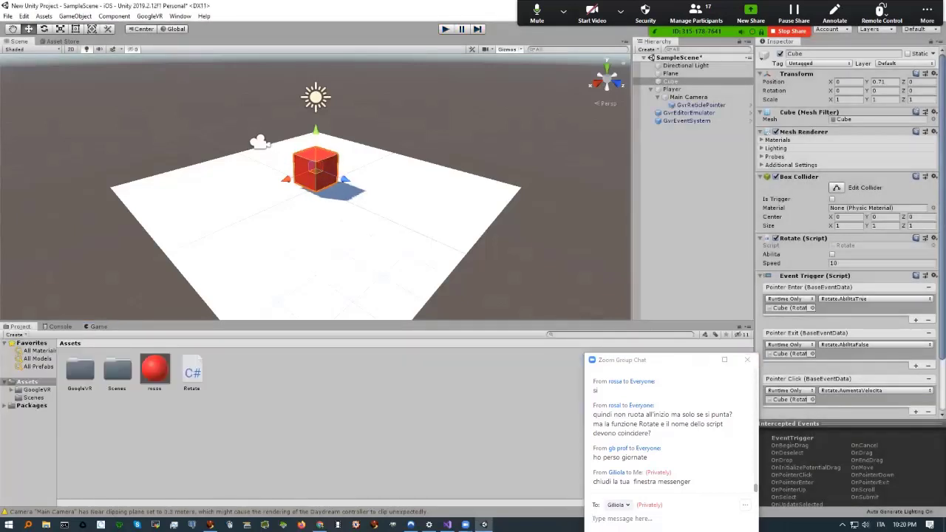
drag(702, 360, 645, 385)
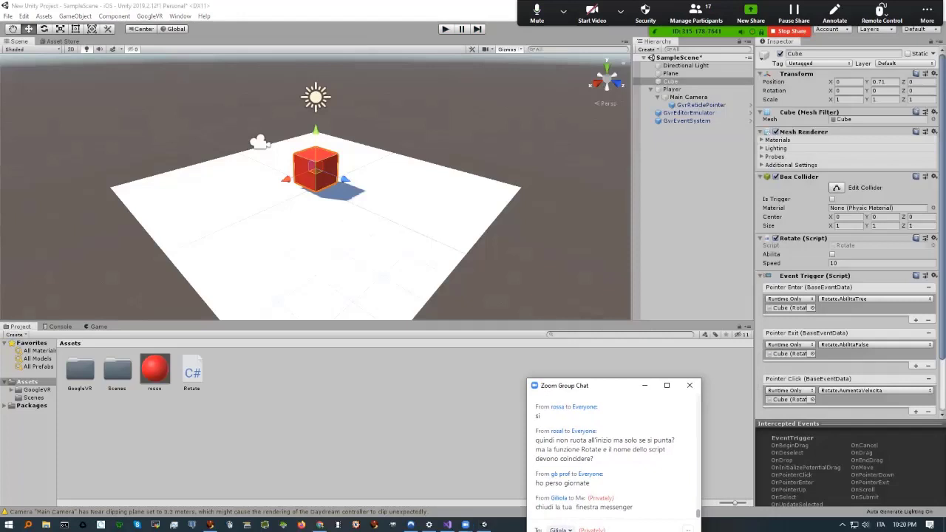
Add 'speed = 10;' after 'abilita = false;' in AbilitaFalse, save Rotate.cs, and return to Unity
click(845, 245)
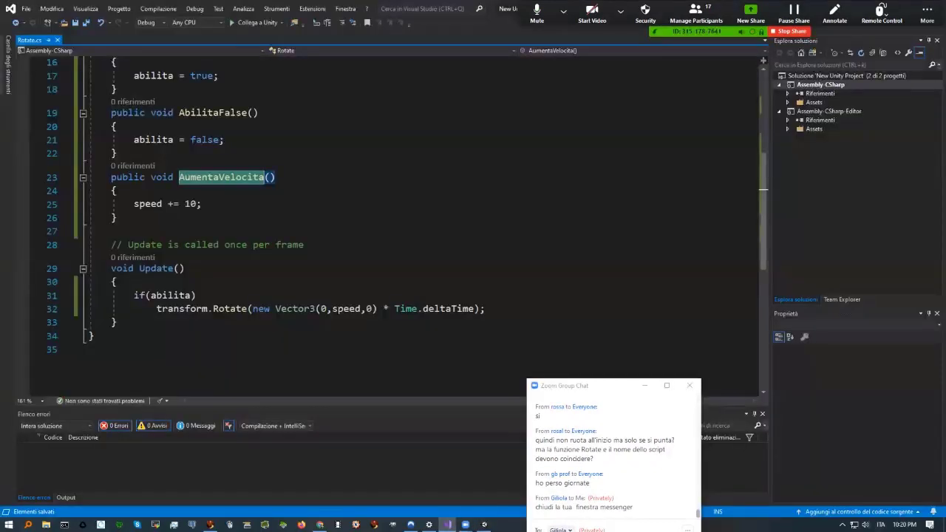
scroll(414, 222, up, 2)
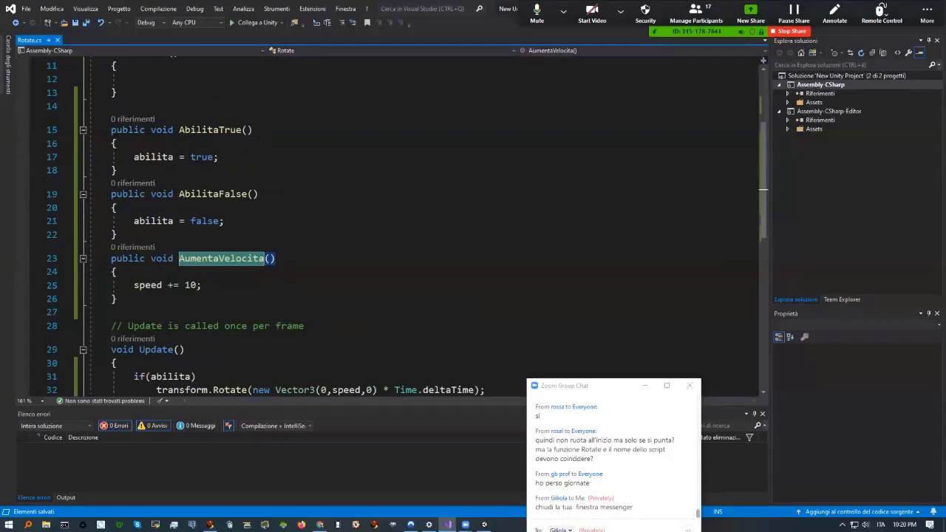
click(224, 221)
key(Return)
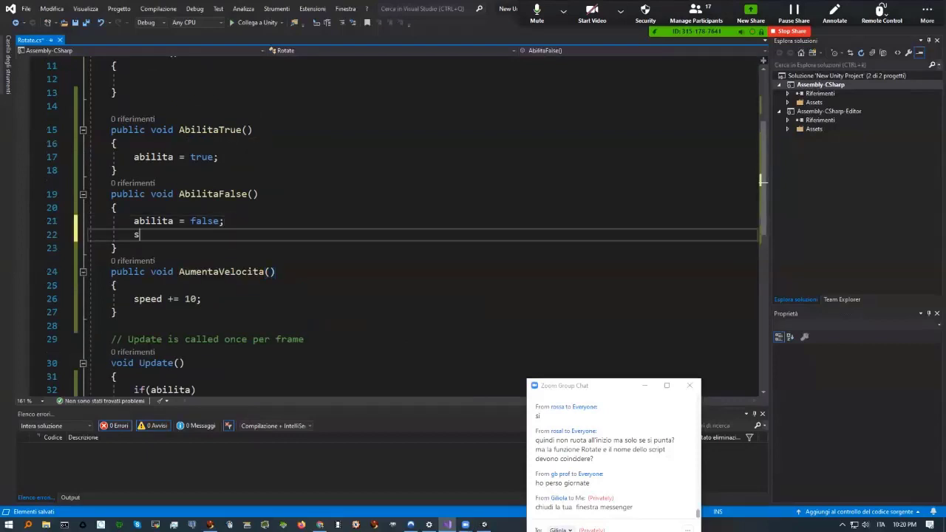
text(speed = 10)
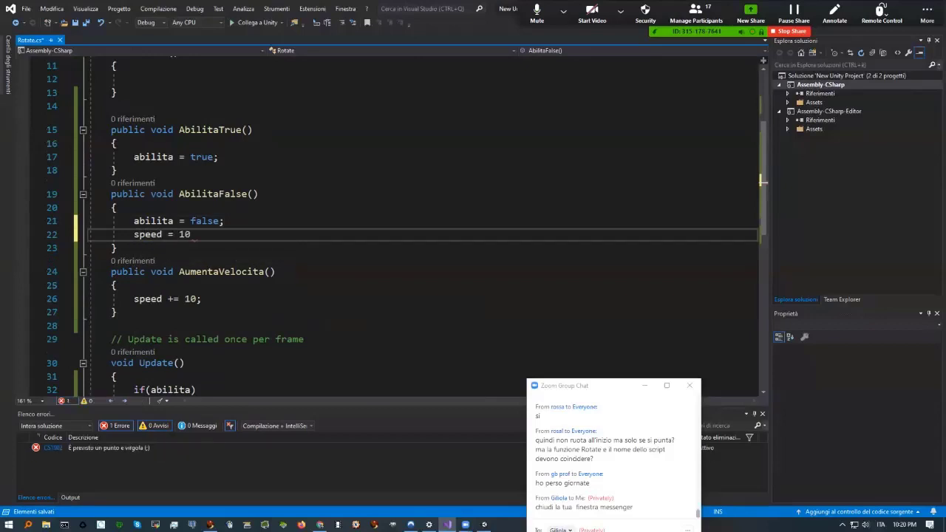
text(;)
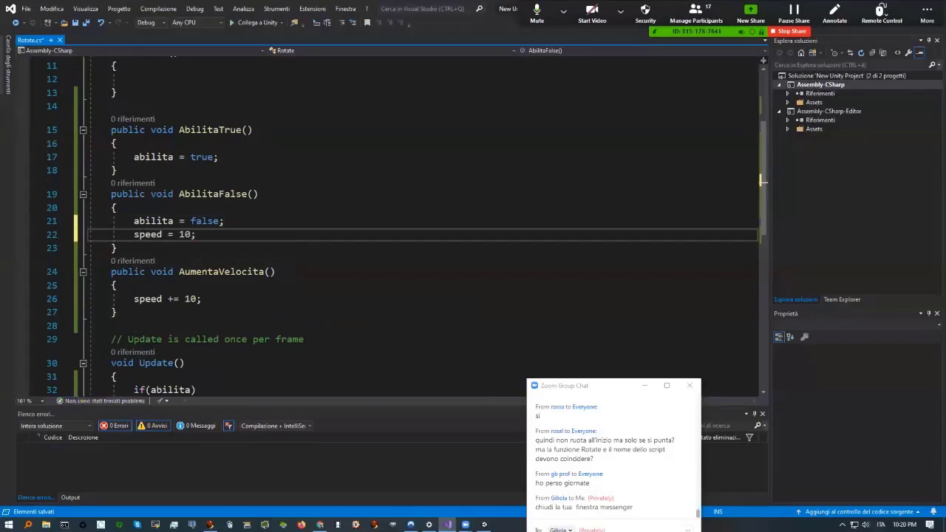
key(ctrl+s)
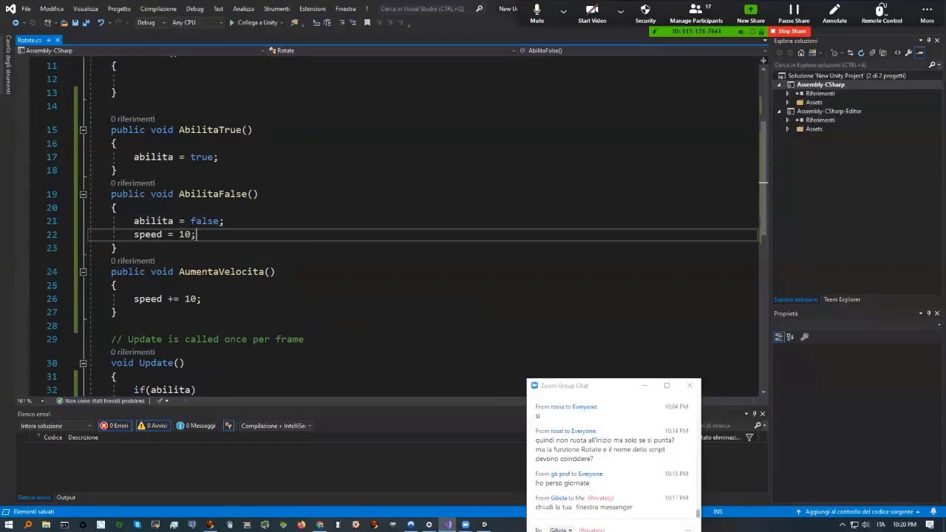
drag(592, 392, 823, 379)
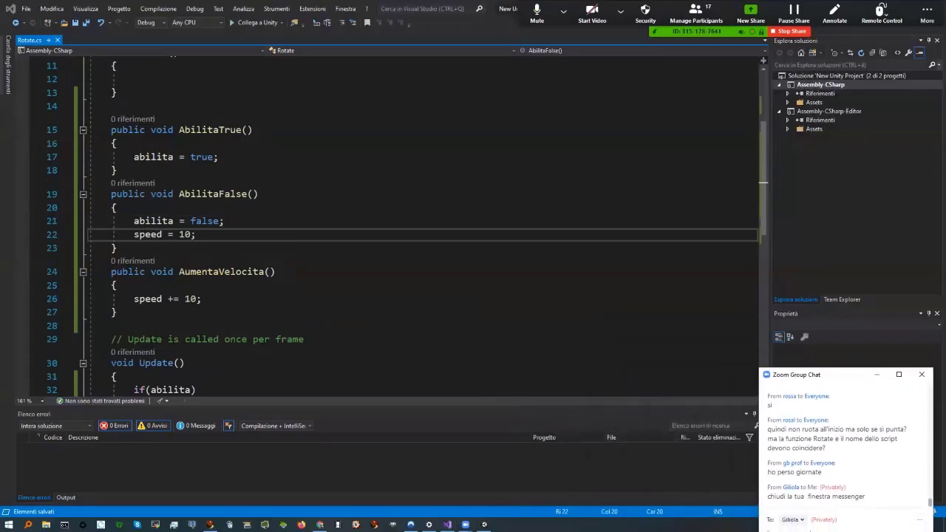
click(485, 525)
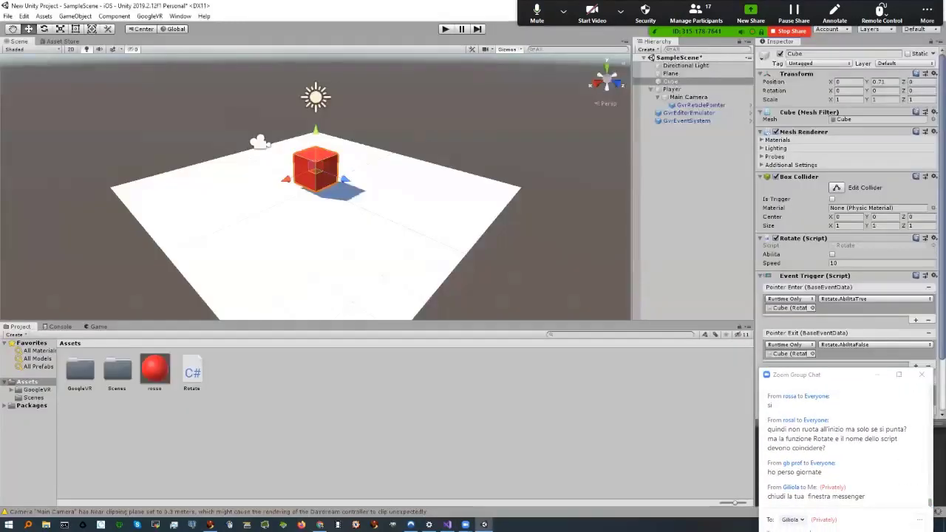
Start Play mode and raise the cube's speed to 50
key(ctrl+p)
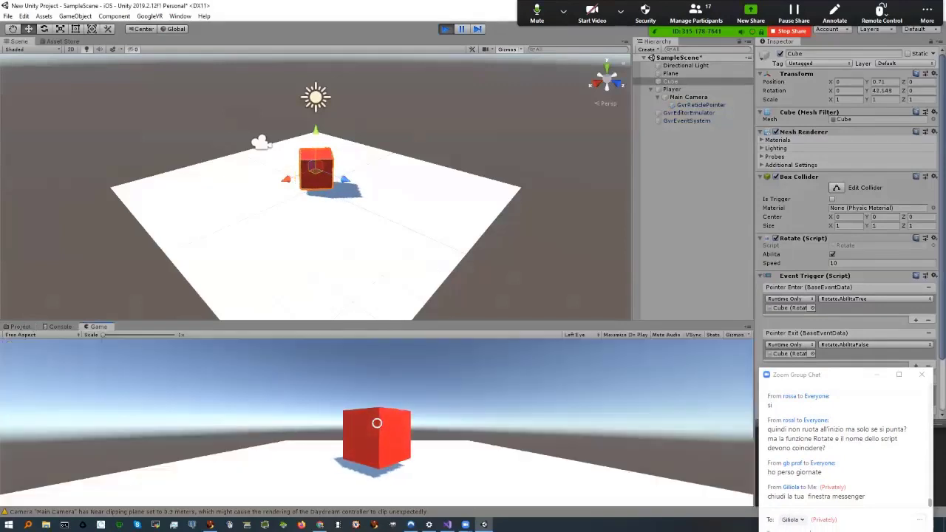
text(50)
key(Return)
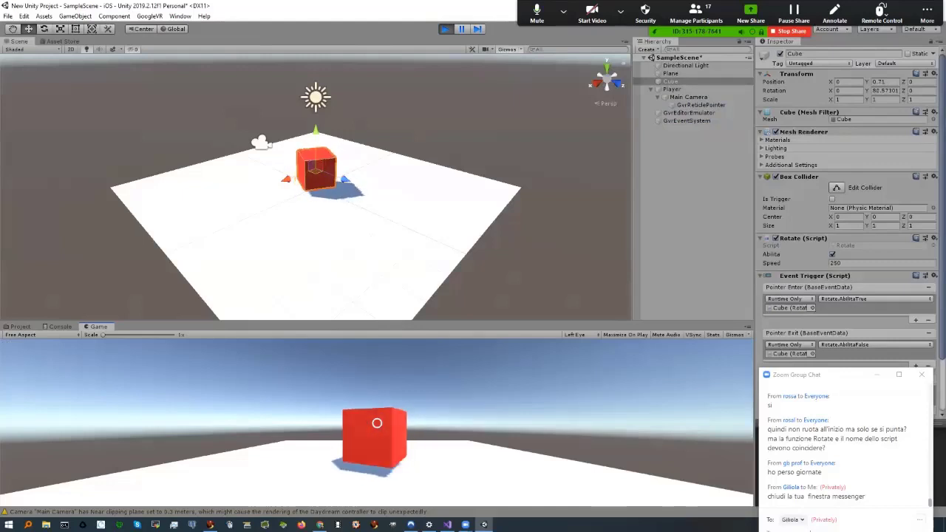
Look away from the cube and back to confirm its spin stops and speed resets to 10
key(alt)
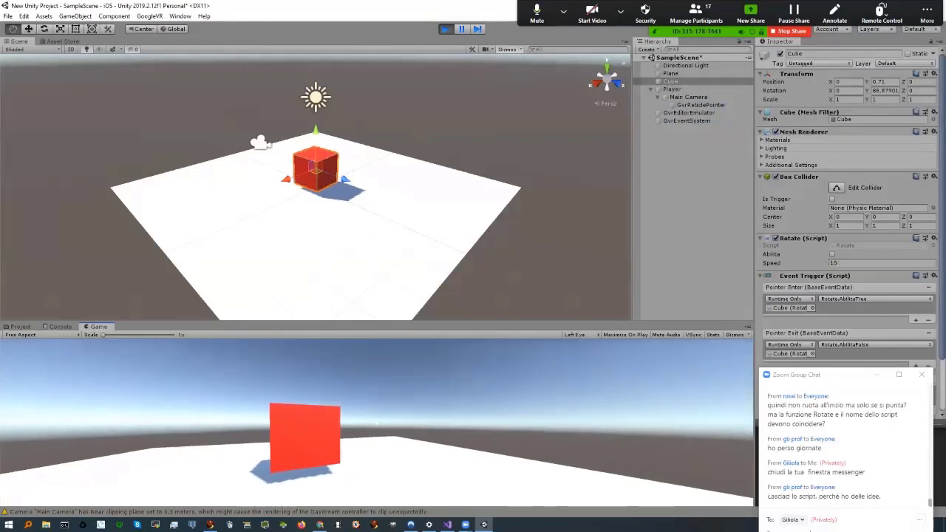
key(alt)
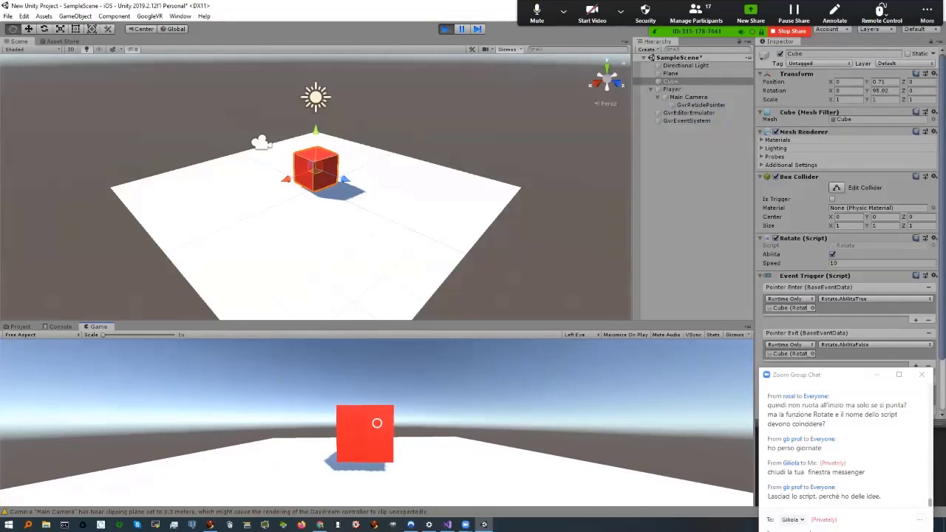
key(alt)
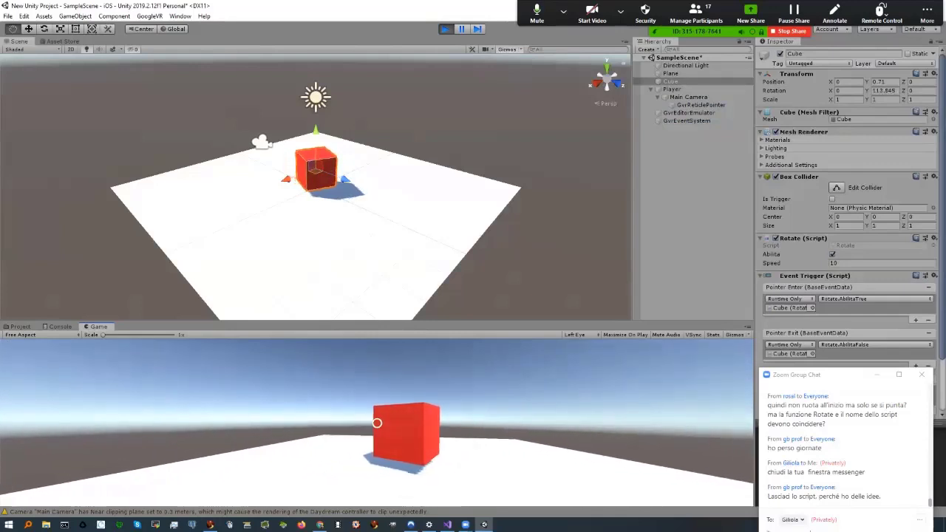
key(alt)
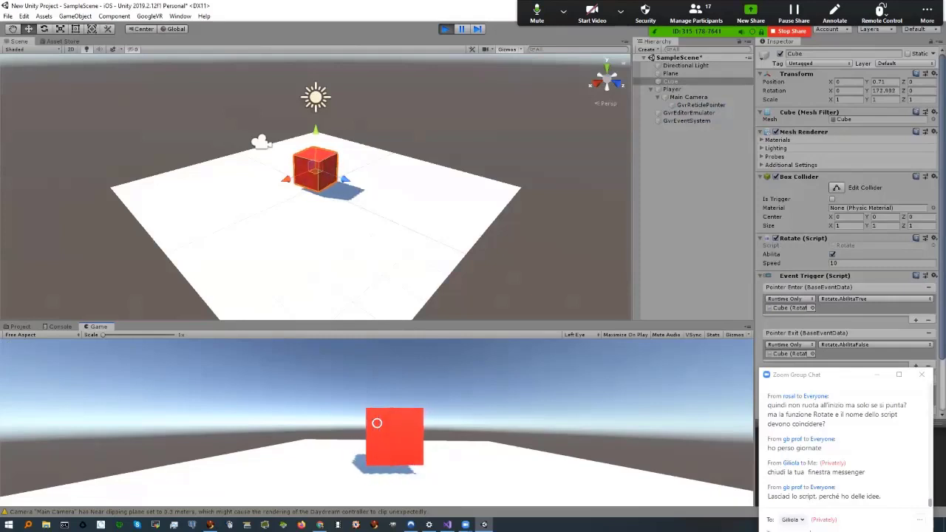
drag(813, 374, 699, 274)
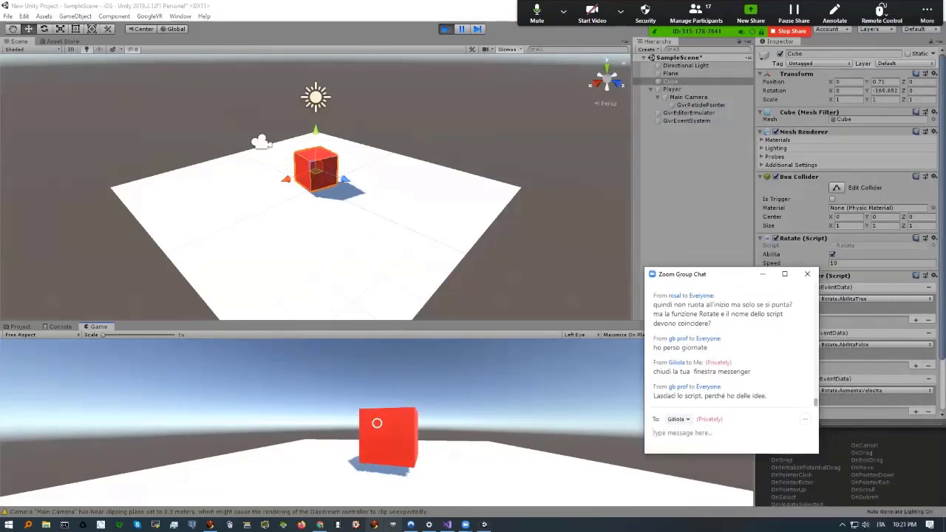
click(484, 525)
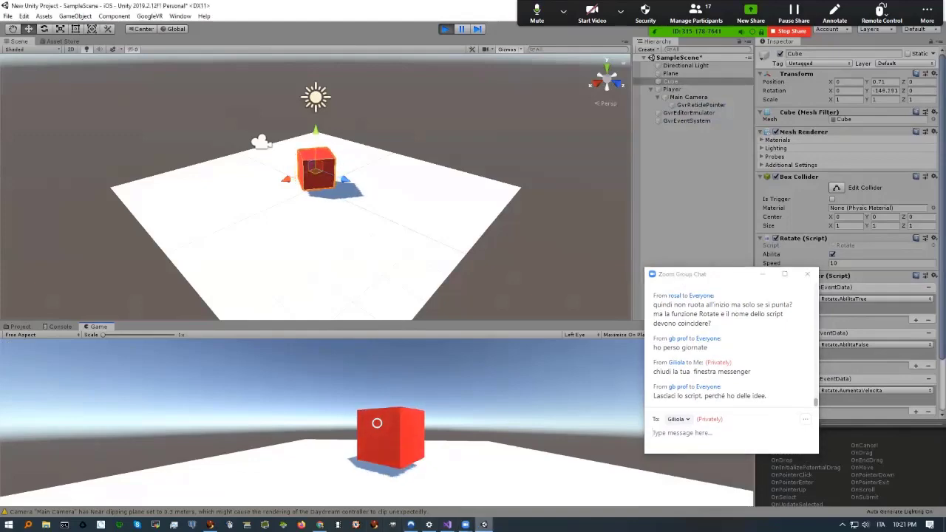
Select the Rotate.cs code in Visual Studio from the top to the end of the file
click(447, 525)
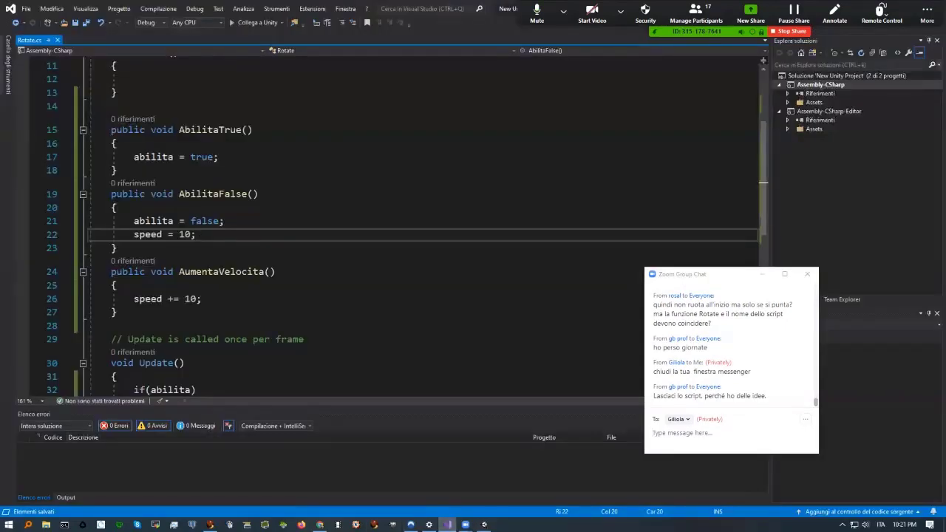
scroll(422, 222, down, 2)
scroll(422, 222, up, 4)
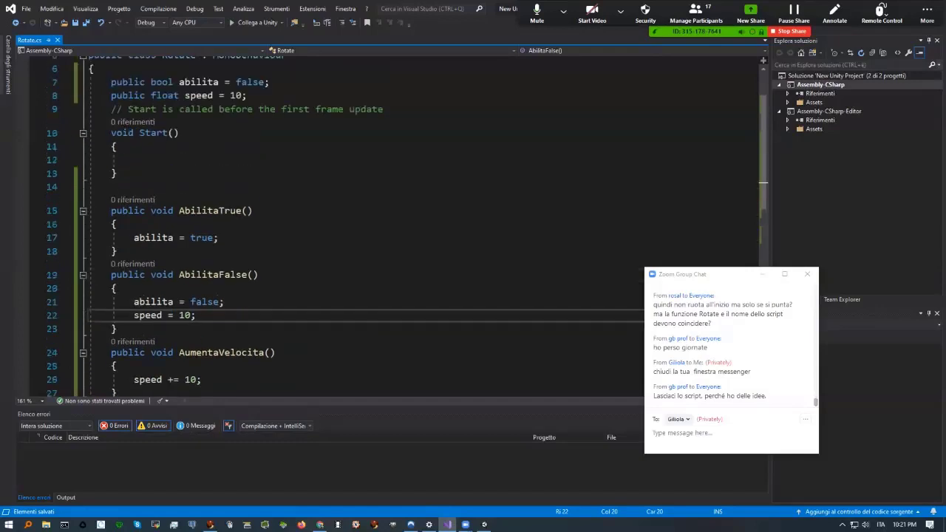
scroll(199, 148, up, 2)
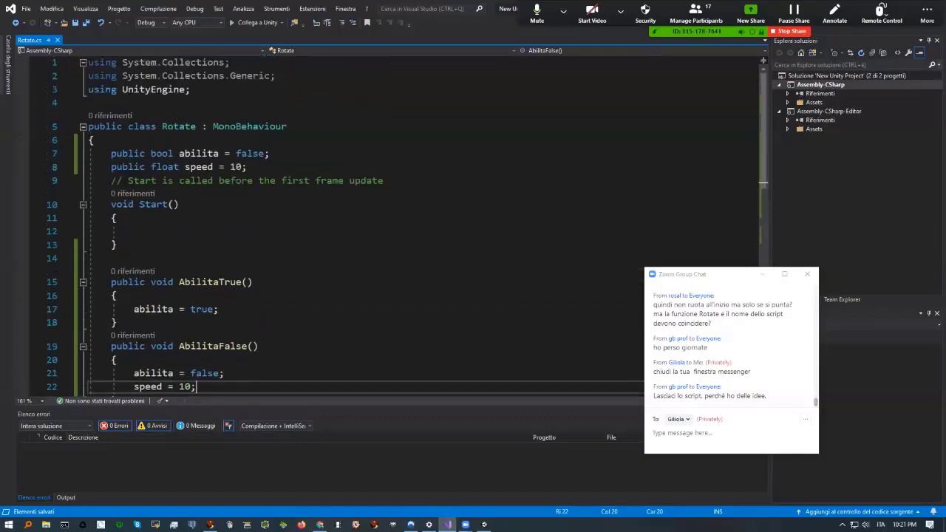
drag(118, 218, 65, 389)
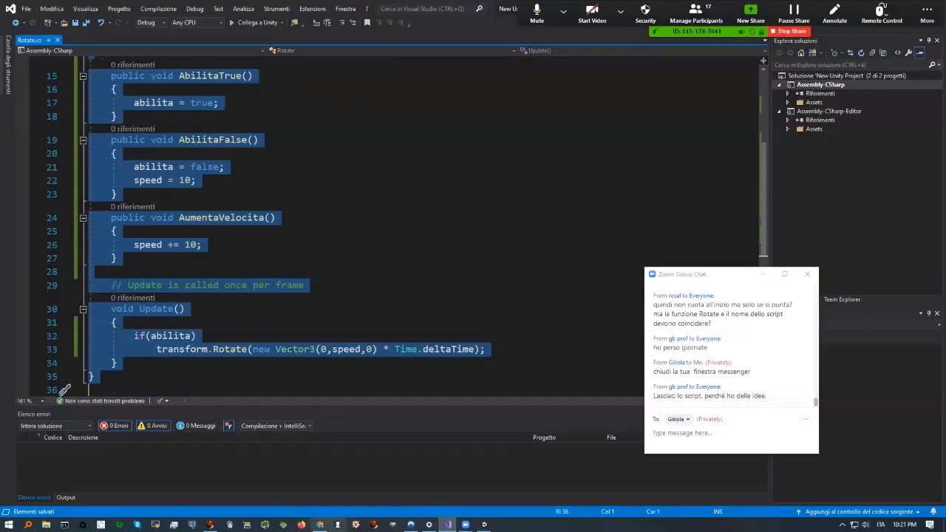
click(320, 525)
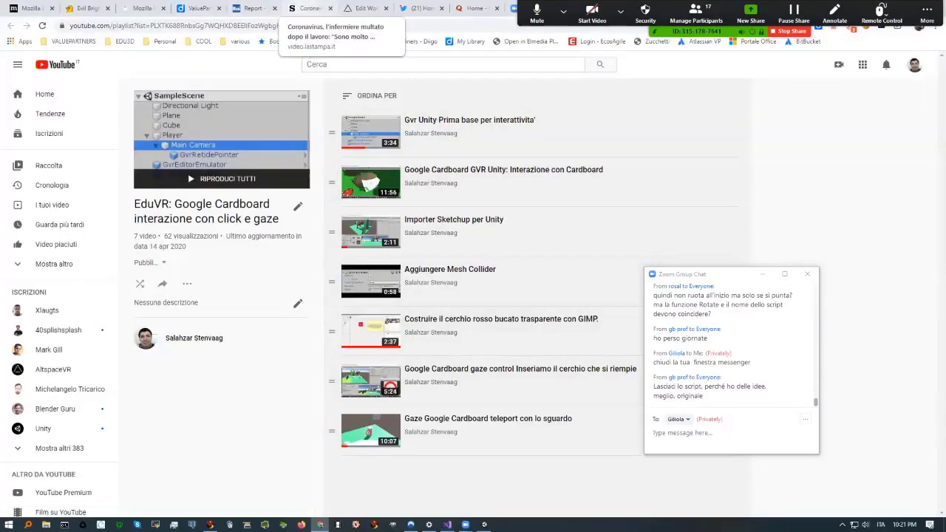
Go to Pastebin and paste the Rotate script into a new paste
click(307, 8)
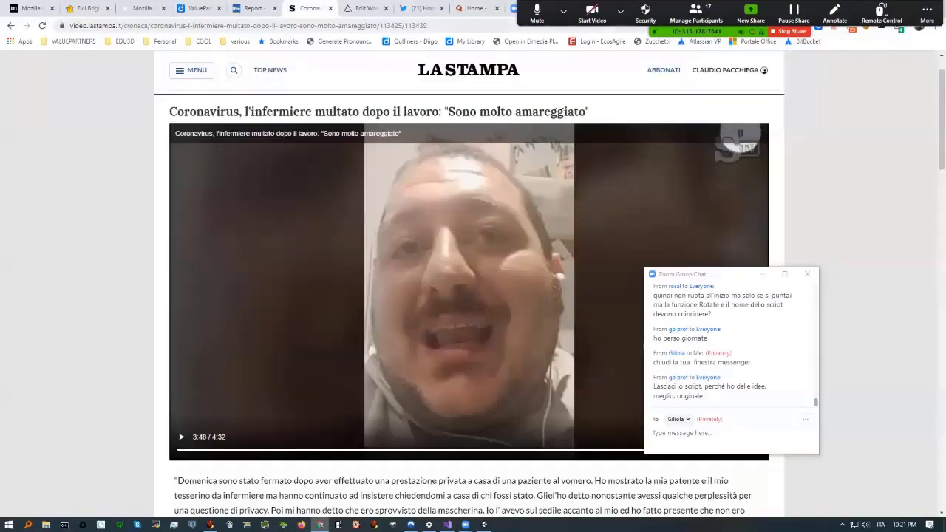
click(248, 25)
text(pastebin.com)
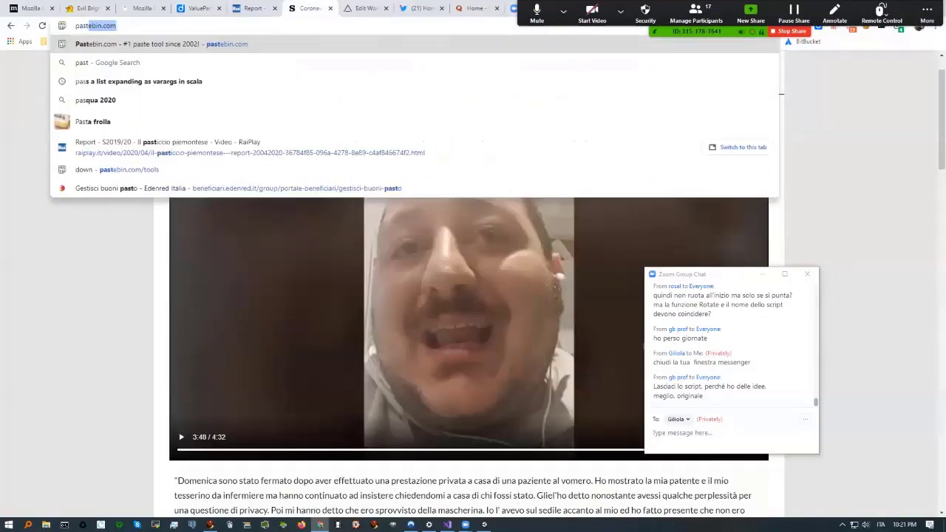
key(Return)
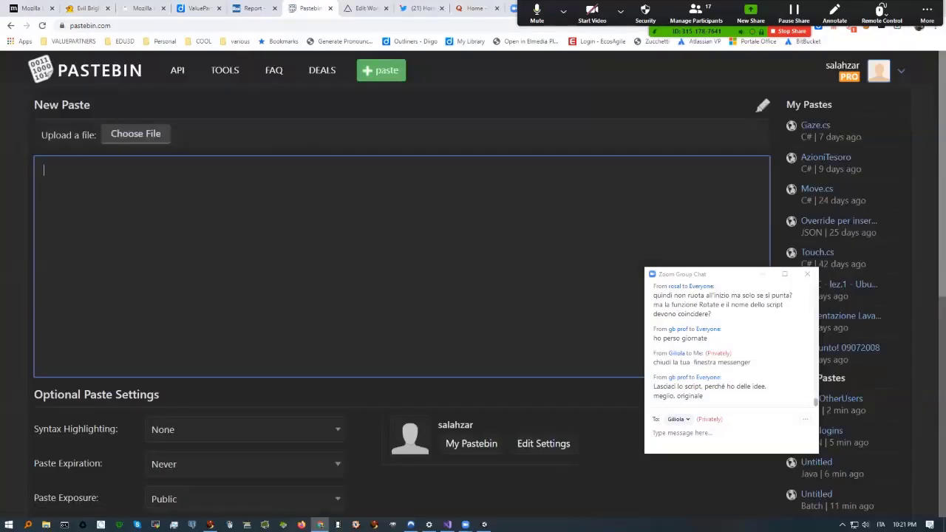
key(ctrl+v)
Set C# syntax highlighting, title the paste 'Rotate.cs Interattivo', and create it
scroll(474, 296, down, 4)
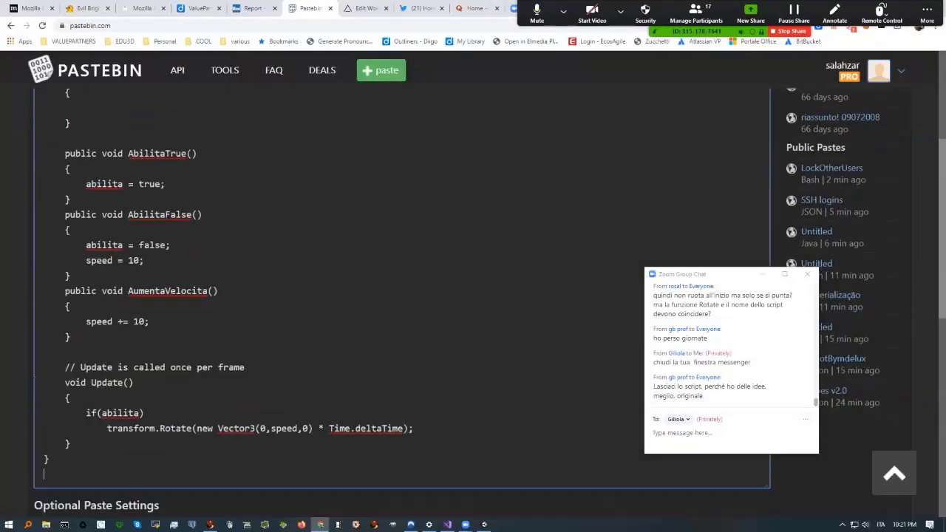
key(Tab)
key(Down)
key(Down)
key(Down)
key(Down)
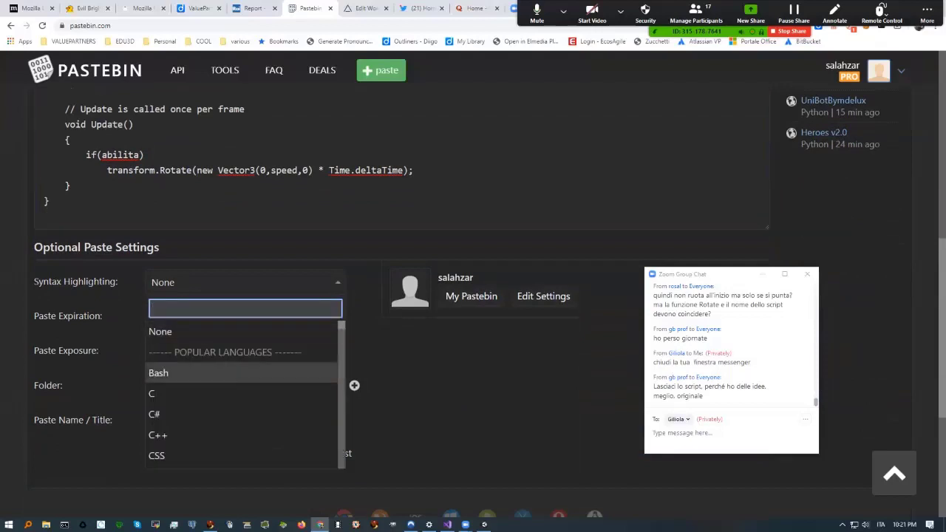
key(Return)
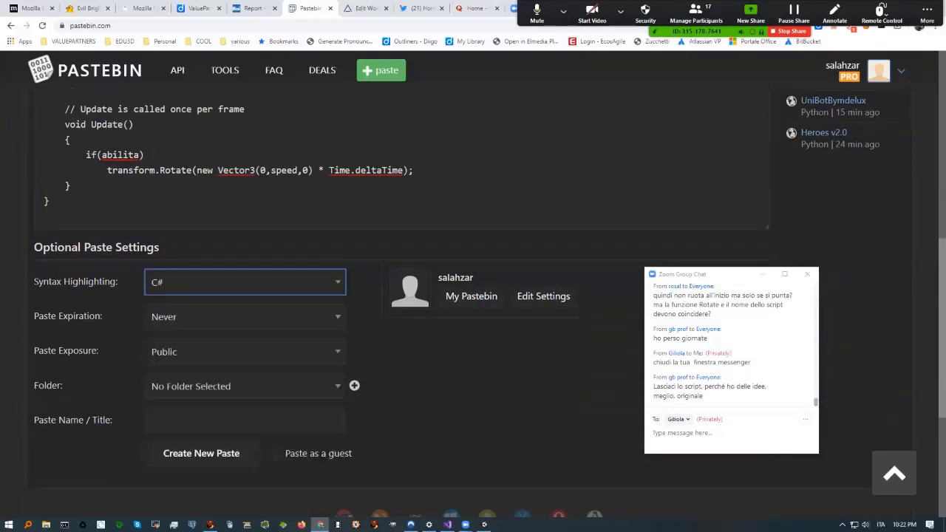
click(244, 420)
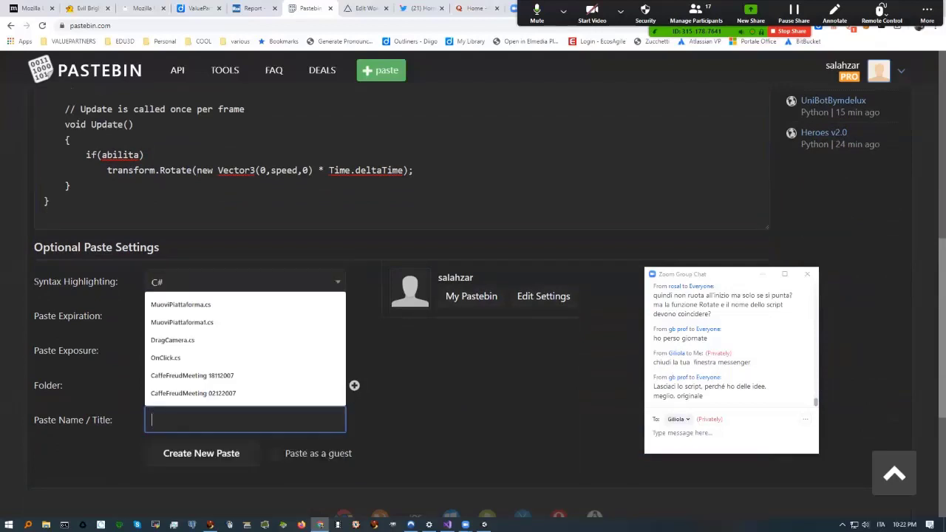
text(Ruy)
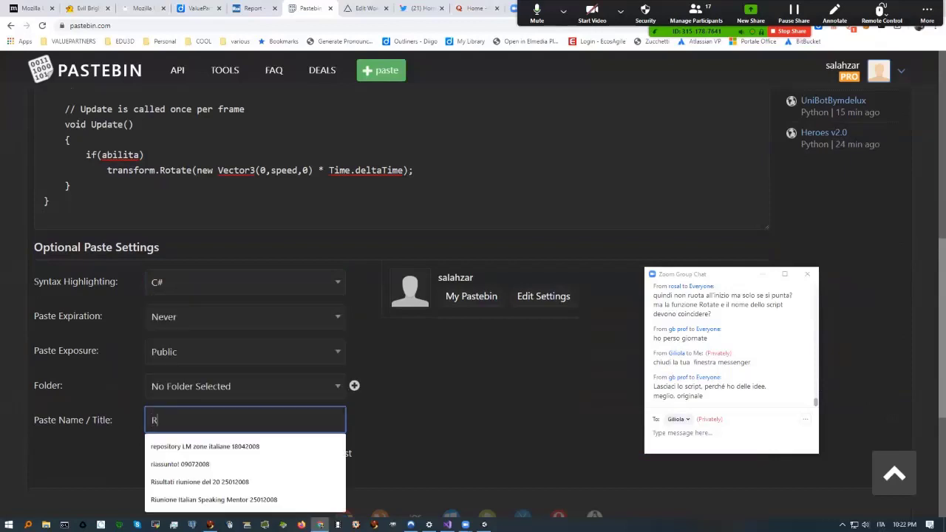
key(BackSpace)
key(BackSpace)
text(o)
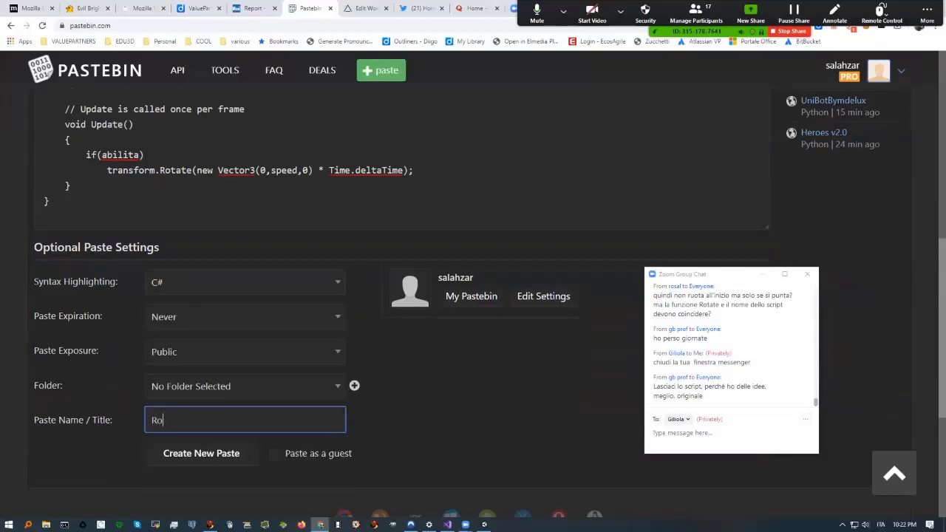
text(tate.cs Interattivo)
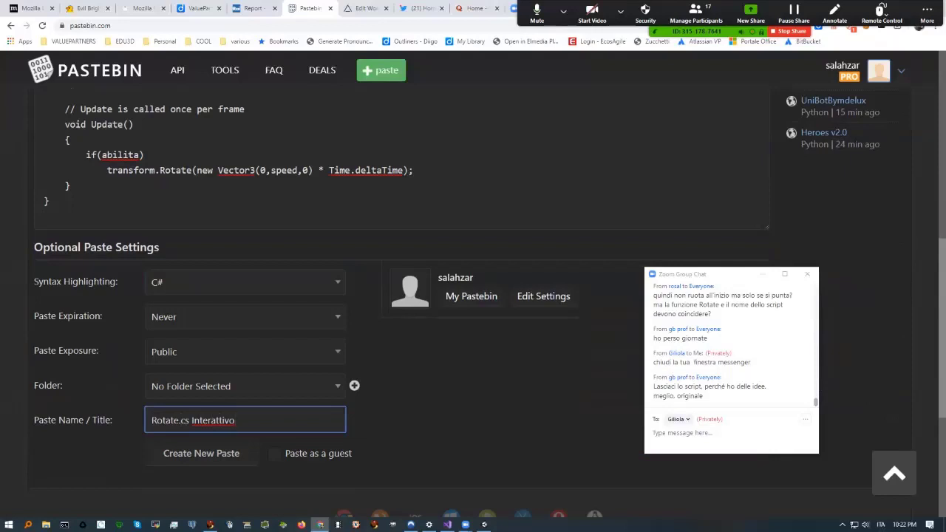
key(Return)
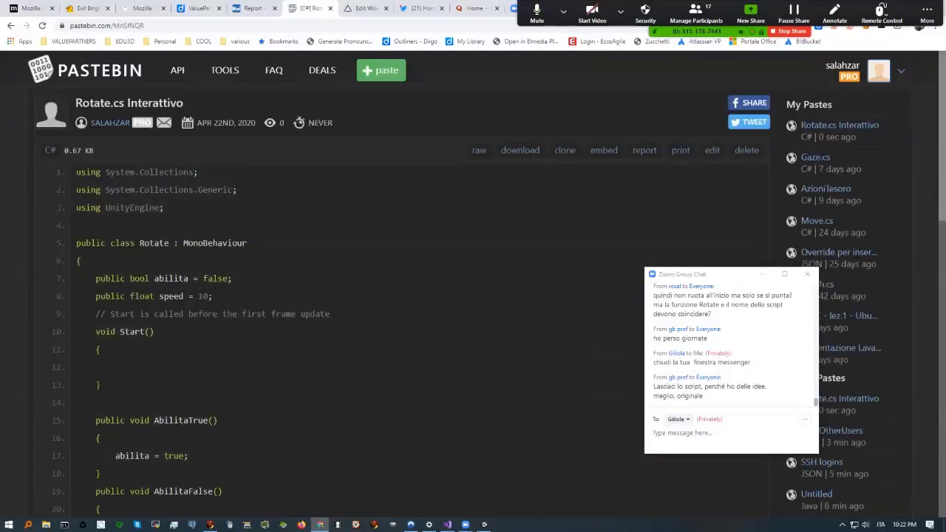
Copy the paste's URL and send it privately to a participant in Zoom chat
key(ctrl+l)
right_click(109, 25)
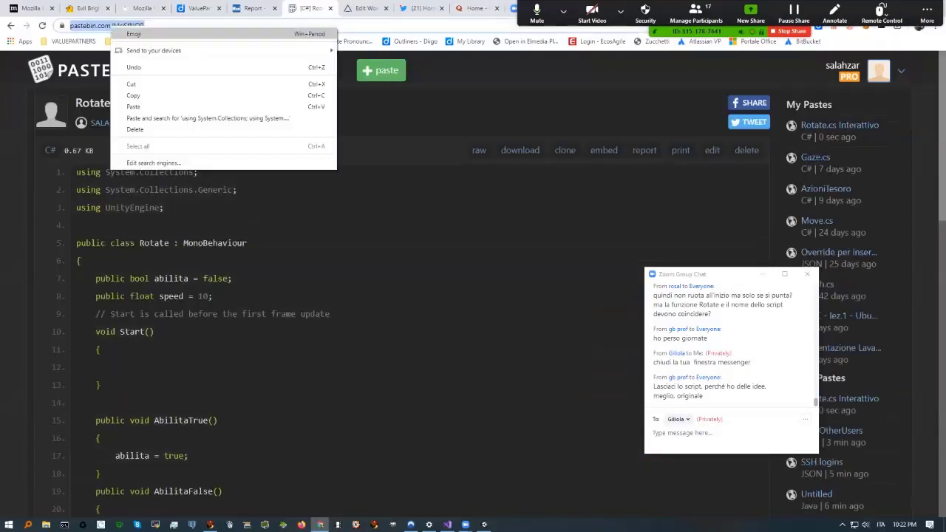
click(147, 94)
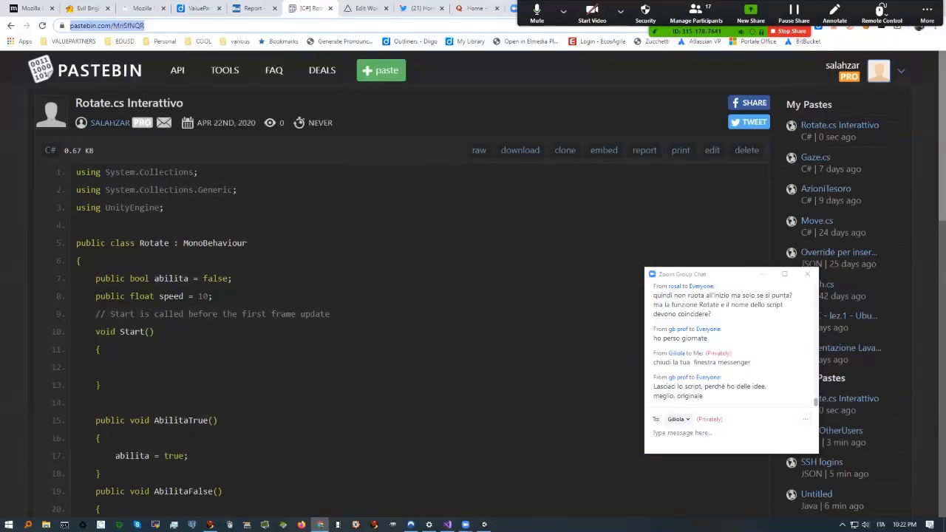
click(682, 433)
key(ctrl+v)
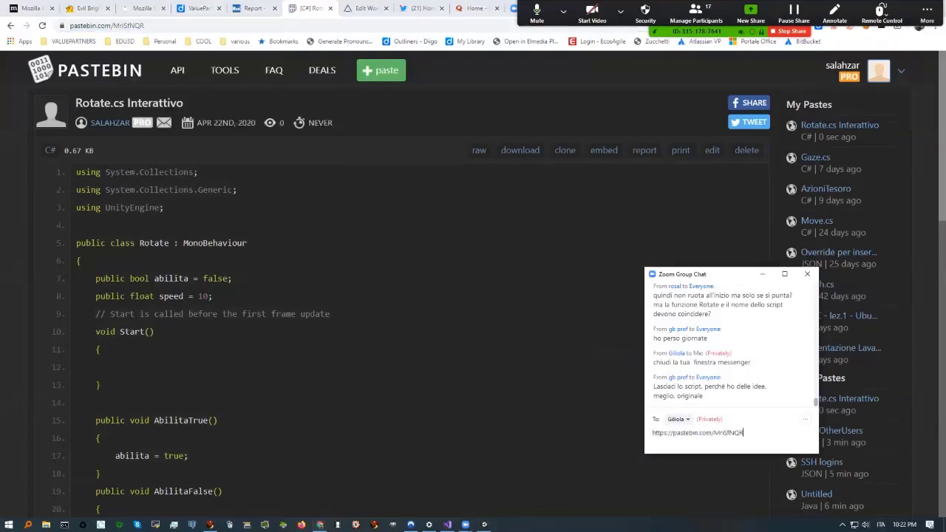
key(Return)
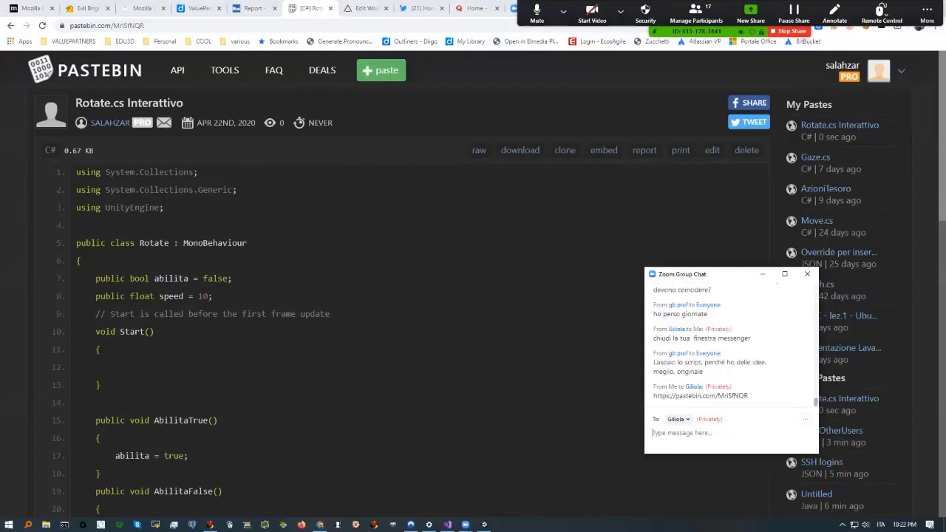
Switch the chat recipient to Everyone and send the paste link again
click(678, 419)
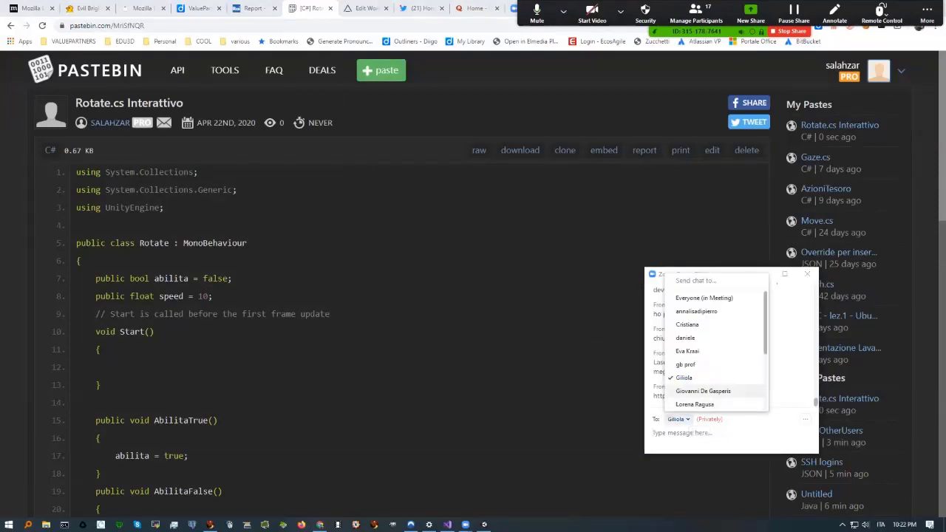
key(Up)
key(Up)
key(Up)
key(Up)
key(Up)
key(Return)
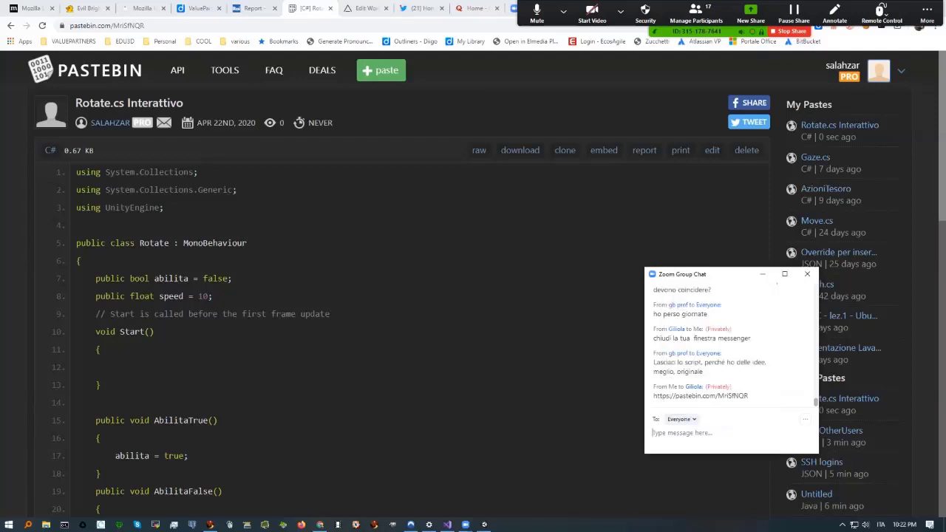
key(ctrl+v)
key(Return)
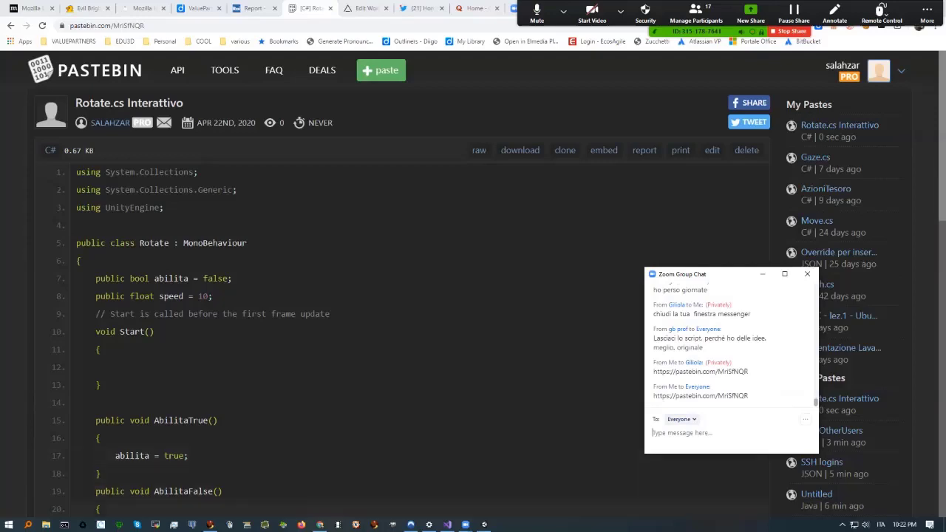
Bring Unity to the front and restart Play mode
mouse_move(484, 525)
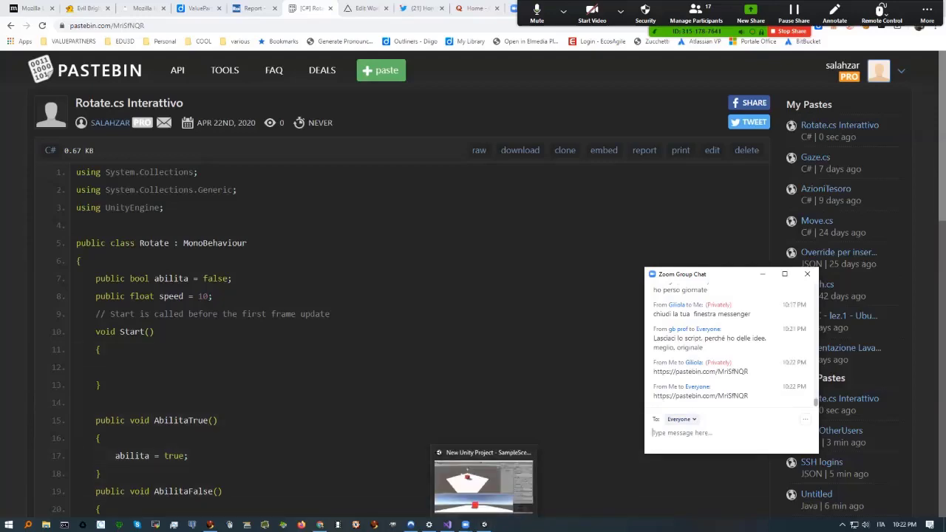
click(484, 486)
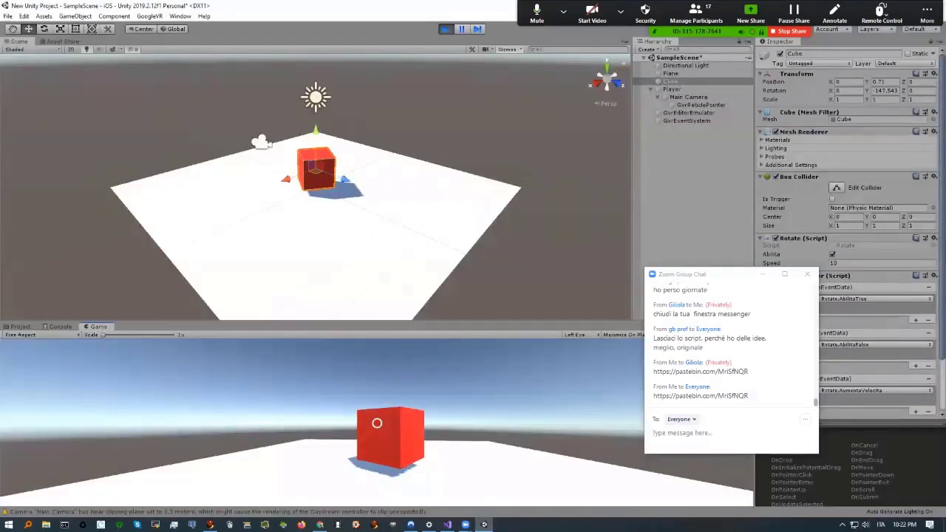
click(445, 29)
click(445, 28)
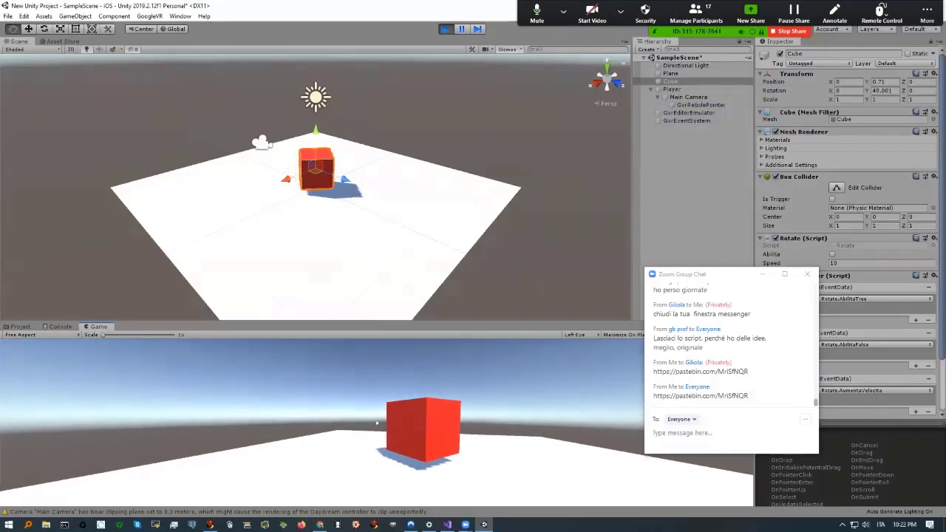
Try Rotate speeds of 90, 10, 20 and 40 in the Inspector, then stop Play mode
text(90)
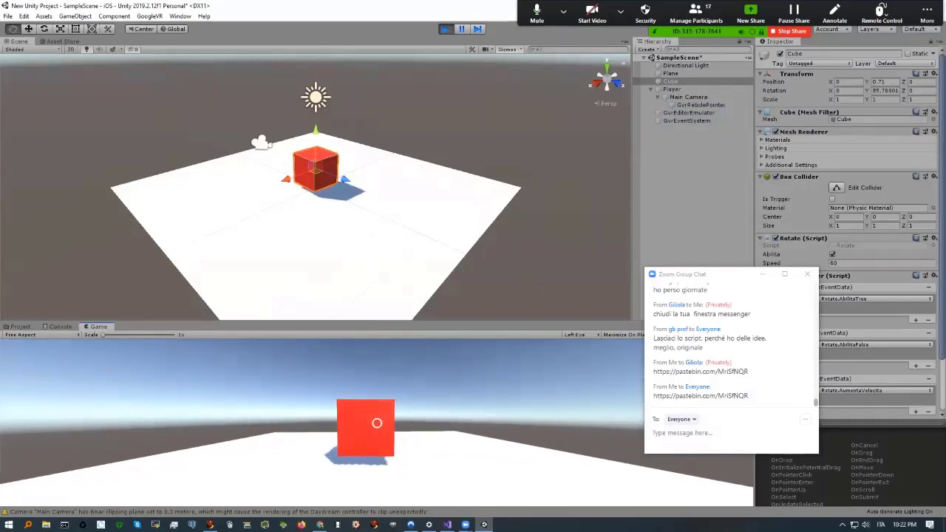
key(BackSpace)
key(BackSpace)
key(BackSpace)
text(10)
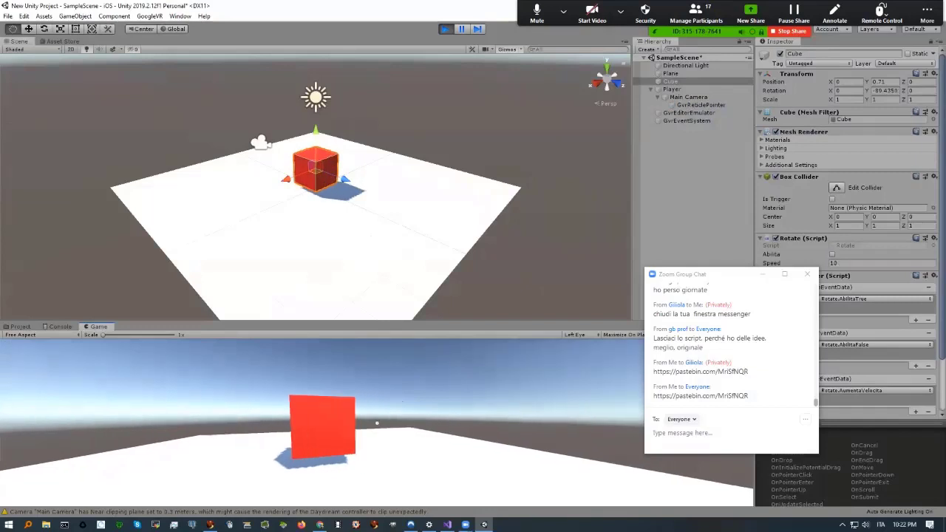
key(BackSpace)
key(BackSpace)
text(20)
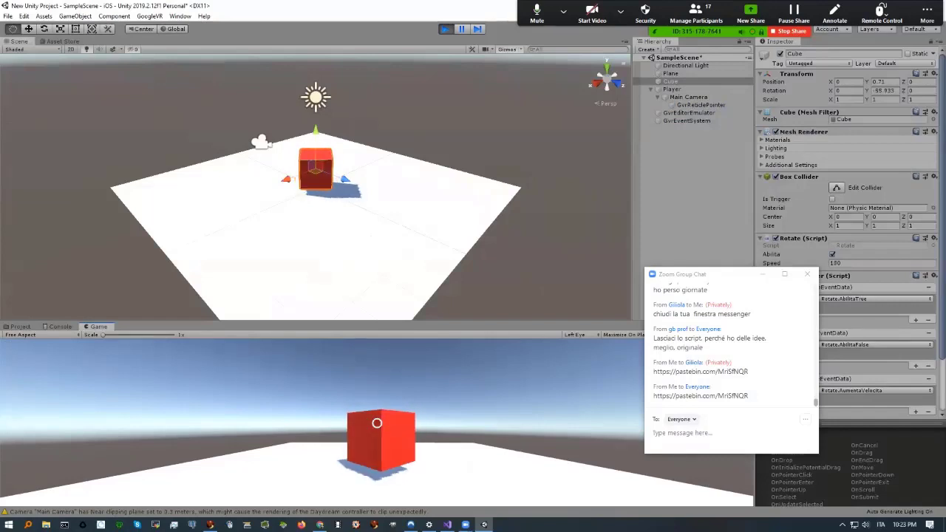
key(BackSpace)
key(BackSpace)
text(40)
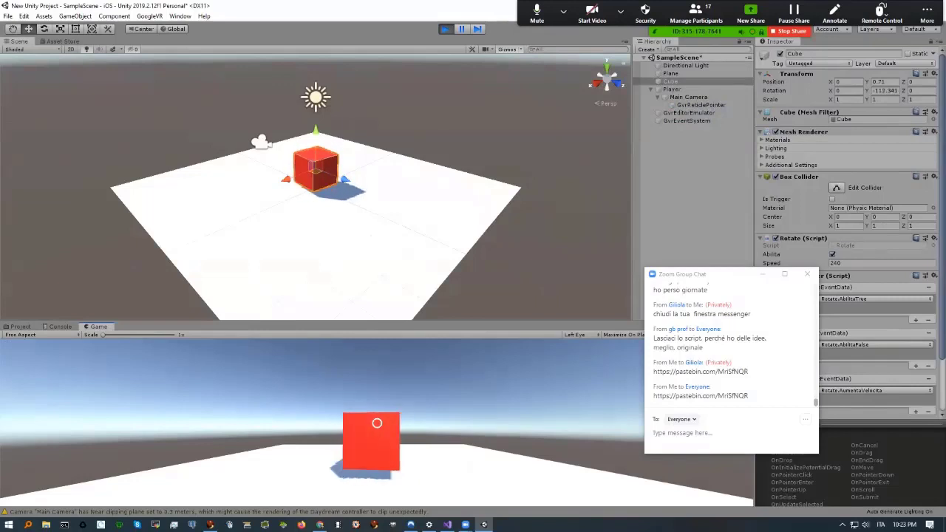
key(ctrl+p)
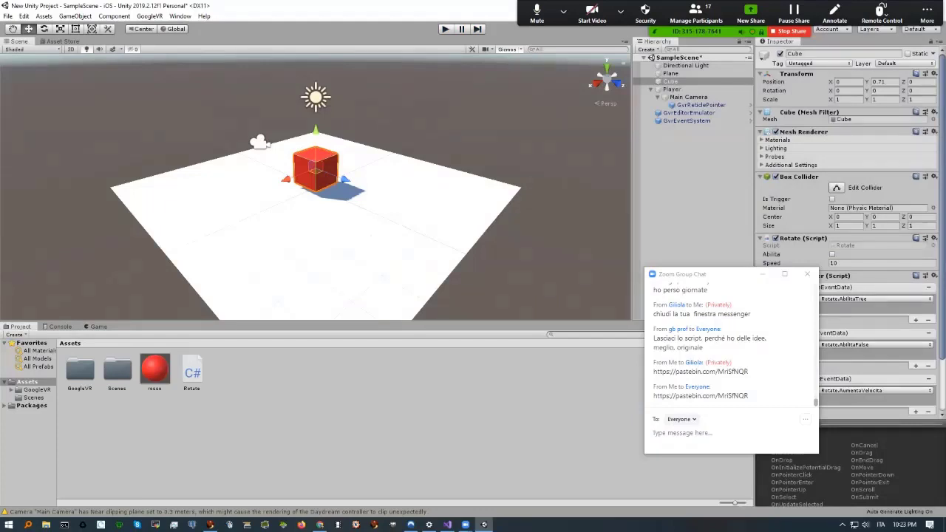
Switch from Unity via the meeting chat to Rotate.cs in Visual Studio
key(alt+Tab)
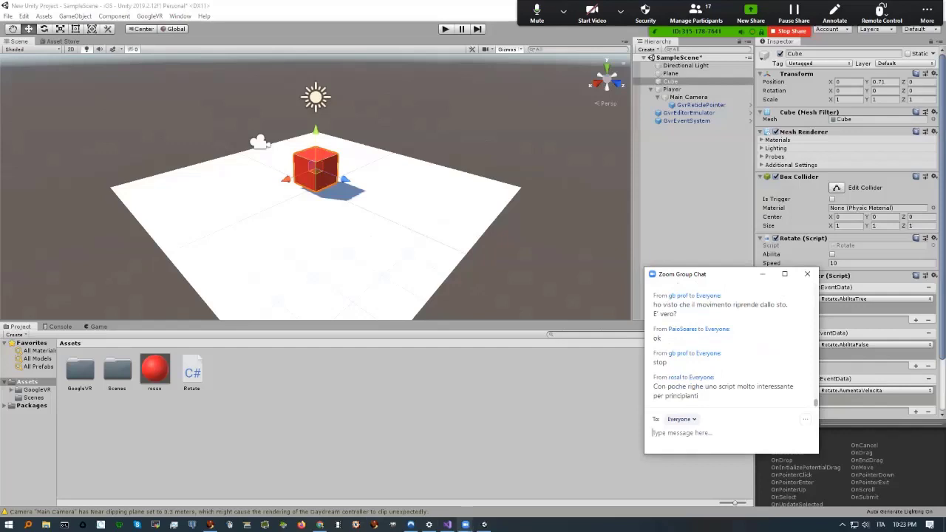
click(447, 525)
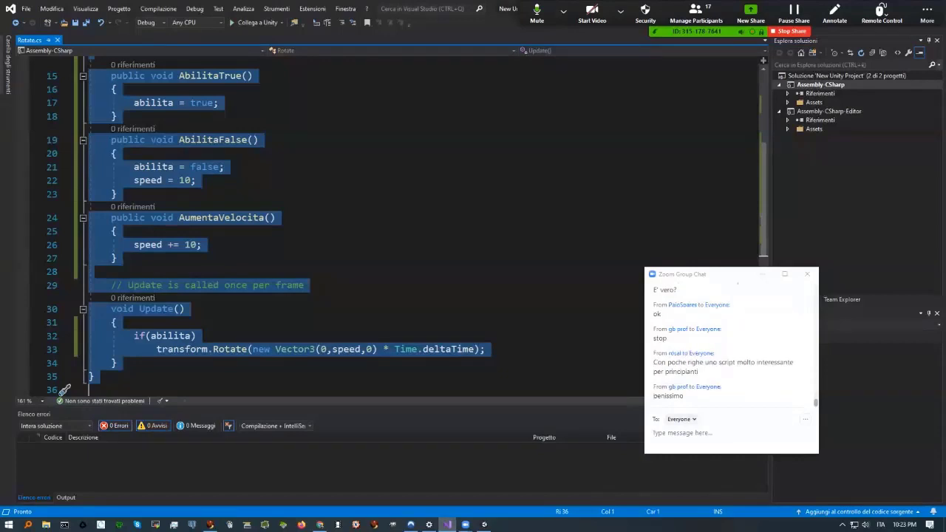
Highlight AbilitaFalse and its 'speed = 10;' reset line, then return to Unity
click(214, 217)
drag(179, 140, 258, 140)
drag(133, 181, 197, 180)
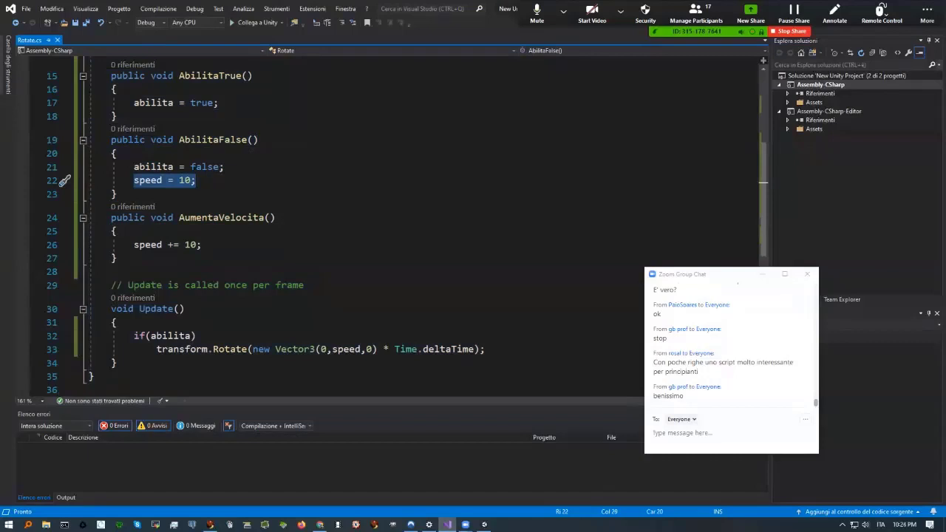
key(alt+Tab)
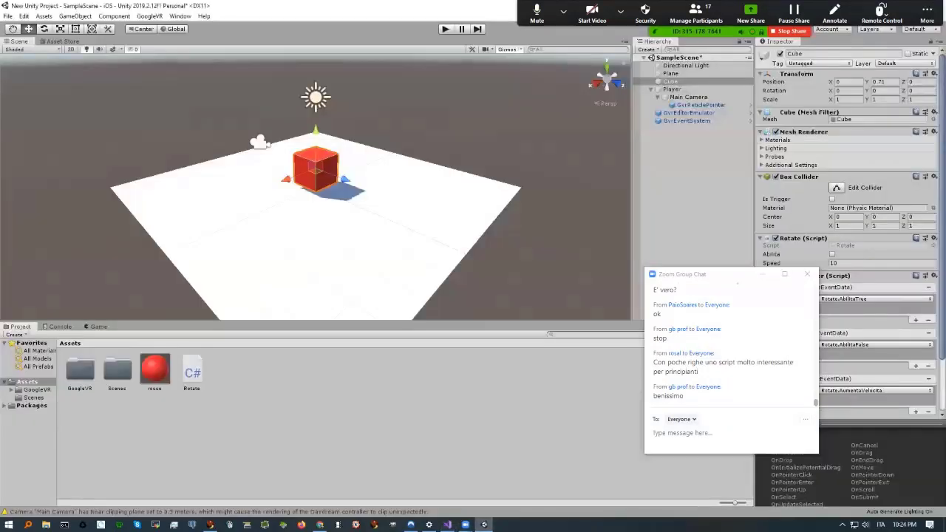
Open the Cube Event Trigger's Add New Event Type list and move down to Drag
drag(699, 275, 567, 261)
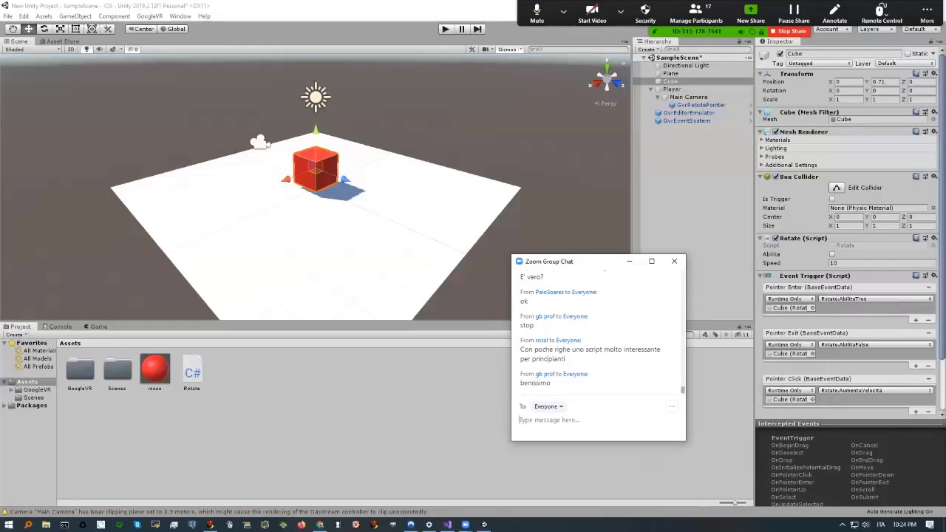
scroll(848, 232, down, 3)
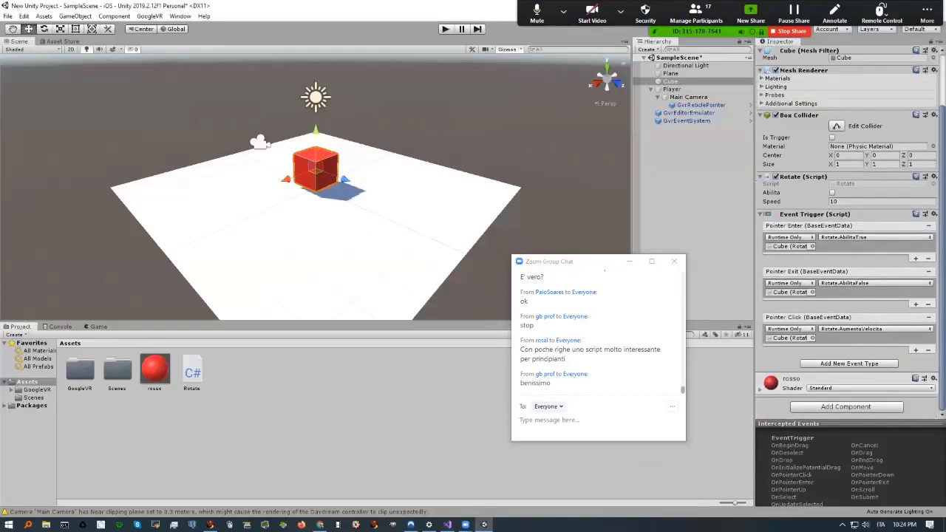
click(849, 364)
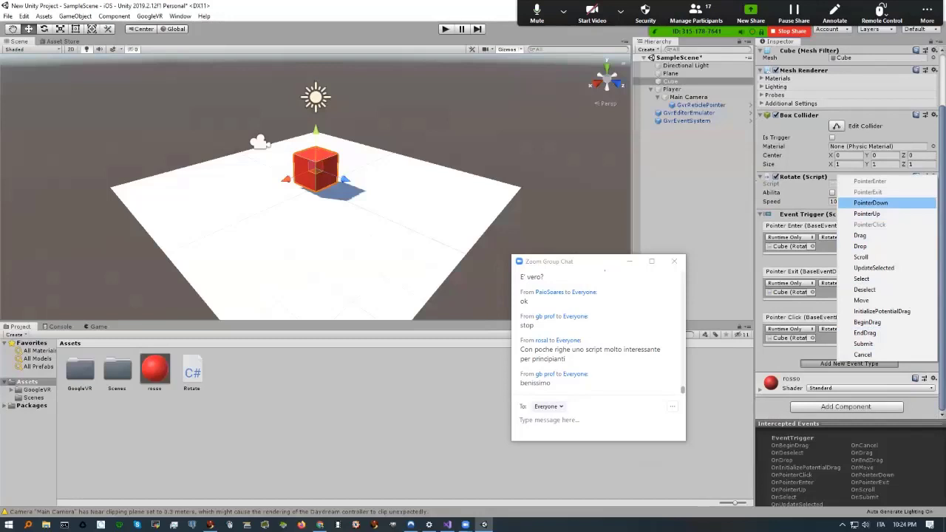
key(Down)
key(Down)
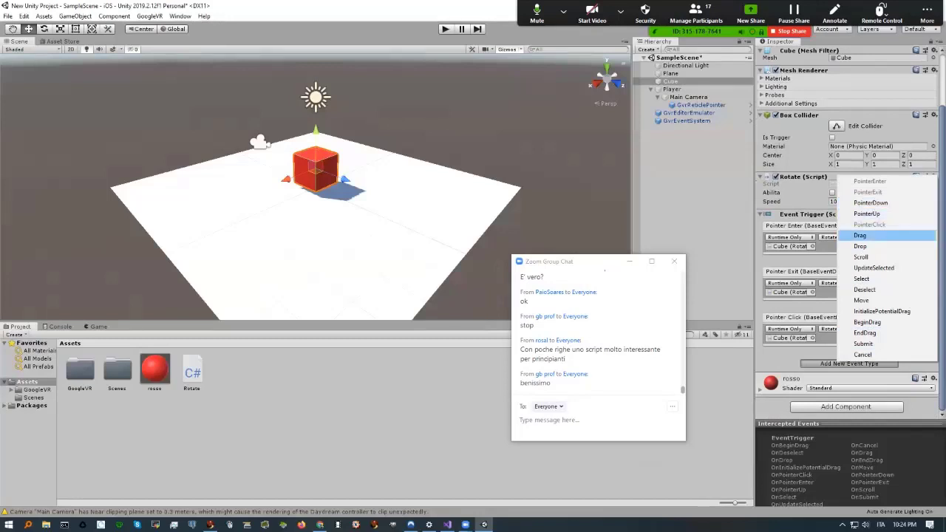
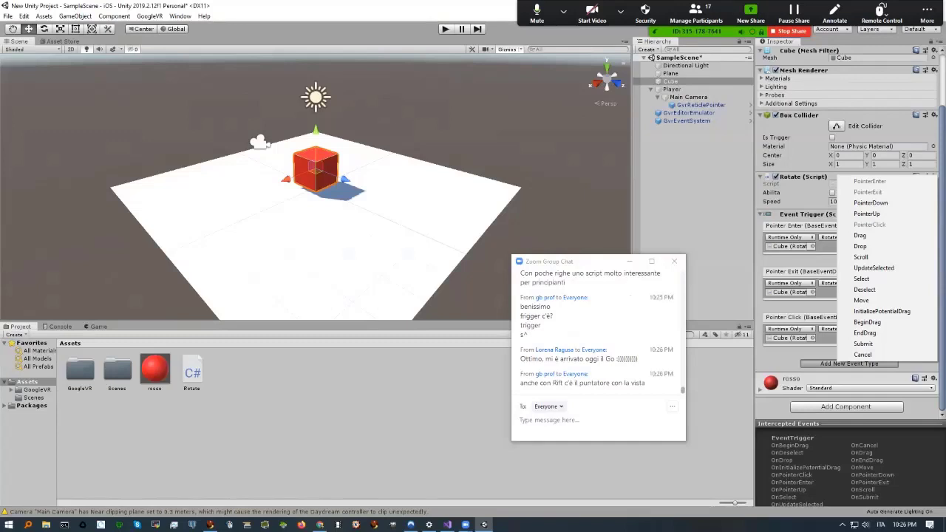
Close the event type list and the Zoom chat, then select GvrReticlePointer in the Hierarchy
key(Escape)
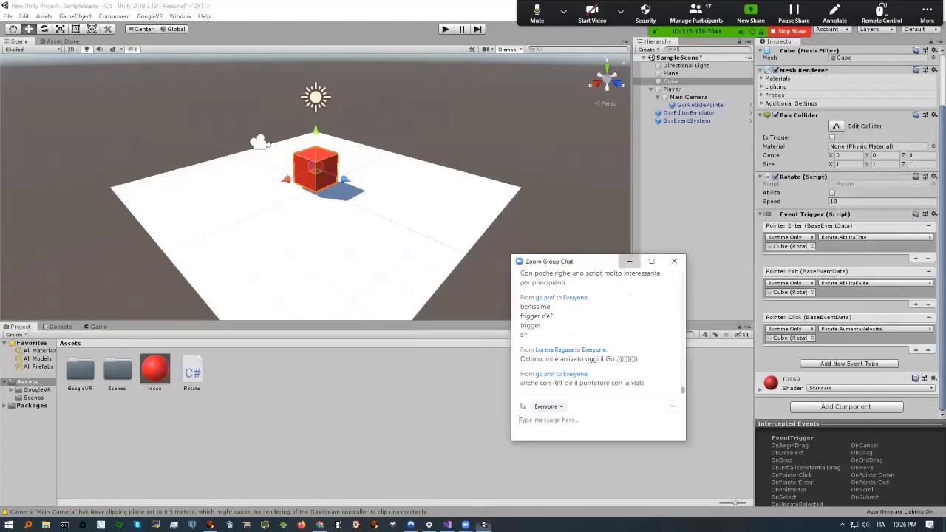
key(alt+h)
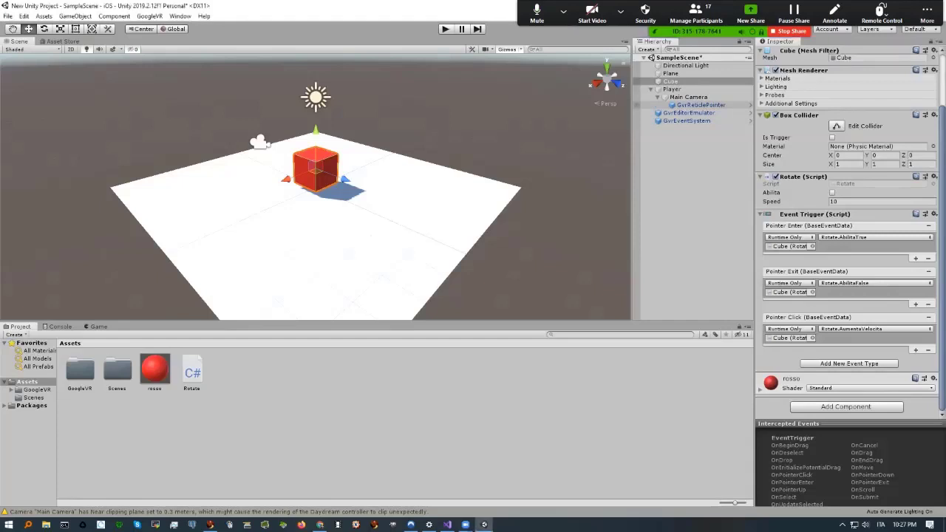
click(701, 105)
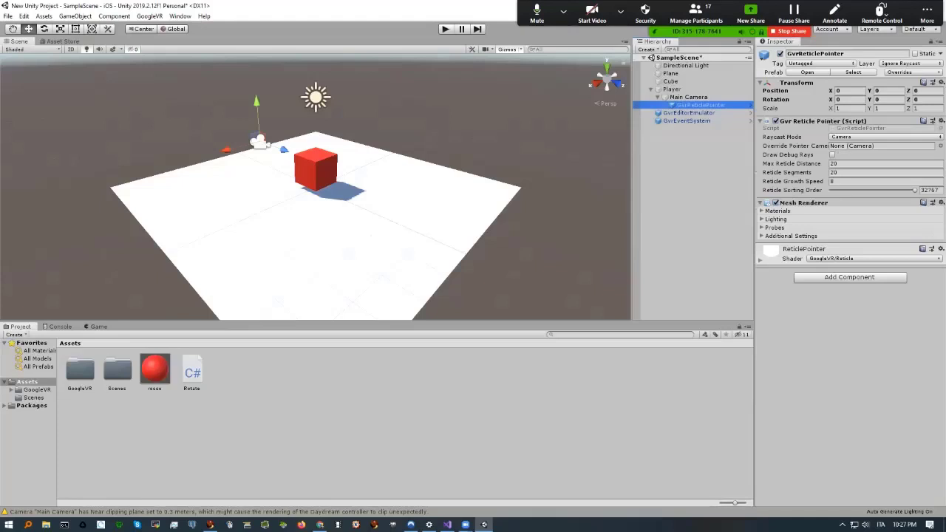
Change the ReticlePointer material colour from white to a strong blue (0044E6)
click(761, 260)
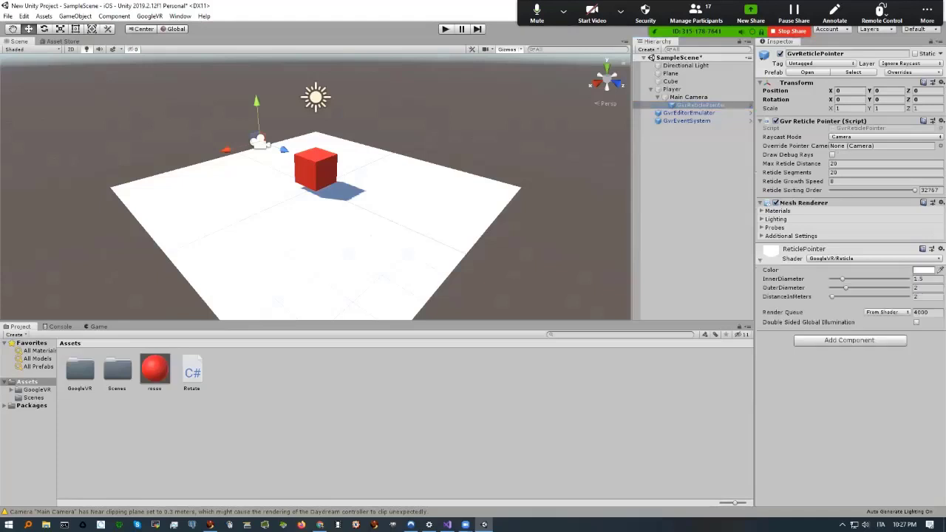
click(923, 270)
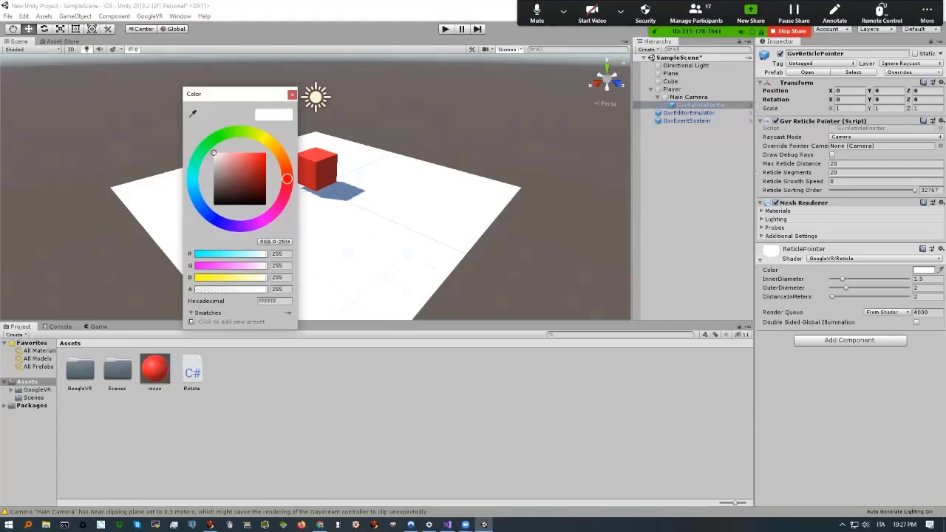
drag(287, 179, 206, 211)
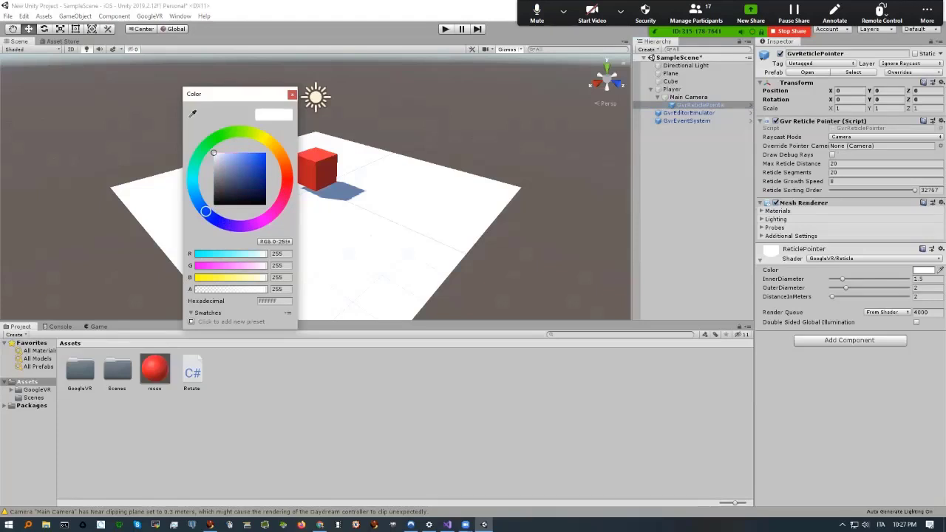
drag(214, 153, 265, 154)
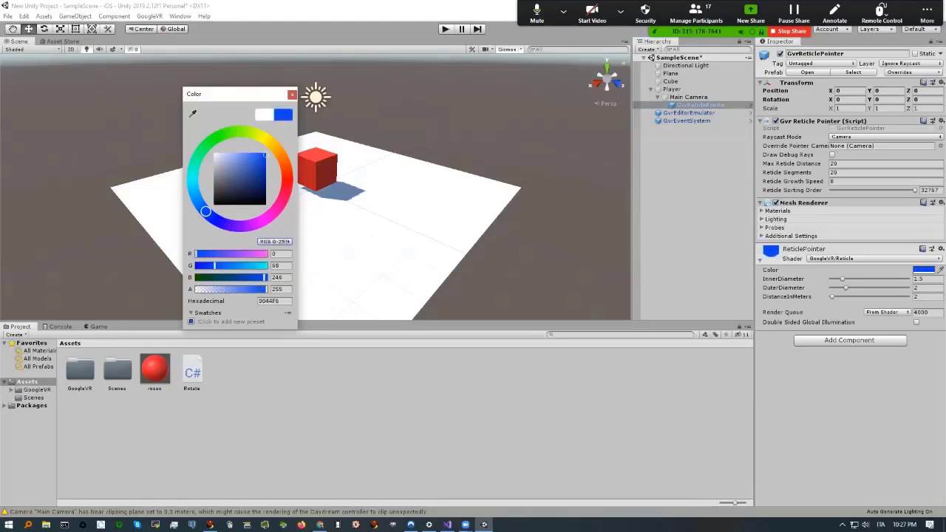
click(292, 94)
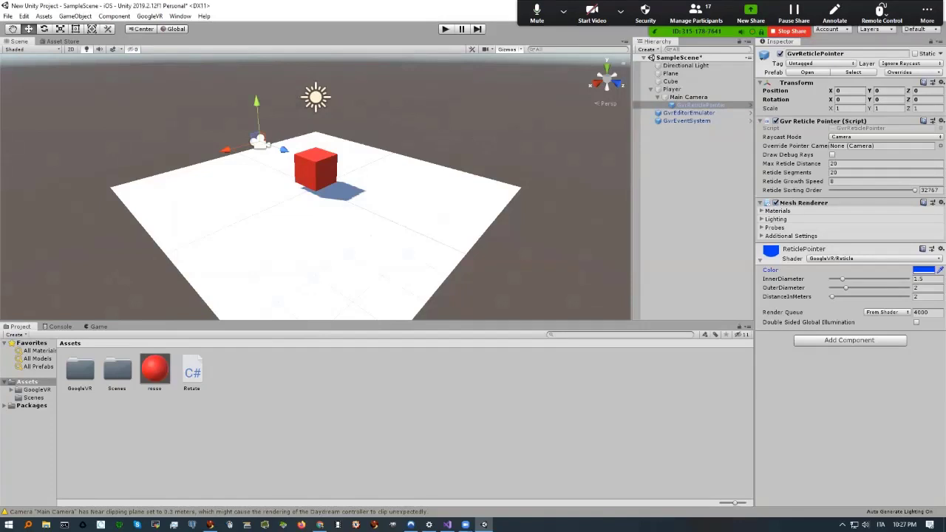
key(ctrl+p)
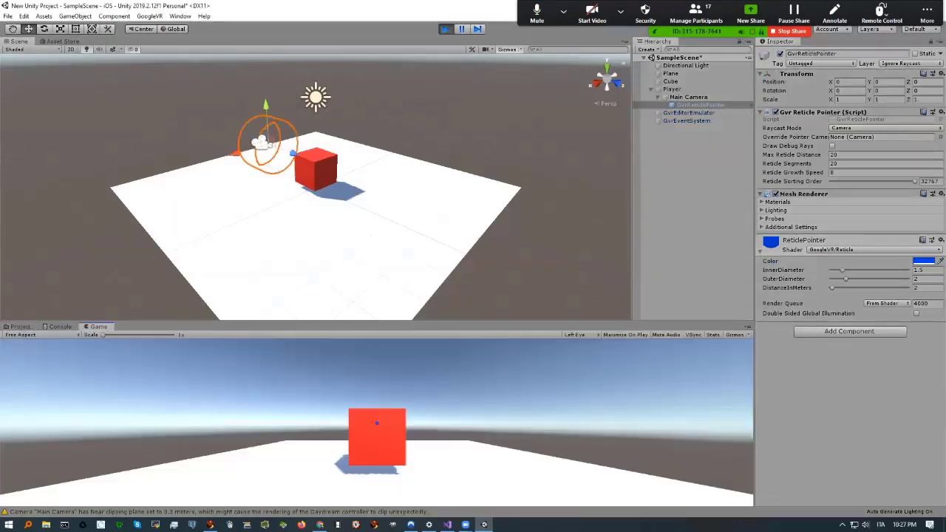
key(alt)
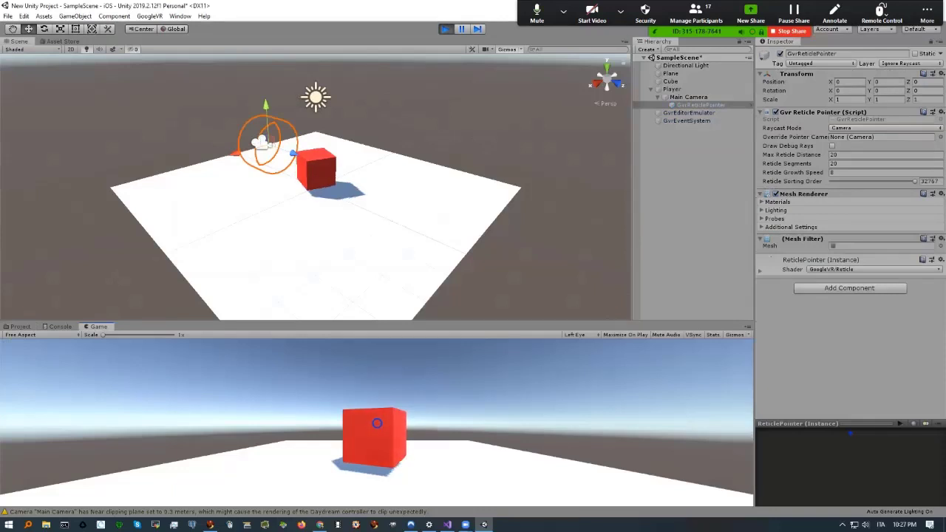
key(alt)
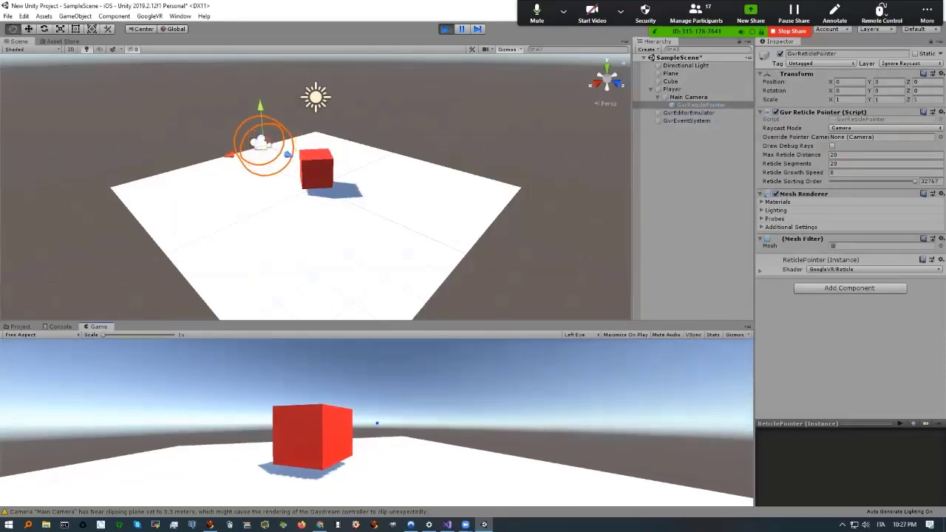
key(alt)
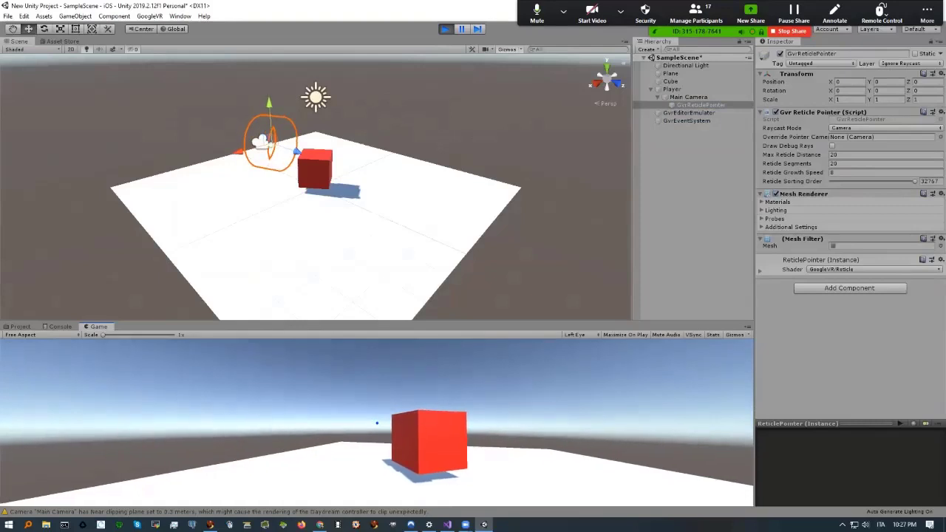
key(ctrl+p)
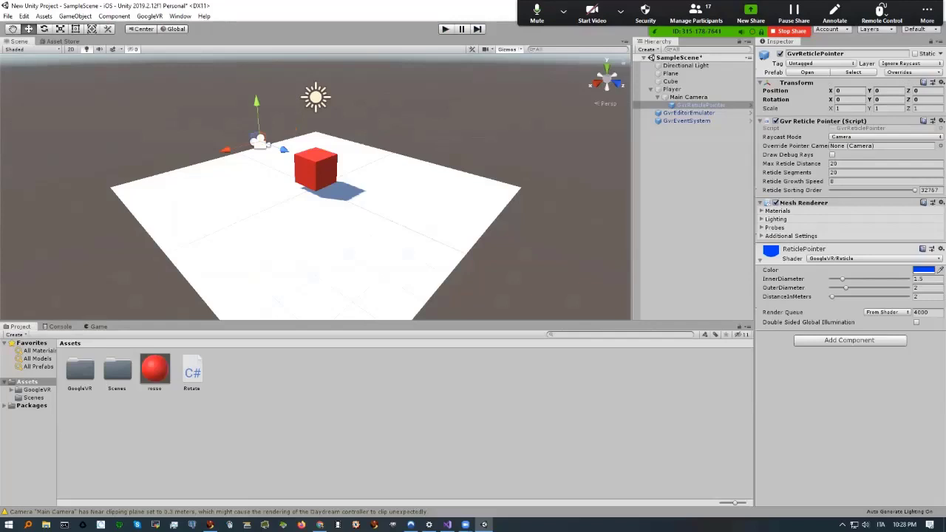
key(ctrl+p)
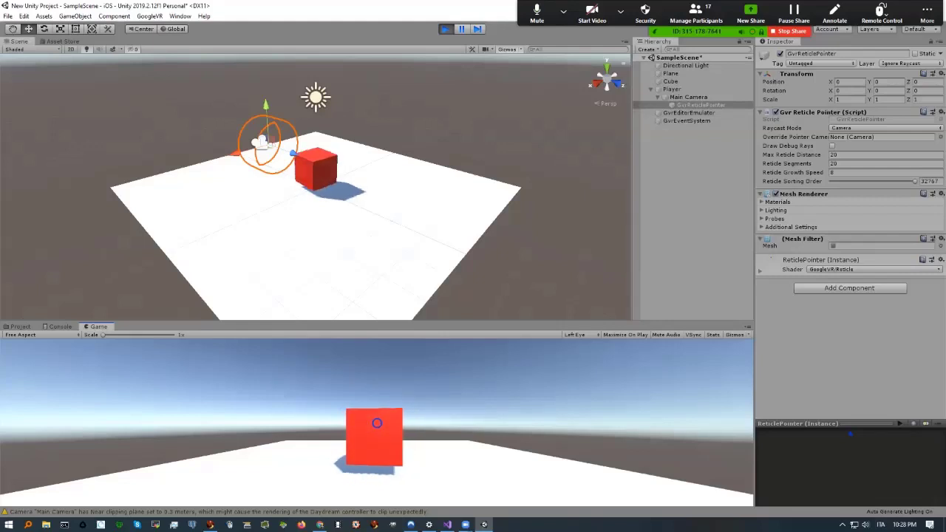
click(760, 270)
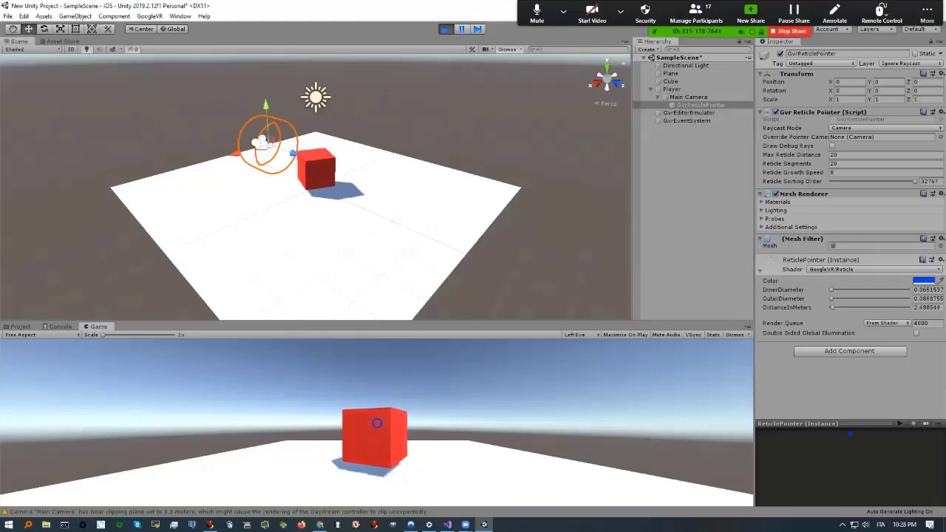
click(928, 290)
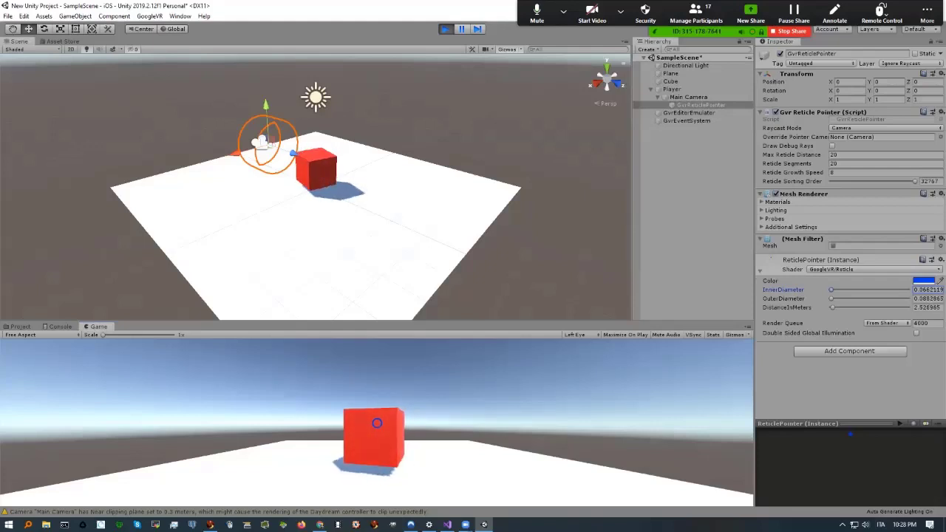
click(927, 298)
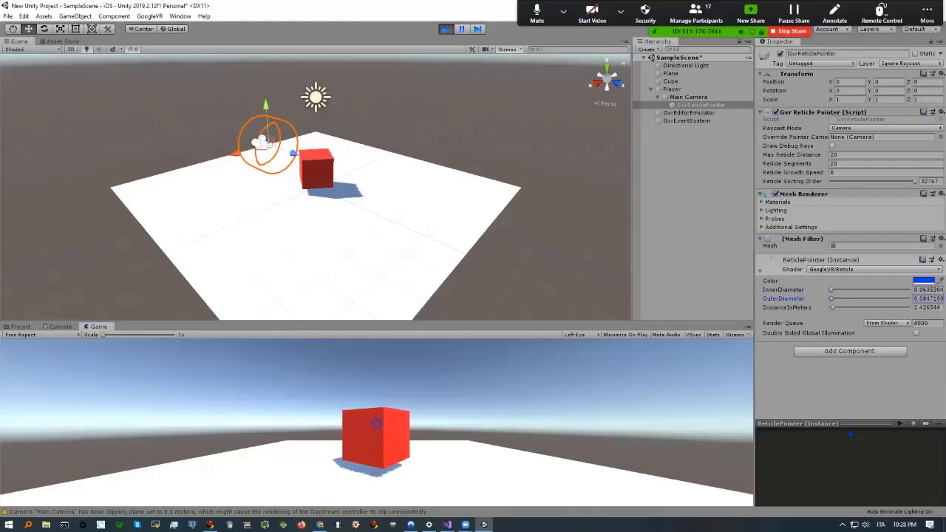
click(928, 307)
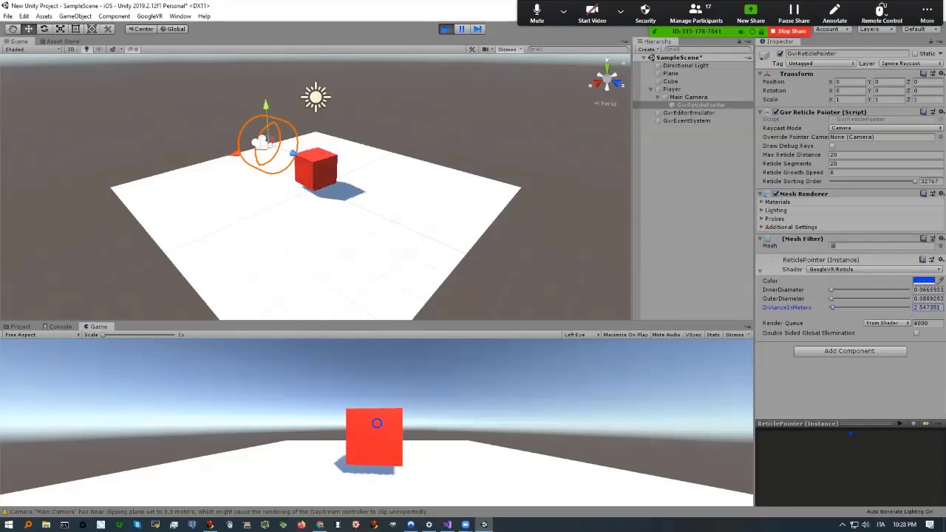
key(ctrl+p)
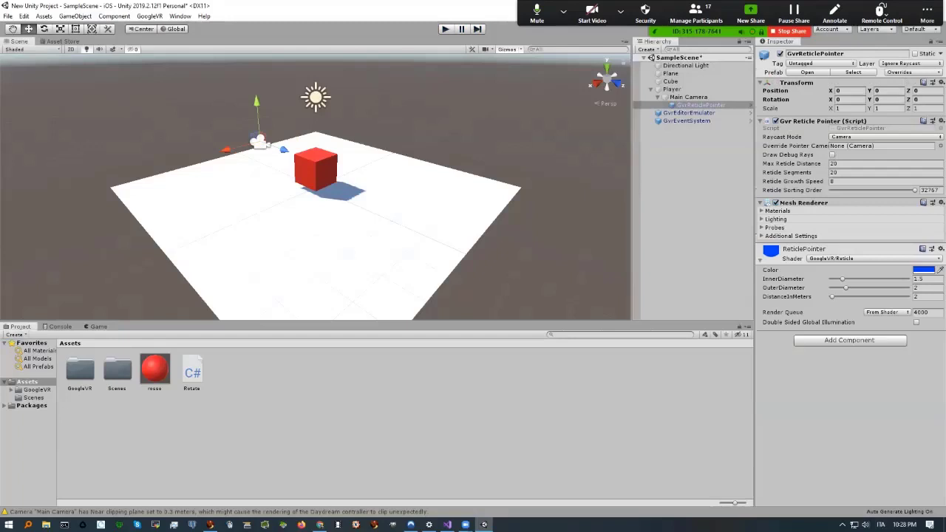
Try reticle DistanceInMeters values 10.9 and 5.2, settling on 0
click(928, 296)
text(10.9)
key(BackSpace)
key(BackSpace)
key(BackSpace)
key(BackSpace)
text(5.2)
key(BackSpace)
key(BackSpace)
key(BackSpace)
text(0)
Check the Main Camera, then drag reticle DistanceInMeters up to about 28 and run the scene
click(688, 97)
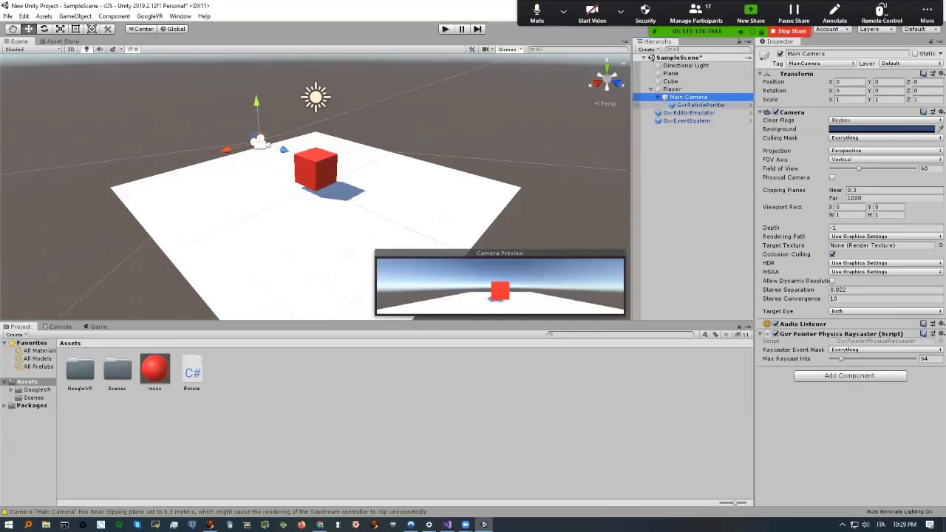
click(701, 105)
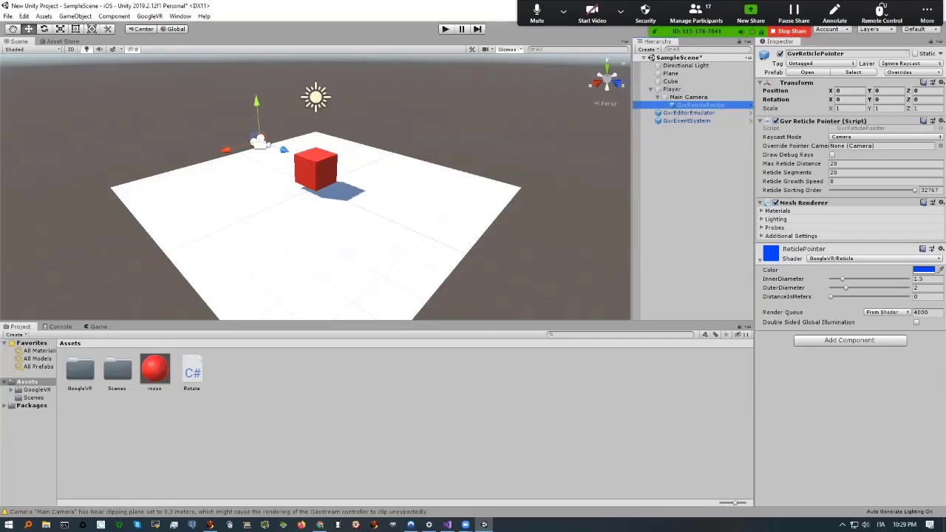
click(928, 296)
drag(831, 297, 851, 296)
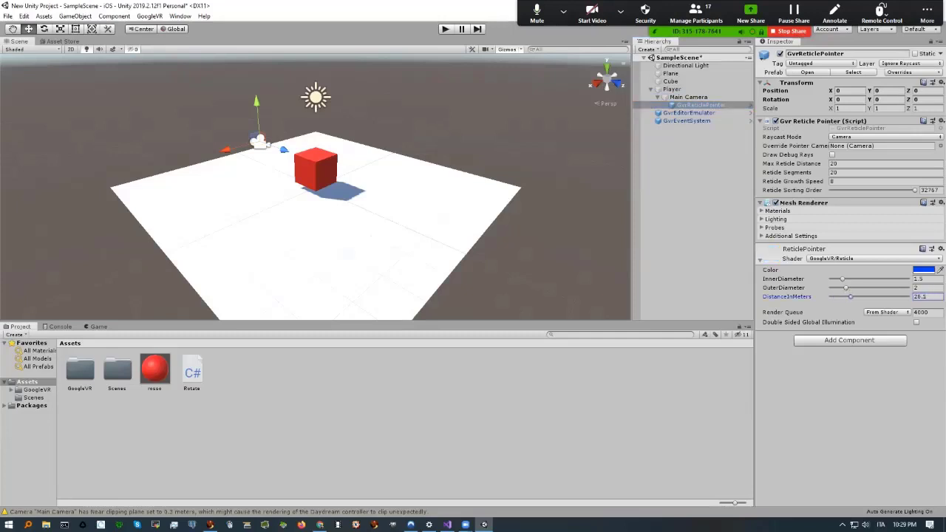
key(ctrl+p)
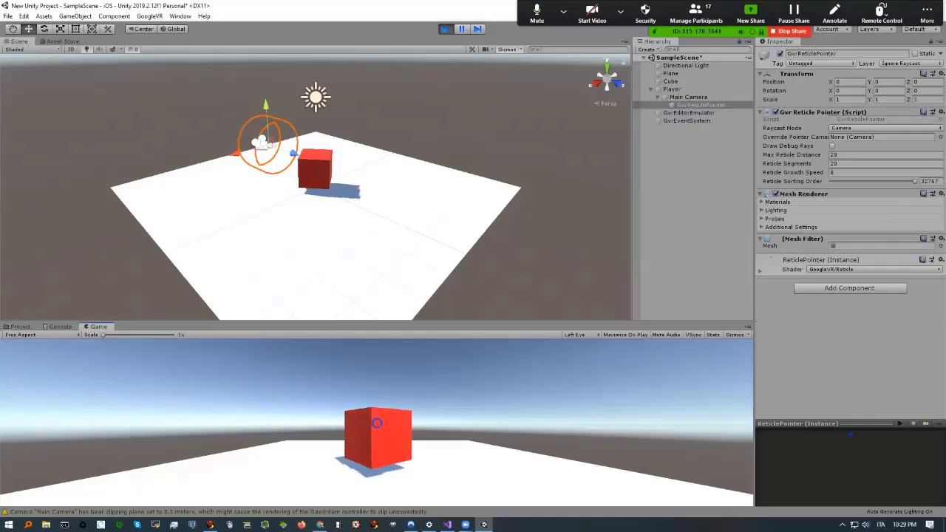
Stop play, set reticle DistanceInMeters to 1.3, then test it in a short play run
key(ctrl+p)
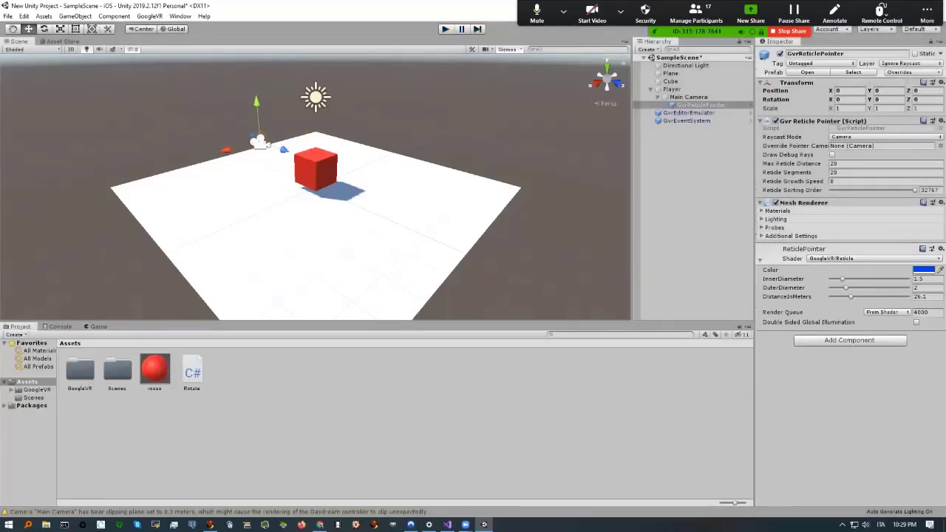
click(928, 296)
text(1.3)
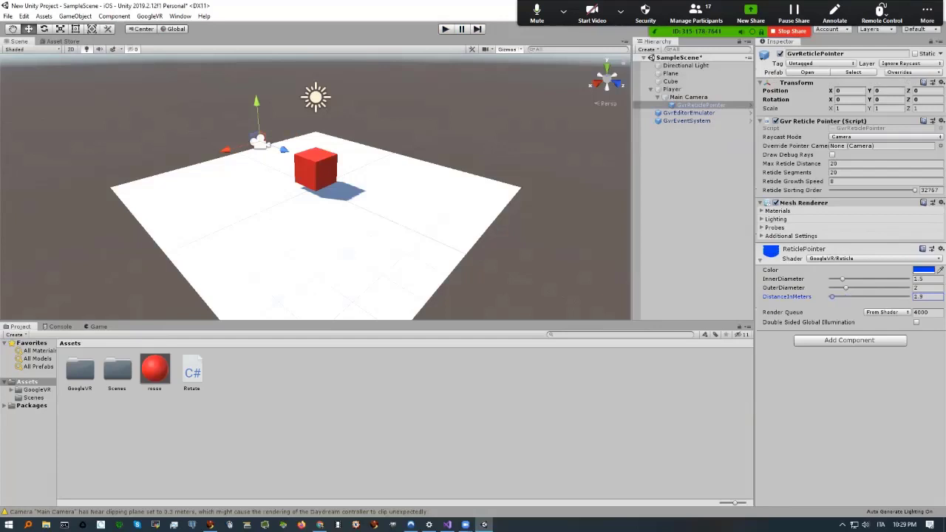
key(BackSpace)
key(BackSpace)
key(BackSpace)
text(0)
key(BackSpace)
text(1.3)
key(ctrl+p)
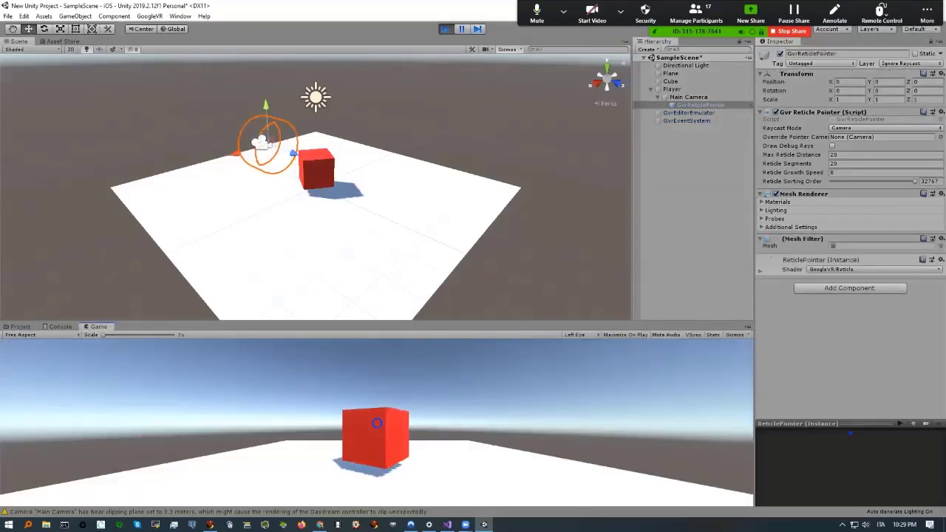
key(ctrl+p)
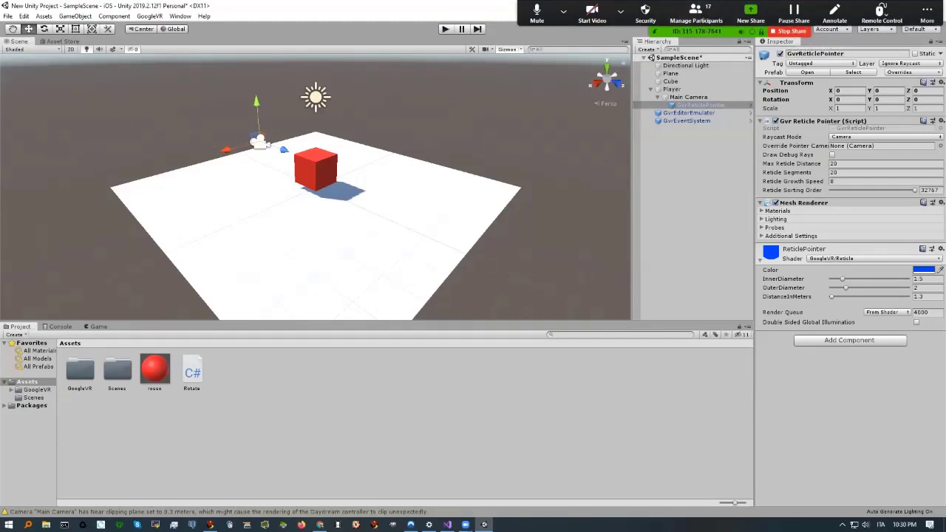
Show the Zoom group chat off to the right and bring up the Rotate.cs paste in Chrome
click(927, 11)
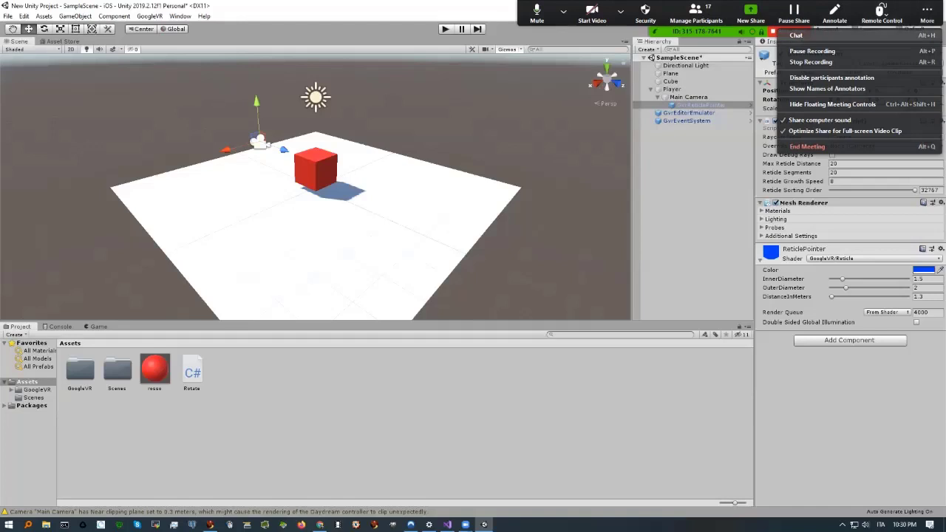
click(796, 35)
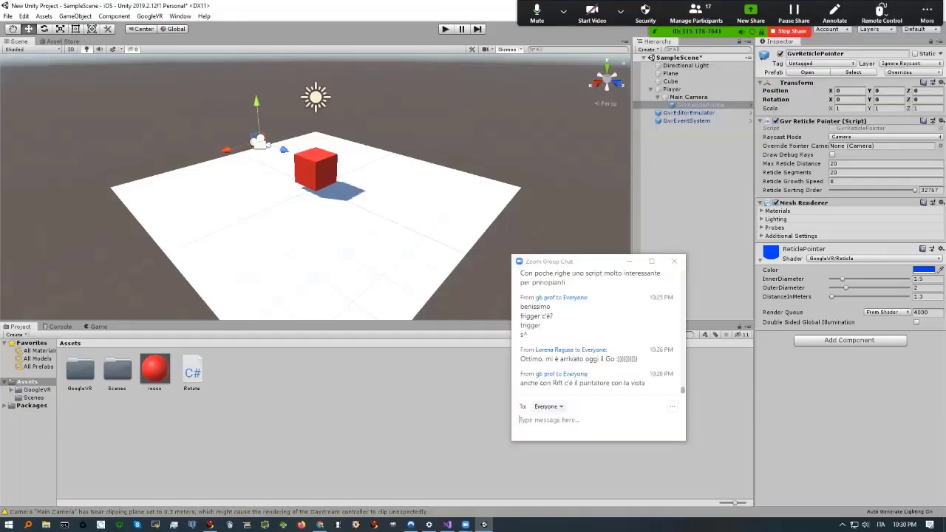
drag(582, 261, 703, 275)
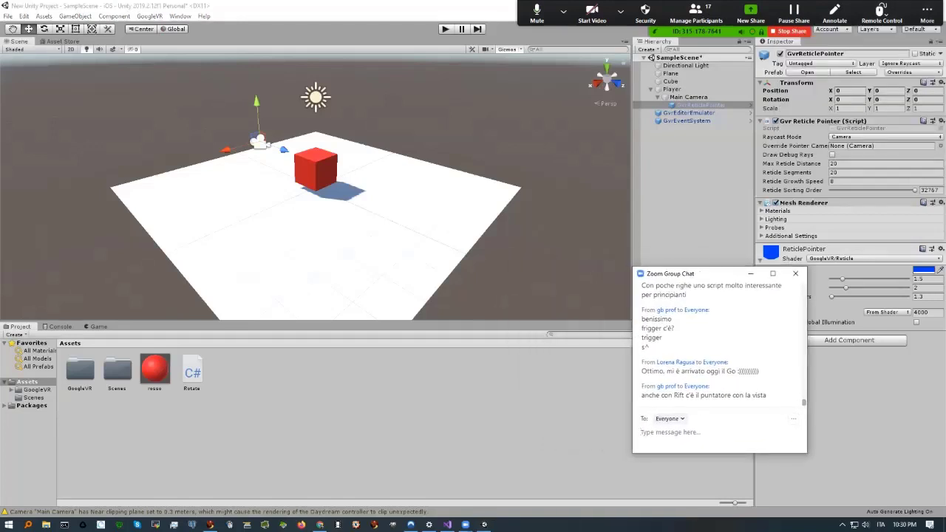
click(320, 525)
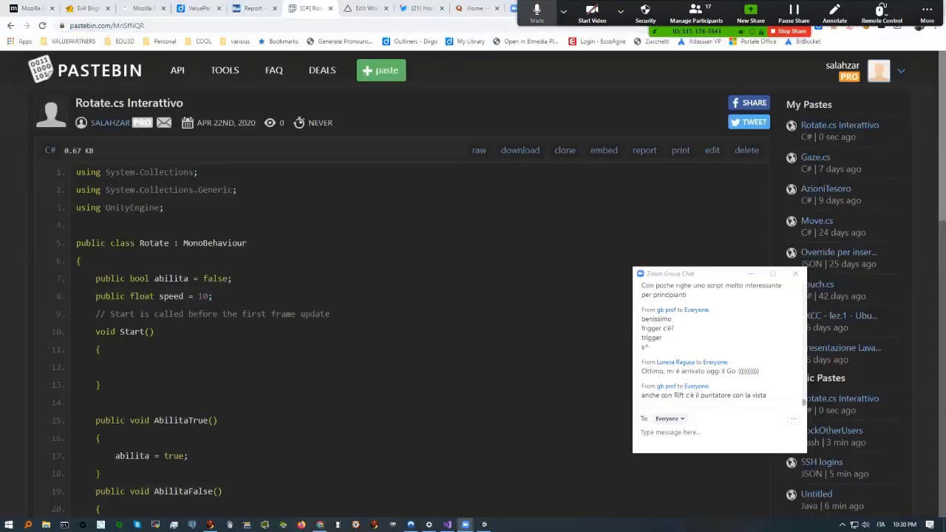
Move the Zoom toolbar aside and switch to the EduVR2020 Classroom coursework tab
drag(549, 3, 553, 482)
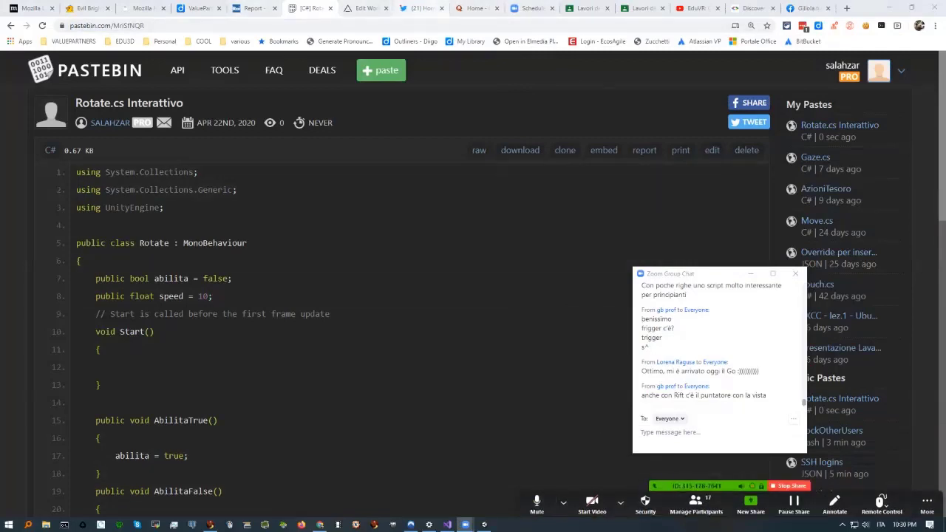
click(642, 8)
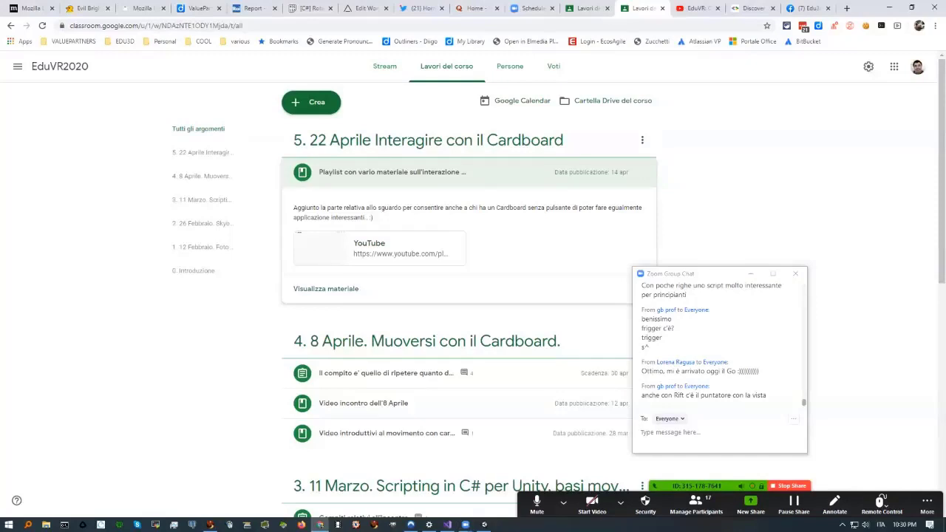
Open the 'EduVR: Google Cardboard interazione con click e gaze' playlist from the 22 Aprile topic
click(385, 247)
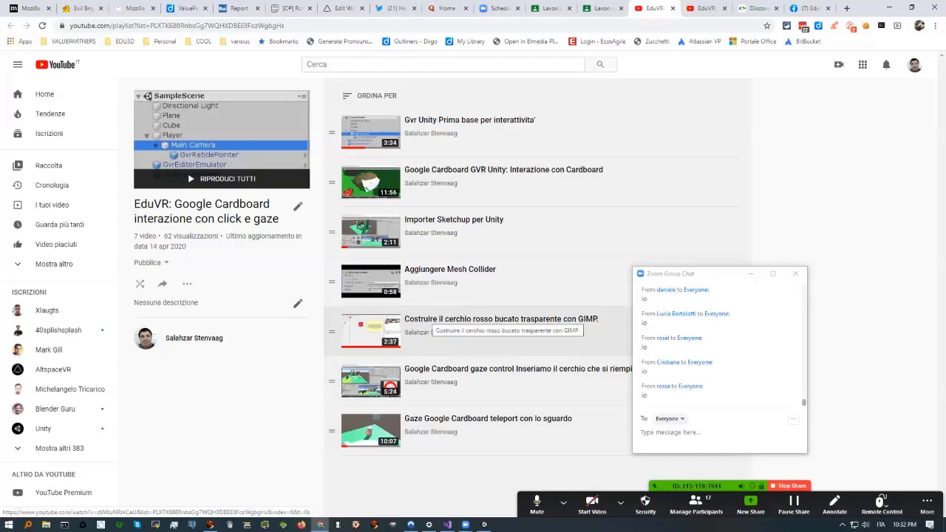
Pause the 'Costruire il cerchio rosso bucato' video and follow its description link to cerchio rosso.png
click(443, 320)
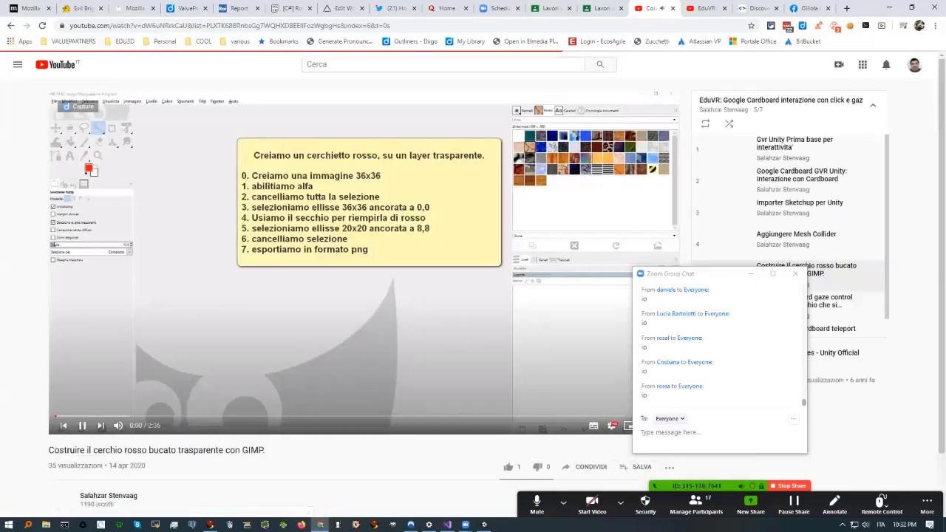
click(82, 425)
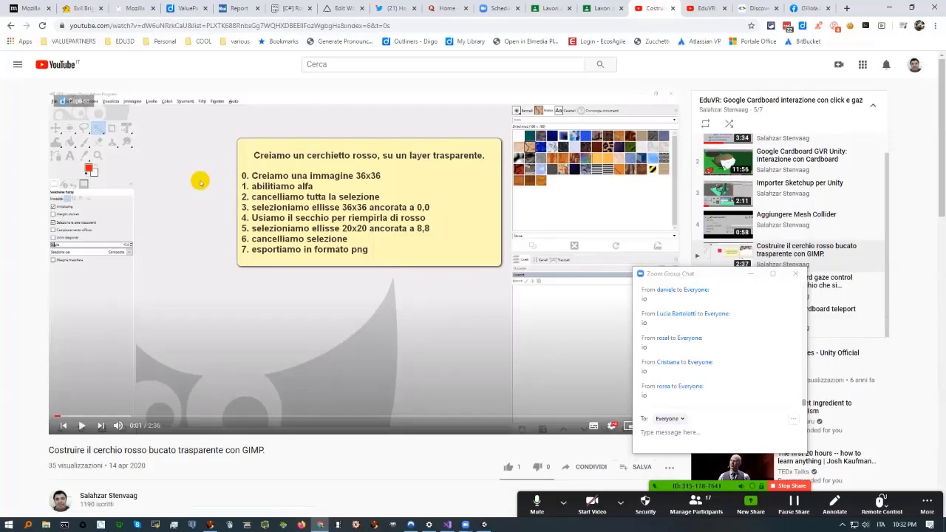
scroll(470, 296, down, 2)
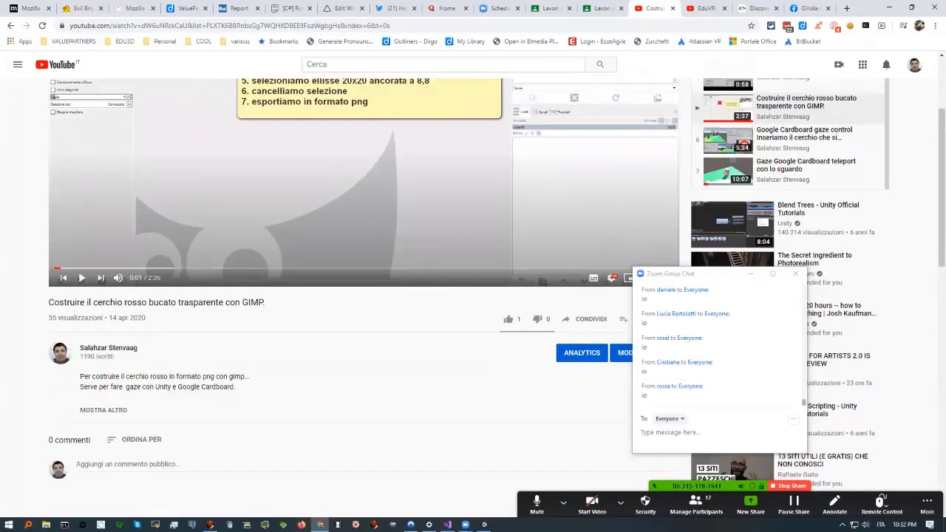
click(103, 410)
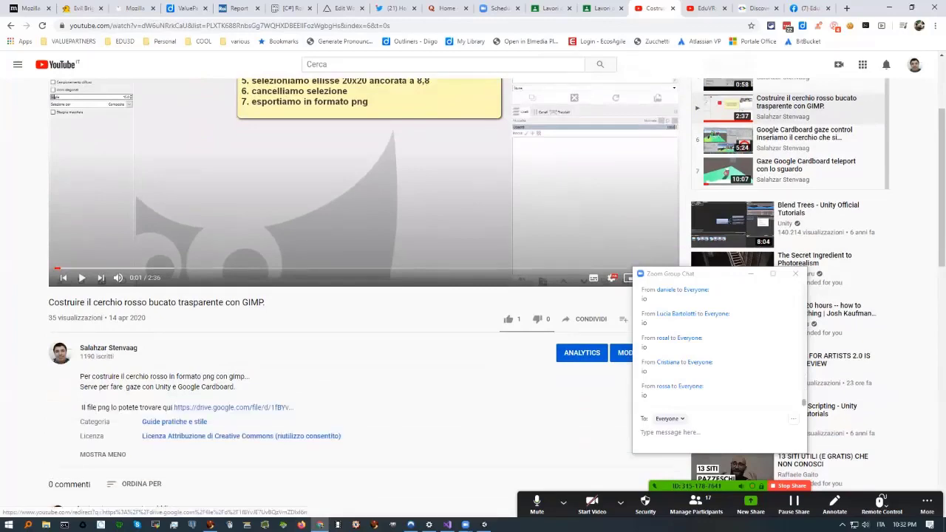
scroll(233, 408, up, 3)
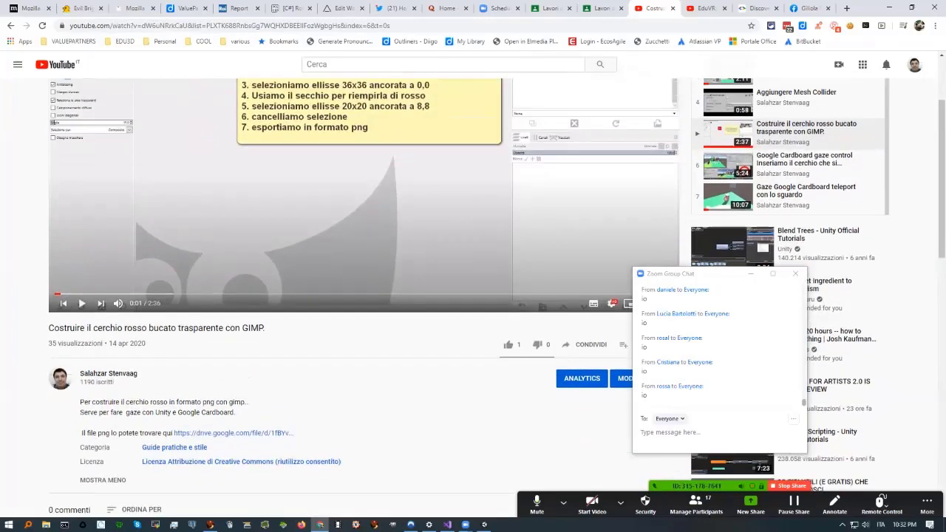
scroll(340, 259, up, 1)
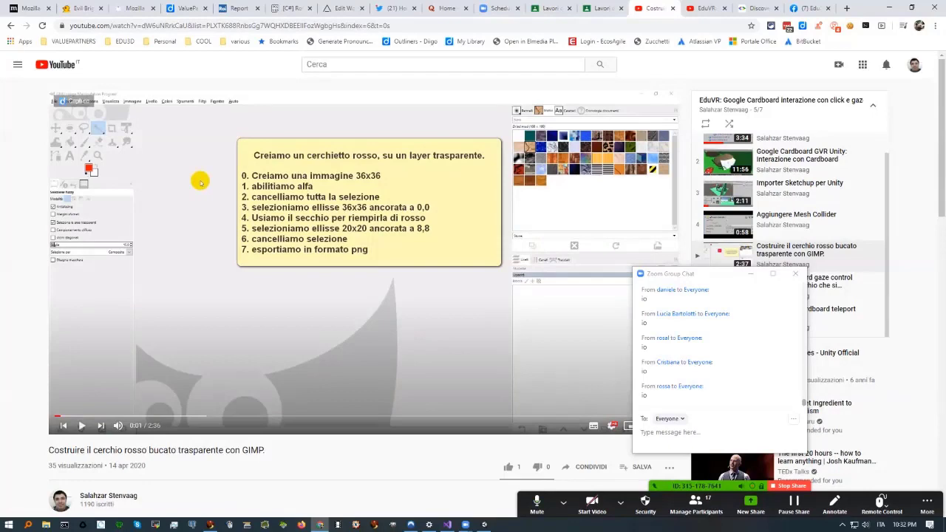
scroll(340, 296, down, 2)
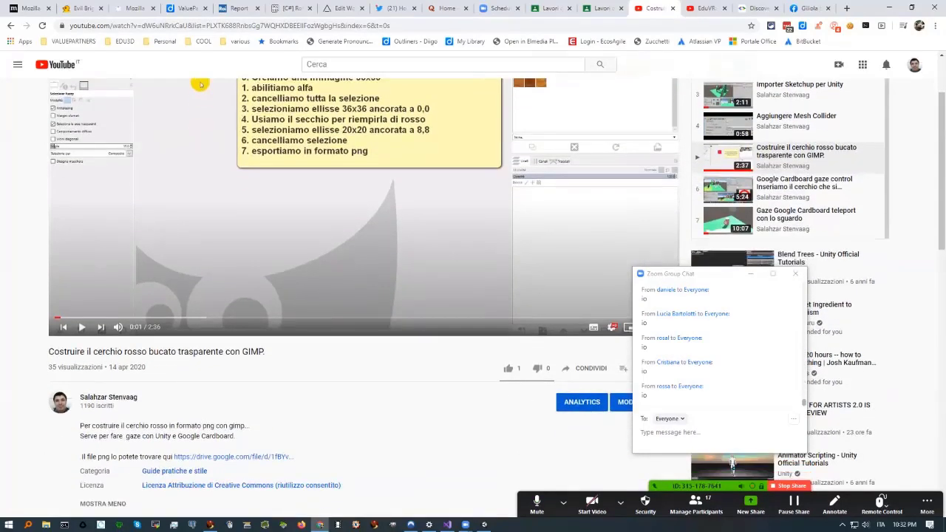
click(231, 456)
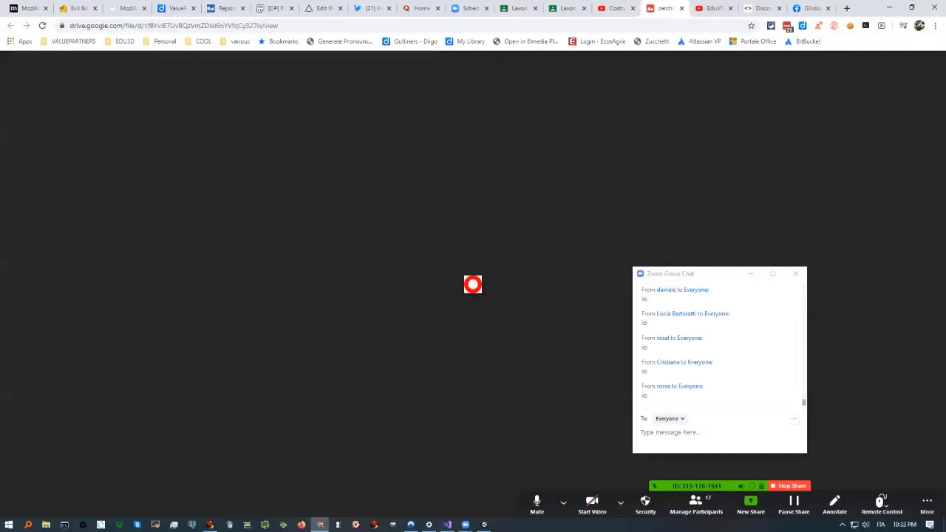
Return from Drive to the EduVR playlist on YouTube and shift the Zoom chat right
click(616, 8)
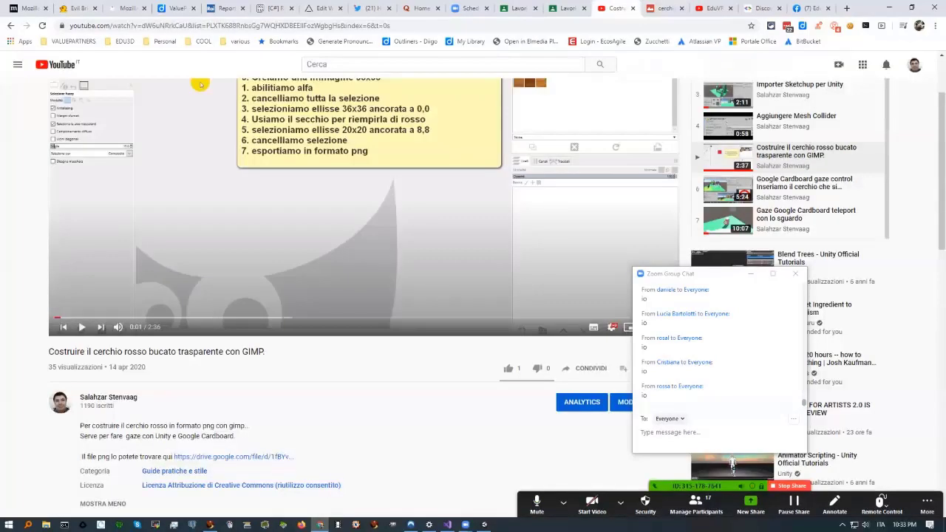
click(10, 25)
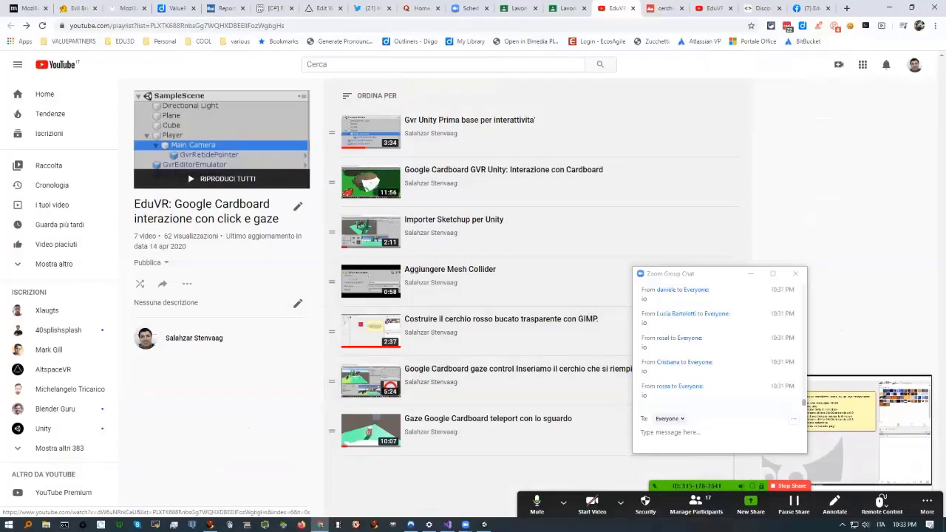
drag(702, 273, 763, 278)
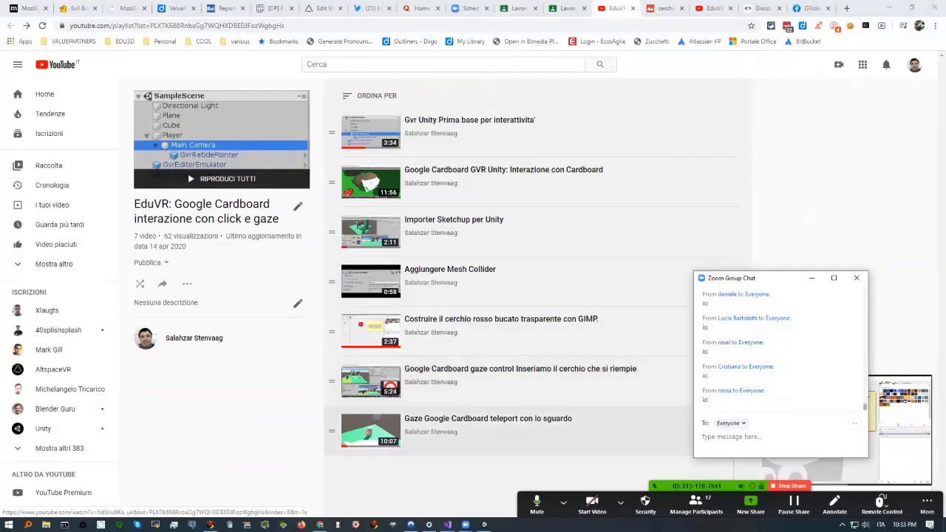
Play the 'teleport con lo sguardo' video muted, jump to 0:28, and pause on the red ring
click(473, 425)
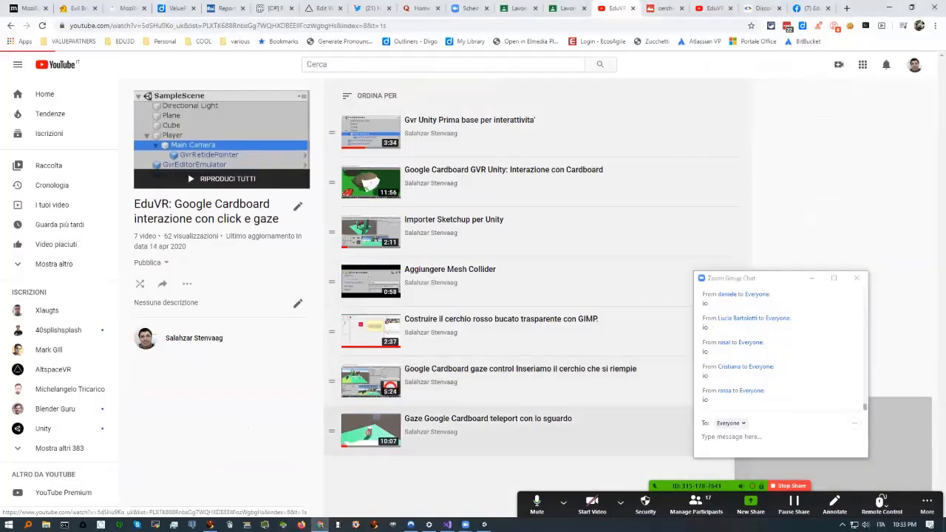
click(82, 436)
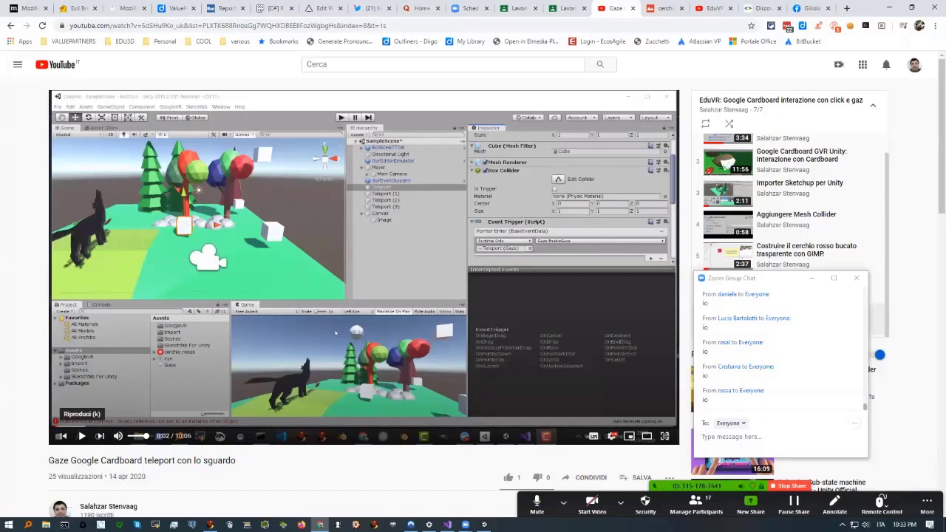
click(81, 436)
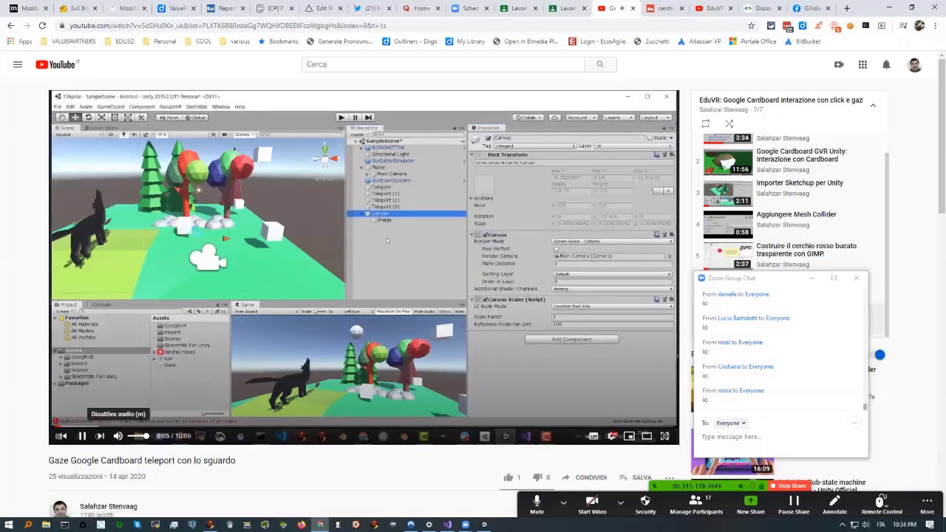
click(119, 437)
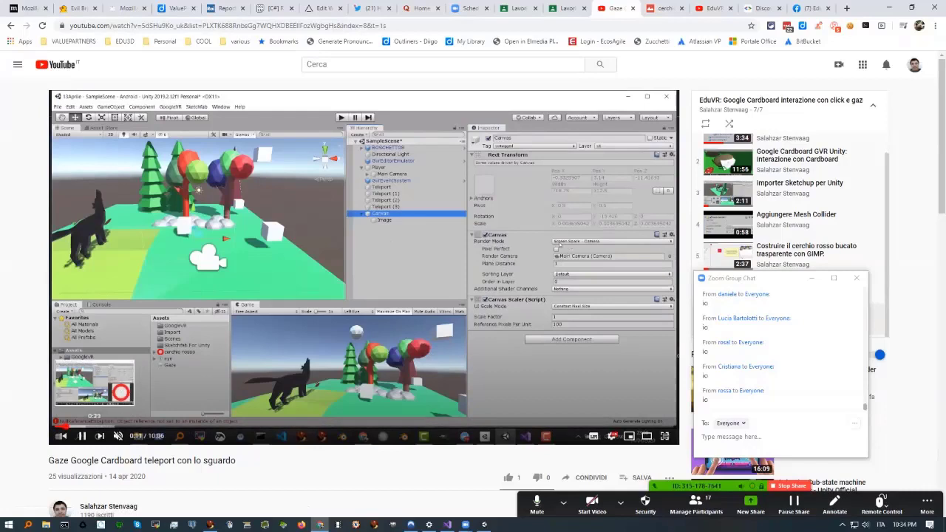
click(82, 424)
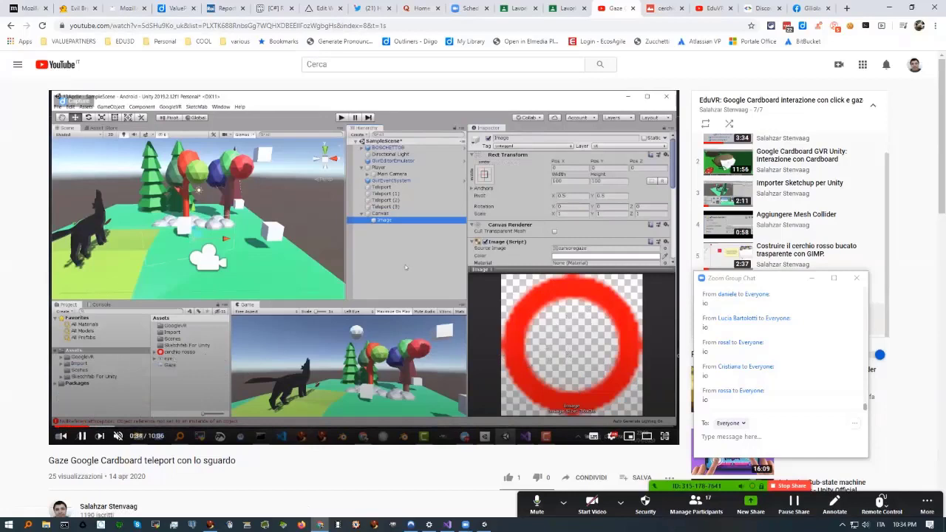
click(82, 436)
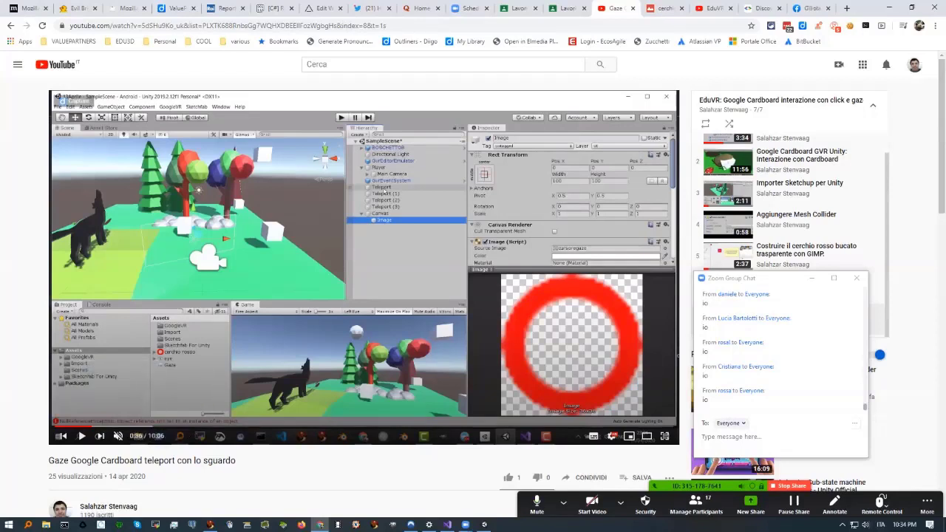
Skim the teleport video forward from 1:25 through 2:00, 2:45 and 3:59 to 4:27
click(82, 436)
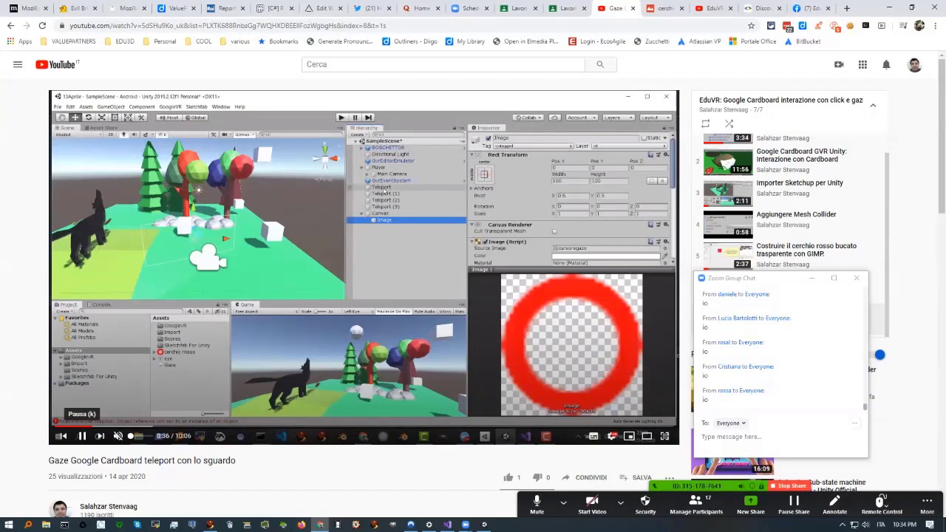
click(82, 436)
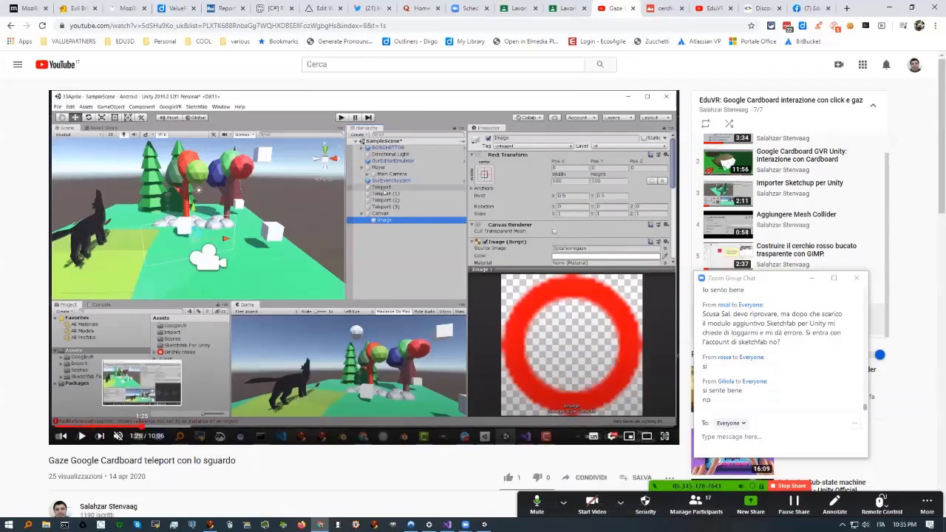
click(139, 421)
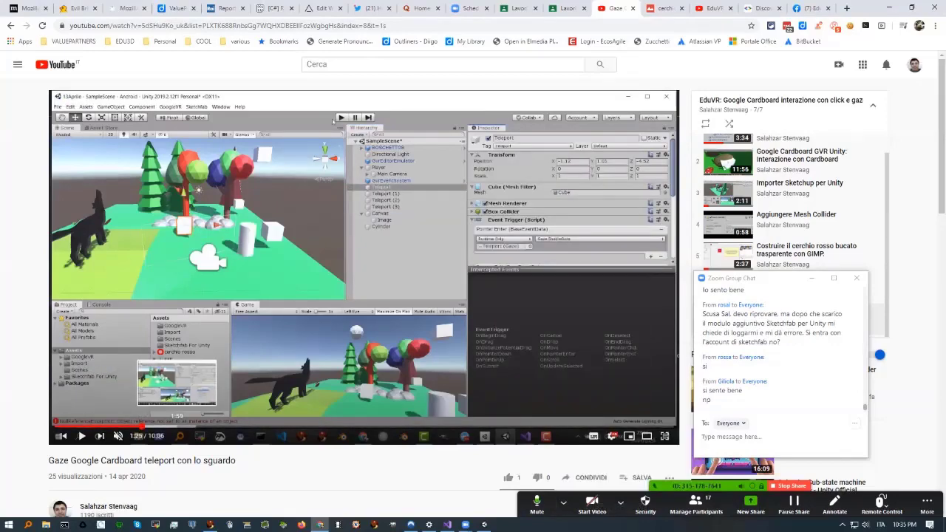
click(177, 422)
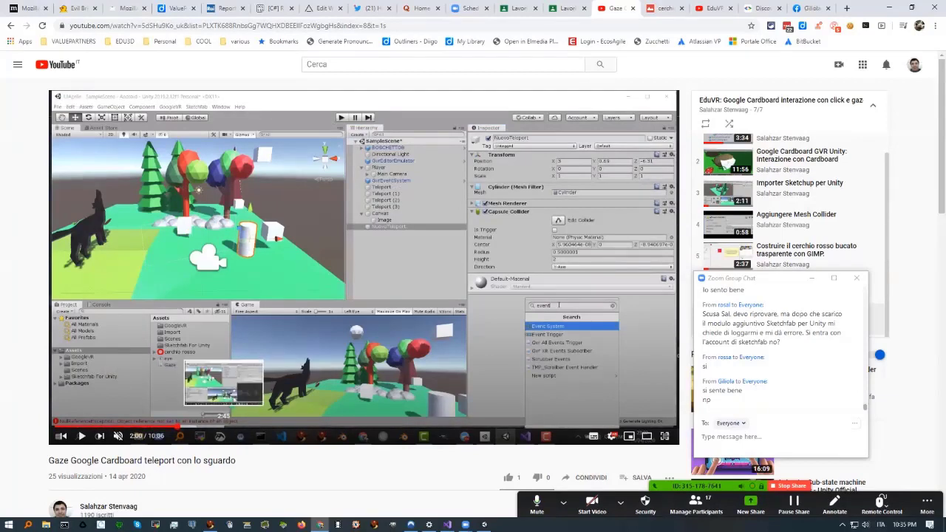
click(223, 421)
click(259, 421)
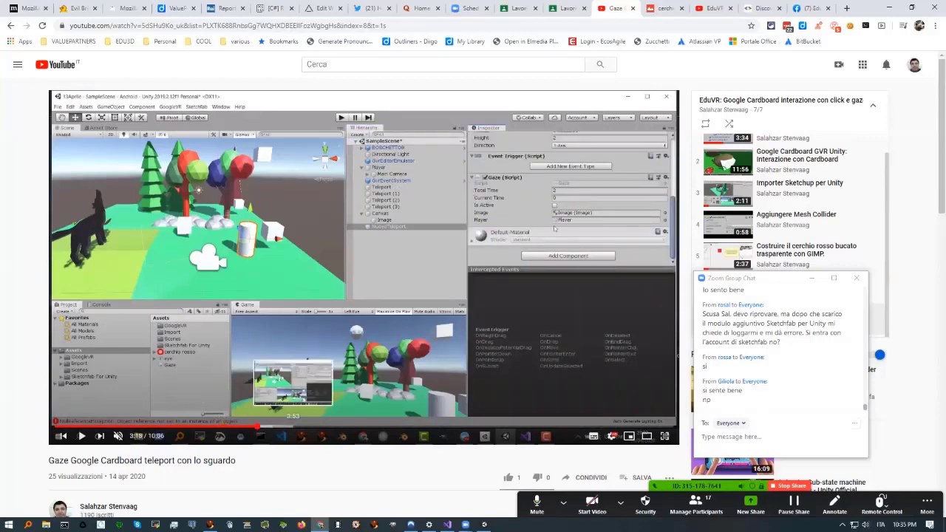
click(295, 421)
click(322, 422)
click(330, 421)
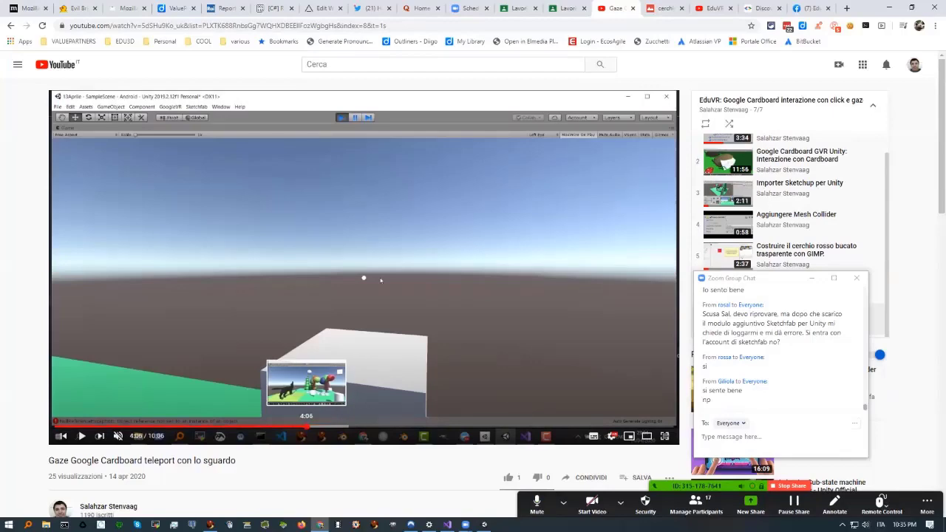
Replay from 4:06, pause at 4:32, and select 'sguardo' in the video title
click(307, 421)
click(81, 436)
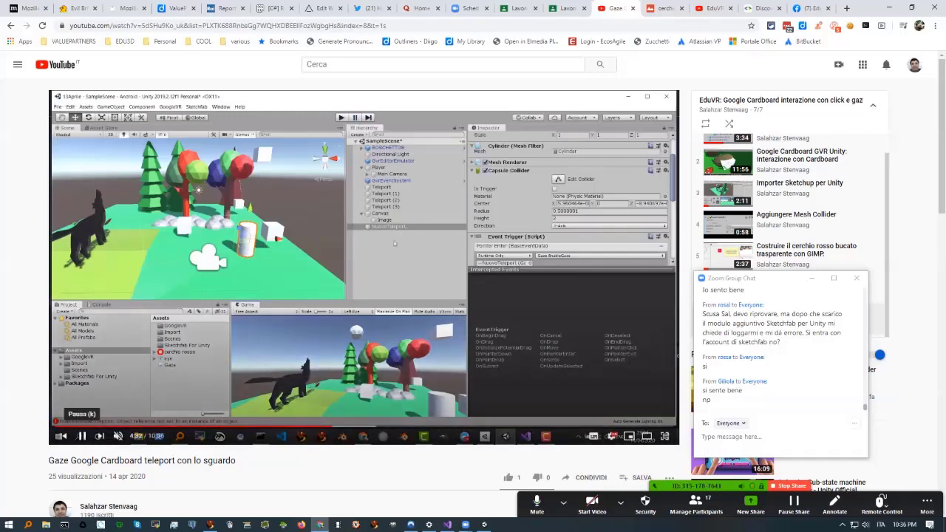
click(81, 436)
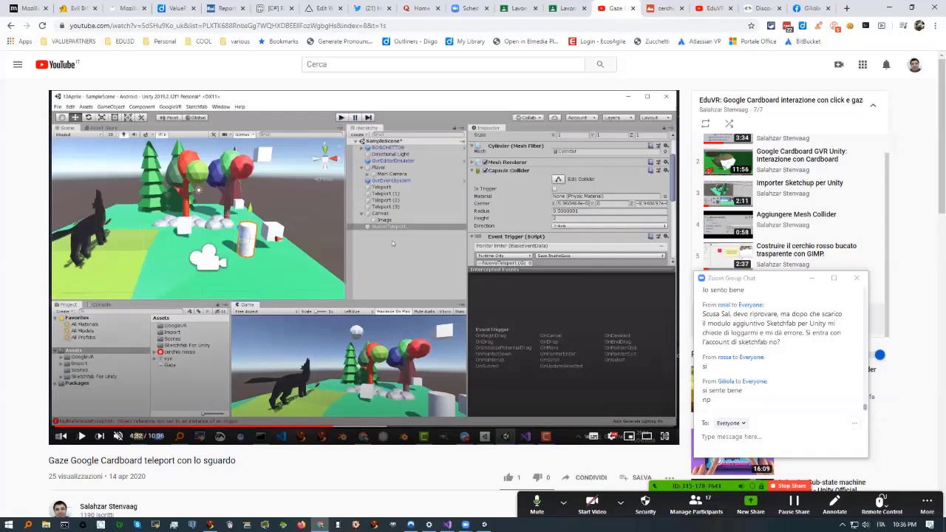
drag(202, 460, 237, 461)
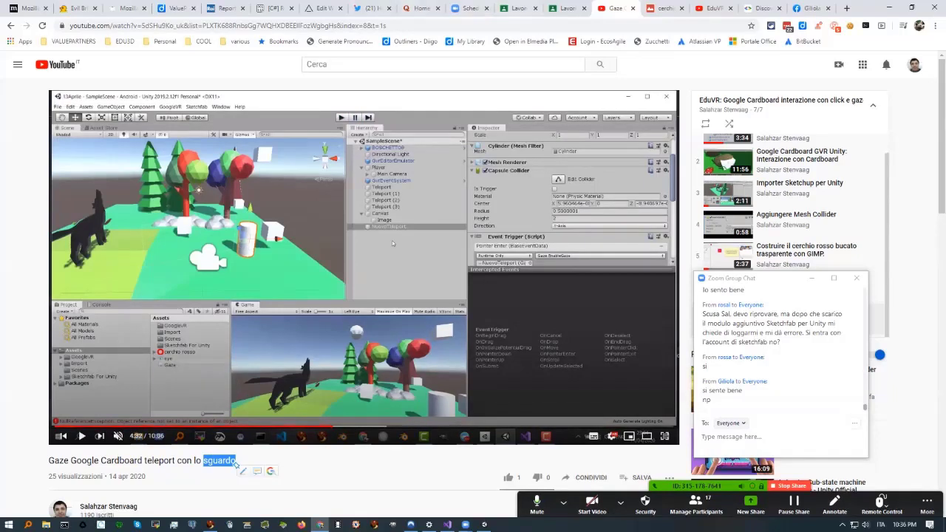
Open the YouTube playlist attached to the 22 Aprile Cardboard post from Lavori del corso
click(567, 9)
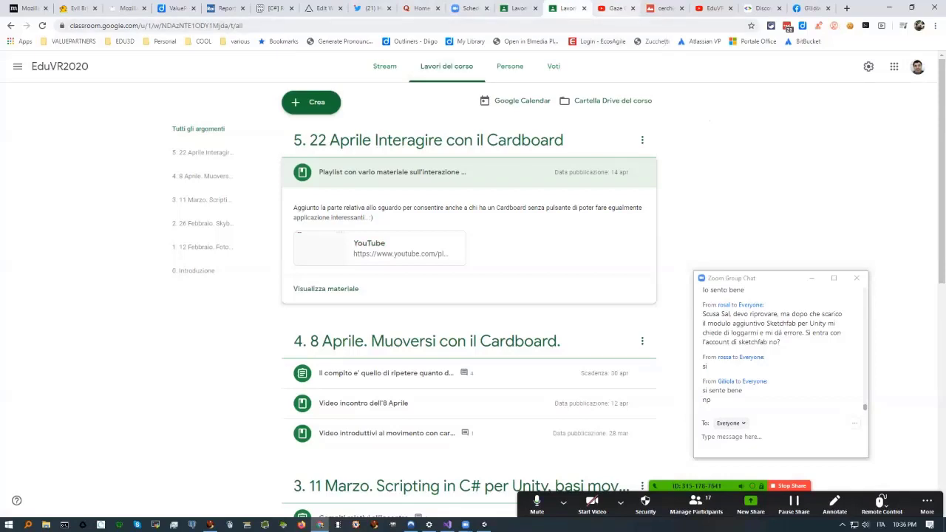
click(380, 247)
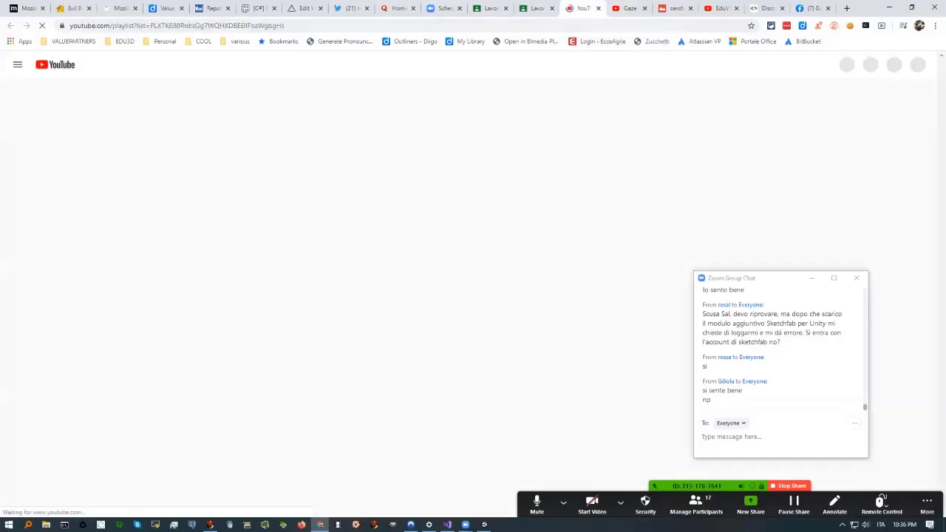